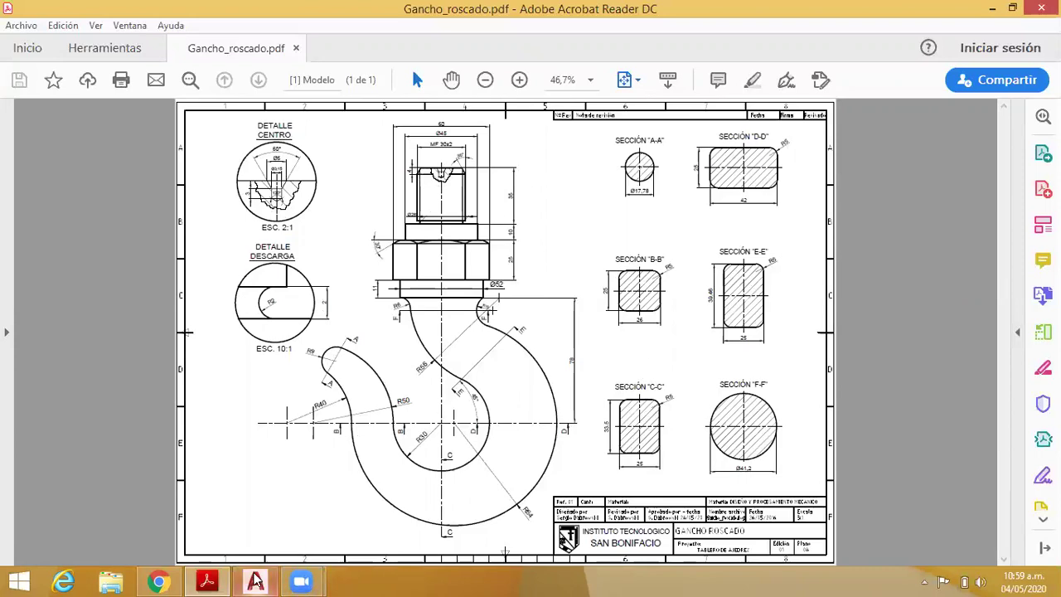
# - Switch from Acrobat Reader to Proyecto Gancho complejo.dwg in AutoCAD
pyautogui.click(256, 582)
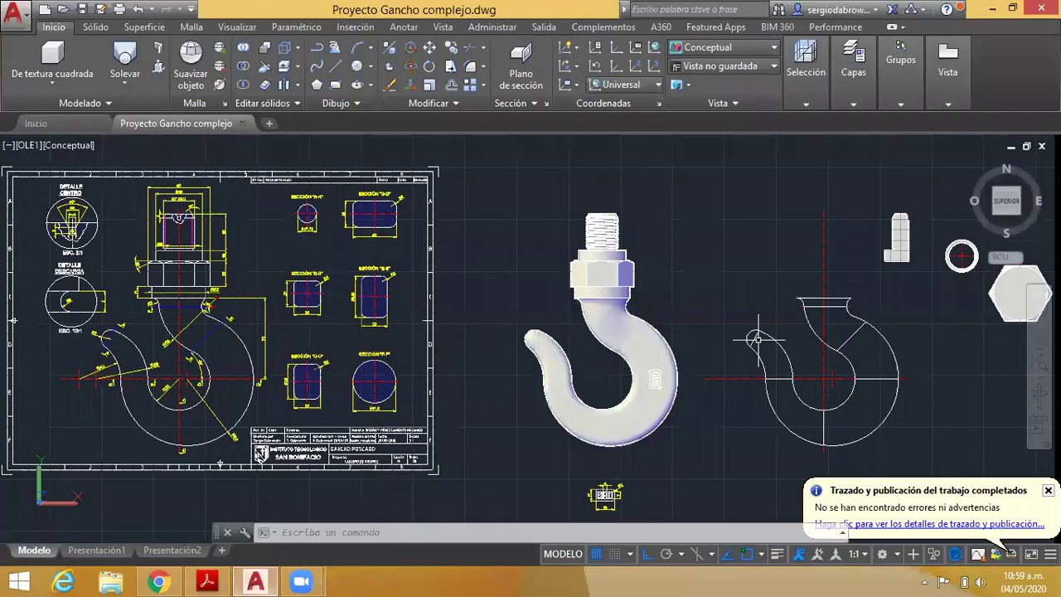
pyautogui.moveTo(490, 290); pyautogui.dragTo(571, 297, button='middle')
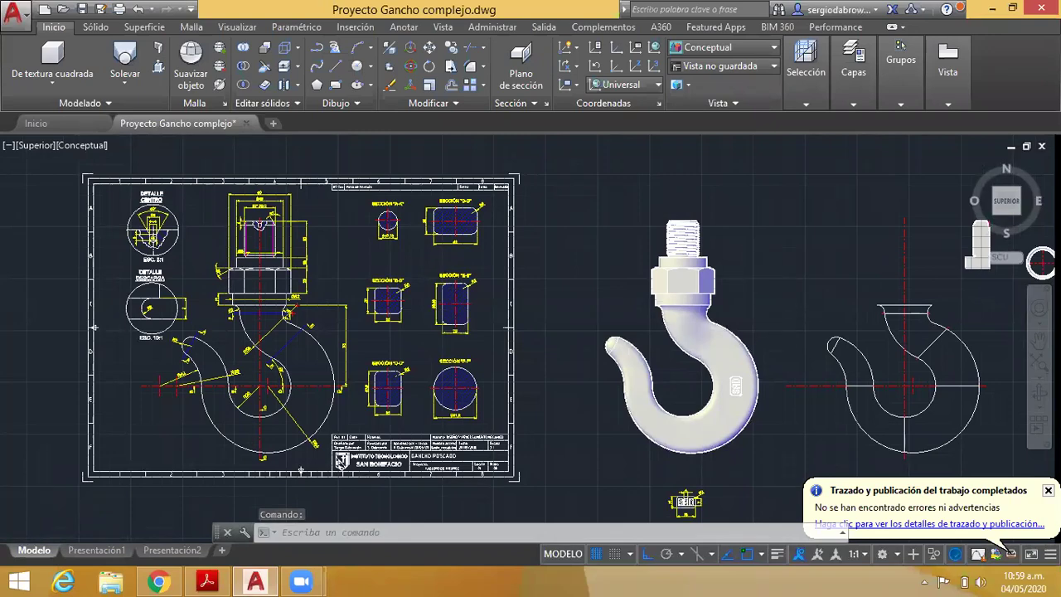
pyautogui.scroll(2, 764, 279)
pyautogui.moveTo(701, 273); pyautogui.dragTo(585, 248, button='middle')
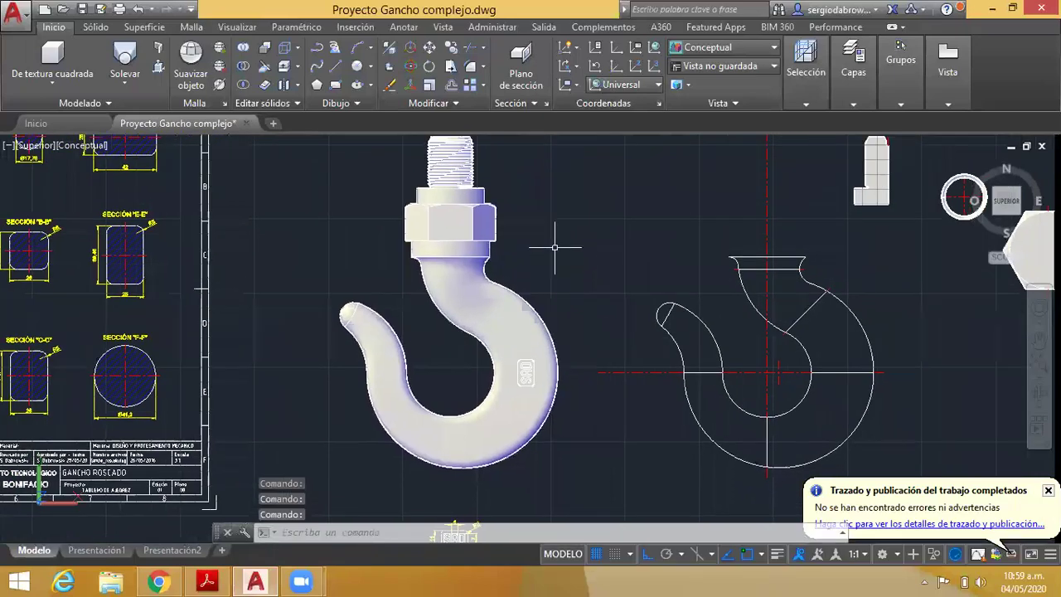
pyautogui.moveTo(542, 220)
pyautogui.mouseDown(button='middle')
pyautogui.moveTo(542, 239)
pyautogui.moveTo(578, 259)
pyautogui.moveTo(561, 234)
pyautogui.mouseUp(button='middle')
pyautogui.scroll(1, 496, 305)
pyautogui.scroll(-2, 544, 270)
pyautogui.scroll(3, 564, 290)
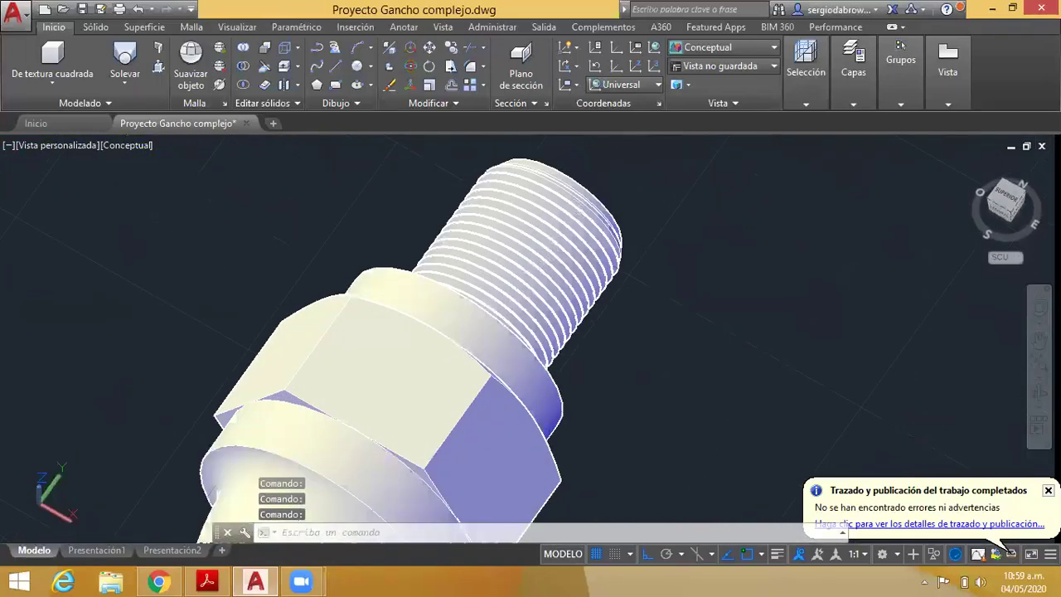
pyautogui.scroll(2, 580, 290)
pyautogui.scroll(-1, 711, 296)
pyautogui.moveTo(710, 296)
pyautogui.mouseDown(button='middle')
pyautogui.moveTo(660, 321)
pyautogui.moveTo(590, 308)
pyautogui.moveTo(613, 245)
pyautogui.moveTo(594, 218)
pyautogui.moveTo(675, 373)
pyautogui.moveTo(661, 246)
pyautogui.mouseUp(button='middle')
pyautogui.scroll(-3, 590, 308)
pyautogui.scroll(5, 676, 373)
pyautogui.scroll(2, 673, 370)
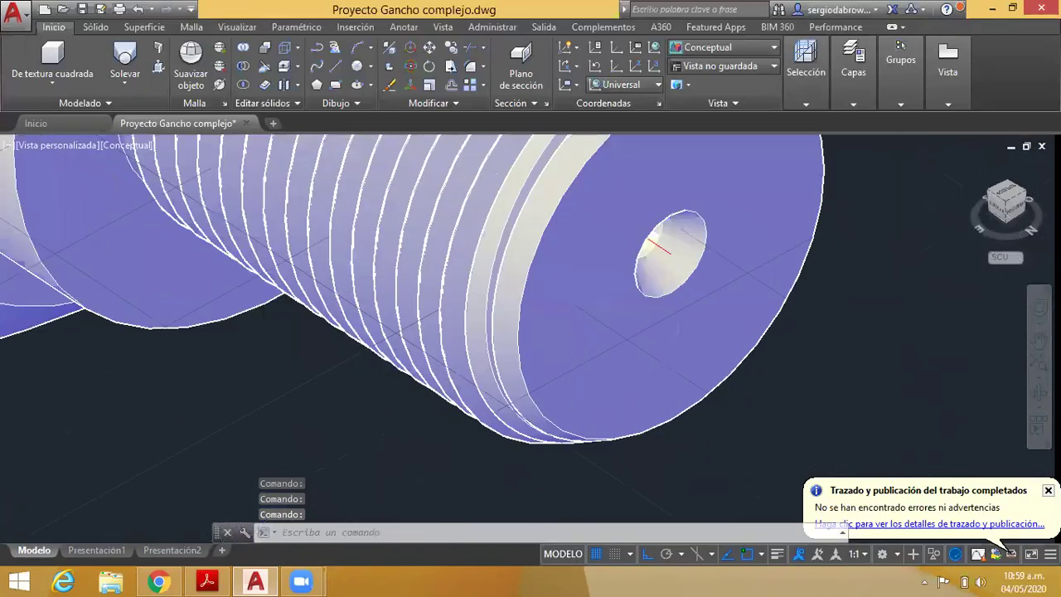
pyautogui.scroll(1, 841, 350)
pyautogui.scroll(-2, 829, 340)
pyautogui.scroll(-2, 883, 347)
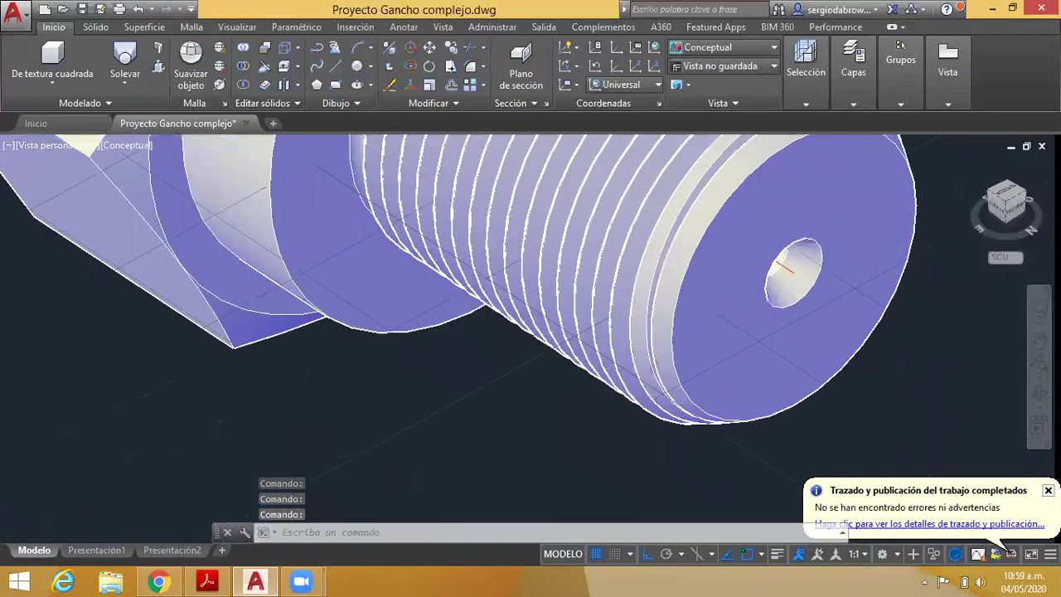
pyautogui.scroll(-2, 714, 338)
pyautogui.moveTo(714, 338)
pyautogui.keyDown('shift'); pyautogui.mouseDown(button='middle')
pyautogui.moveTo(788, 314)
pyautogui.moveTo(741, 271)
pyautogui.moveTo(746, 285)
pyautogui.moveTo(854, 336)
pyautogui.mouseUp(button='middle'); pyautogui.keyUp('shift')
pyautogui.scroll(-5, 549, 403)
pyautogui.moveTo(549, 403)
pyautogui.keyDown('shift'); pyautogui.mouseDown(button='middle')
pyautogui.moveTo(581, 395)
pyautogui.moveTo(615, 407)
pyautogui.moveTo(588, 353)
pyautogui.moveTo(580, 357)
pyautogui.moveTo(682, 351)
pyautogui.moveTo(466, 300)
pyautogui.moveTo(552, 367)
pyautogui.moveTo(589, 337)
pyautogui.mouseUp(button='middle'); pyautogui.keyUp('shift')
pyautogui.moveTo(569, 382)
pyautogui.keyDown('shift'); pyautogui.mouseDown(button='middle')
pyautogui.moveTo(644, 420)
pyautogui.moveTo(626, 438)
pyautogui.moveTo(663, 385)
pyautogui.moveTo(615, 367)
pyautogui.moveTo(630, 331)
pyautogui.mouseUp(button='middle'); pyautogui.keyUp('shift')
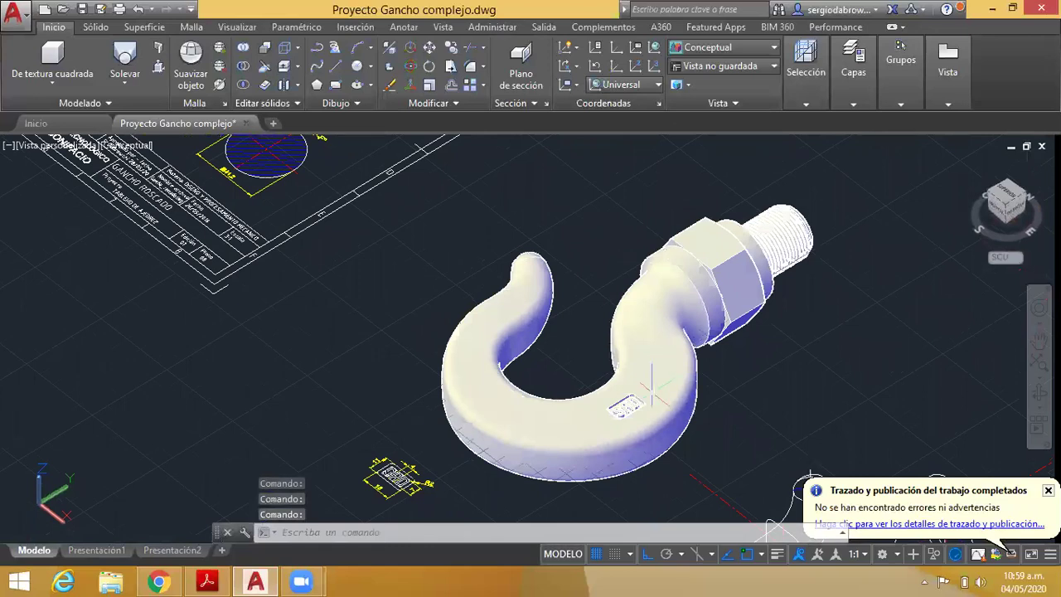
pyautogui.scroll(5, 630, 319)
pyautogui.moveTo(865, 410)
pyautogui.keyDown('shift'); pyautogui.mouseDown(button='middle')
pyautogui.moveTo(814, 320)
pyautogui.moveTo(611, 309)
pyautogui.mouseUp(button='middle'); pyautogui.keyUp('shift')
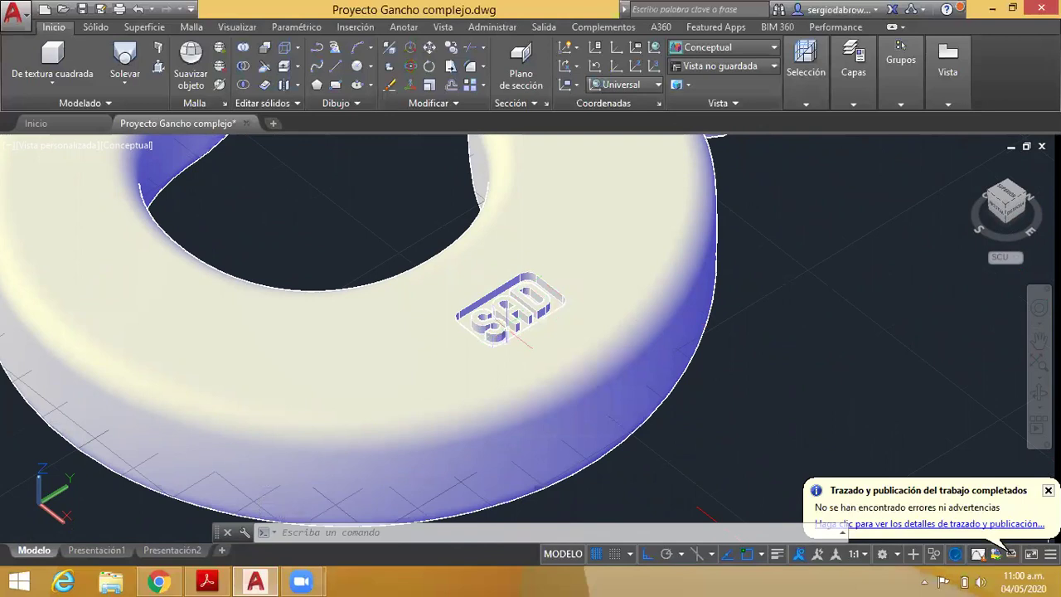
pyautogui.scroll(-5, 557, 338)
pyautogui.scroll(4, 547, 331)
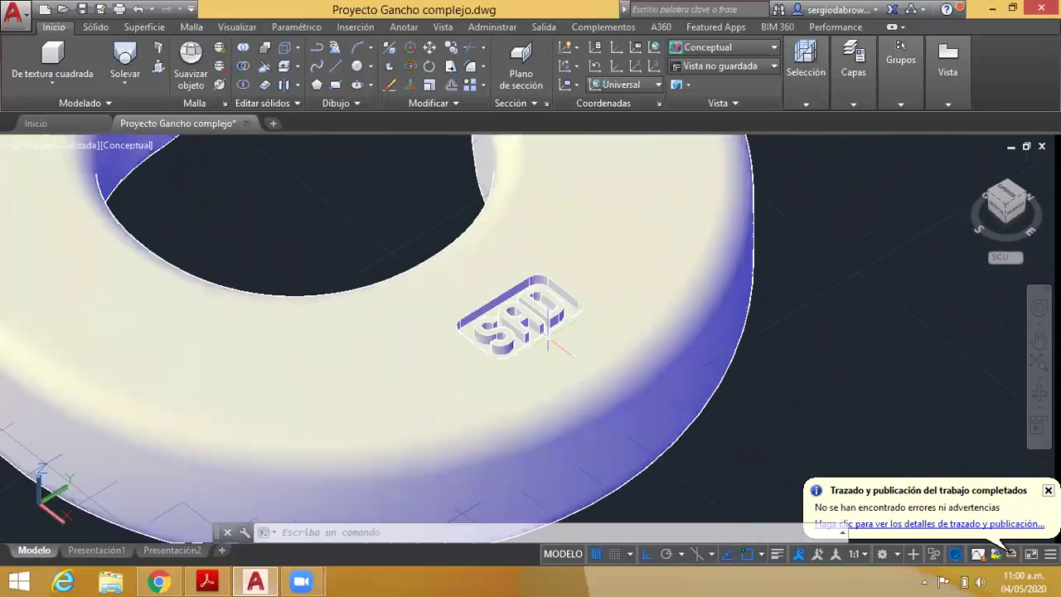
pyautogui.scroll(2, 539, 333)
pyautogui.scroll(-2, 527, 337)
pyautogui.scroll(-2, 527, 334)
pyautogui.scroll(-2, 528, 333)
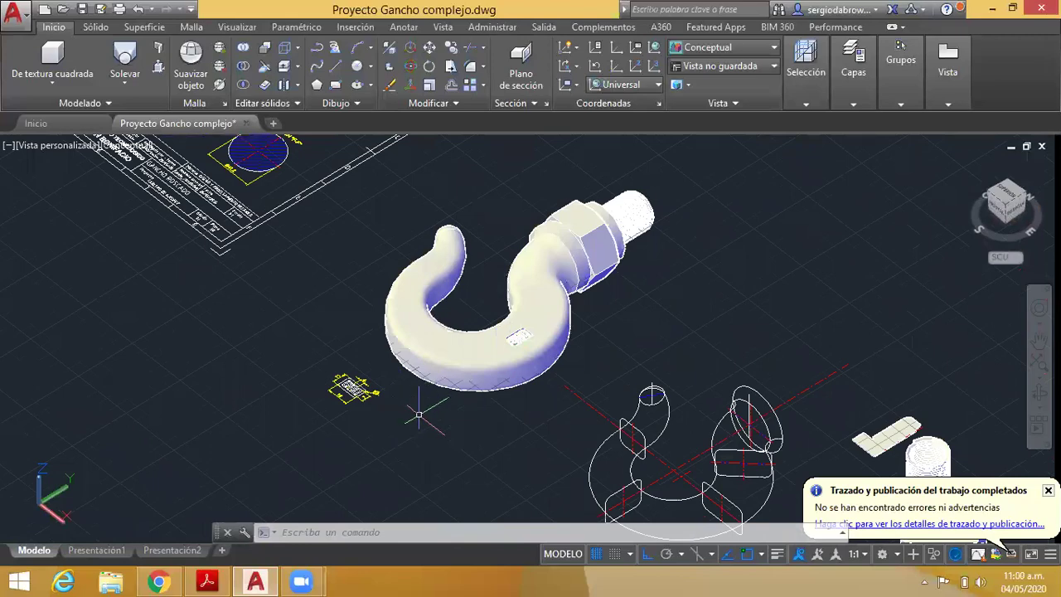
pyautogui.keyDown('shift'); pyautogui.moveTo(531, 419); pyautogui.dragTo(588, 445, button='middle'); pyautogui.keyUp('shift')
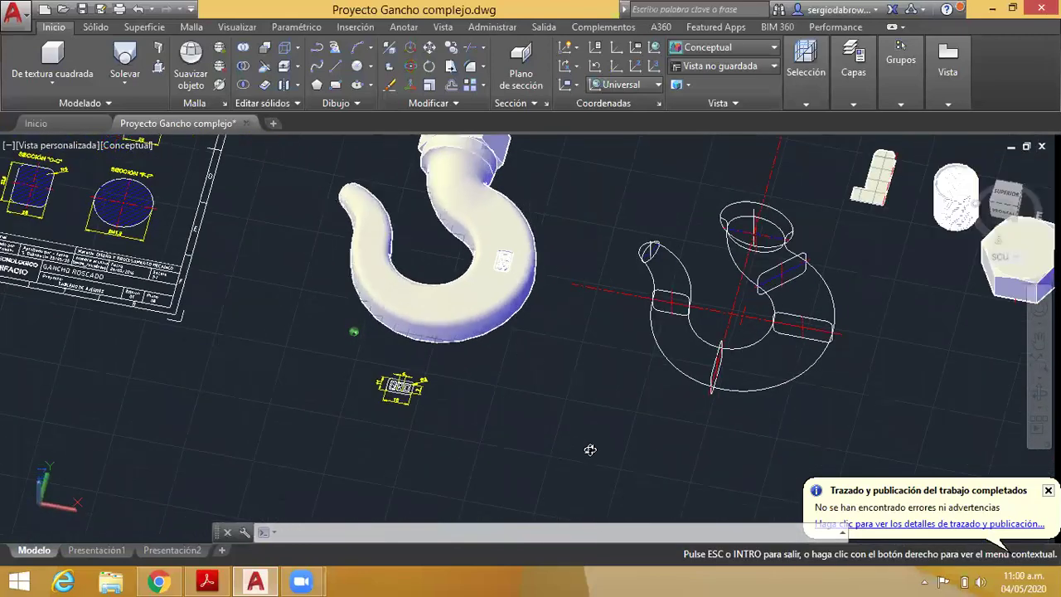
pyautogui.scroll(-4, 588, 344)
pyautogui.moveTo(592, 259)
pyautogui.keyDown('shift'); pyautogui.mouseDown(button='middle')
pyautogui.moveTo(571, 280)
pyautogui.moveTo(585, 279)
pyautogui.mouseUp(button='middle'); pyautogui.keyUp('shift')
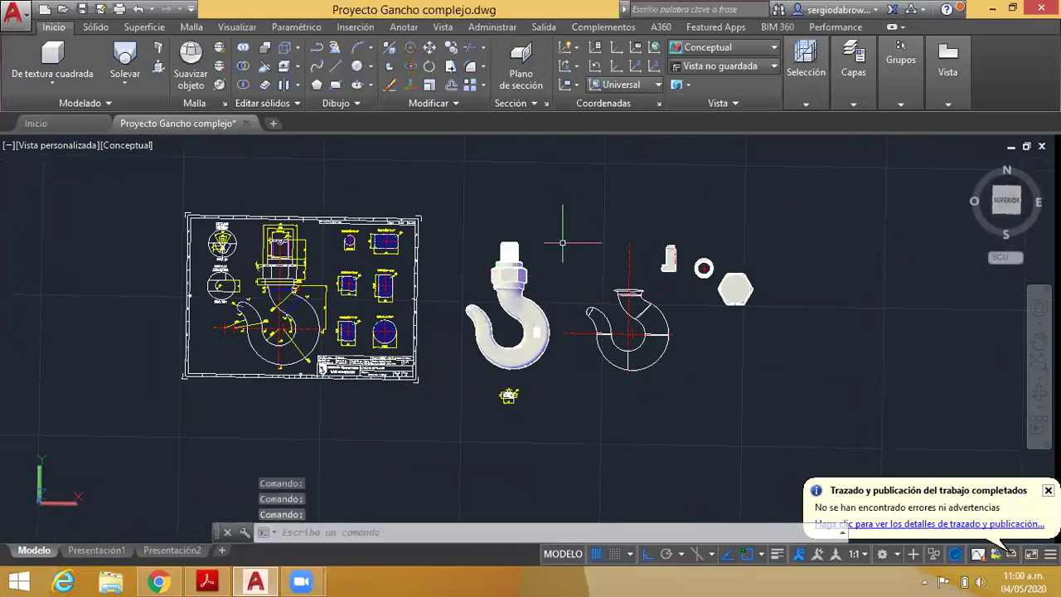
pyautogui.moveTo(575, 259)
pyautogui.keyDown('shift'); pyautogui.mouseDown(button='middle')
pyautogui.moveTo(549, 229)
pyautogui.moveTo(517, 227)
pyautogui.mouseUp(button='middle'); pyautogui.keyUp('shift')
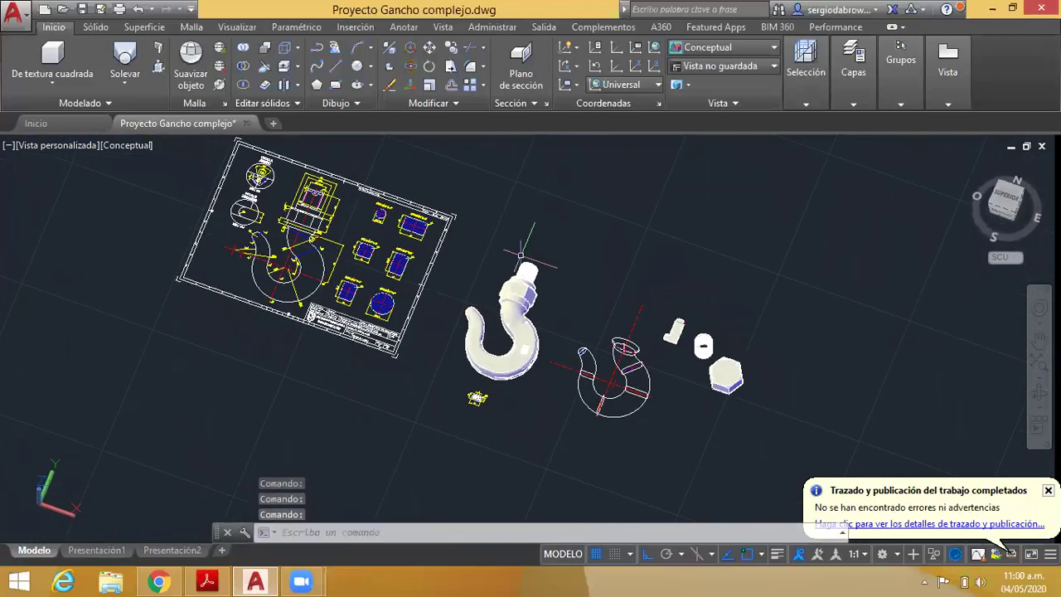
pyautogui.scroll(2, 517, 232)
pyautogui.scroll(3, 825, 429)
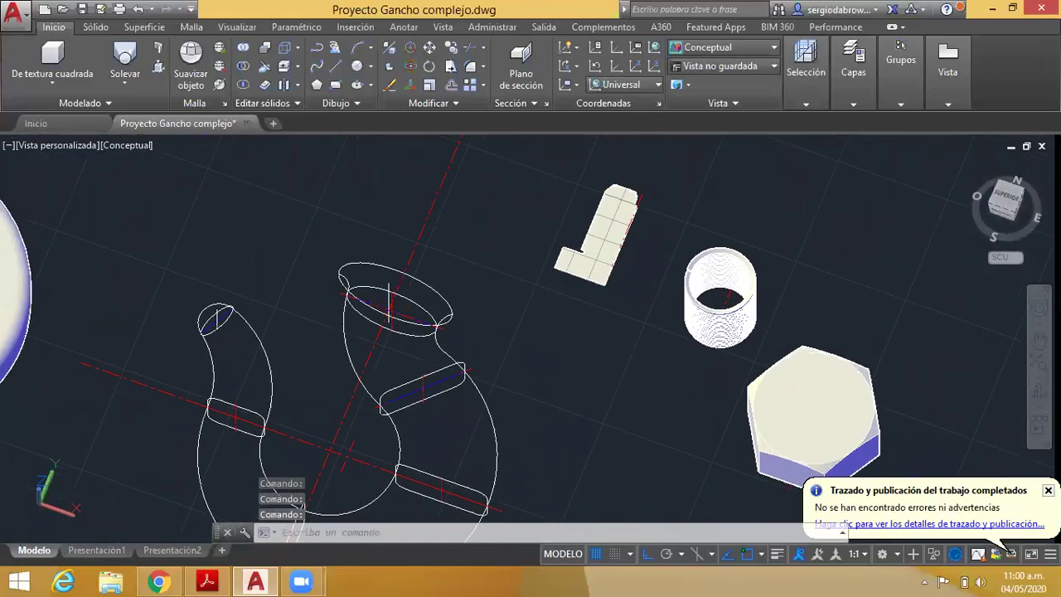
pyautogui.scroll(-4, 539, 262)
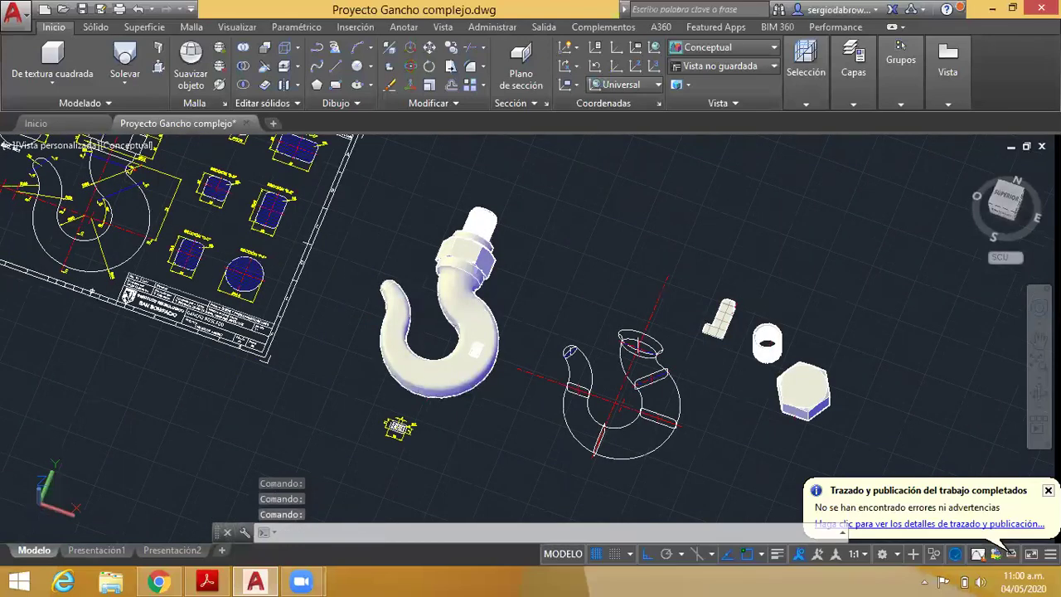
pyautogui.scroll(3, 486, 307)
pyautogui.scroll(-5, 358, 245)
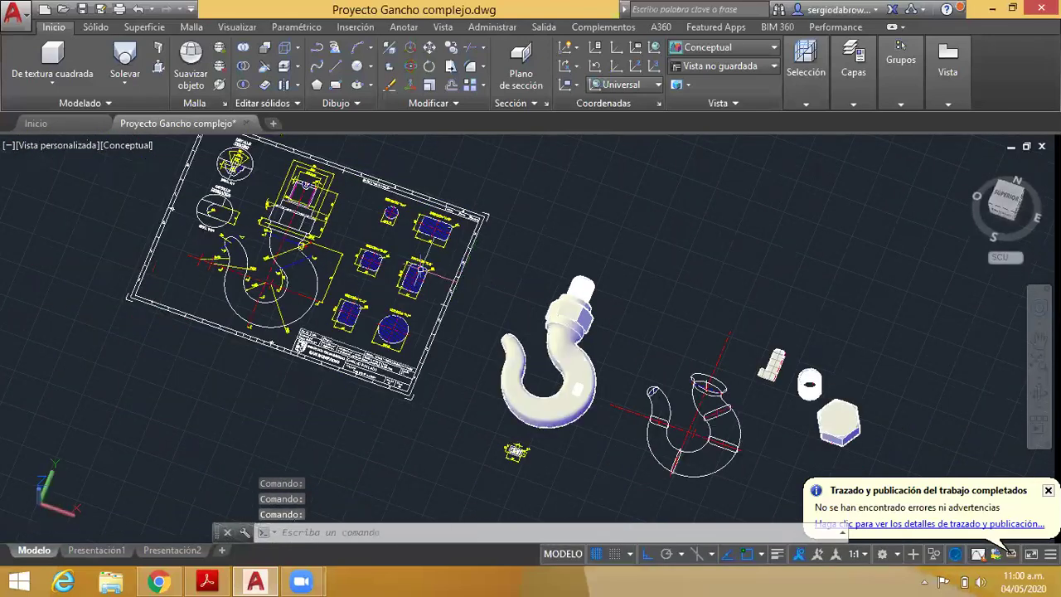
pyautogui.keyDown('shift'); pyautogui.moveTo(358, 244); pyautogui.dragTo(401, 256, button='middle'); pyautogui.keyUp('shift')
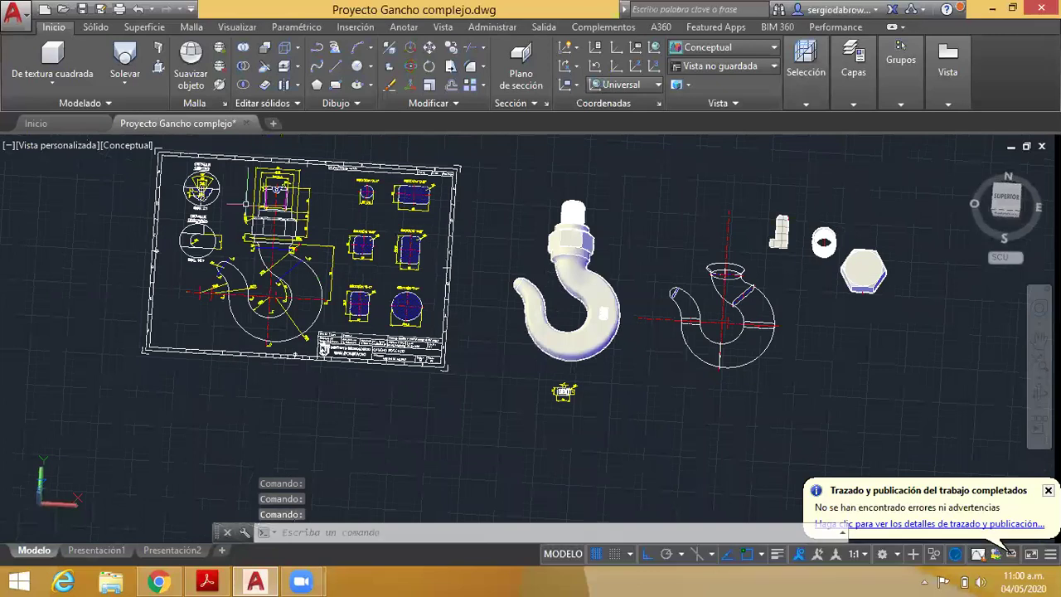
pyautogui.scroll(3, 315, 186)
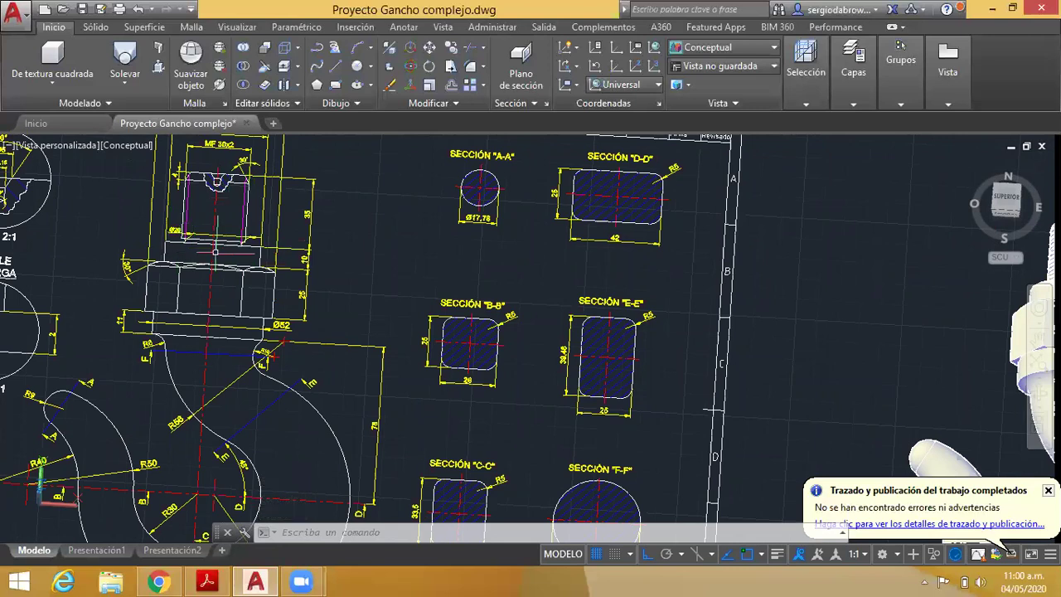
pyautogui.scroll(6, 220, 186)
pyautogui.scroll(2, 232, 199)
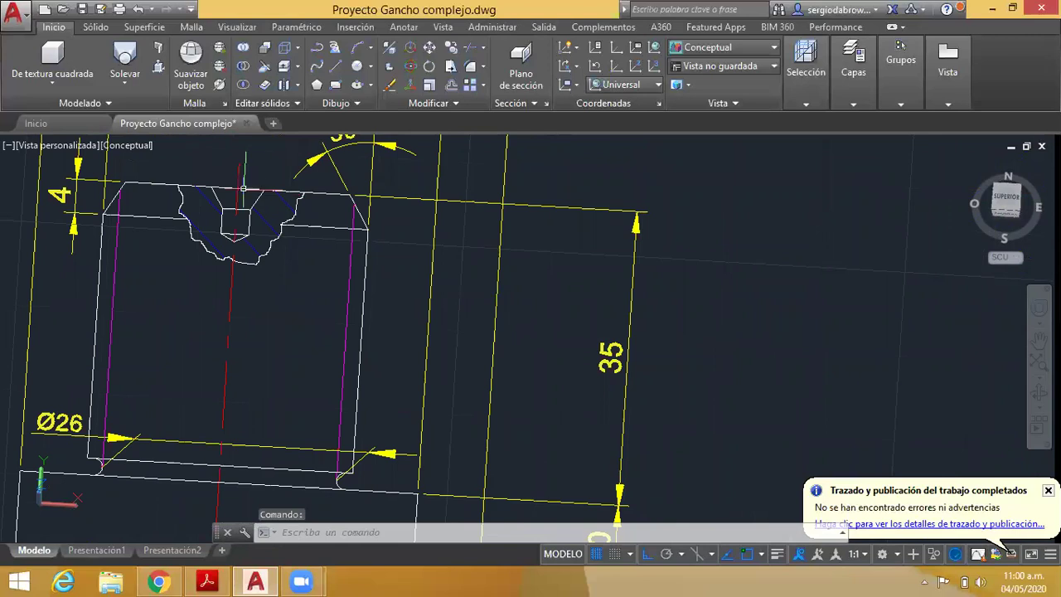
pyautogui.scroll(-5, 241, 190)
pyautogui.scroll(-2, 241, 190)
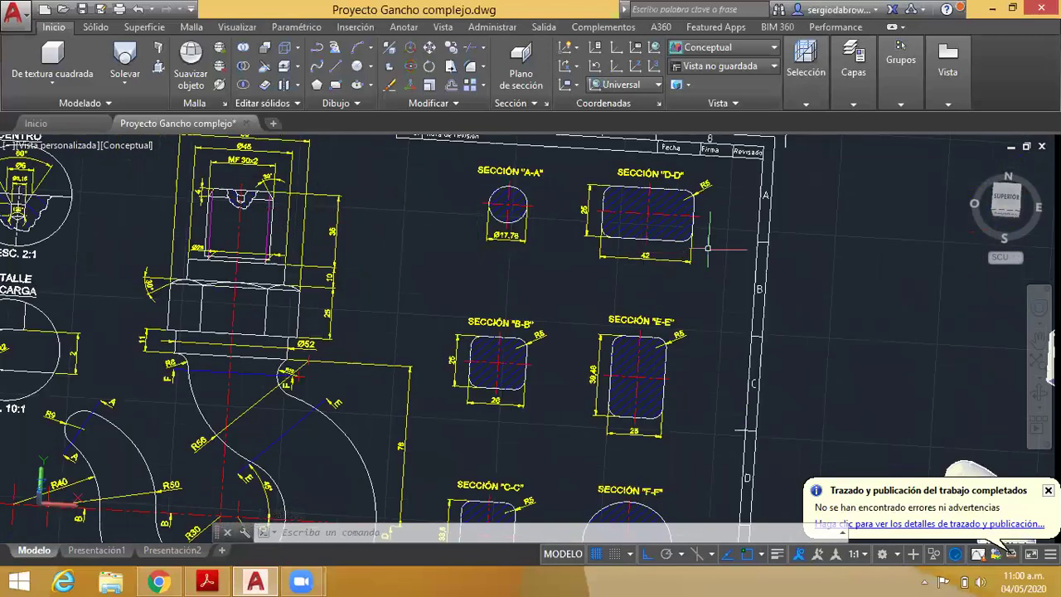
pyautogui.scroll(-2, 737, 249)
pyautogui.moveTo(833, 269); pyautogui.dragTo(630, 241, button='middle')
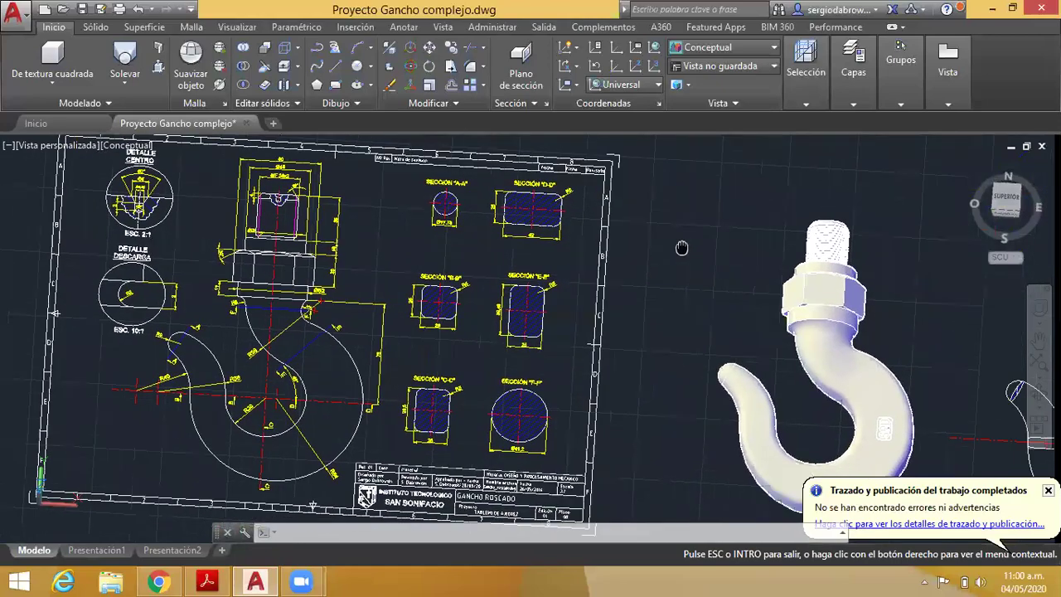
pyautogui.moveTo(629, 240)
pyautogui.mouseDown()
pyautogui.moveTo(525, 225)
pyautogui.moveTo(192, 217)
pyautogui.mouseUp()
pyautogui.press('Escape')
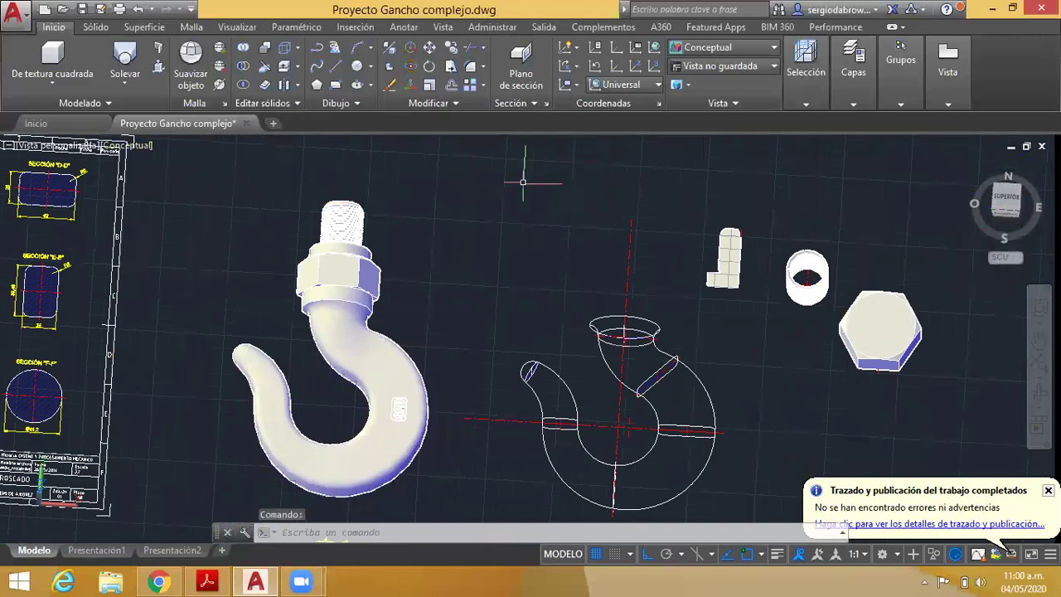
# - Show the model in 2D Wireframe, viewed straight down from the top
pyautogui.click(148, 145)
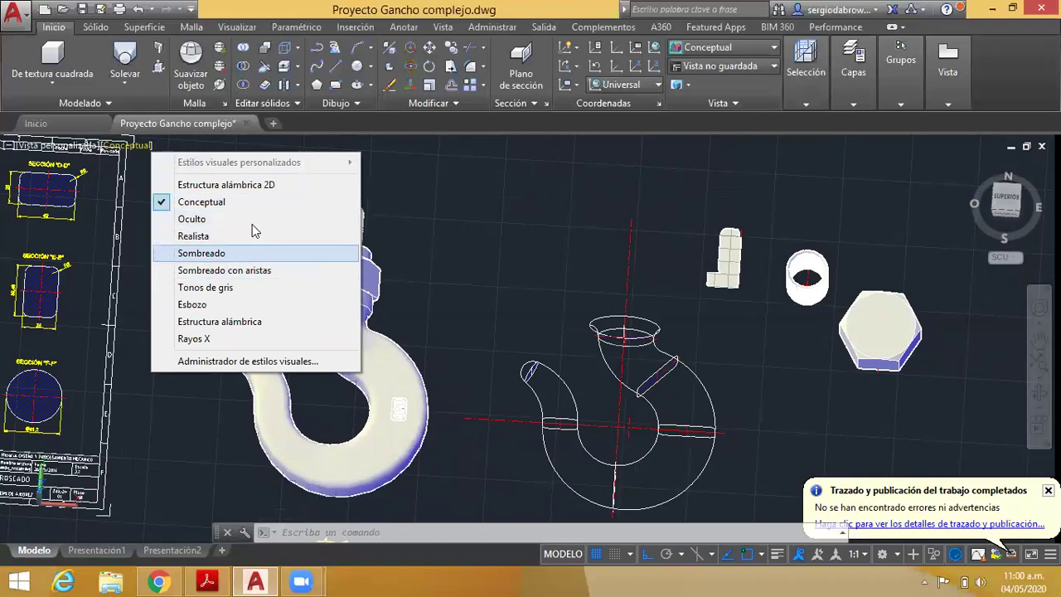
pyautogui.click(273, 184)
pyautogui.click(1009, 202)
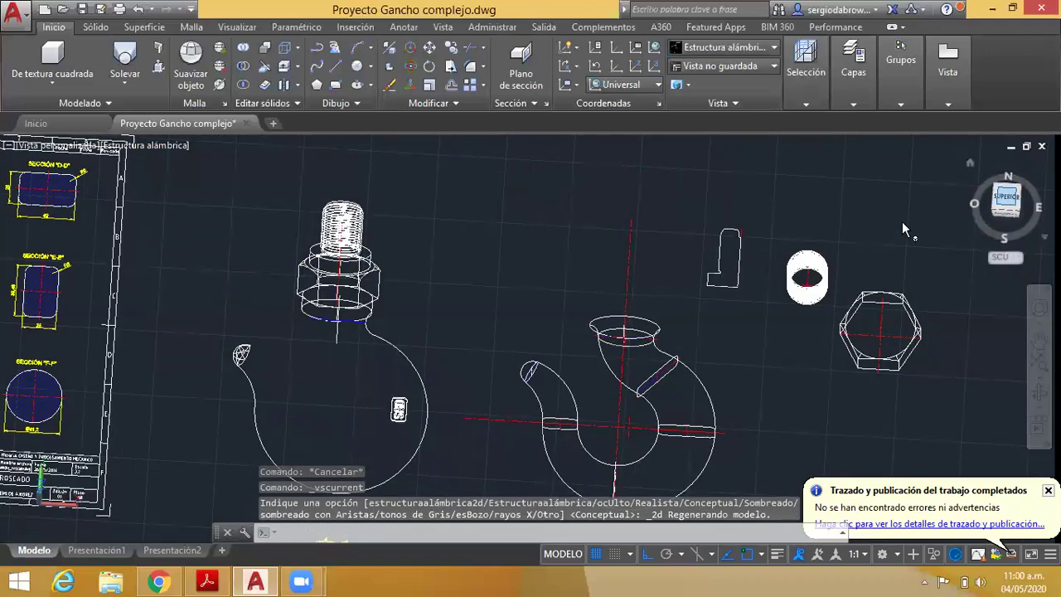
# - Zoom and pan to centre the L-shaped profile and the ring circles
pyautogui.scroll(8, 603, 306)
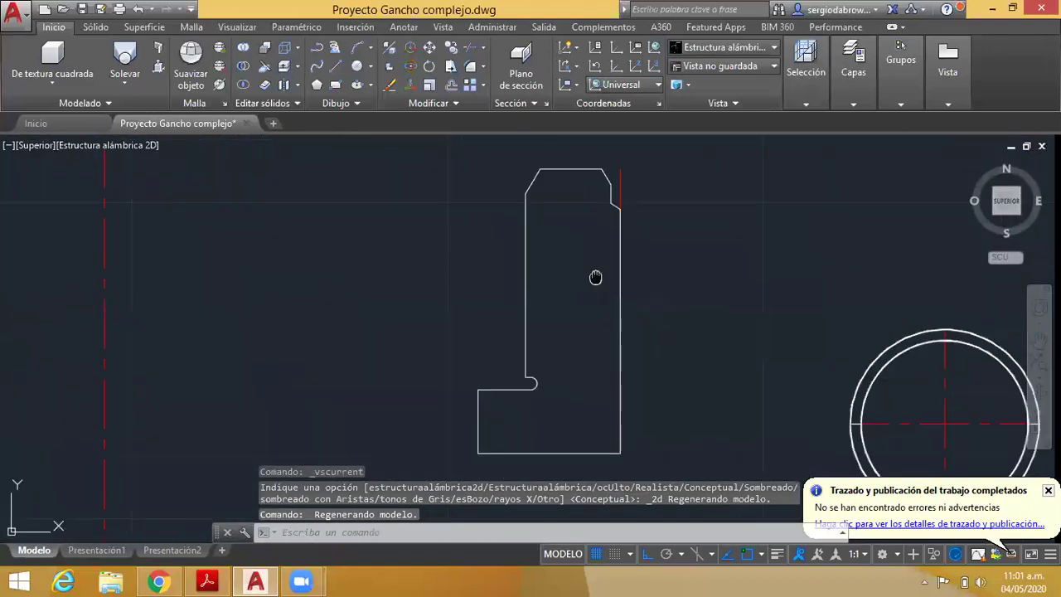
pyautogui.moveTo(597, 277); pyautogui.dragTo(561, 266, button='middle')
pyautogui.moveTo(467, 319); pyautogui.dragTo(391, 334, button='middle')
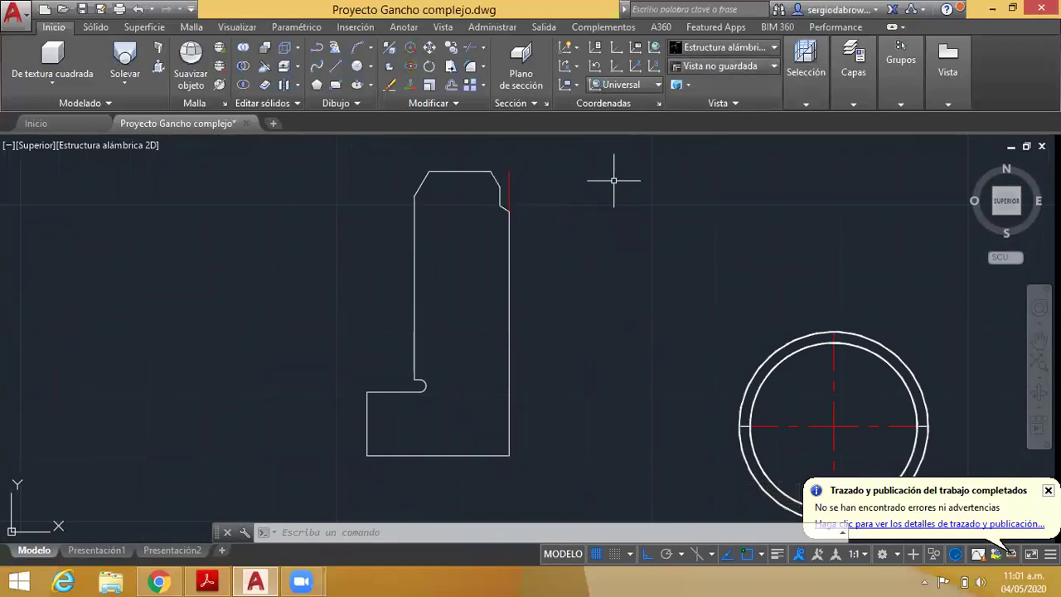
pyautogui.moveTo(537, 212); pyautogui.dragTo(496, 208, button='middle')
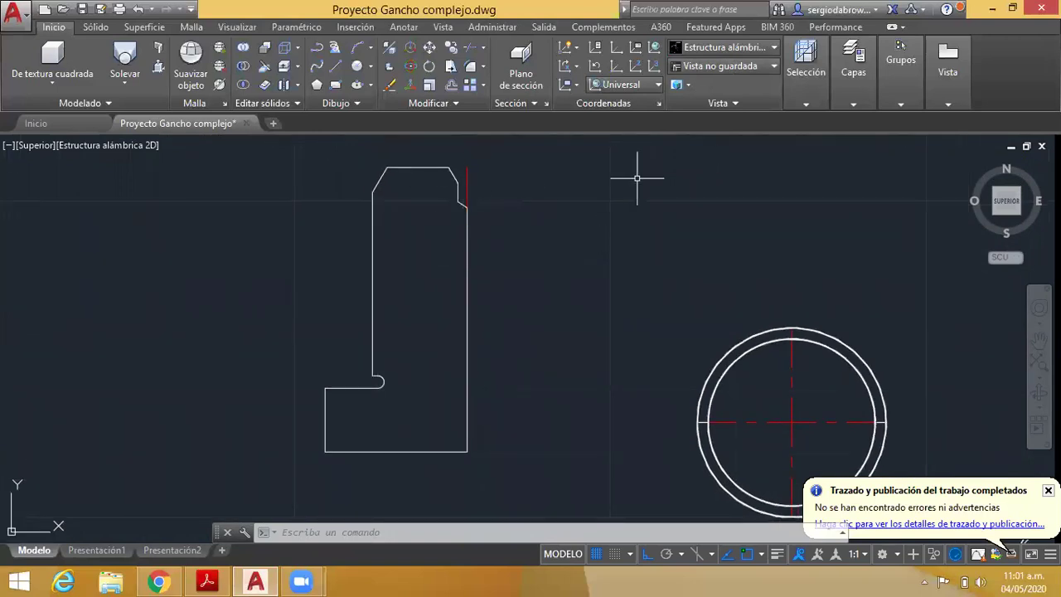
pyautogui.moveTo(589, 268)
pyautogui.mouseDown(button='middle')
pyautogui.moveTo(578, 268)
pyautogui.moveTo(584, 257)
pyautogui.mouseUp(button='middle')
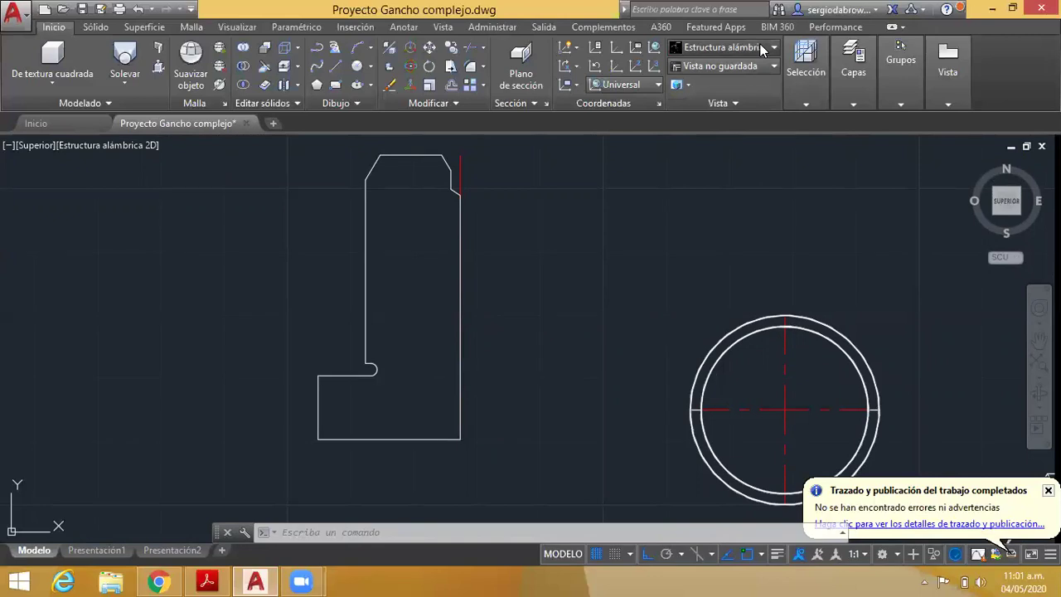
pyautogui.click(737, 53)
pyautogui.click(562, 277)
pyautogui.click(706, 232)
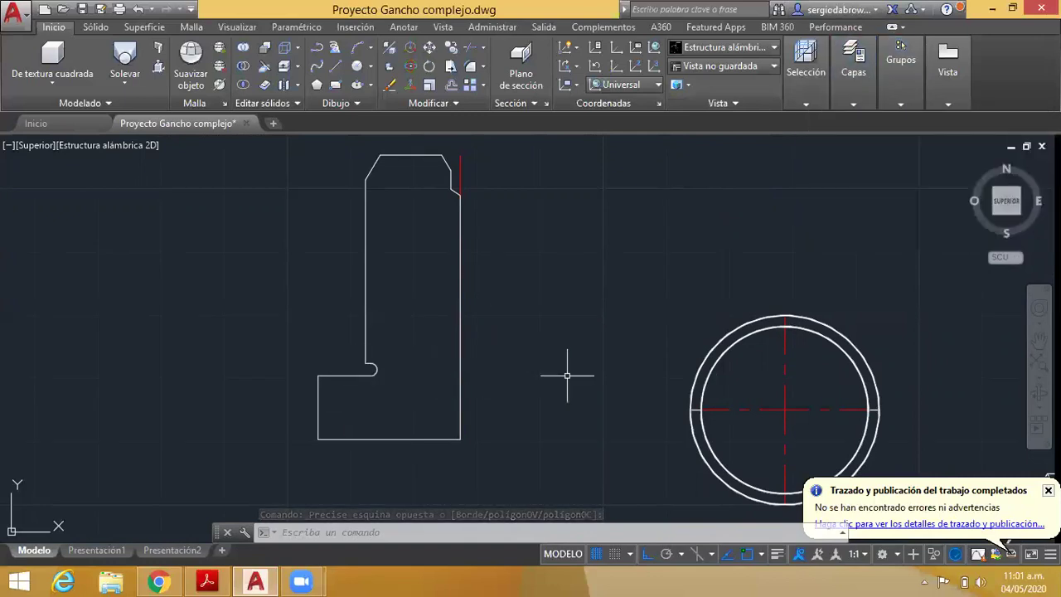
pyautogui.moveTo(901, 70)
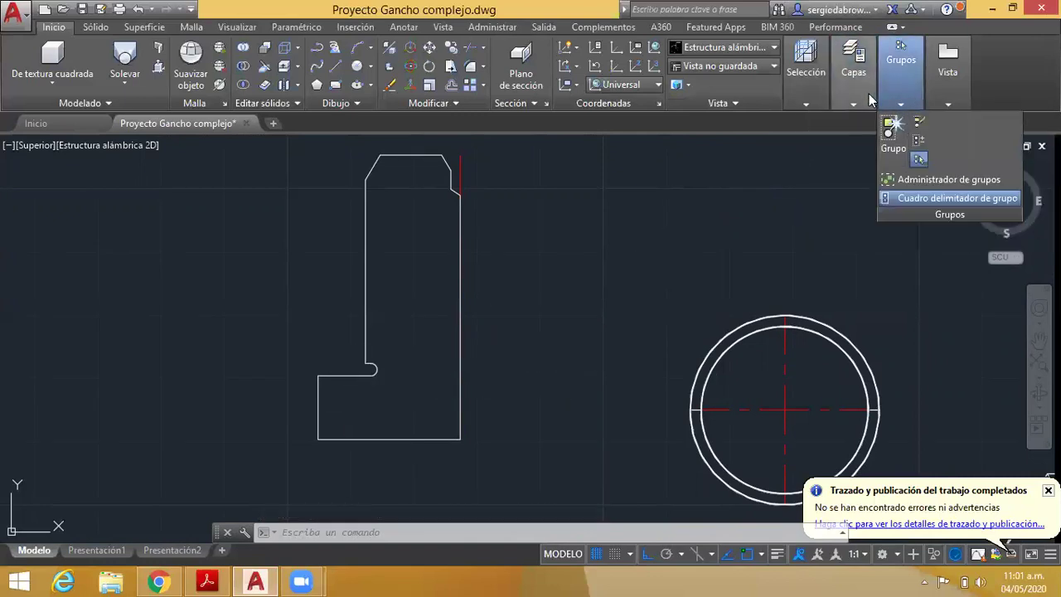
pyautogui.moveTo(853, 73)
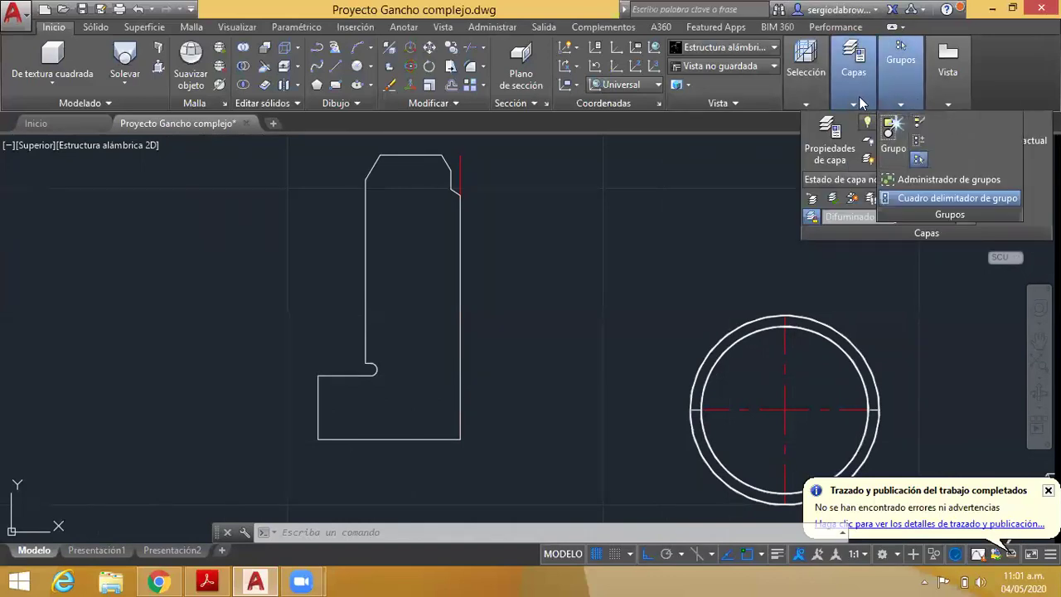
# - Make Ejes the current layer and start the LINE command
pyautogui.click(945, 122)
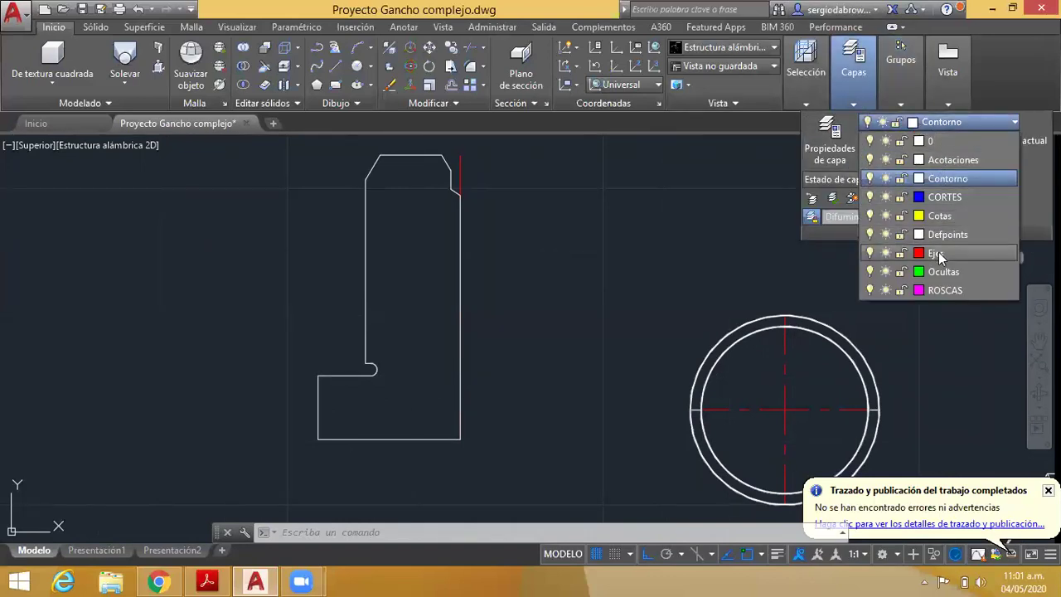
pyautogui.click(937, 253)
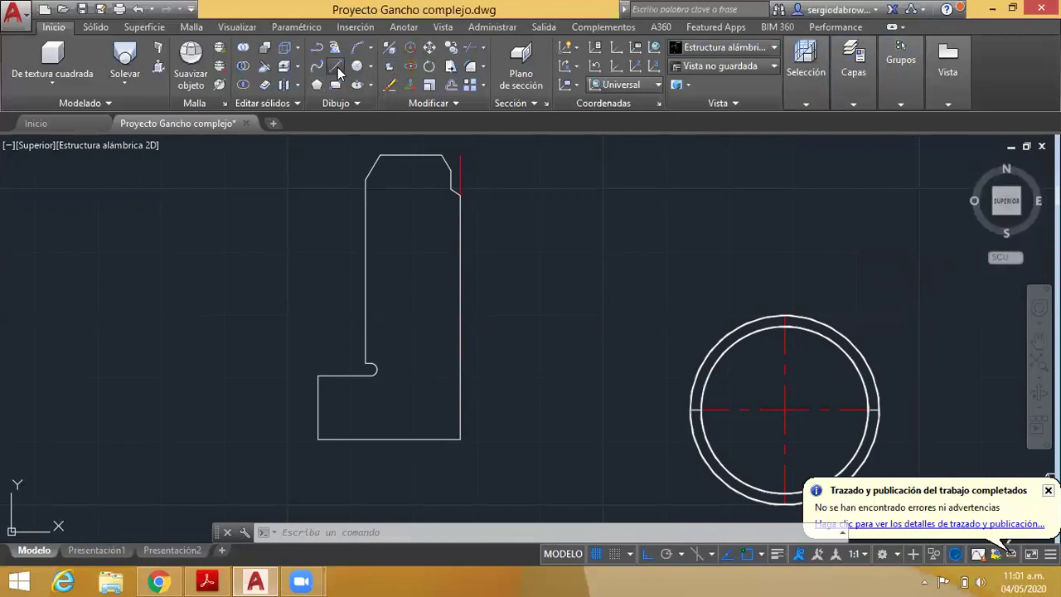
pyautogui.click(337, 68)
# - Zoom and pan around the reference sheet to read the Ø26, 35 and 10 dimensions
pyautogui.middleClick(395, 287)
pyautogui.middleClick(394, 287)
pyautogui.moveTo(395, 287); pyautogui.dragTo(427, 285, button='middle')
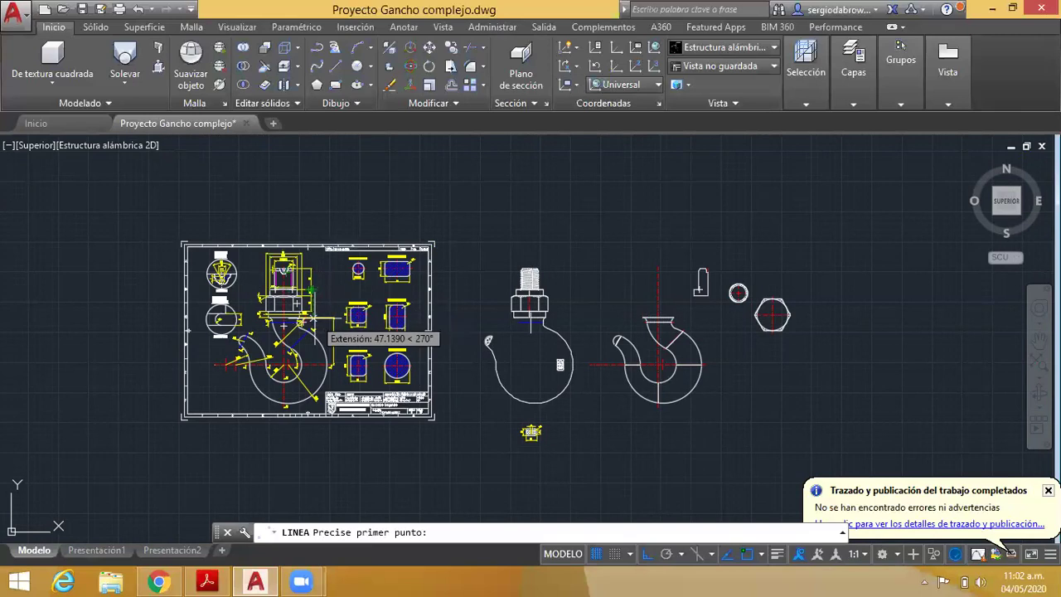
pyautogui.scroll(3, 310, 290)
pyautogui.scroll(5, 312, 273)
pyautogui.scroll(2, 417, 260)
pyautogui.scroll(-3, 407, 280)
pyautogui.scroll(-1, 414, 304)
pyautogui.scroll(-2, 416, 303)
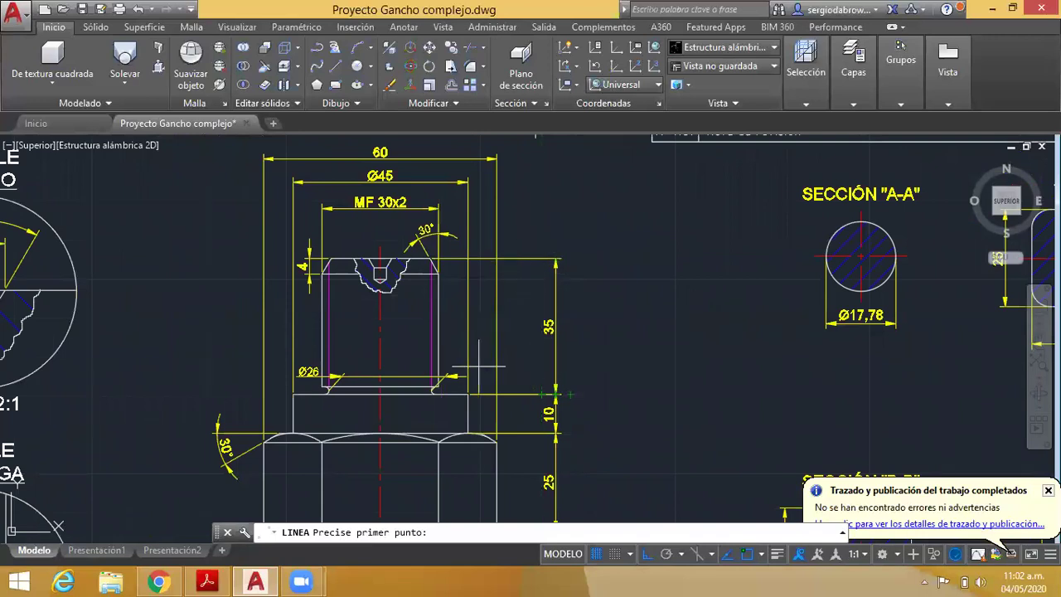
pyautogui.scroll(2, 435, 382)
pyautogui.scroll(4, 443, 404)
pyautogui.scroll(-3, 414, 377)
pyautogui.scroll(-2, 418, 374)
pyautogui.scroll(5, 410, 373)
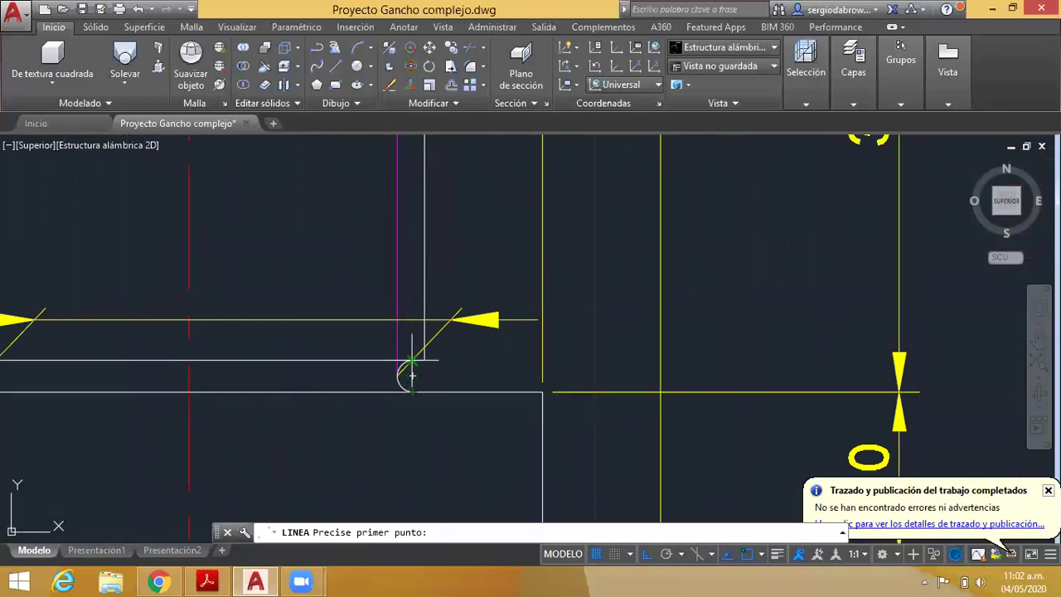
pyautogui.scroll(-2, 412, 375)
pyautogui.scroll(-2, 412, 375)
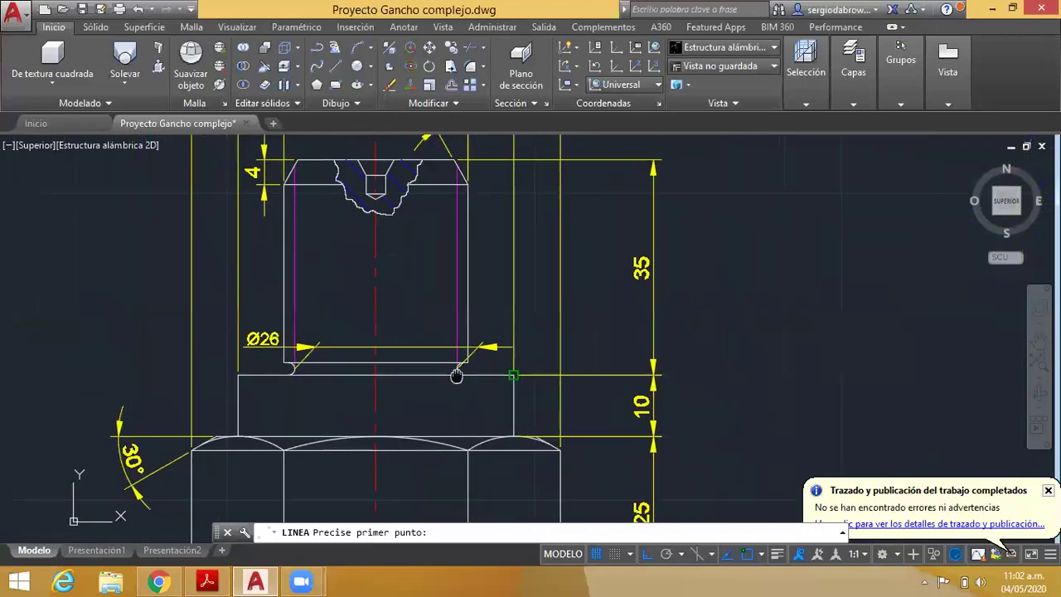
pyautogui.moveTo(543, 362); pyautogui.dragTo(487, 411, button='middle')
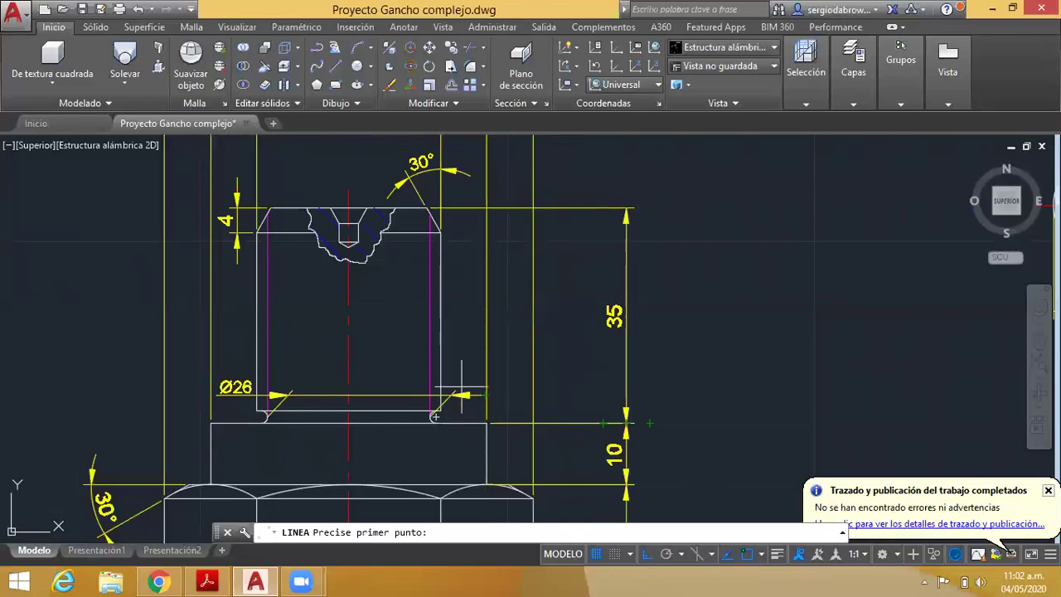
pyautogui.scroll(2, 445, 391)
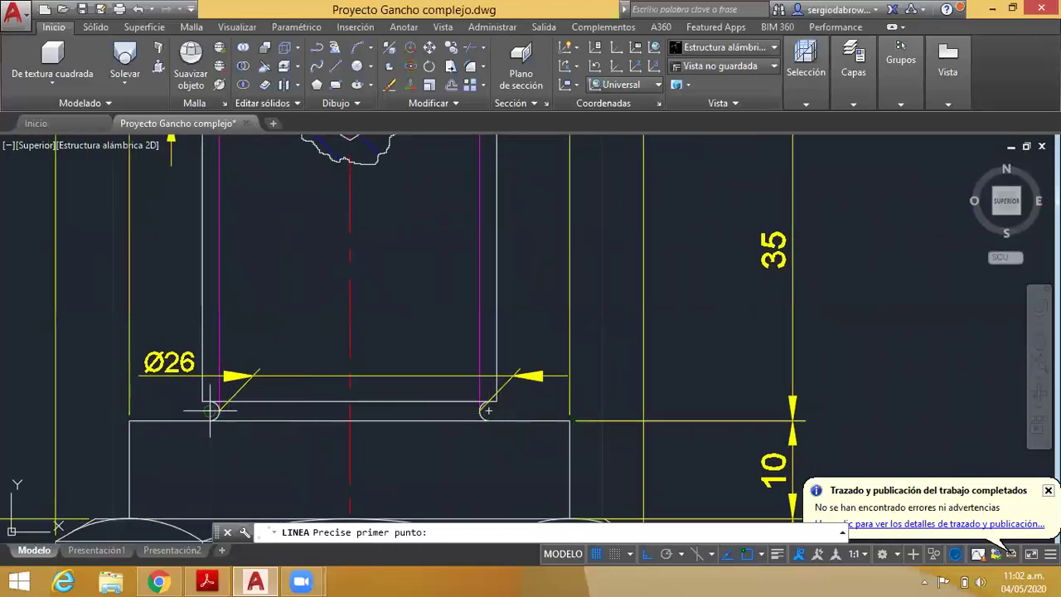
pyautogui.moveTo(307, 412); pyautogui.dragTo(359, 412, button='middle')
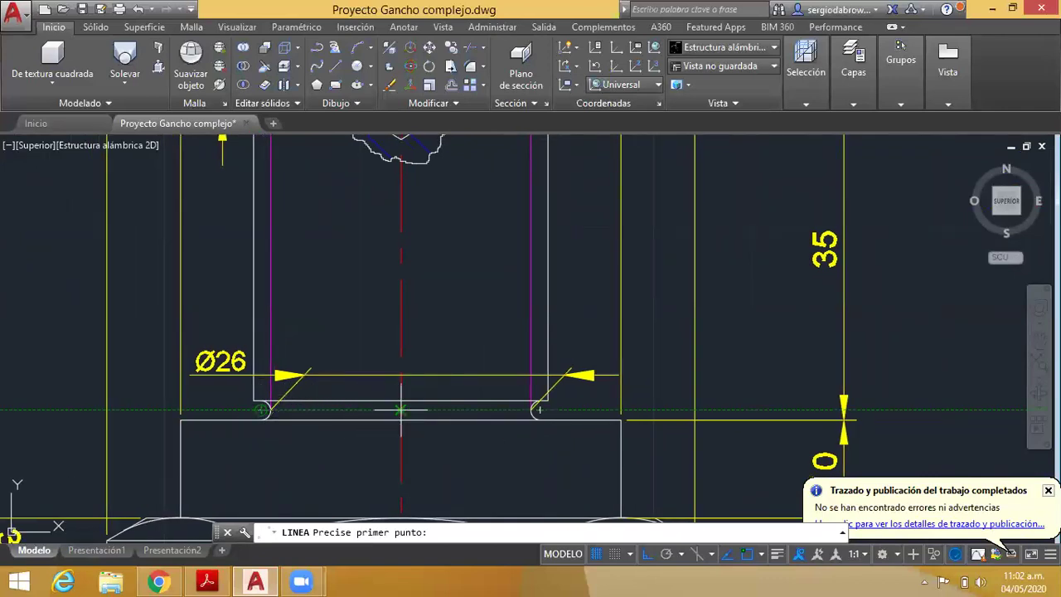
pyautogui.scroll(-6, 402, 417)
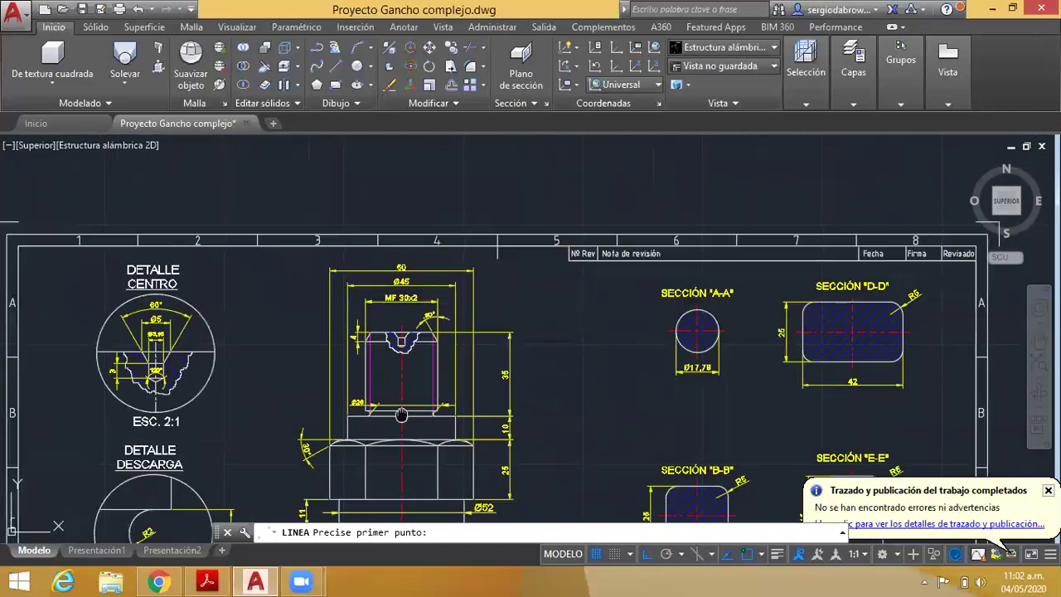
pyautogui.moveTo(402, 417); pyautogui.dragTo(555, 439, button='middle')
pyautogui.scroll(2, 417, 430)
pyautogui.scroll(2, 431, 308)
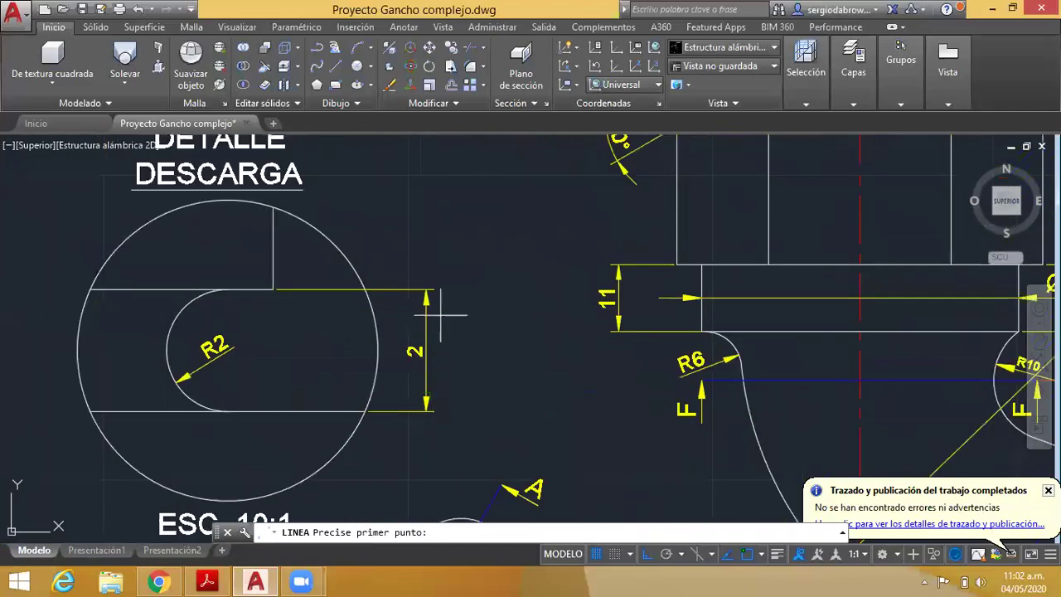
pyautogui.moveTo(431, 367); pyautogui.dragTo(310, 413, button='middle')
pyautogui.moveTo(464, 249); pyautogui.dragTo(275, 396, button='middle')
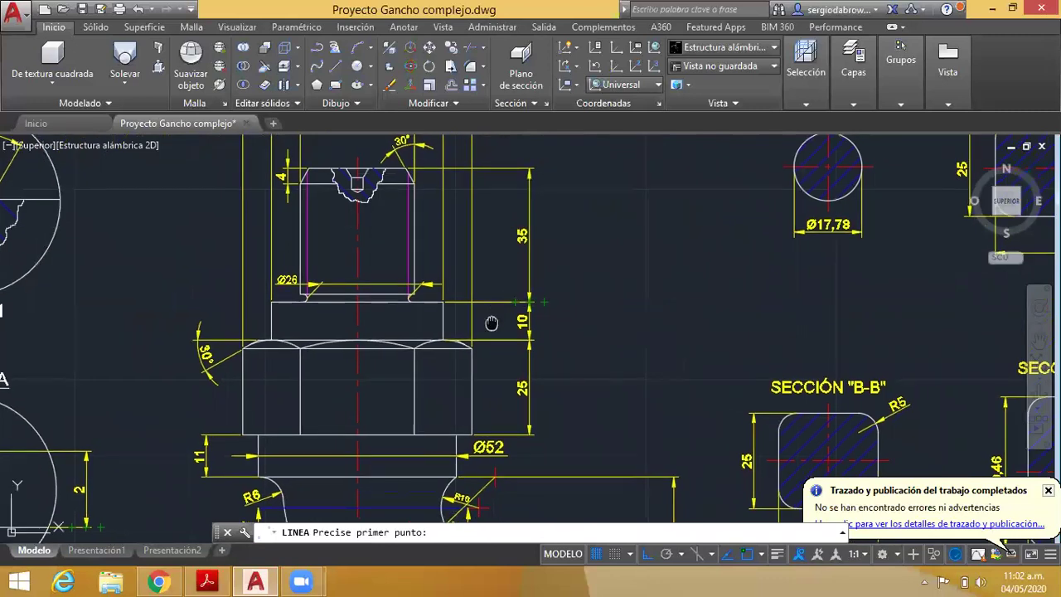
pyautogui.moveTo(530, 215); pyautogui.dragTo(495, 194, button='middle')
pyautogui.scroll(2, 404, 322)
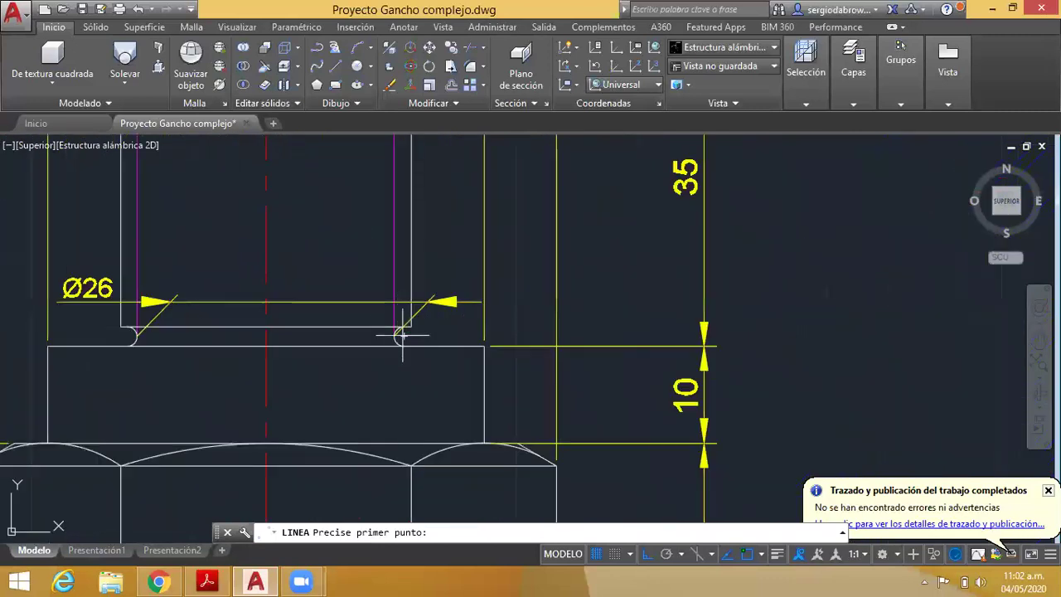
pyautogui.scroll(2, 404, 338)
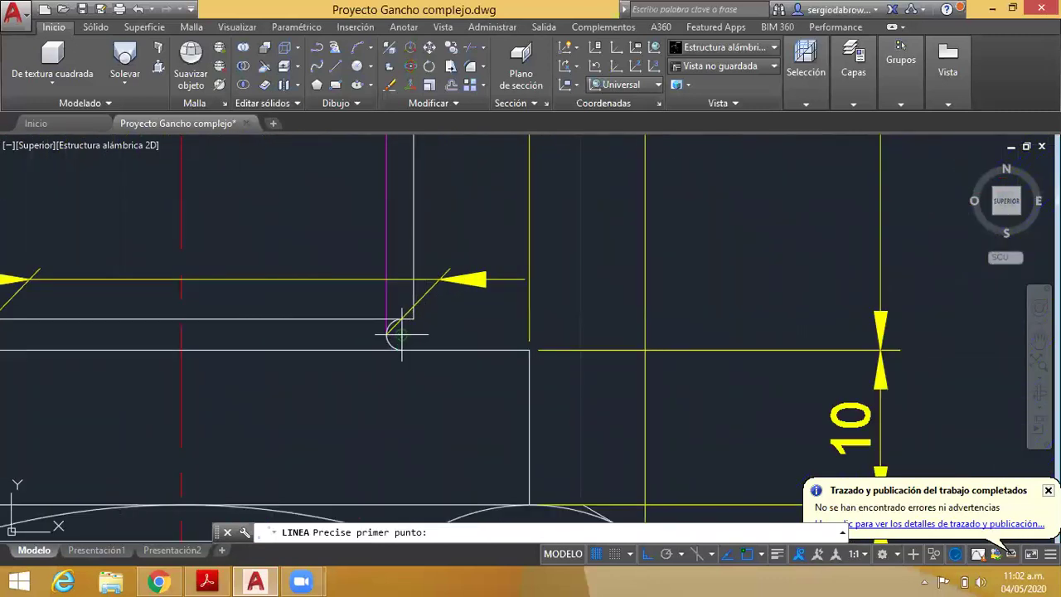
pyautogui.scroll(-2, 389, 329)
pyautogui.scroll(-2, 364, 281)
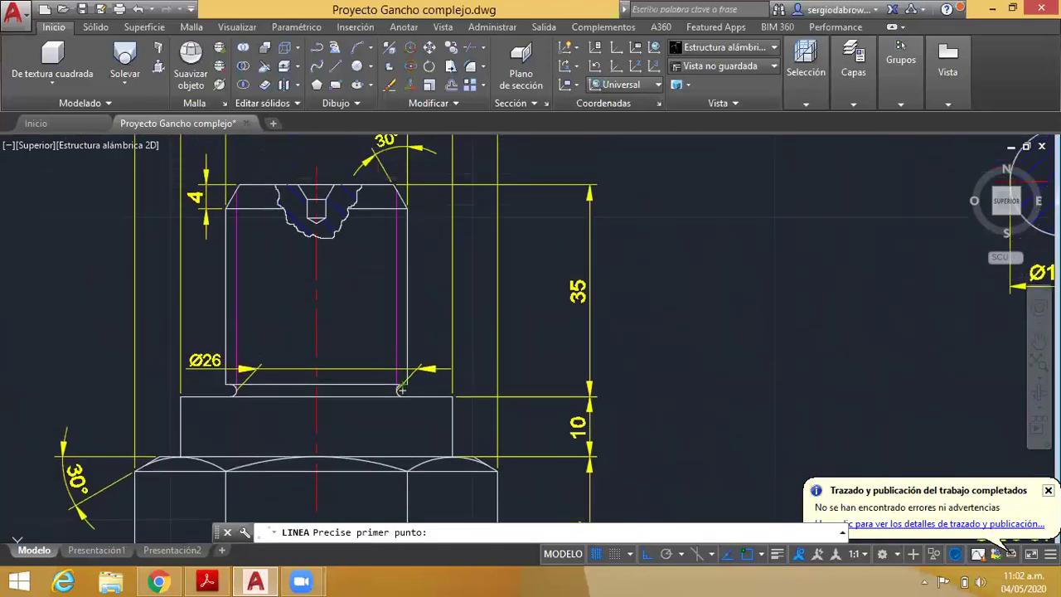
pyautogui.scroll(-1, 361, 267)
pyautogui.scroll(4, 387, 371)
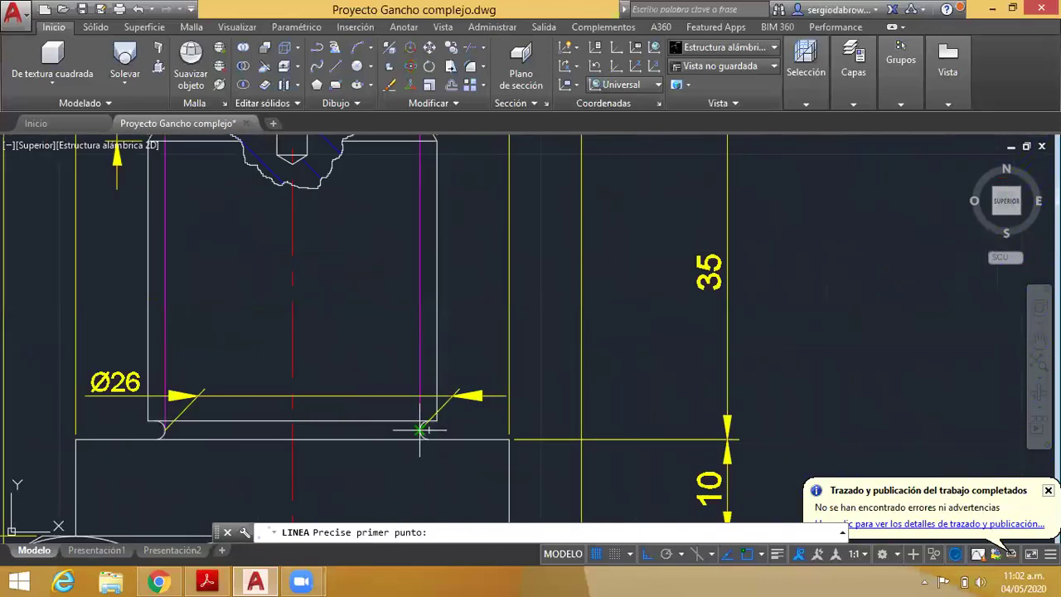
pyautogui.scroll(-3, 306, 431)
pyautogui.moveTo(679, 207); pyautogui.dragTo(91, 204, button='middle')
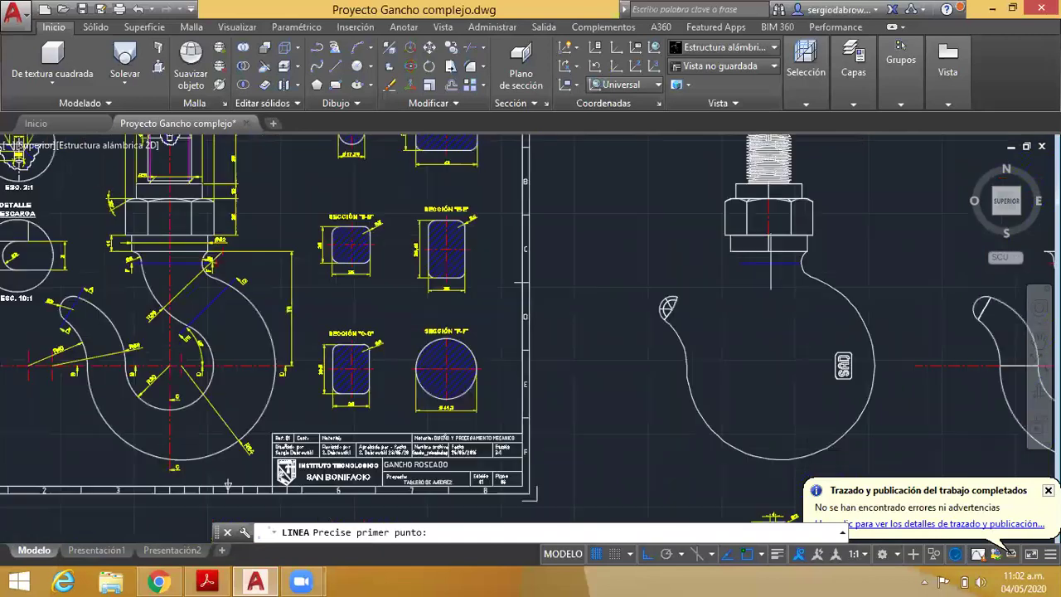
pyautogui.scroll(4, 454, 273)
pyautogui.scroll(3, 454, 273)
pyautogui.scroll(4, 453, 265)
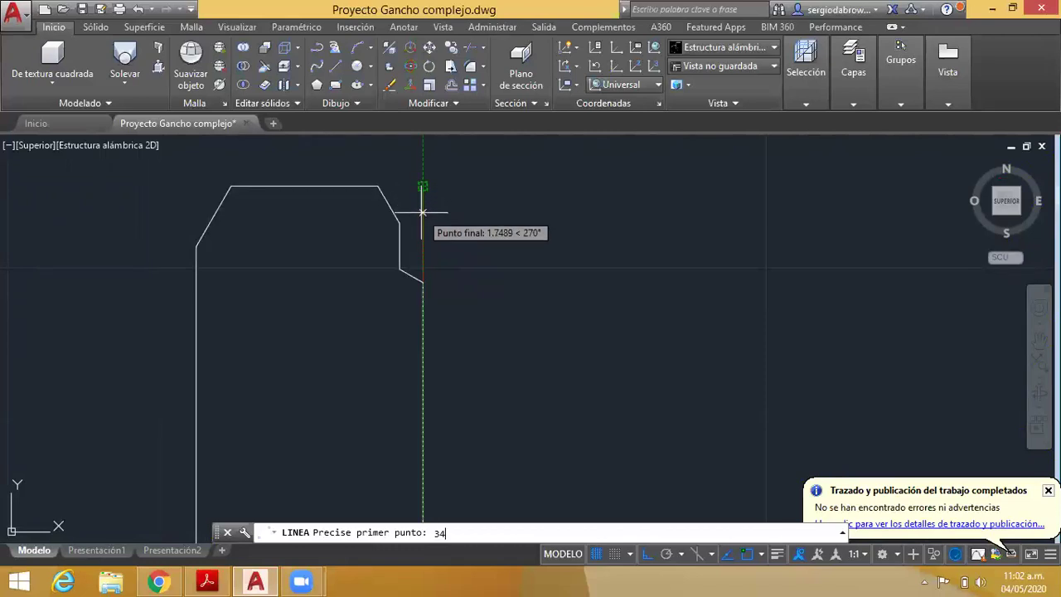
# - Start the line 34 units below the profile's top-right corner
pyautogui.press('Return')
pyautogui.scroll(-5, 442, 237)
pyautogui.moveTo(516, 360); pyautogui.dragTo(481, 303, button='middle')
pyautogui.scroll(3, 489, 298)
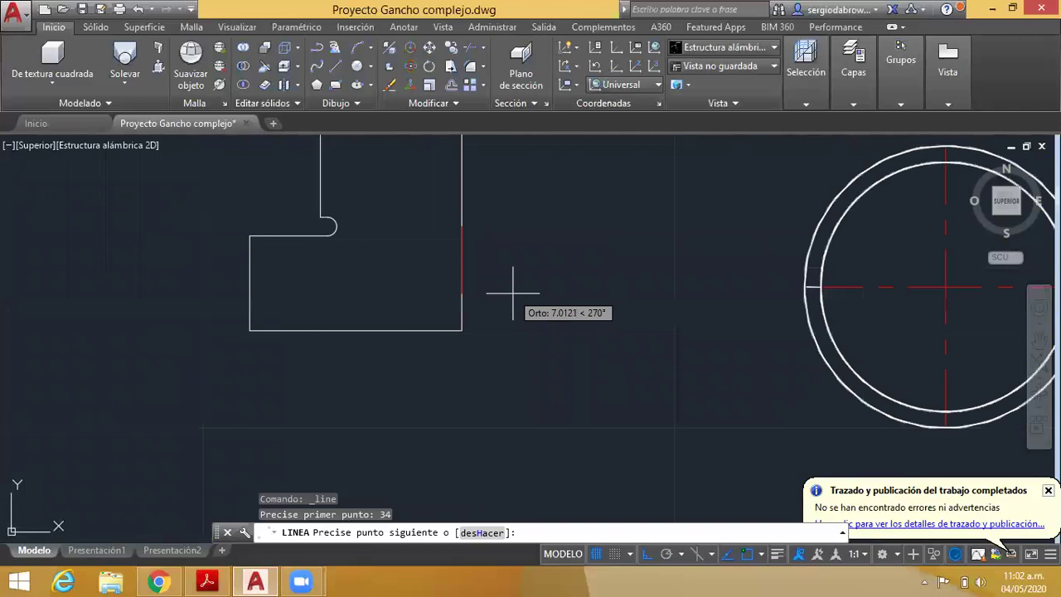
pyautogui.scroll(2, 512, 293)
pyautogui.scroll(-6, 445, 409)
pyautogui.scroll(6, 410, 367)
pyautogui.scroll(-2, 613, 299)
pyautogui.scroll(-2, 572, 299)
pyautogui.moveTo(686, 307); pyautogui.dragTo(545, 344, button='middle')
pyautogui.scroll(2, 547, 332)
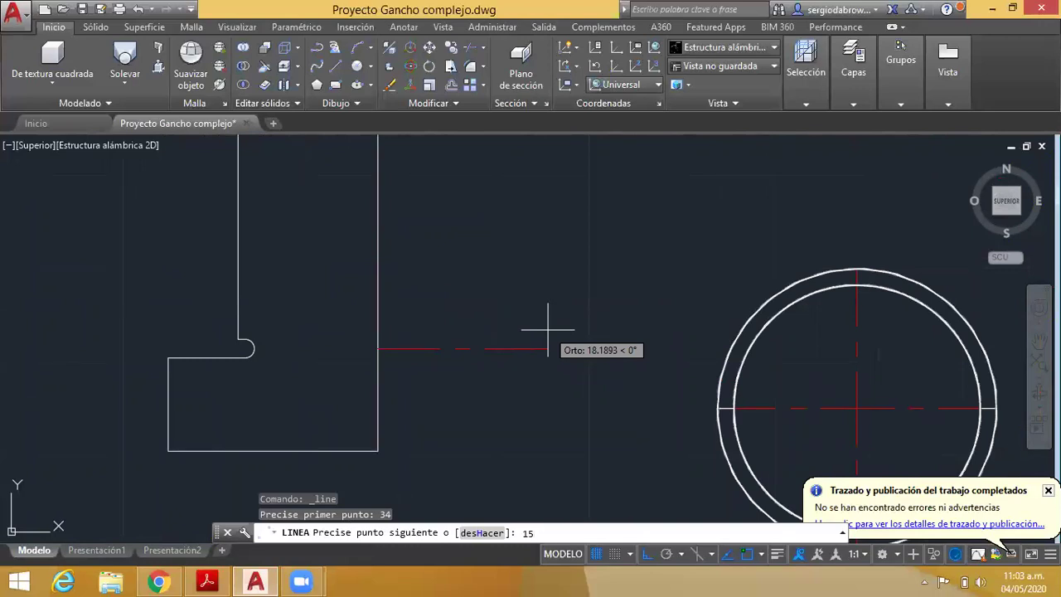
# - Finish the axis line at 15 units and select it
pyautogui.press('Return')
pyautogui.press('Escape')
pyautogui.click(427, 316)
pyautogui.click(411, 379)
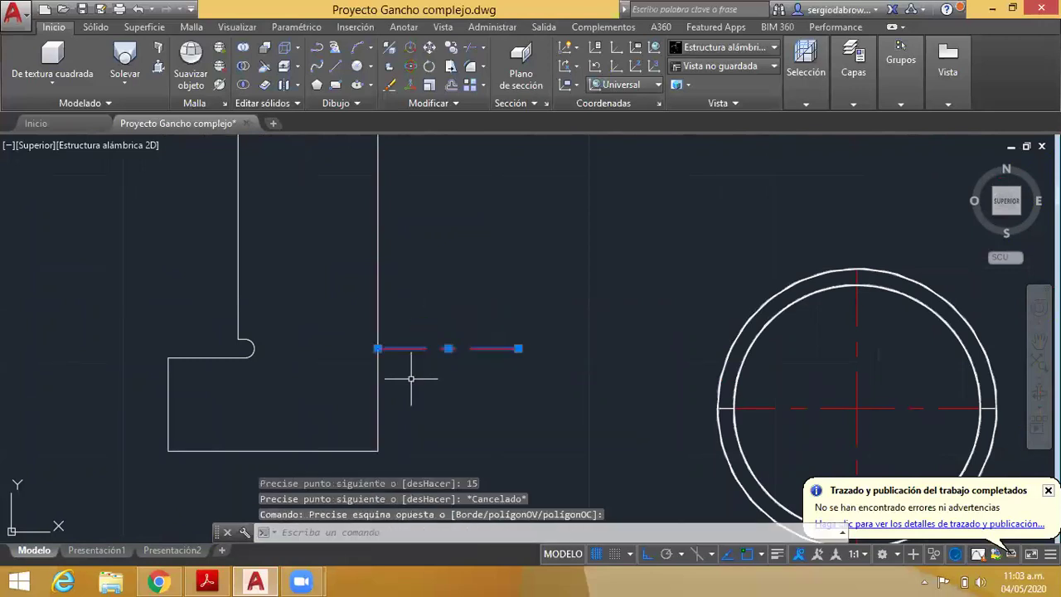
# - Stretch the line's left end 15 units leftward across the profile
pyautogui.click(377, 348)
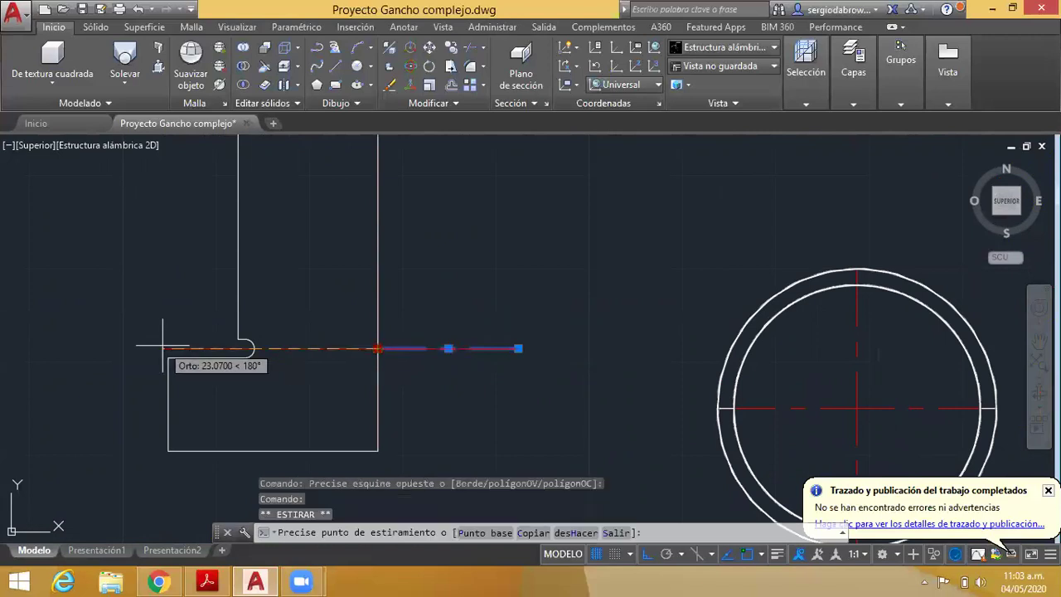
pyautogui.write('15')
pyautogui.press('Return')
pyautogui.press('Escape')
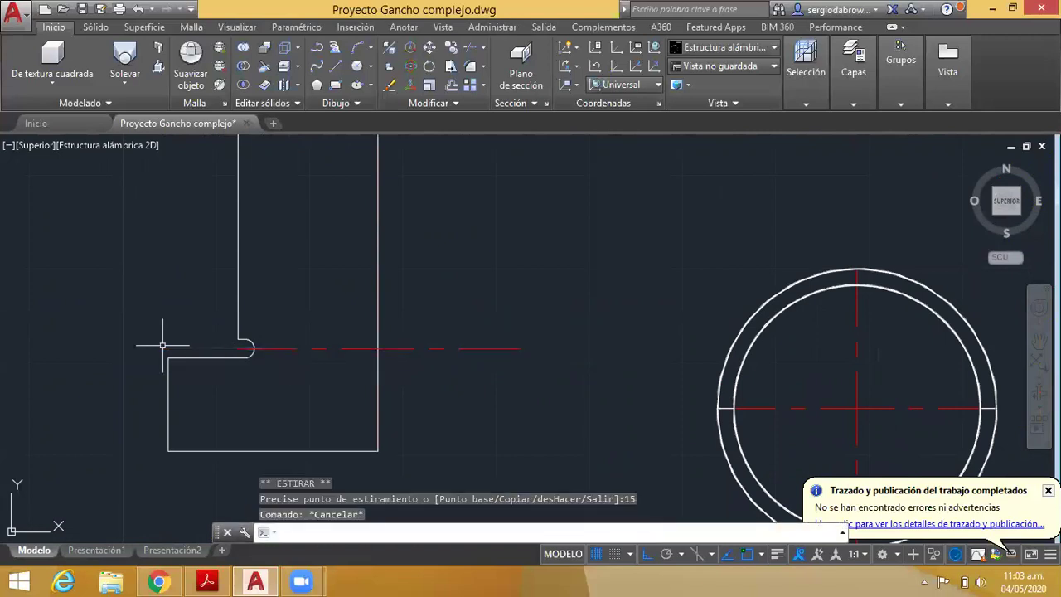
pyautogui.scroll(-2, 207, 348)
pyautogui.scroll(-1, 266, 353)
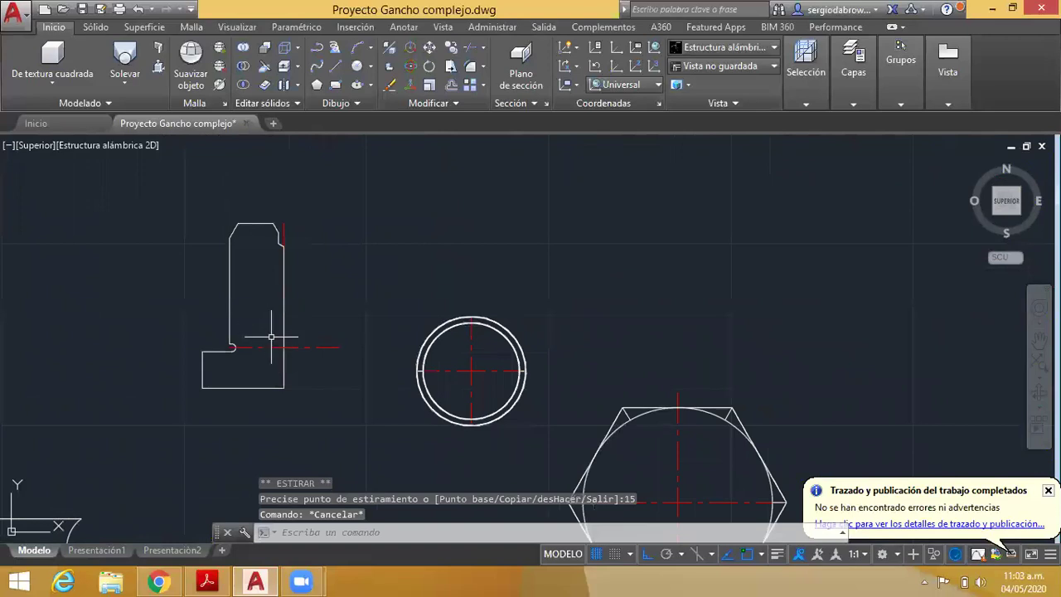
pyautogui.scroll(1, 218, 358)
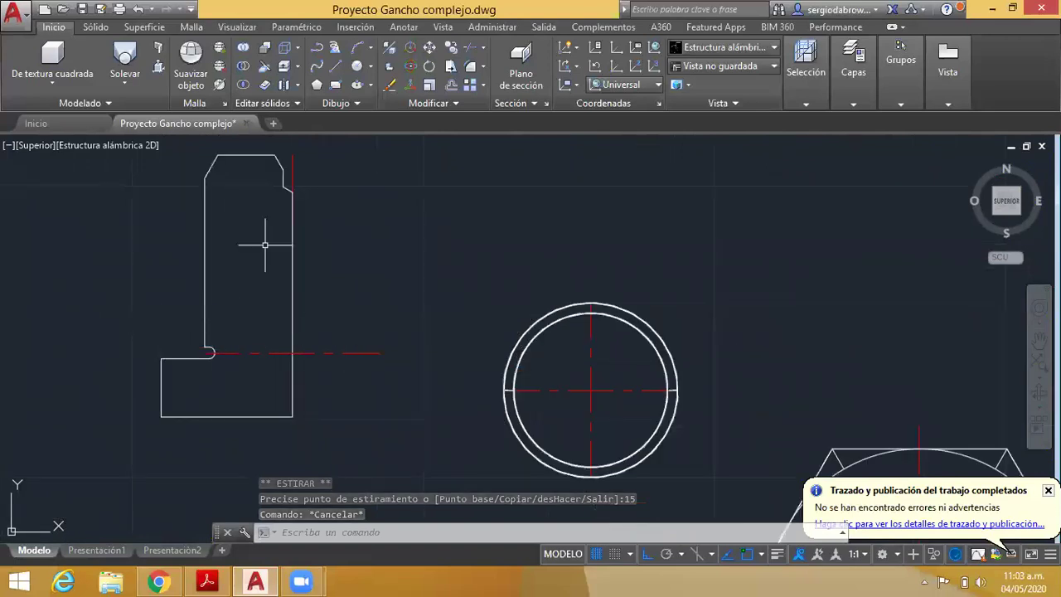
pyautogui.scroll(-1, 189, 362)
pyautogui.scroll(3, 198, 365)
pyautogui.scroll(-1, 331, 381)
pyautogui.scroll(-1, 157, 336)
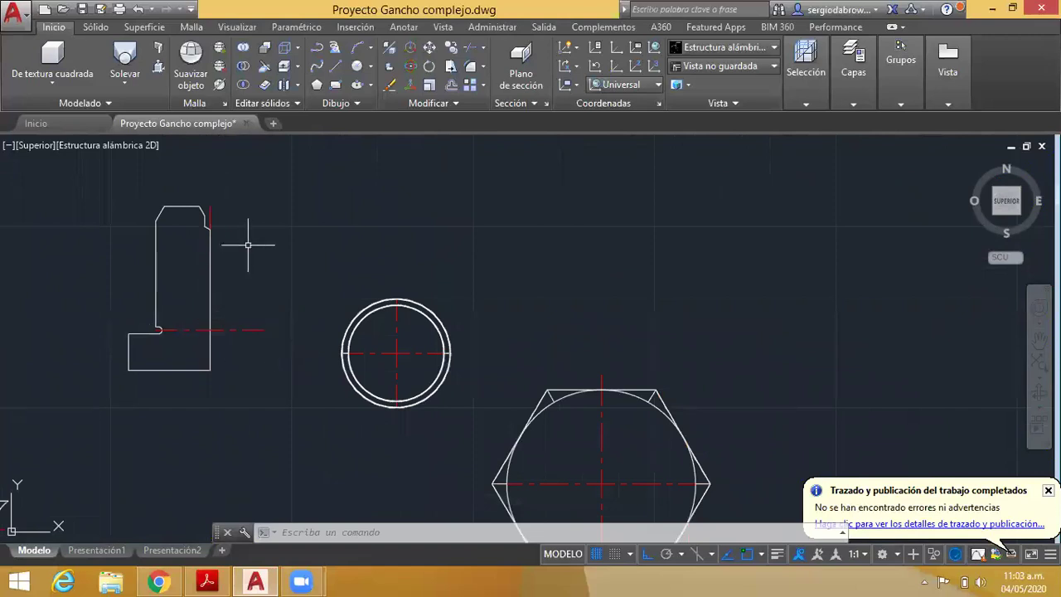
# - Revolve the L-shaped profile about an axis from its top-right corner to its bottom
pyautogui.click(124, 80)
pyautogui.click(146, 174)
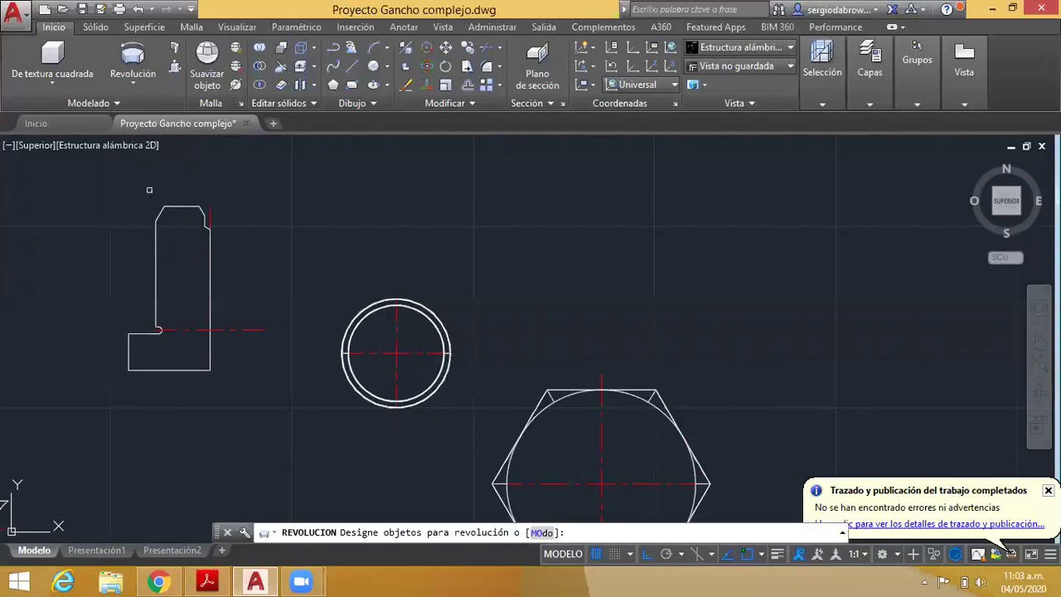
pyautogui.click(169, 206)
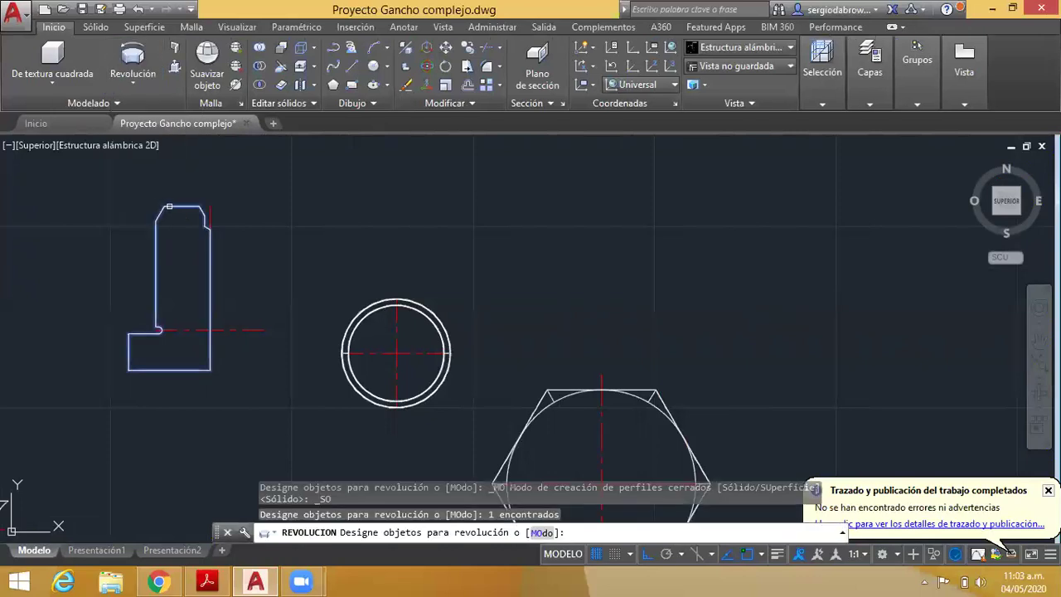
pyautogui.rightClick(270, 255)
pyautogui.click(304, 266)
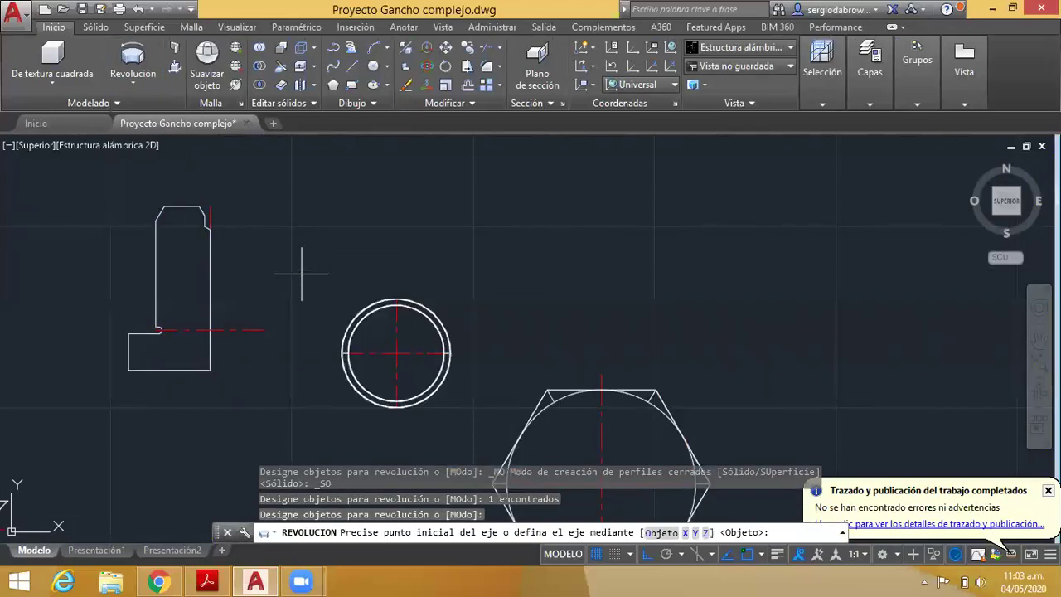
pyautogui.moveTo(253, 255); pyautogui.dragTo(269, 260, button='middle')
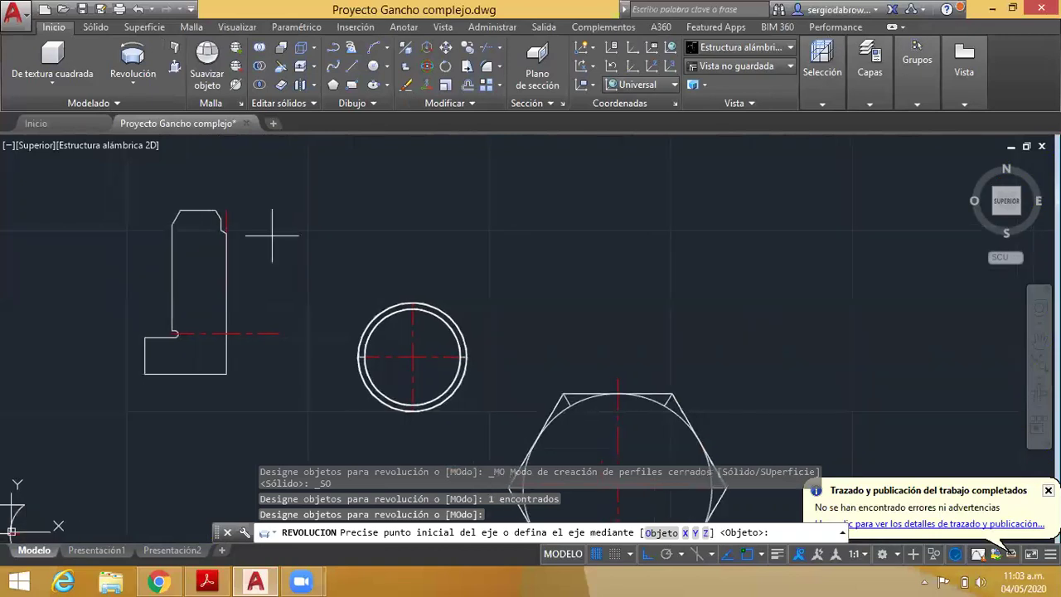
pyautogui.click(225, 213)
pyautogui.click(225, 374)
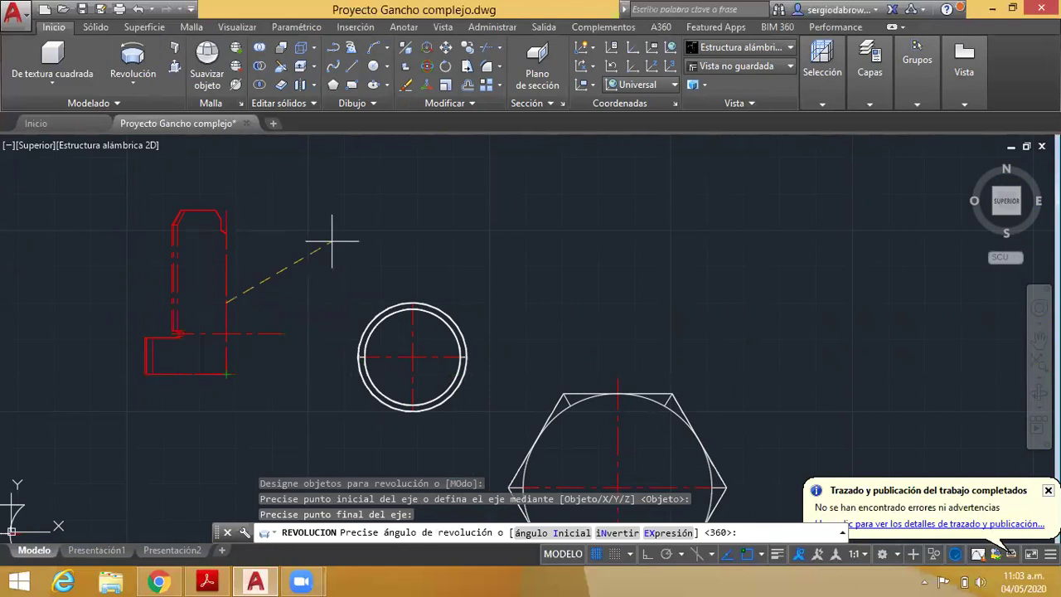
# - Make Contorno the current layer and accept a full 360° revolution
pyautogui.click(863, 87)
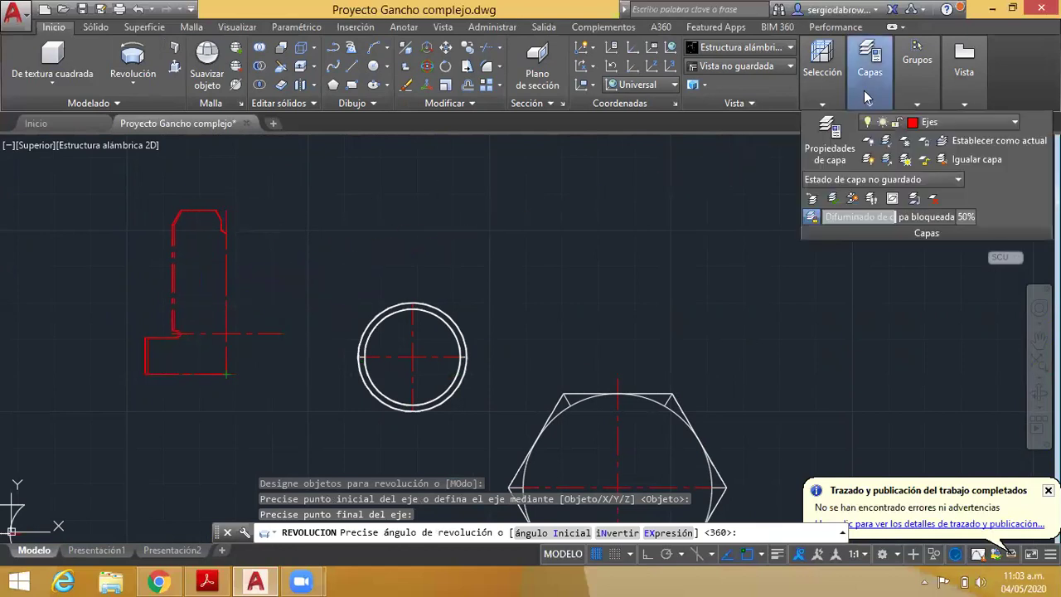
pyautogui.click(936, 122)
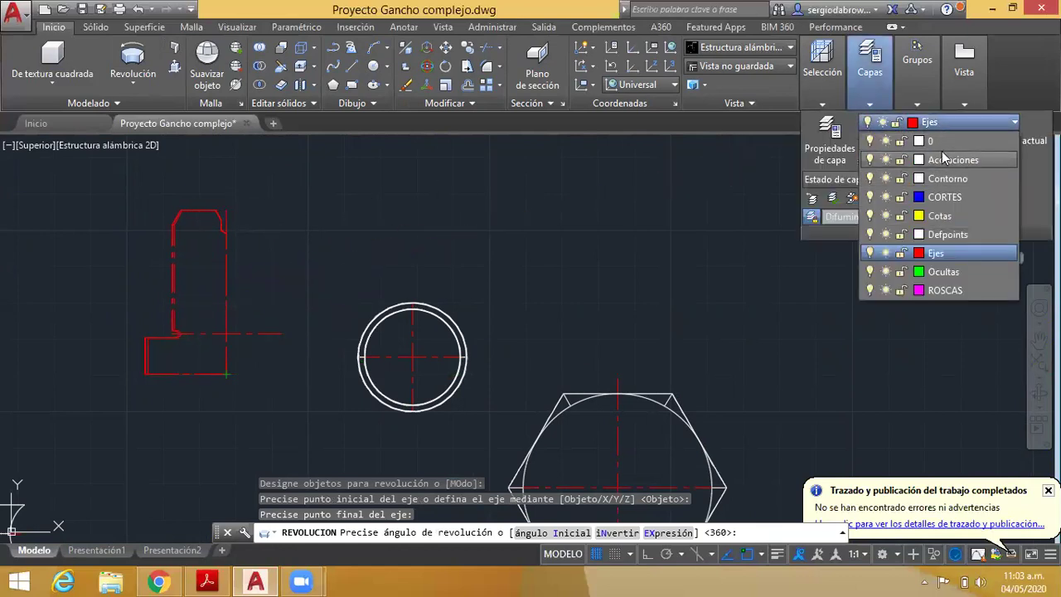
pyautogui.click(947, 178)
pyautogui.write('360')
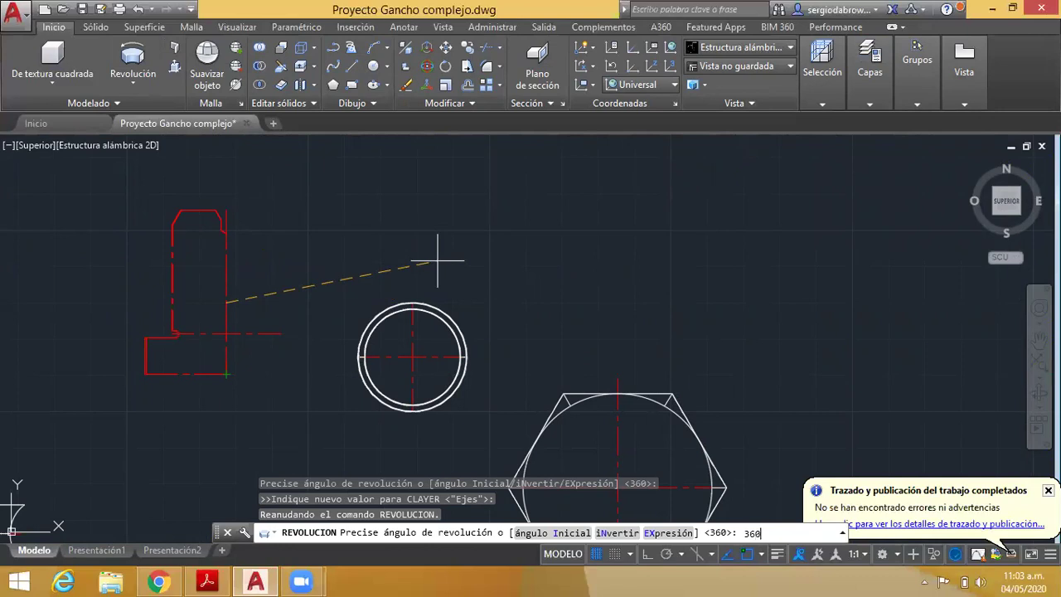
pyautogui.press('Return')
pyautogui.press('Escape')
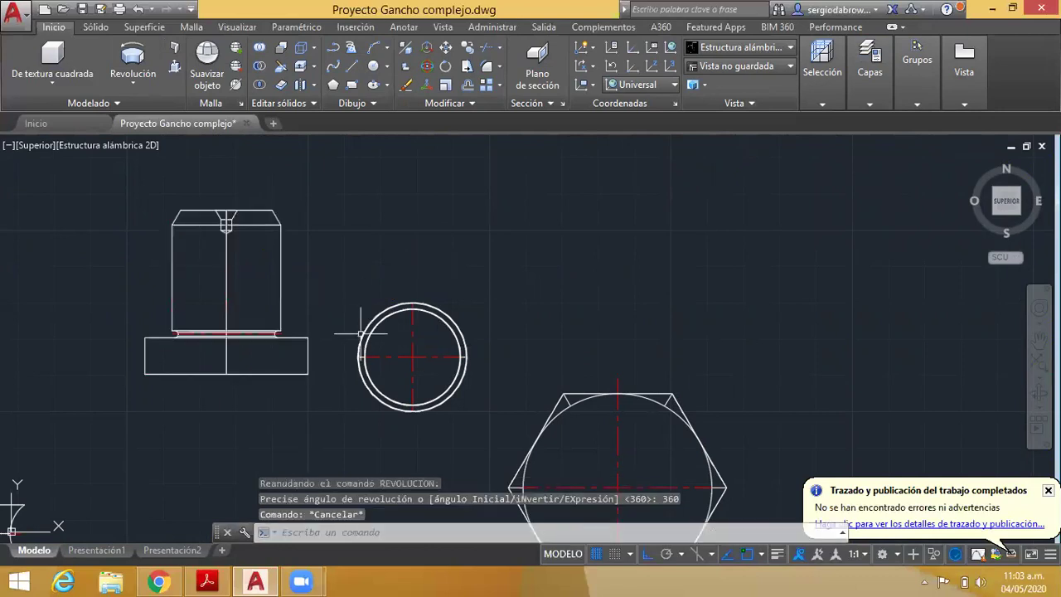
# - Orbit into 3D and frame the revolved solid, thread coil, hook and nut
pyautogui.scroll(-3, 361, 333)
pyautogui.moveTo(315, 284)
pyautogui.keyDown('shift'); pyautogui.mouseDown(button='middle')
pyautogui.moveTo(306, 261)
pyautogui.moveTo(303, 273)
pyautogui.moveTo(403, 246)
pyautogui.moveTo(448, 274)
pyautogui.moveTo(456, 294)
pyautogui.mouseUp(button='middle'); pyautogui.keyUp('shift')
pyautogui.scroll(5, 403, 245)
pyautogui.press('Escape')
pyautogui.scroll(-3, 481, 294)
pyautogui.scroll(2, 478, 294)
pyautogui.scroll(-3, 475, 303)
pyautogui.scroll(3, 452, 290)
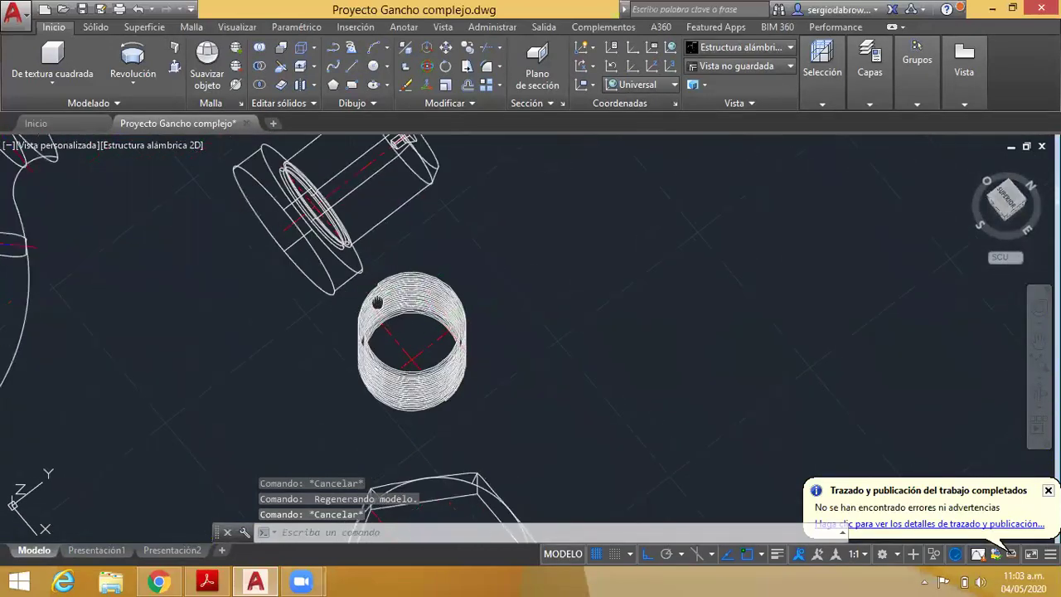
pyautogui.moveTo(377, 303); pyautogui.dragTo(486, 328, button='middle')
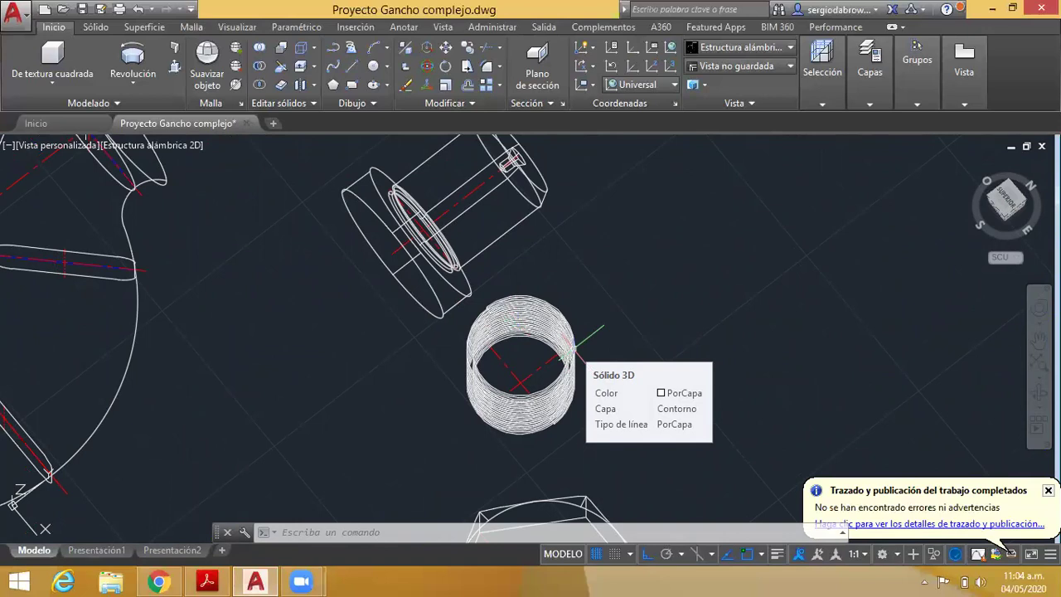
# - Window-select the thread coil and 3D-rotate it to lie along the bolt axis
pyautogui.moveTo(611, 374); pyautogui.dragTo(595, 313, button='middle')
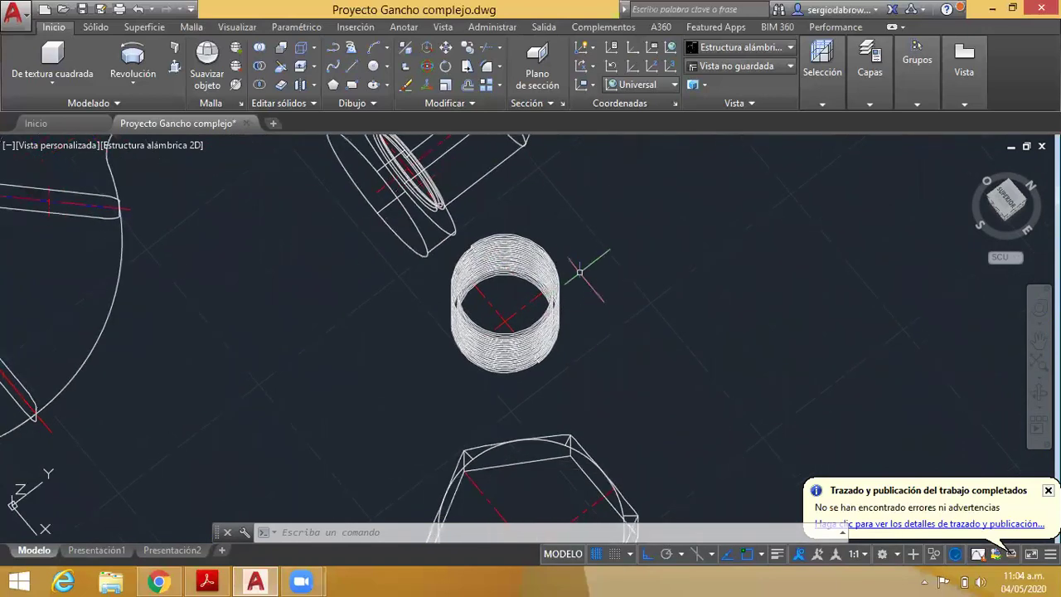
pyautogui.click(586, 222)
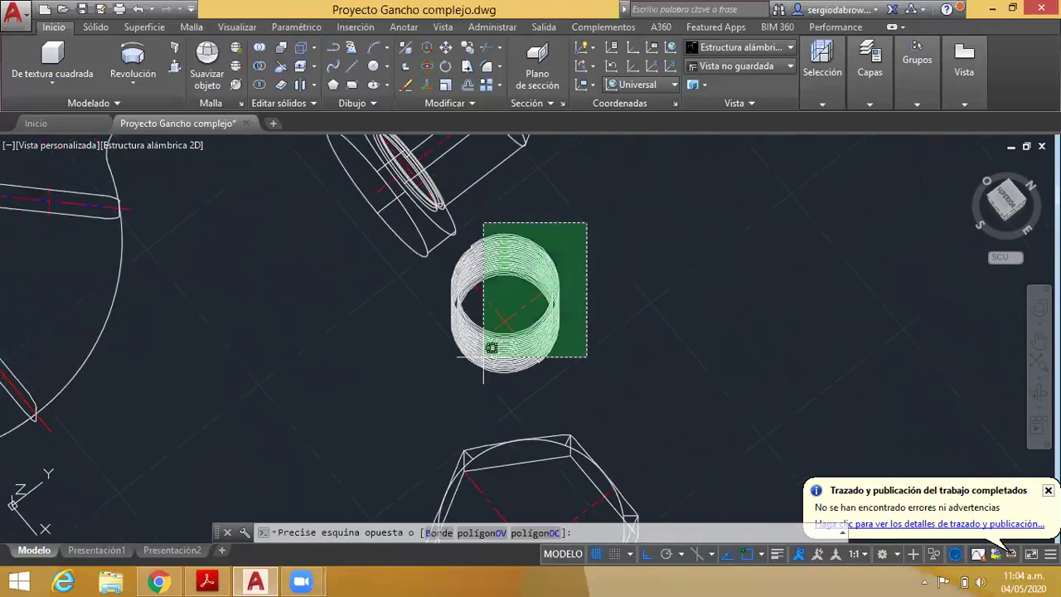
pyautogui.click(464, 386)
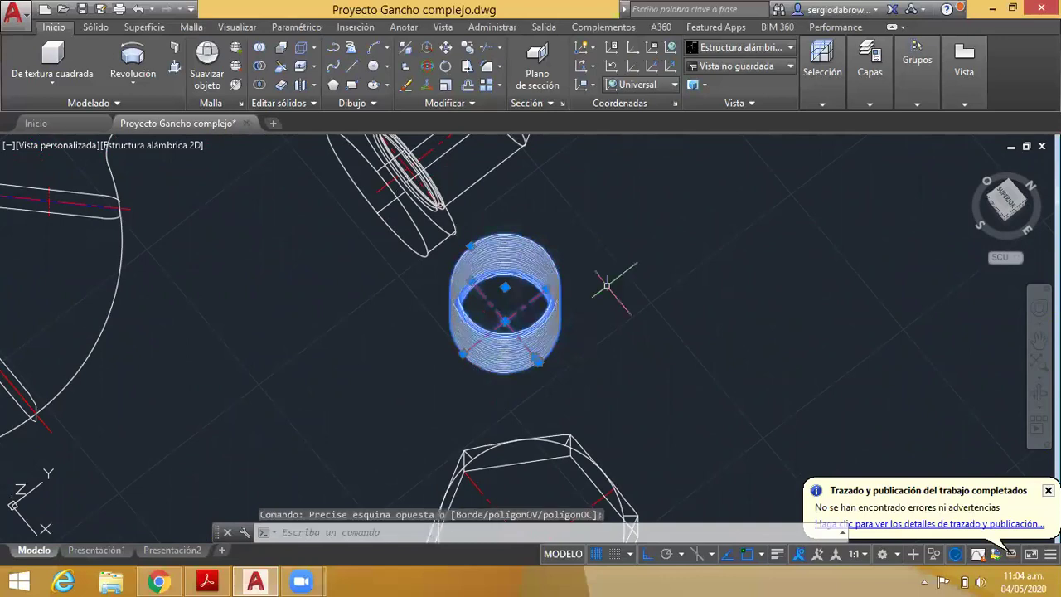
pyautogui.click(445, 67)
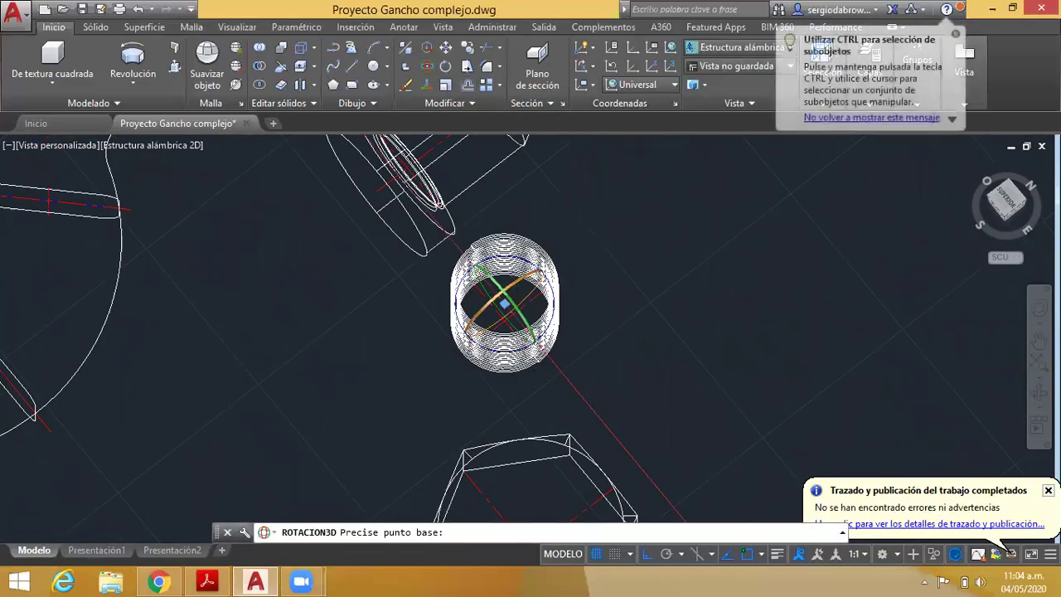
pyautogui.click(516, 286)
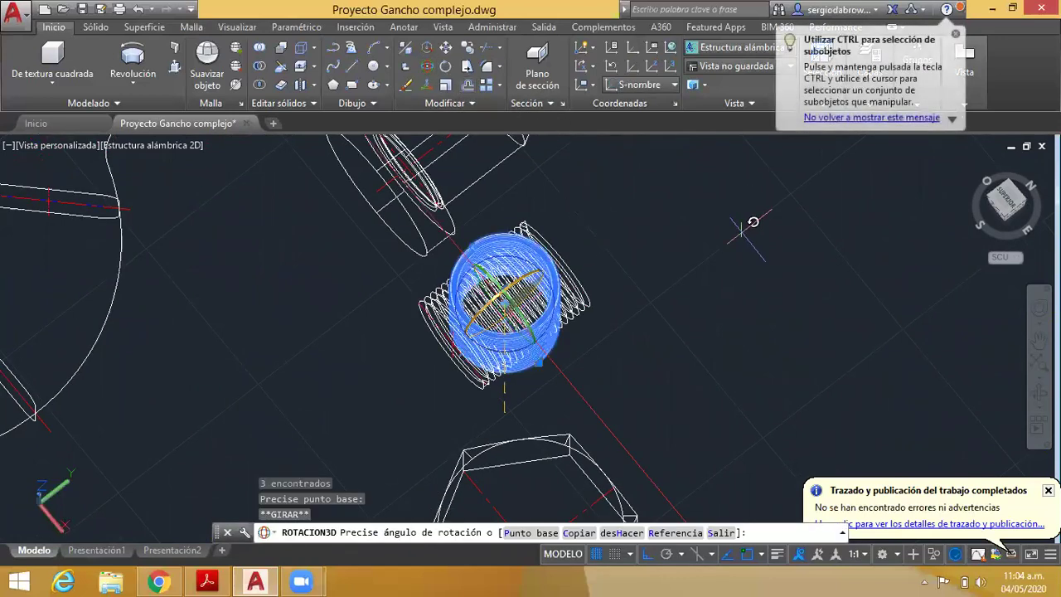
pyautogui.click(676, 283)
pyautogui.moveTo(562, 336)
pyautogui.mouseDown(button='middle')
pyautogui.moveTo(604, 305)
pyautogui.moveTo(609, 250)
pyautogui.mouseUp(button='middle')
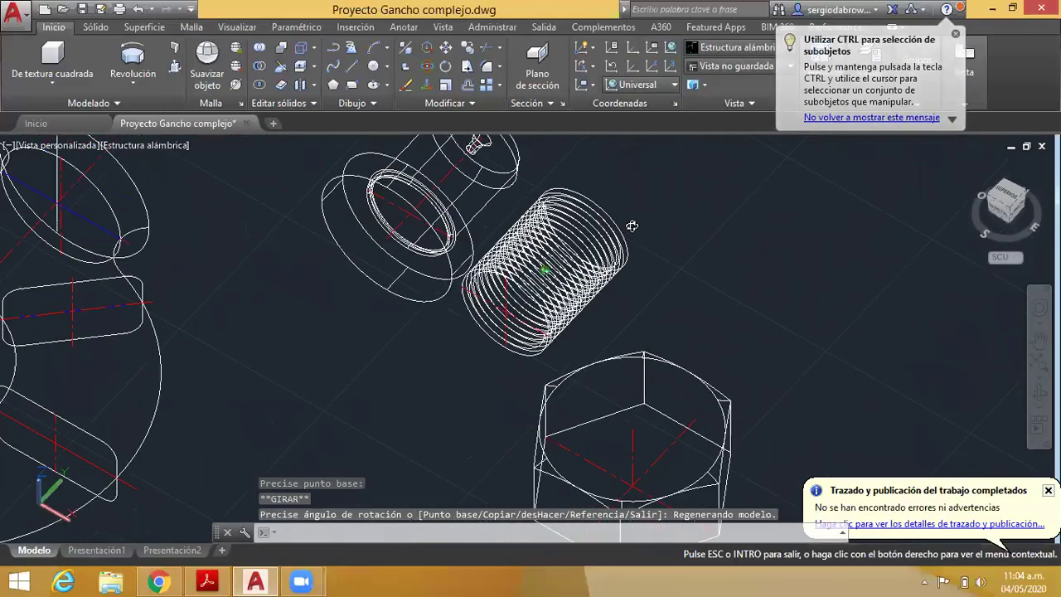
# - Reselect the thread coil and start moving it
pyautogui.click(687, 260)
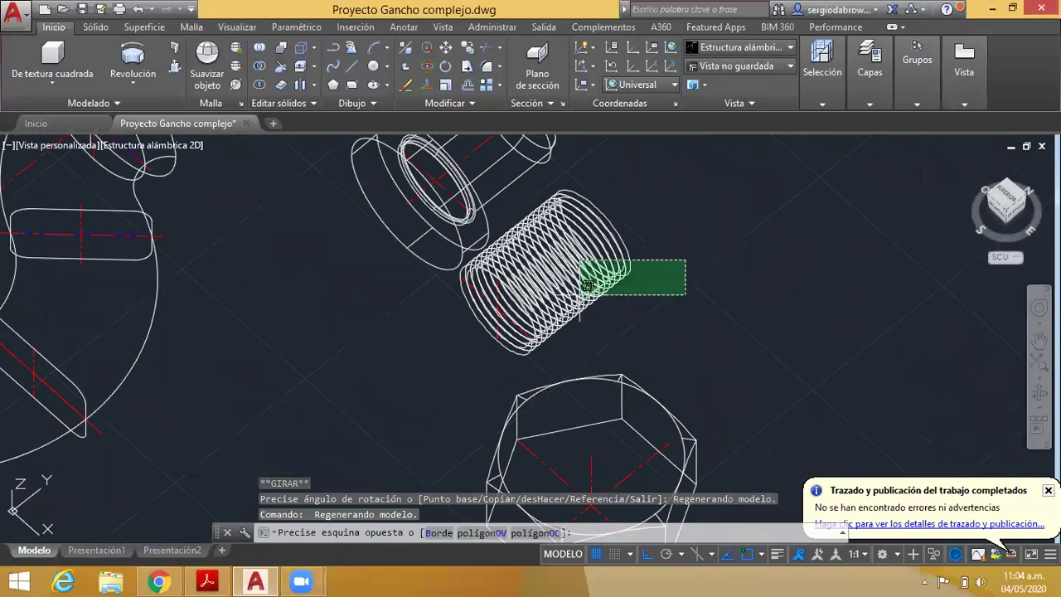
pyautogui.click(464, 365)
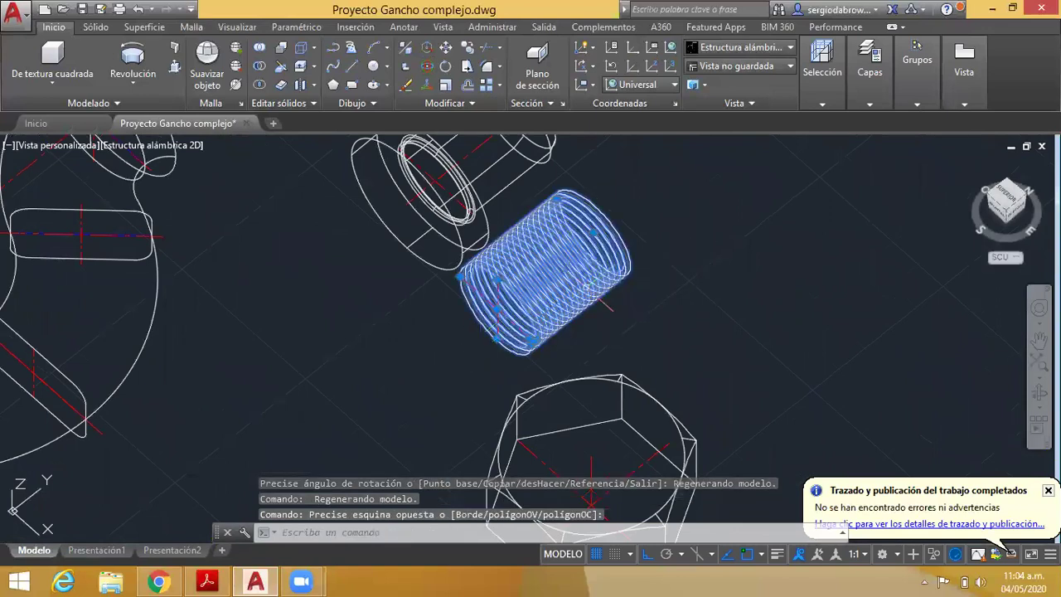
pyautogui.click(445, 48)
pyautogui.scroll(3, 495, 310)
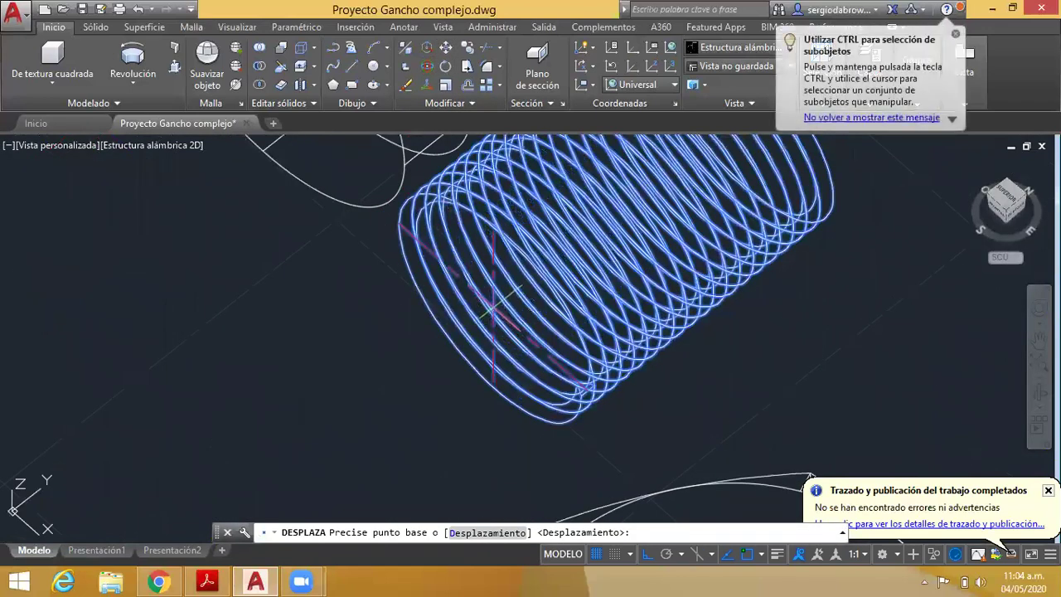
# - Move the thread coil from its base point onto the bolt shank
pyautogui.scroll(-2, 493, 299)
pyautogui.moveTo(488, 307); pyautogui.dragTo(455, 311, button='middle')
pyautogui.scroll(4, 350, 338)
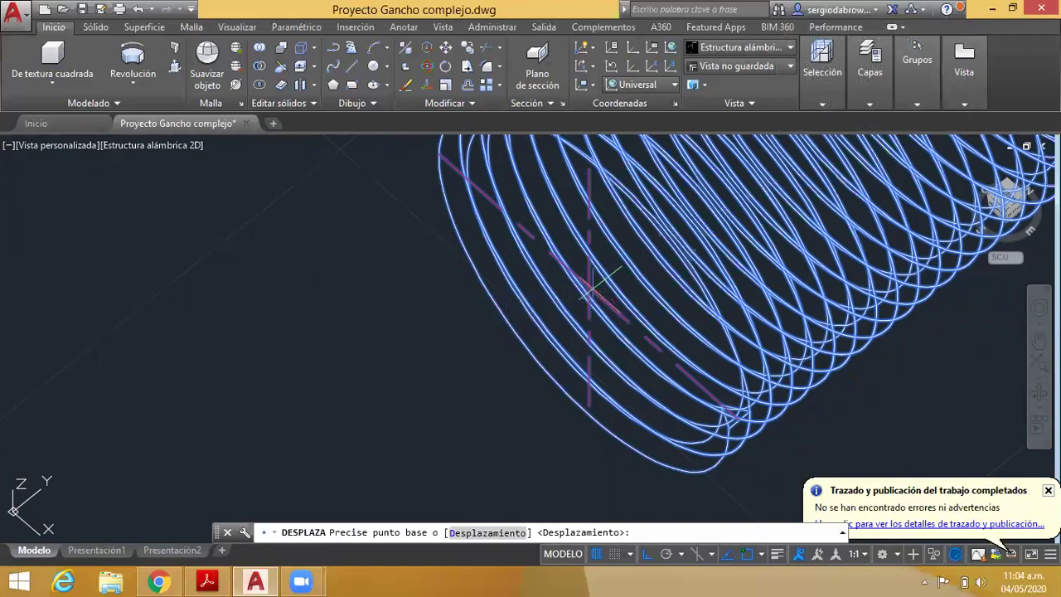
pyautogui.click(588, 285)
pyautogui.scroll(-3, 620, 217)
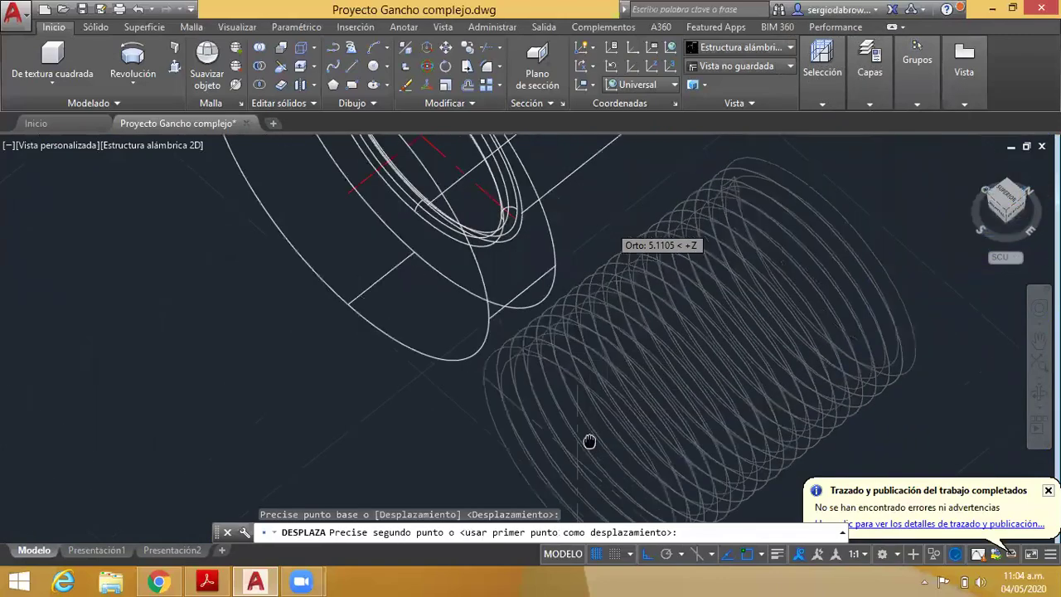
pyautogui.click(427, 182)
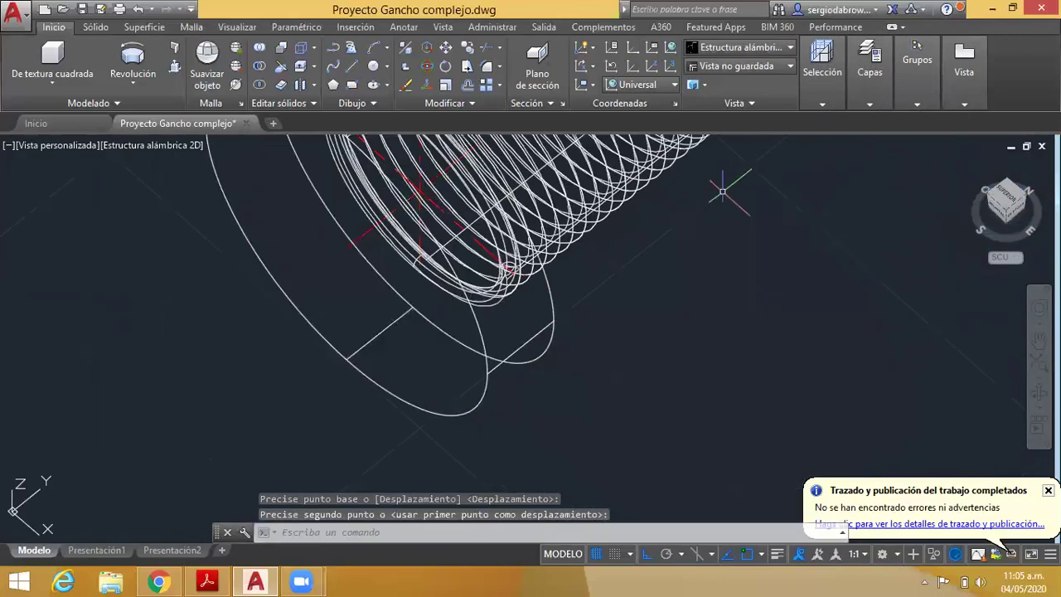
# - Orbit to a side view of the bolt and shade it in the Conceptual style
pyautogui.scroll(-2, 635, 291)
pyautogui.click(616, 302)
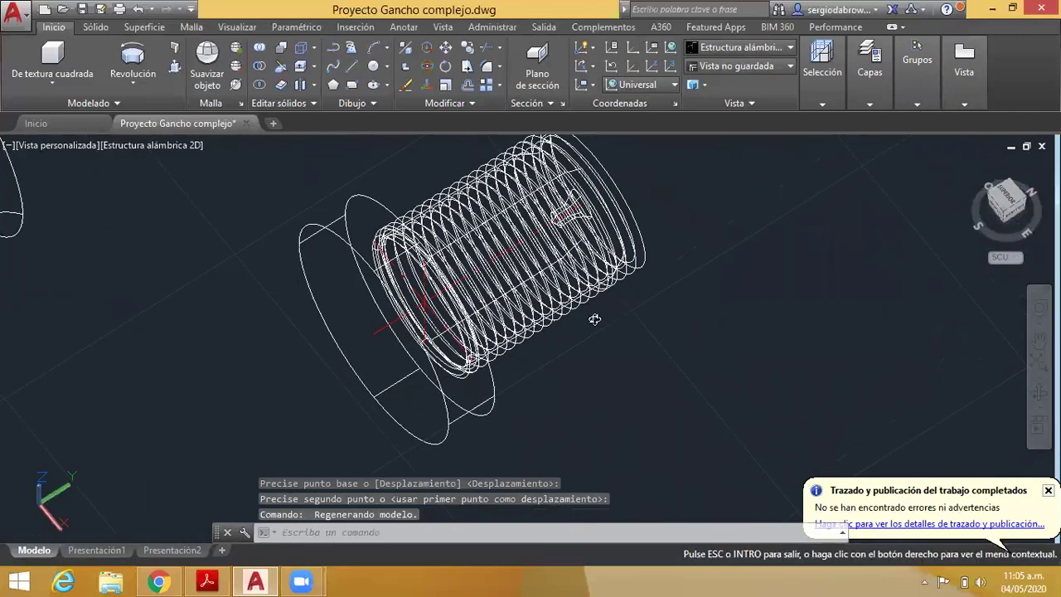
pyautogui.keyDown('shift'); pyautogui.moveTo(616, 301); pyautogui.dragTo(530, 340, button='middle'); pyautogui.keyUp('shift')
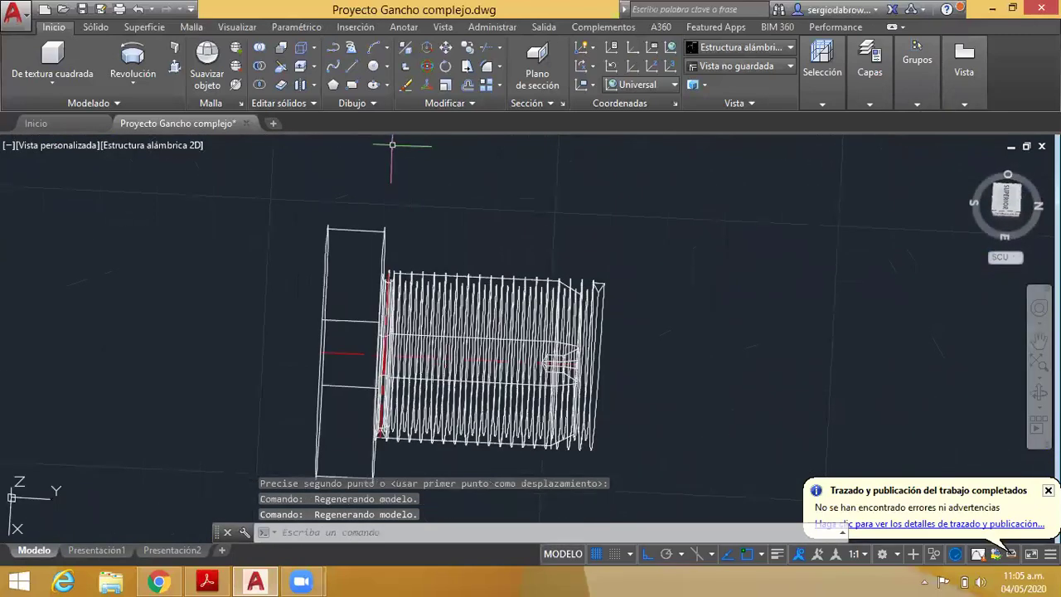
pyautogui.click(183, 145)
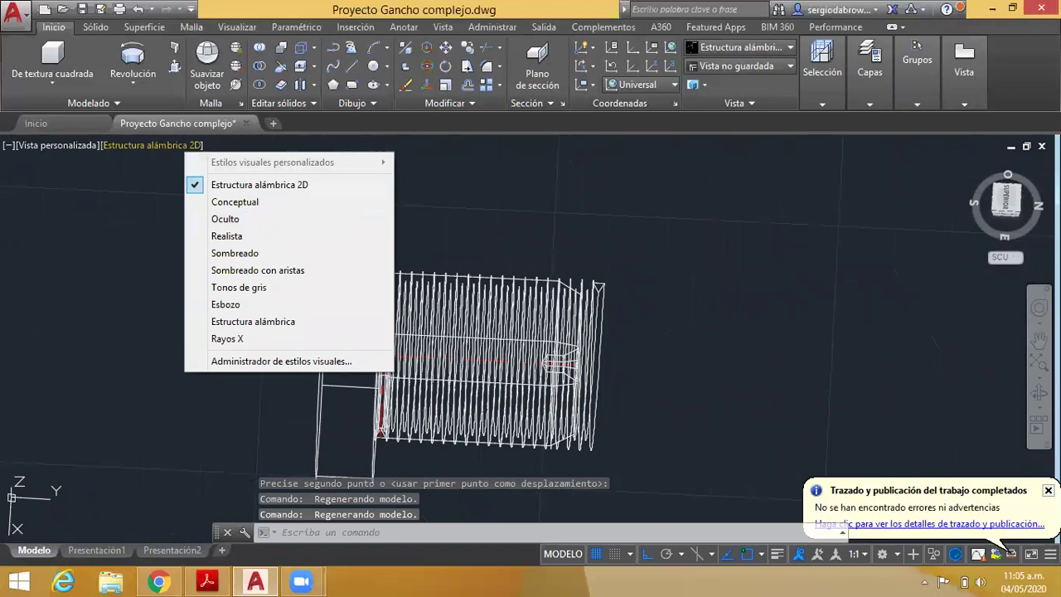
pyautogui.click(234, 201)
pyautogui.scroll(3, 375, 270)
pyautogui.scroll(2, 376, 269)
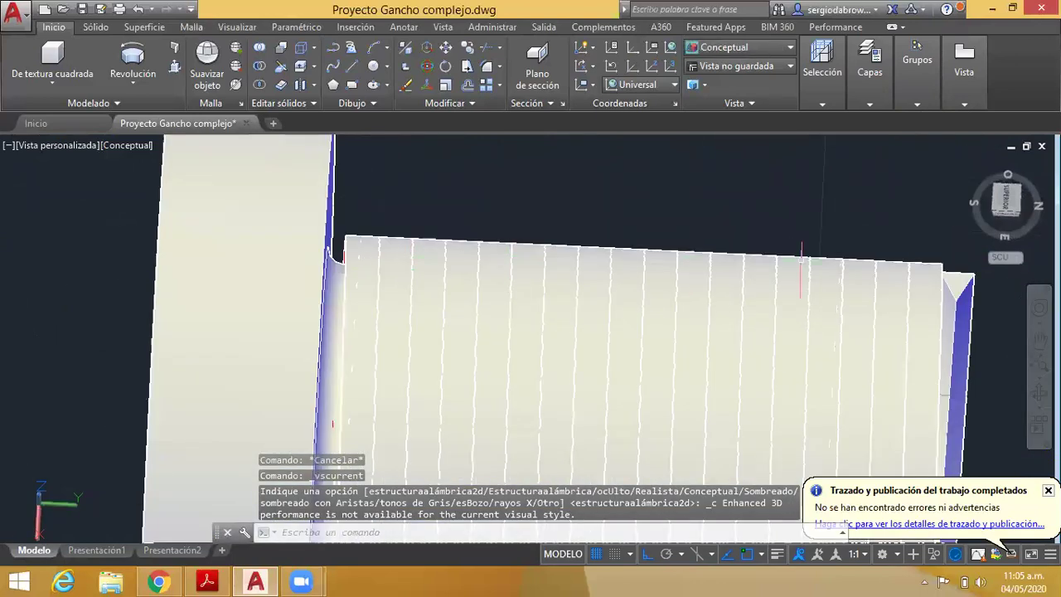
pyautogui.scroll(-5, 801, 262)
pyautogui.scroll(4, 501, 396)
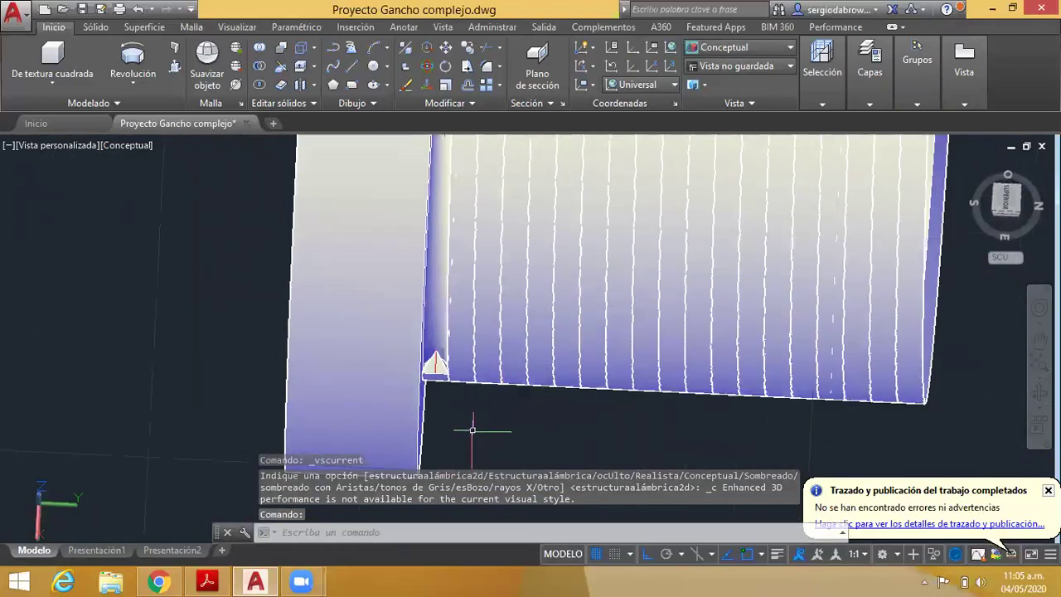
pyautogui.scroll(2, 420, 393)
pyautogui.scroll(2, 420, 392)
pyautogui.scroll(2, 420, 393)
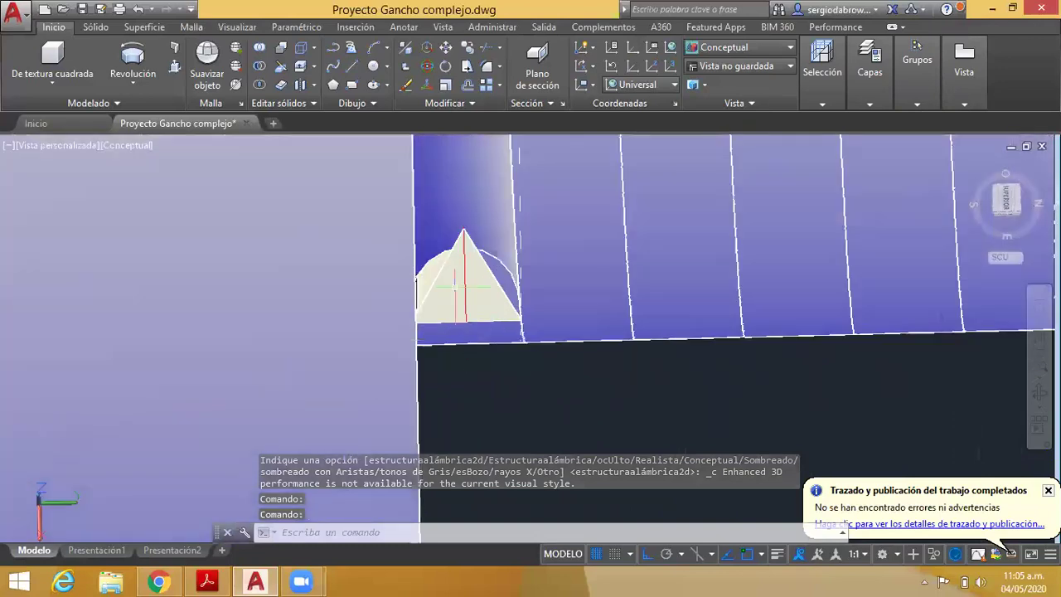
pyautogui.scroll(-1, 461, 229)
pyautogui.moveTo(559, 387)
pyautogui.keyDown('shift'); pyautogui.mouseDown(button='middle')
pyautogui.moveTo(540, 387)
pyautogui.moveTo(623, 407)
pyautogui.mouseUp(button='middle'); pyautogui.keyUp('shift')
pyautogui.scroll(-2, 540, 387)
pyautogui.moveTo(696, 386)
pyautogui.keyDown('shift'); pyautogui.mouseDown(button='middle')
pyautogui.moveTo(713, 399)
pyautogui.moveTo(722, 378)
pyautogui.mouseUp(button='middle'); pyautogui.keyUp('shift')
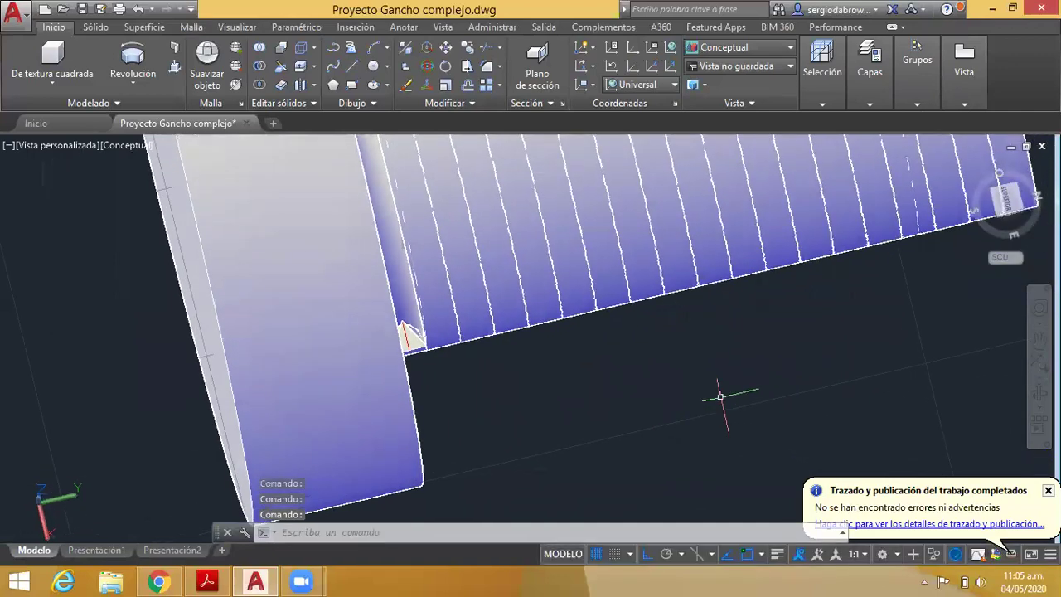
pyautogui.scroll(-3, 639, 368)
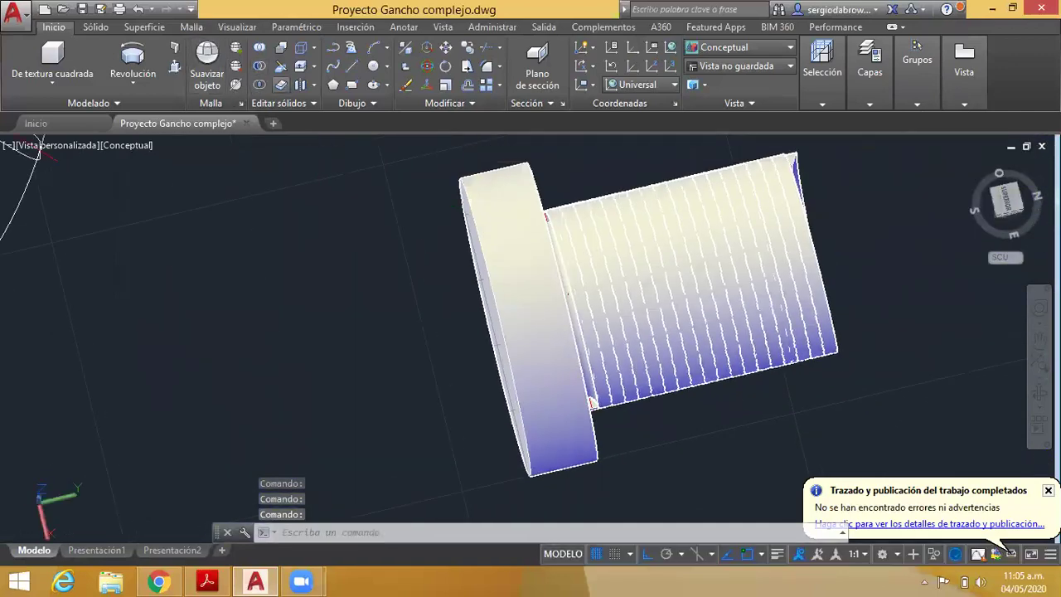
# - Subtract the thread coil from the revolved bolt body using SU
pyautogui.write('su')
pyautogui.press('Return')
pyautogui.click(529, 166)
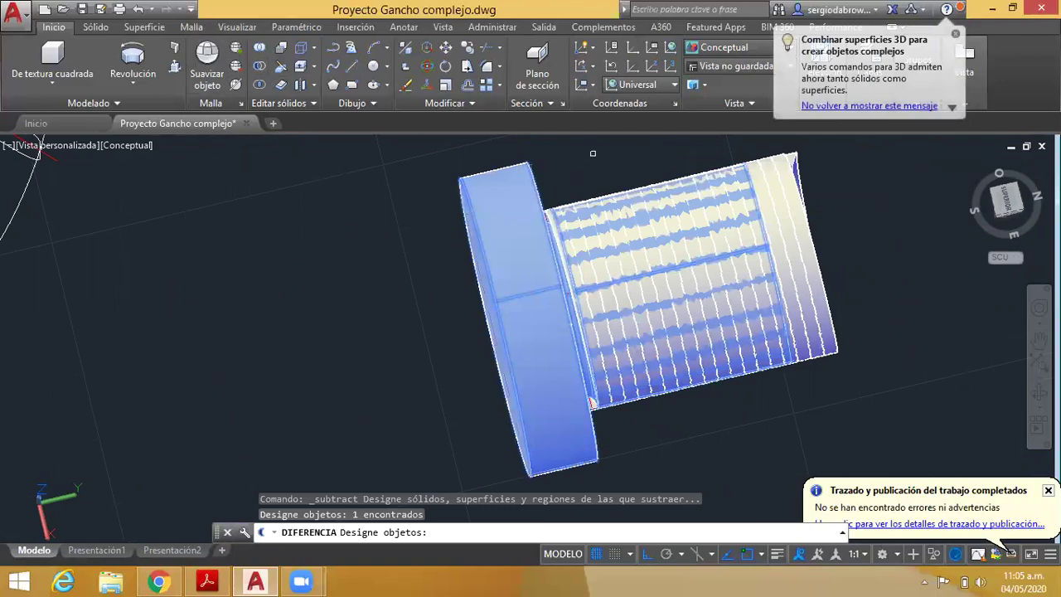
pyautogui.press('Return')
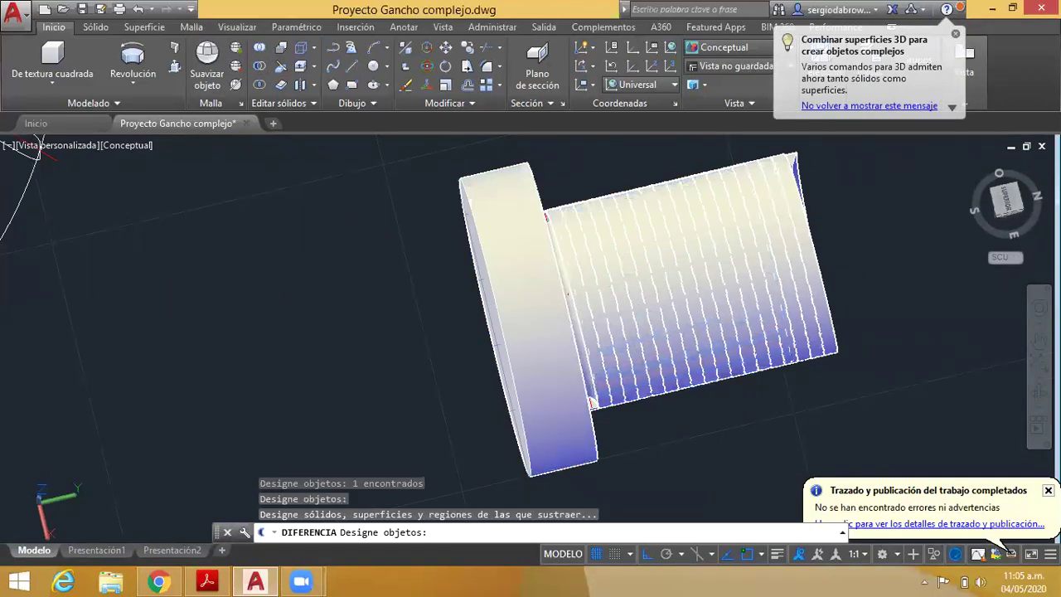
pyautogui.click(786, 157)
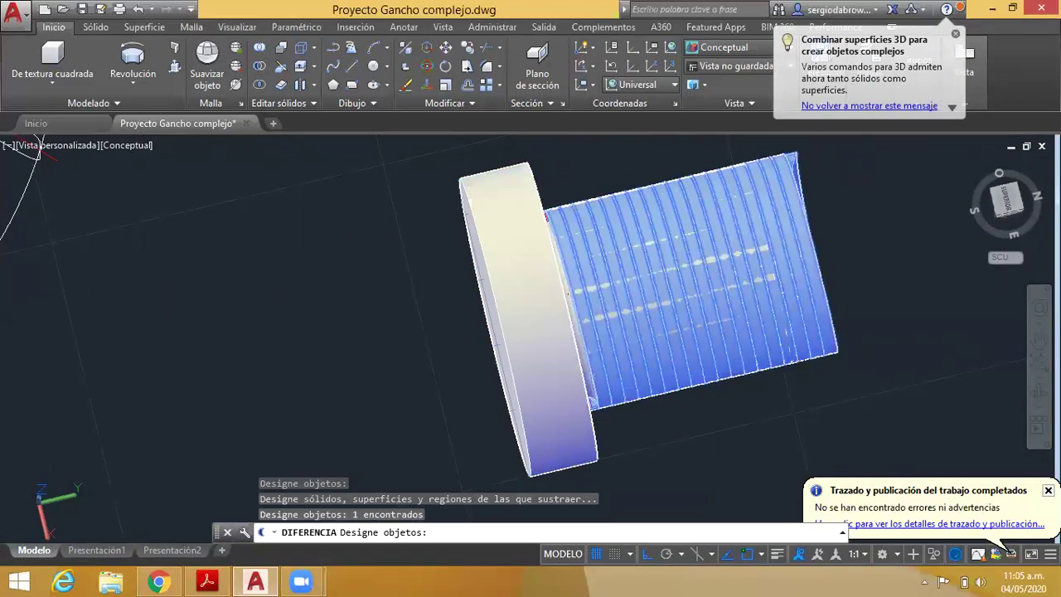
pyautogui.press('Return')
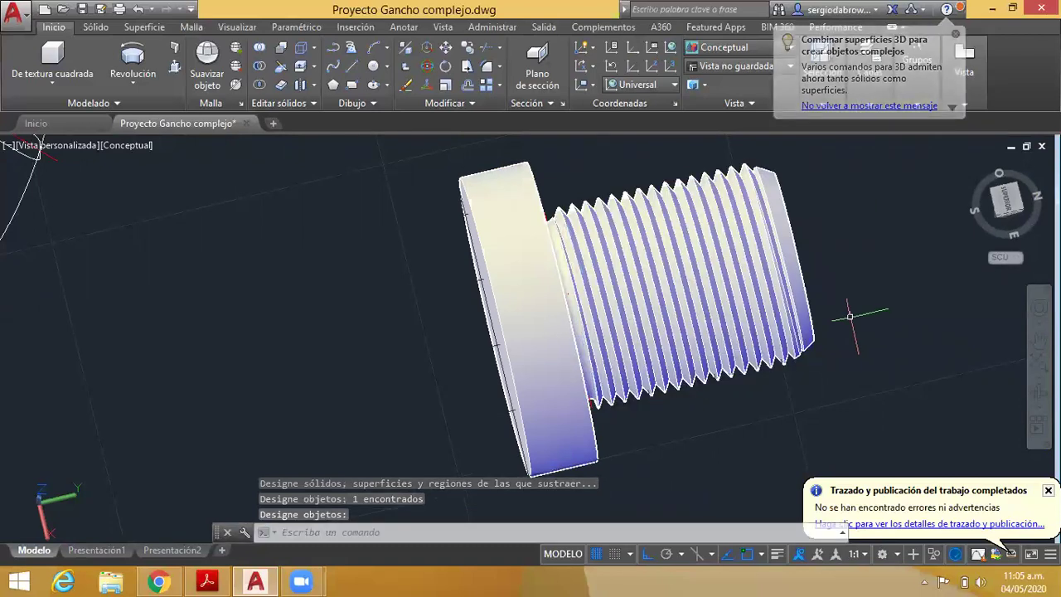
# - Orbit and zoom to view the threaded bolt from the side
pyautogui.keyDown('shift'); pyautogui.moveTo(874, 234); pyautogui.dragTo(850, 173, button='middle'); pyautogui.keyUp('shift')
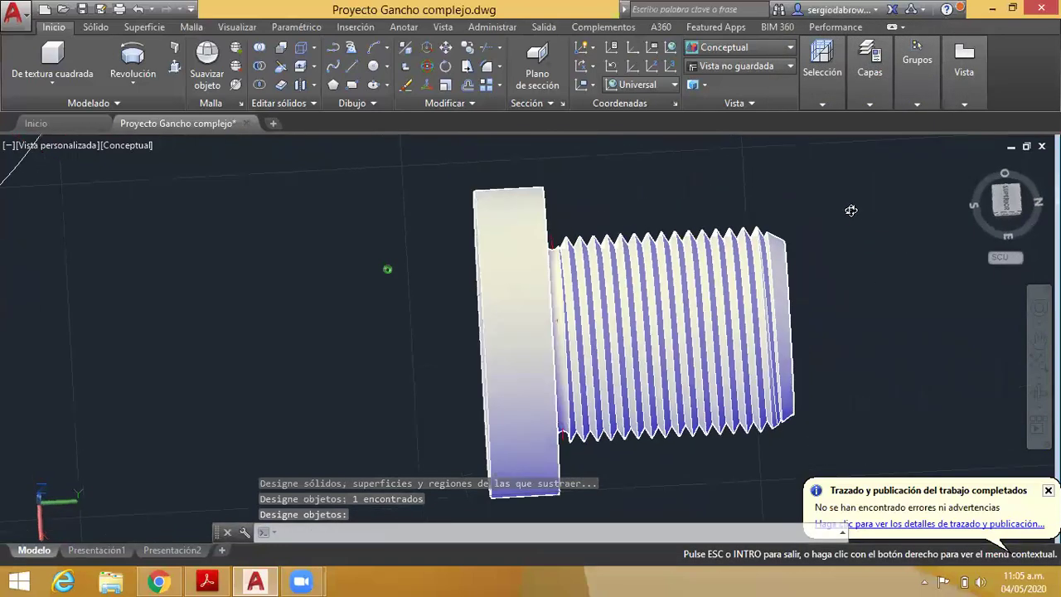
pyautogui.moveTo(577, 472)
pyautogui.keyDown('shift'); pyautogui.mouseDown(button='middle')
pyautogui.moveTo(605, 266)
pyautogui.moveTo(587, 222)
pyautogui.mouseUp(button='middle'); pyautogui.keyUp('shift')
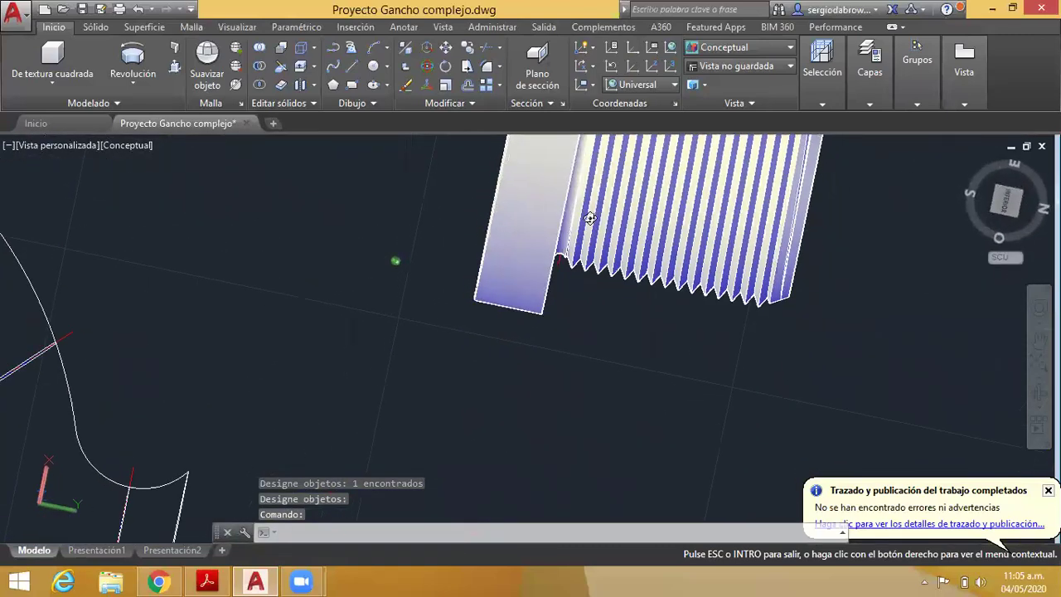
pyautogui.scroll(5, 588, 219)
pyautogui.scroll(3, 535, 427)
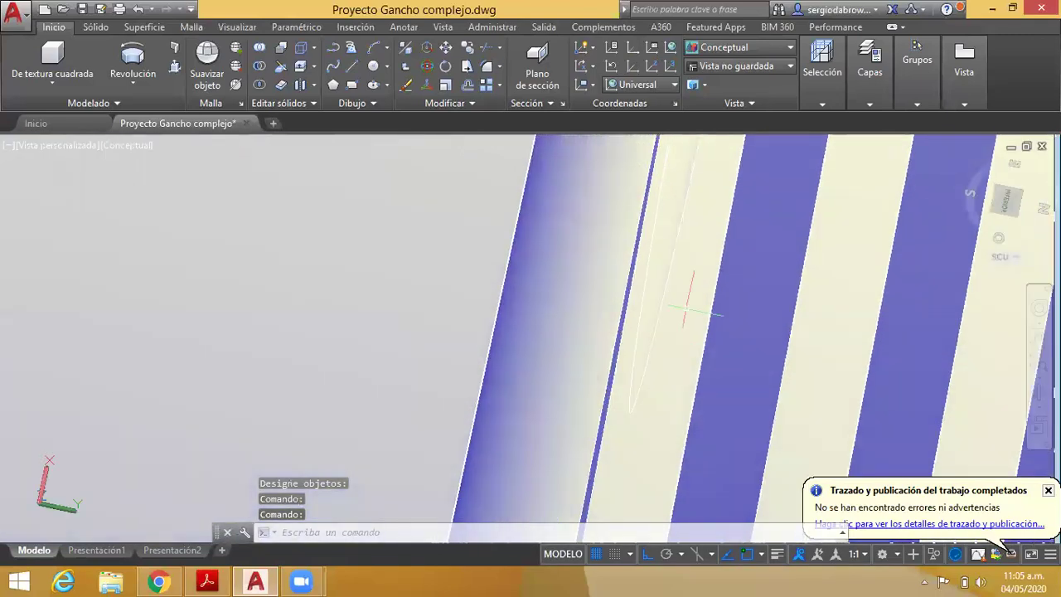
pyautogui.scroll(-3, 634, 357)
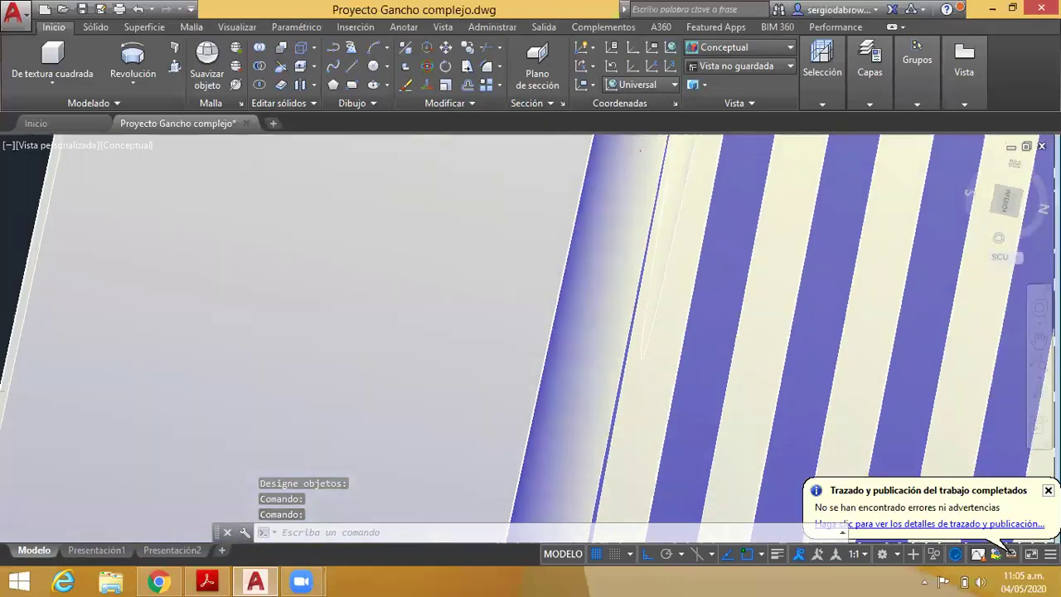
# - Switch to the Realista visual style and orbit closely around the bolt's thread
pyautogui.click(126, 145)
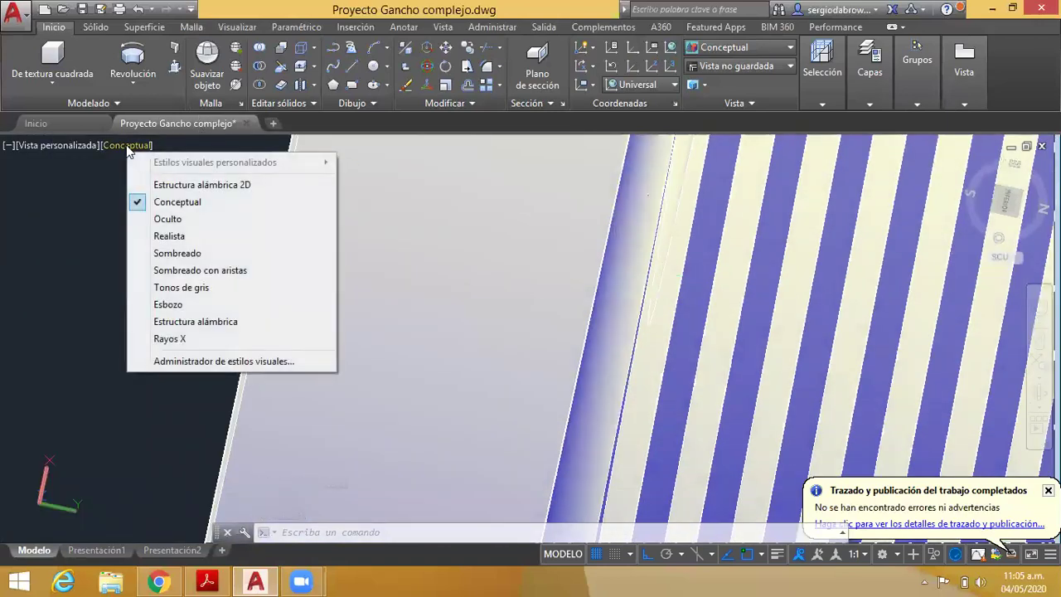
pyautogui.click(185, 234)
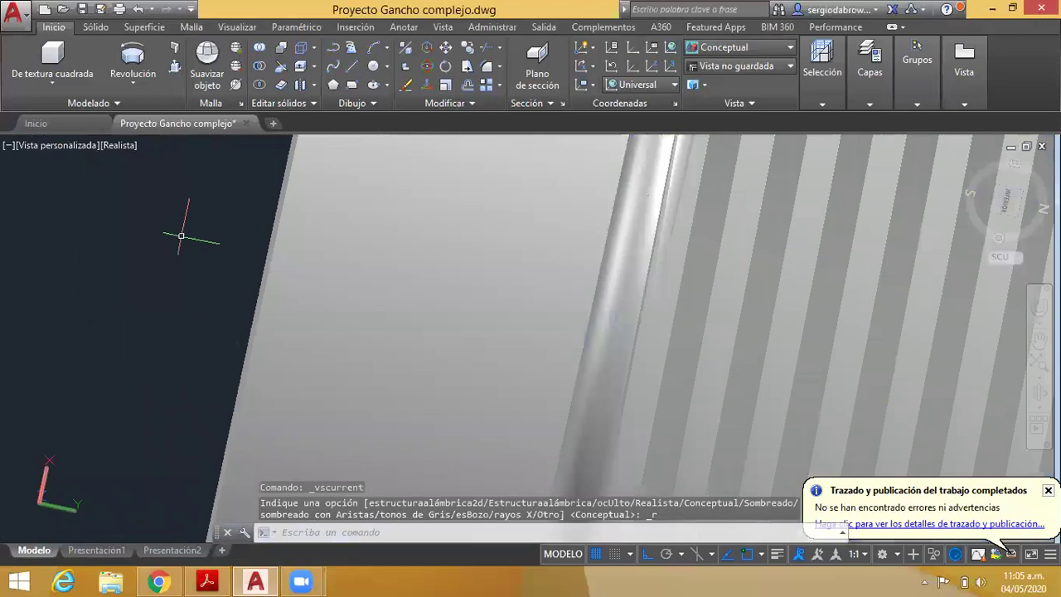
pyautogui.scroll(-3, 710, 226)
pyautogui.scroll(1, 680, 265)
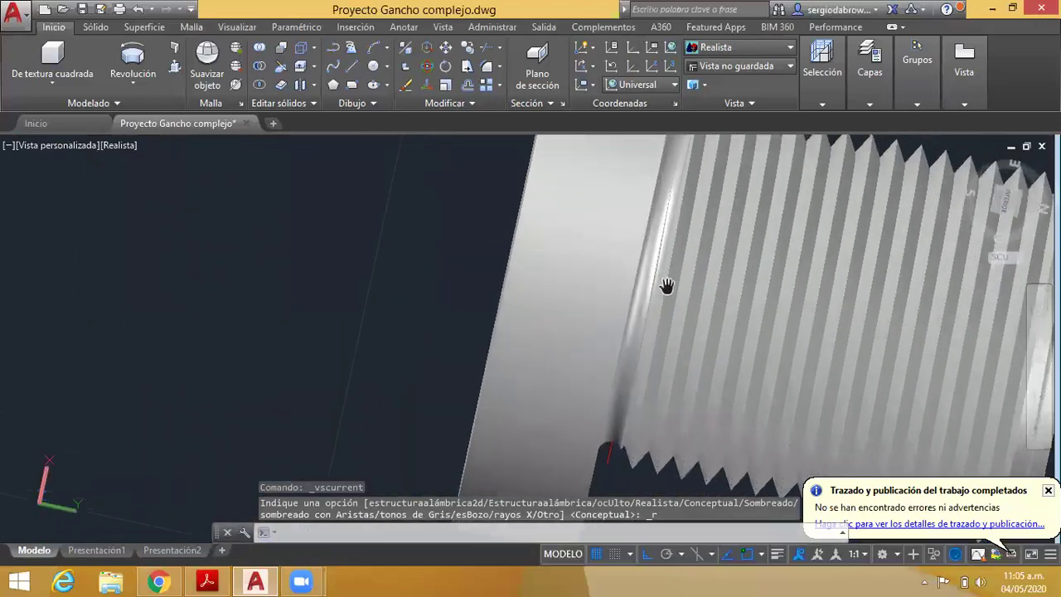
pyautogui.scroll(2, 669, 257)
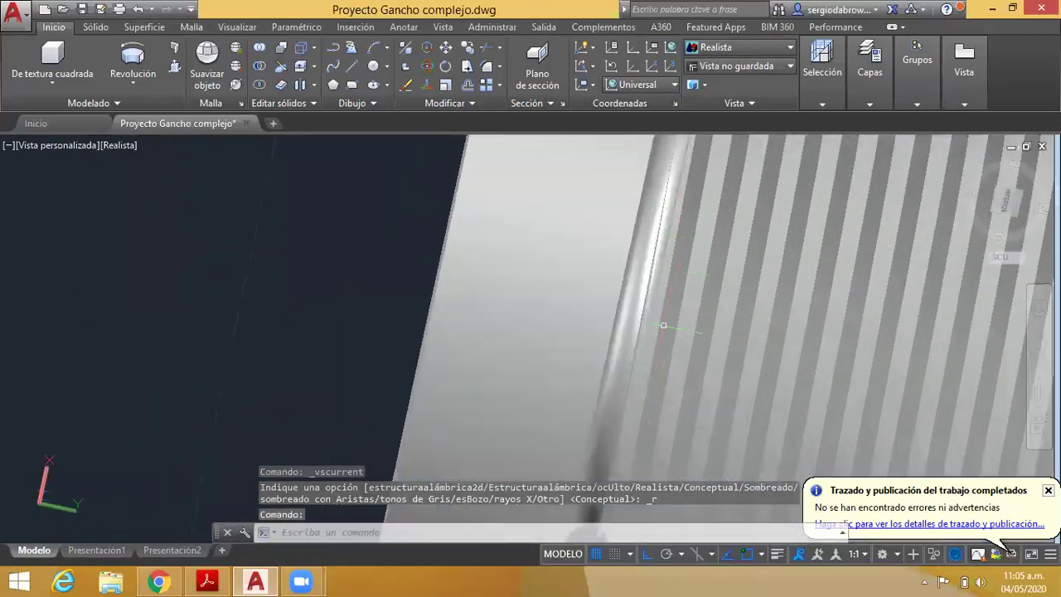
pyautogui.scroll(-2, 663, 325)
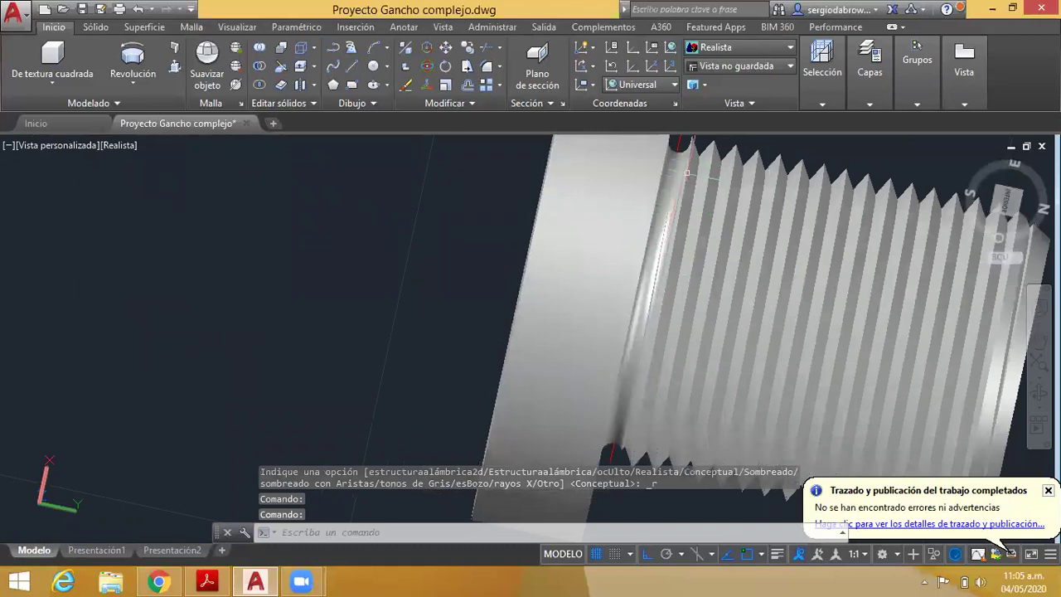
pyautogui.scroll(-2, 737, 292)
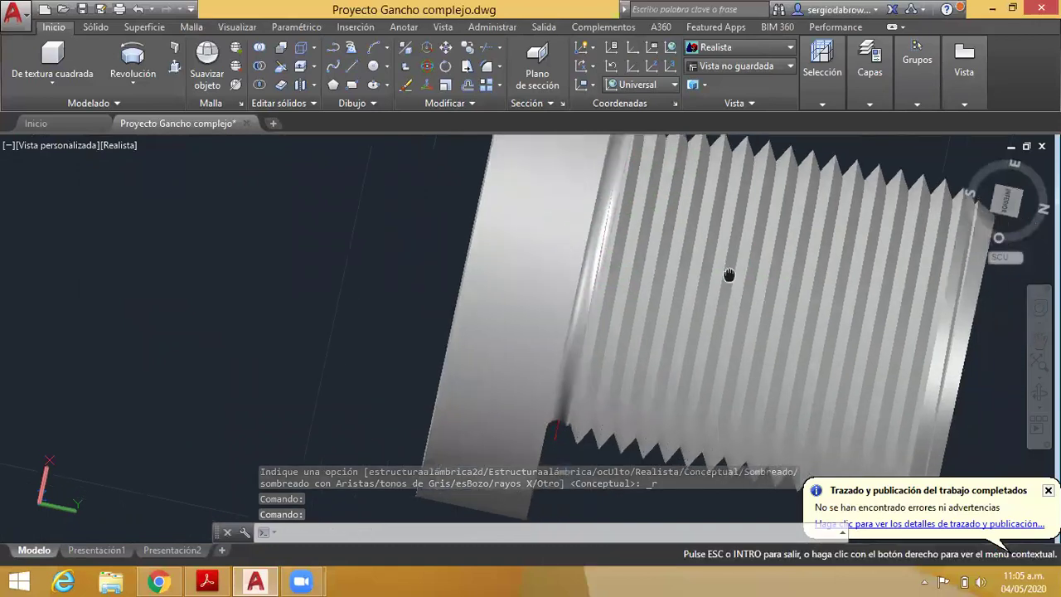
pyautogui.moveTo(727, 277); pyautogui.dragTo(395, 273, button='middle')
pyautogui.moveTo(692, 355)
pyautogui.keyDown('shift'); pyautogui.mouseDown(button='middle')
pyautogui.moveTo(543, 344)
pyautogui.moveTo(541, 334)
pyautogui.moveTo(611, 356)
pyautogui.moveTo(638, 289)
pyautogui.mouseUp(button='middle'); pyautogui.keyUp('shift')
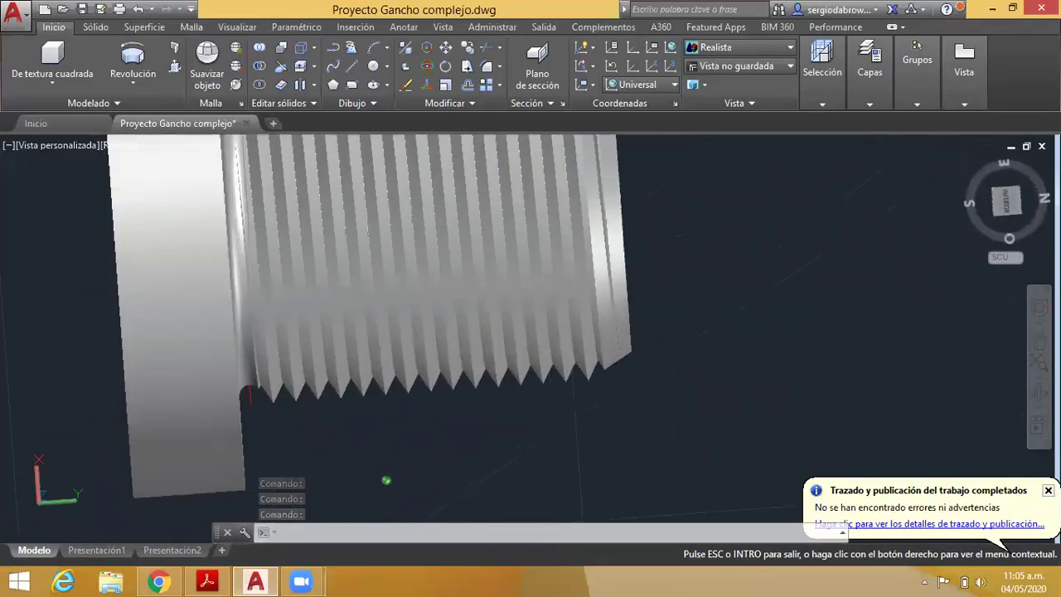
pyautogui.keyDown('shift'); pyautogui.moveTo(740, 296); pyautogui.dragTo(623, 253, button='middle'); pyautogui.keyUp('shift')
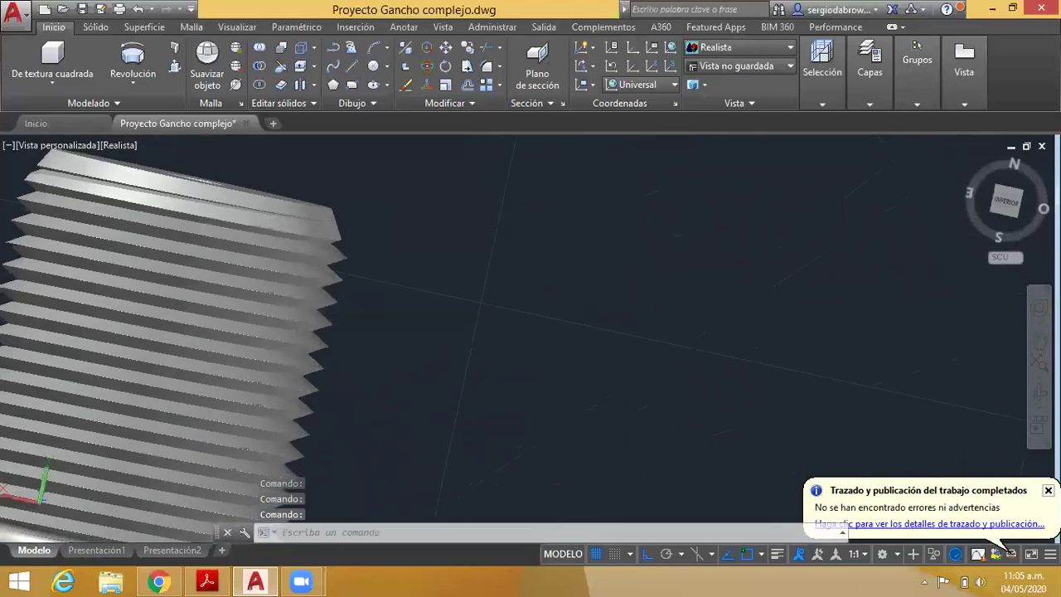
# - View the drawing from Inferior (bottom), rotate it two quarter turns, and pan across the parts
pyautogui.click(988, 217)
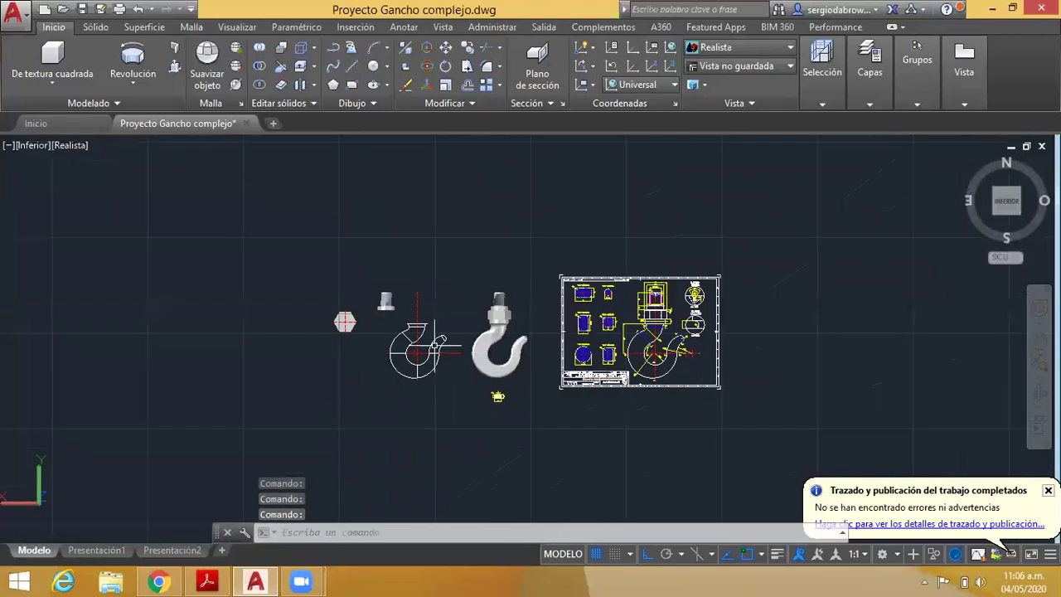
pyautogui.click(1044, 169)
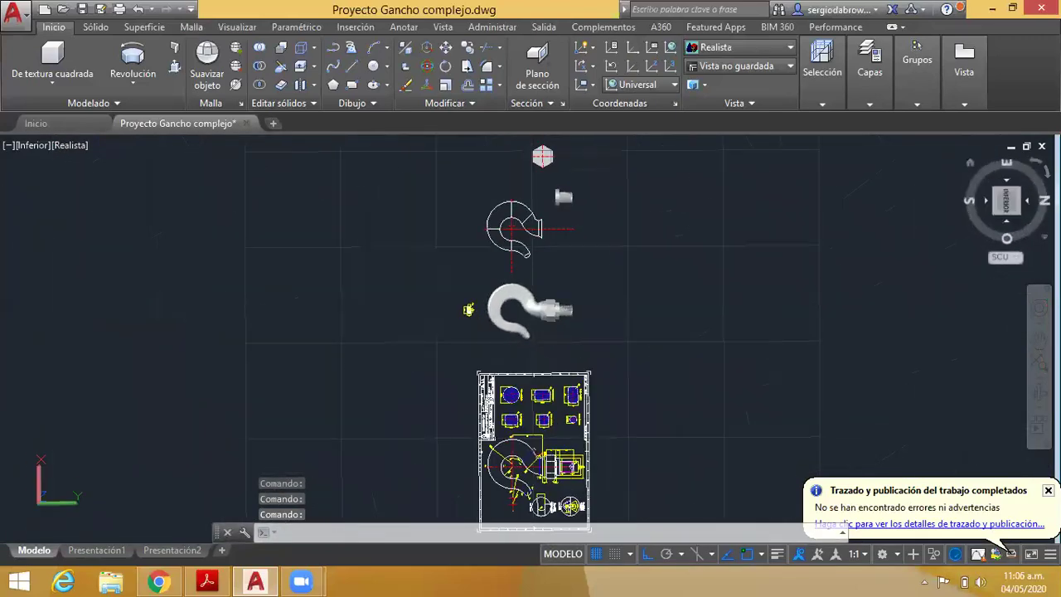
pyautogui.click(1044, 170)
pyautogui.scroll(5, 709, 357)
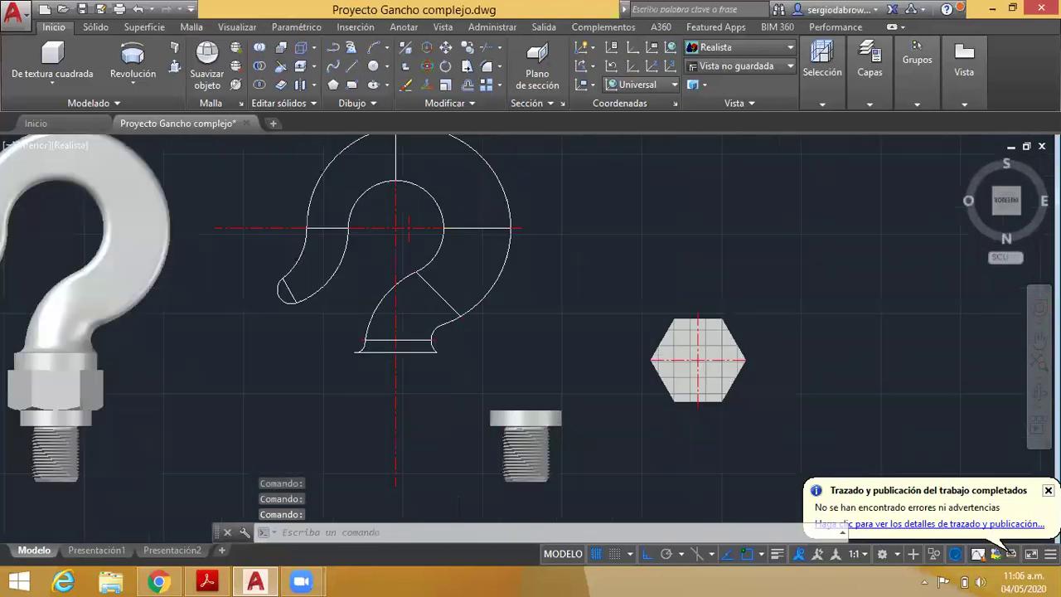
pyautogui.moveTo(701, 397); pyautogui.dragTo(657, 371, button='middle')
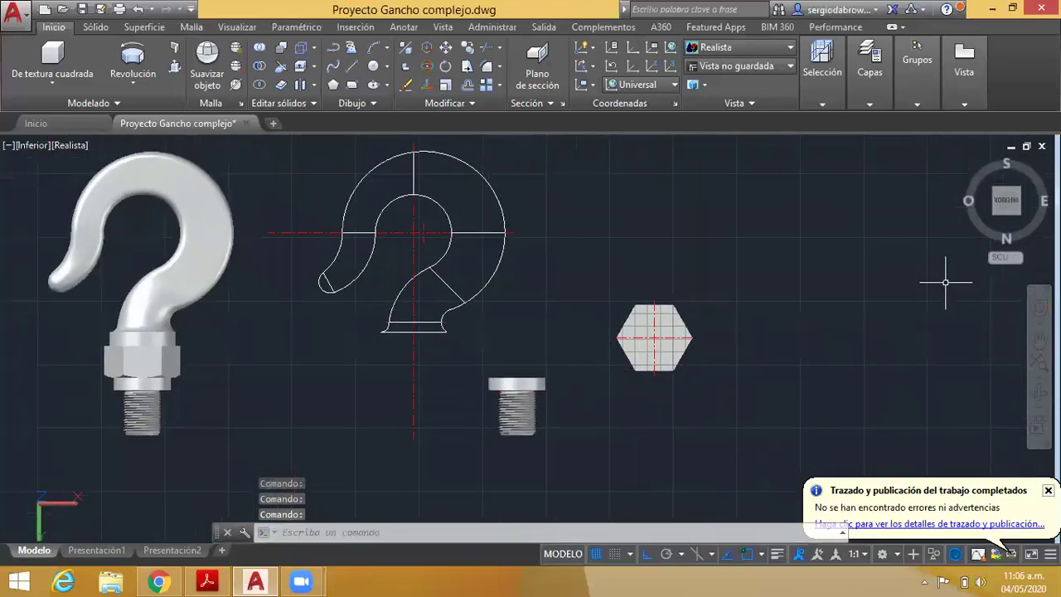
pyautogui.click(1034, 166)
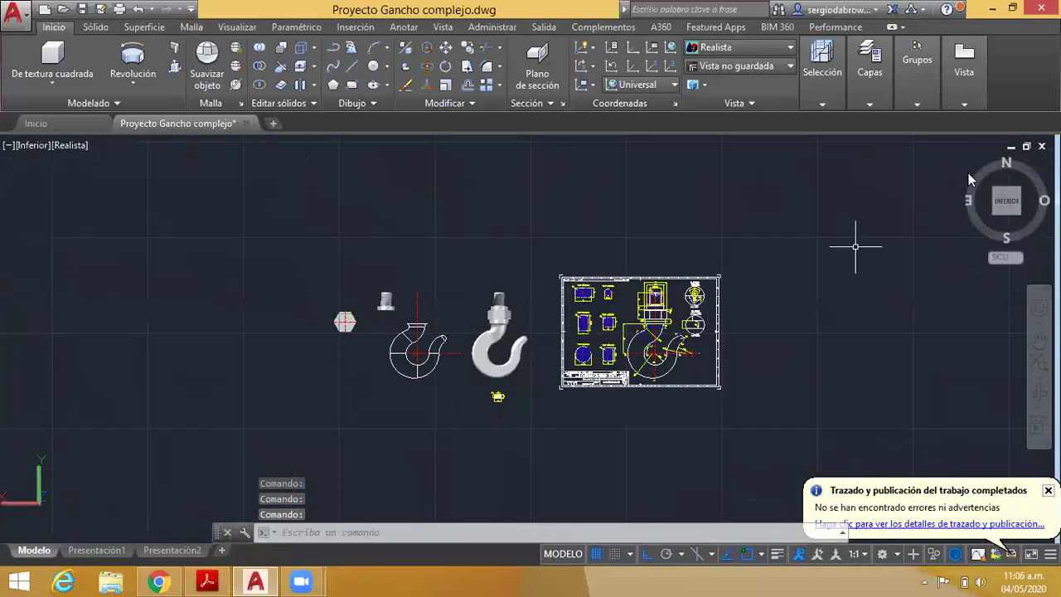
# - Switch to the Izquierda then Superior views and zoom in on the hook, bolt and hexagon
pyautogui.click(1028, 203)
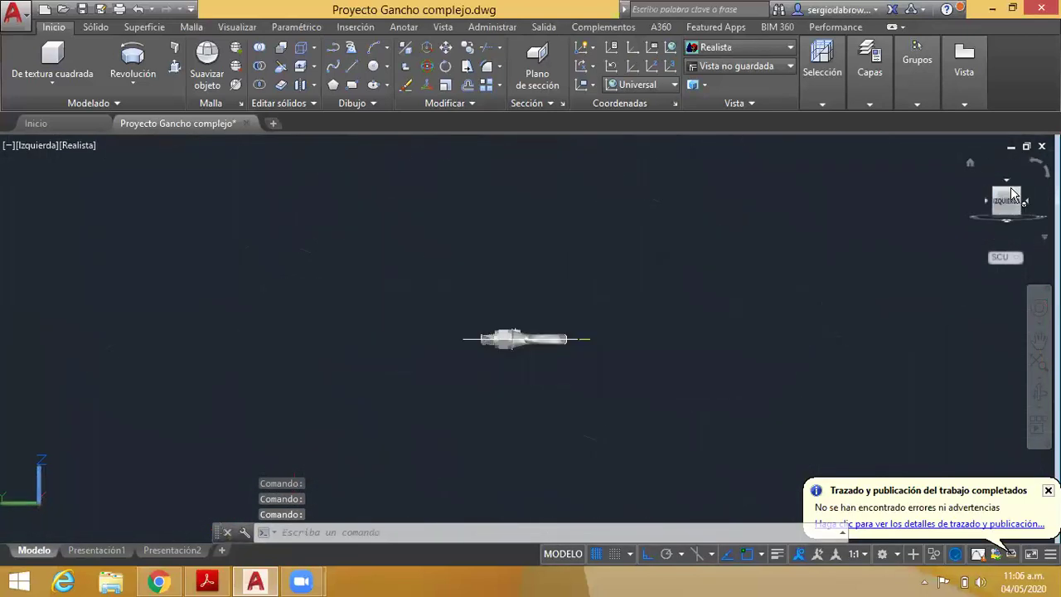
pyautogui.click(1005, 184)
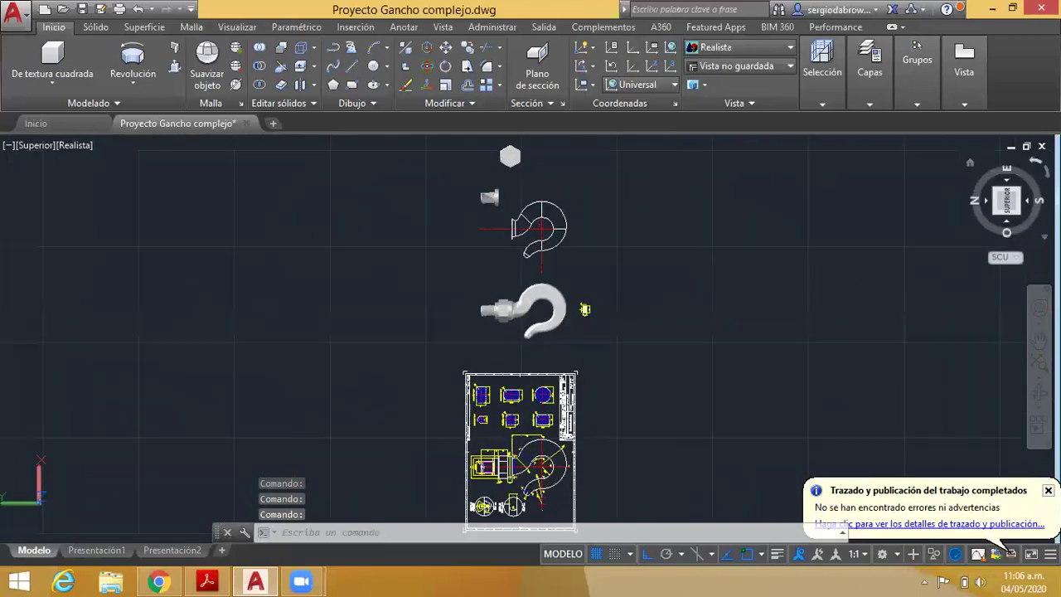
pyautogui.scroll(2, 672, 348)
pyautogui.scroll(3, 667, 323)
pyautogui.scroll(2, 665, 295)
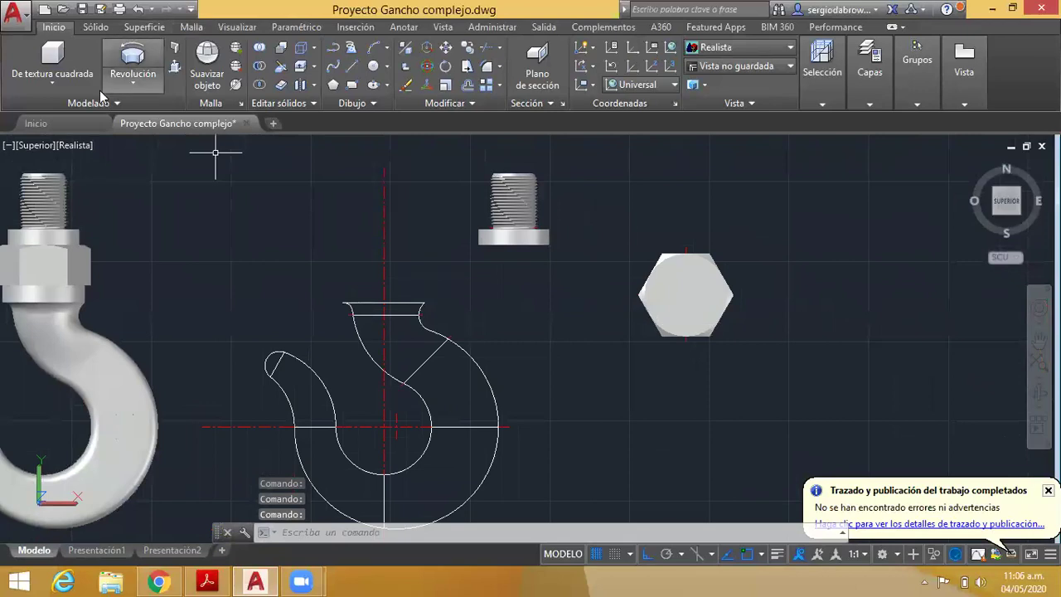
pyautogui.click(87, 145)
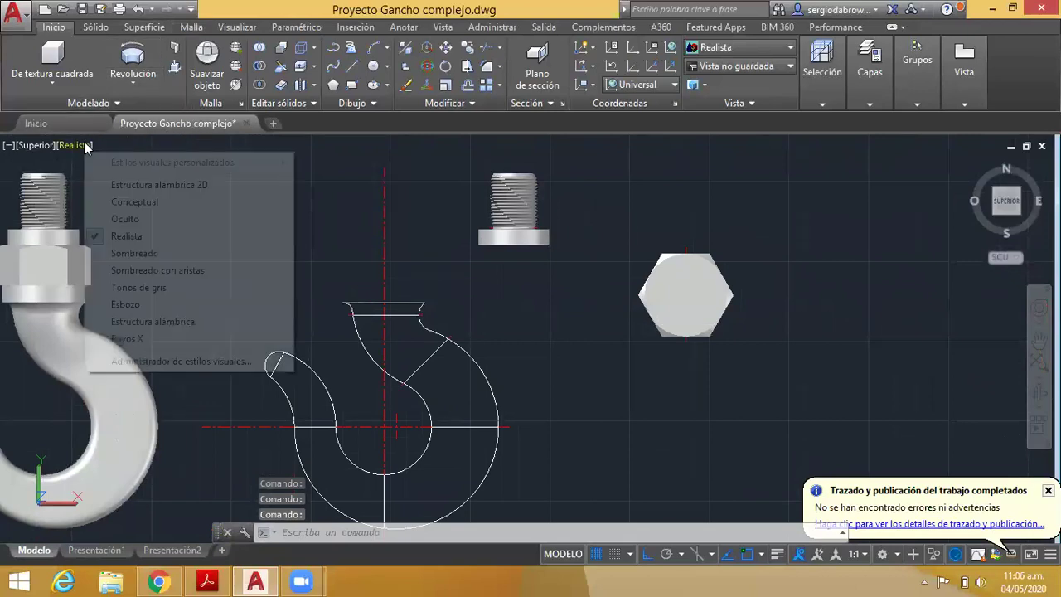
# - Display the parts in Estructura alámbrica 2D and orbit into a tilted 3D view
pyautogui.click(168, 186)
pyautogui.moveTo(782, 341)
pyautogui.keyDown('shift'); pyautogui.mouseDown(button='middle')
pyautogui.moveTo(759, 331)
pyautogui.moveTo(804, 240)
pyautogui.mouseUp(button='middle'); pyautogui.keyUp('shift')
pyautogui.scroll(5, 804, 239)
pyautogui.scroll(5, 770, 307)
pyautogui.scroll(-5, 770, 308)
pyautogui.scroll(-2, 741, 273)
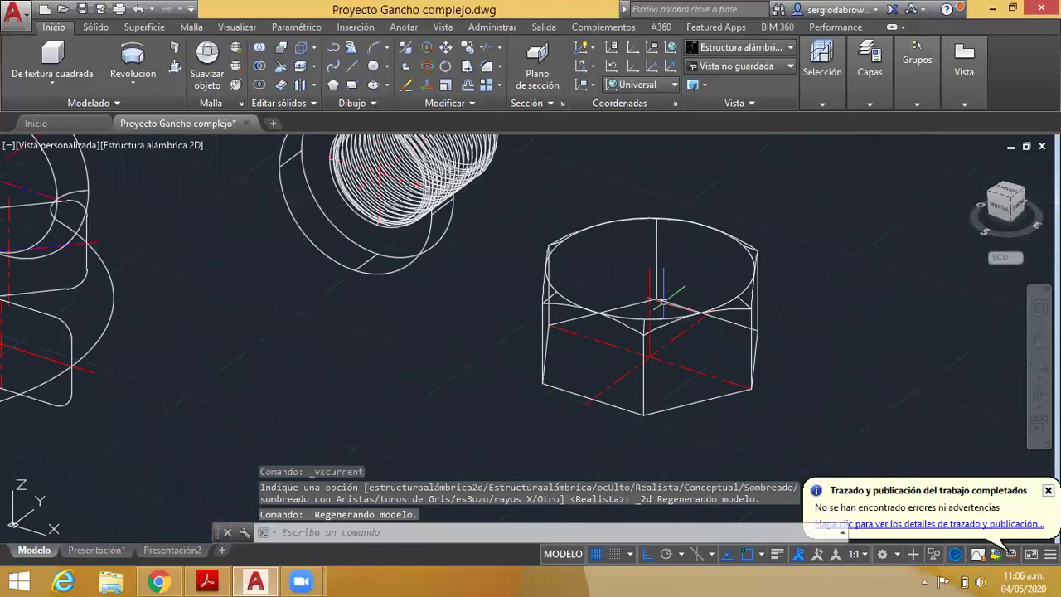
pyautogui.scroll(-2, 654, 291)
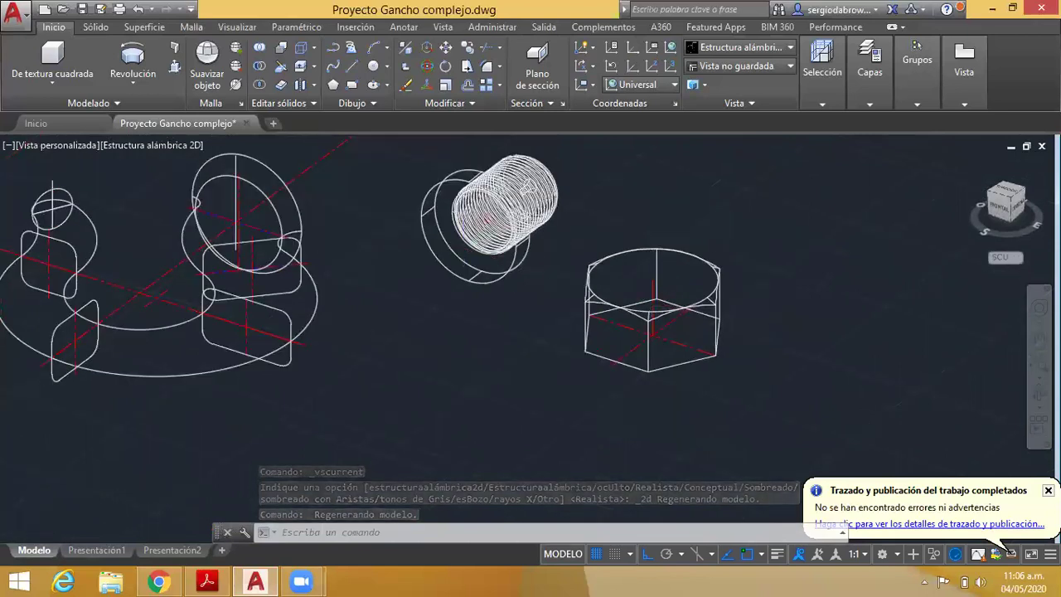
pyautogui.scroll(-2, 746, 356)
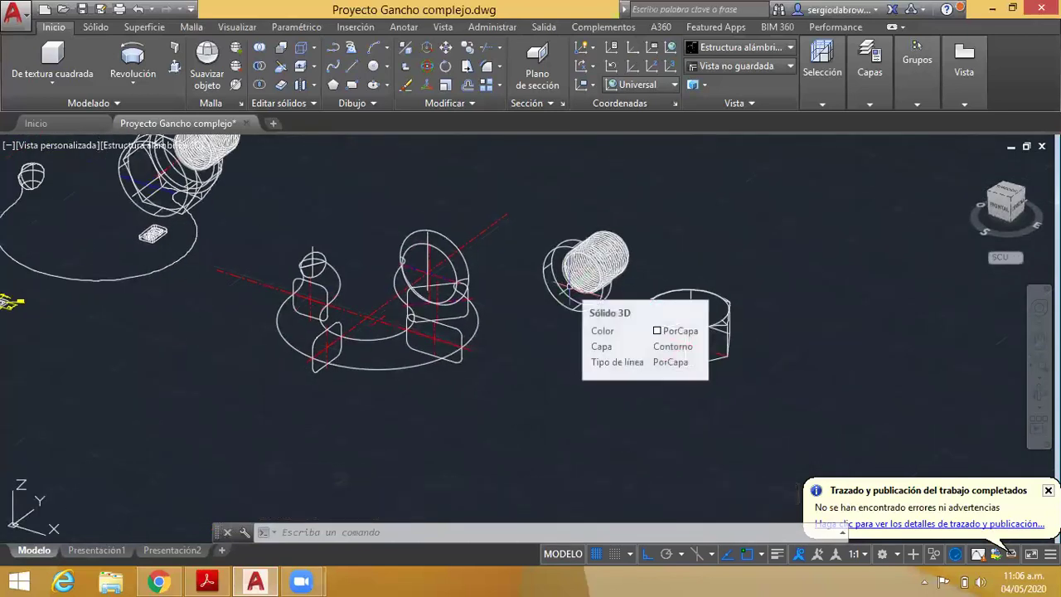
# - Zoom and pan in around the hex nut's edges
pyautogui.moveTo(668, 367)
pyautogui.scroll(2, 704, 307)
pyautogui.scroll(4, 760, 338)
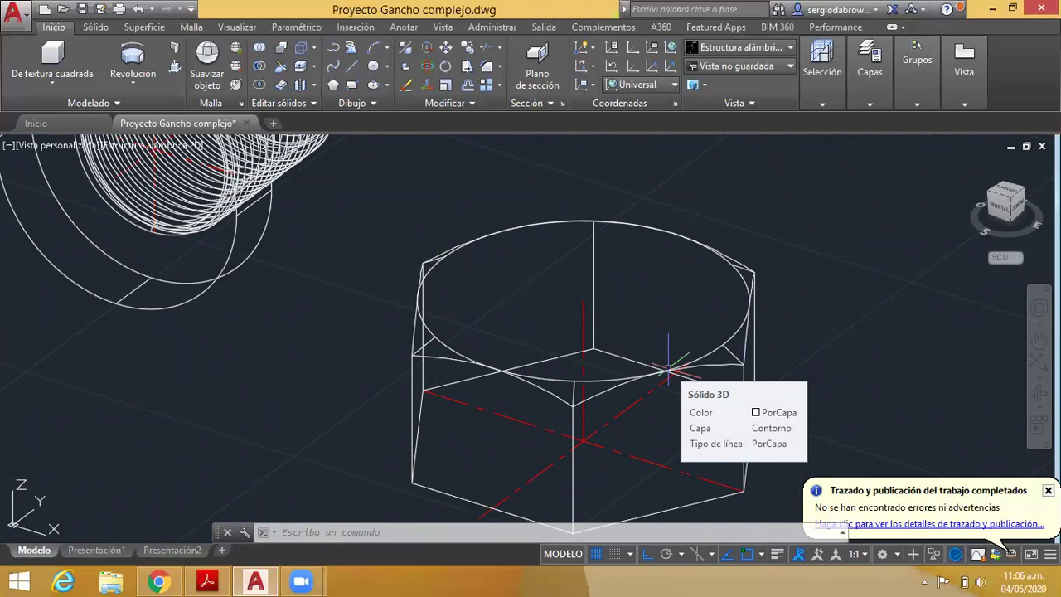
pyautogui.scroll(-4, 668, 365)
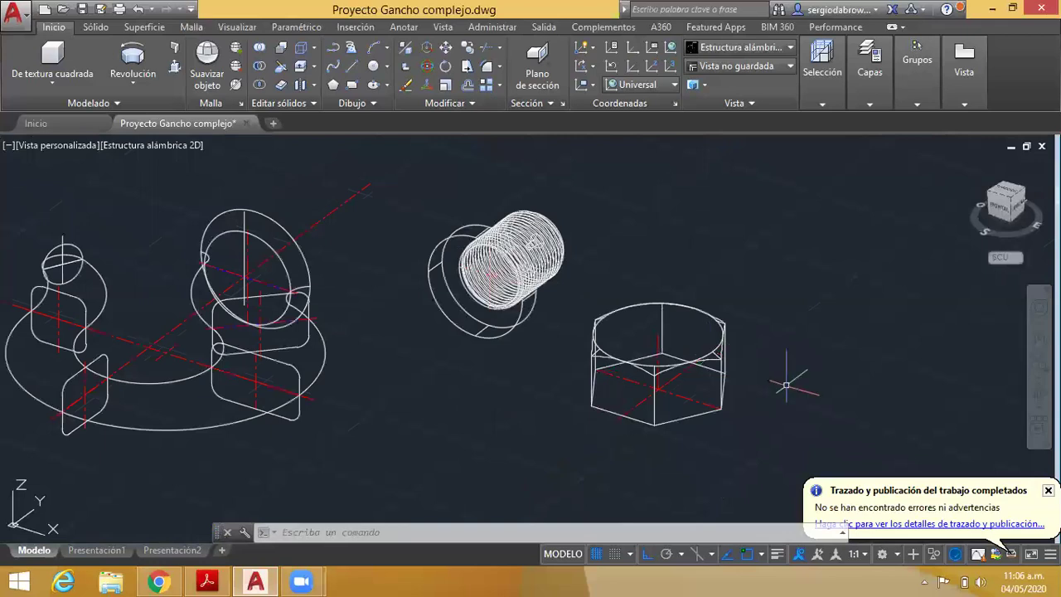
pyautogui.moveTo(723, 344); pyautogui.dragTo(674, 300, button='middle')
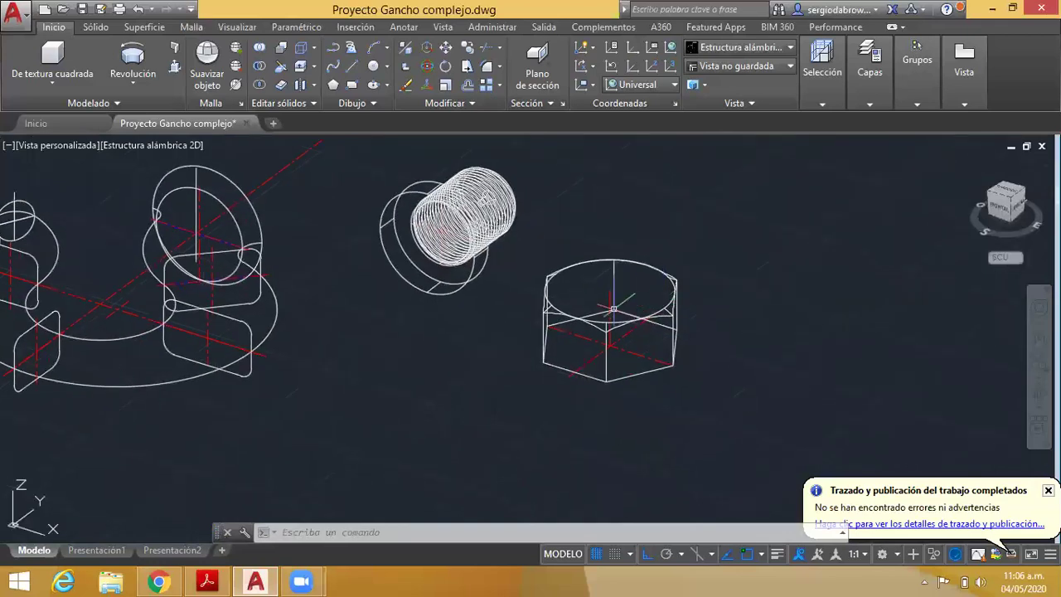
pyautogui.scroll(4, 600, 333)
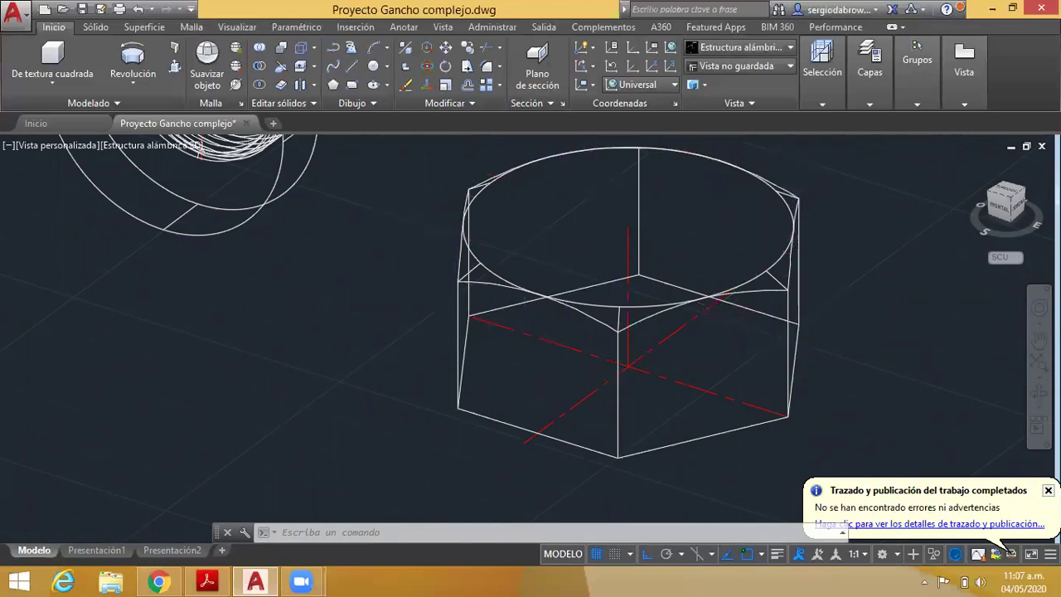
pyautogui.scroll(-4, 715, 303)
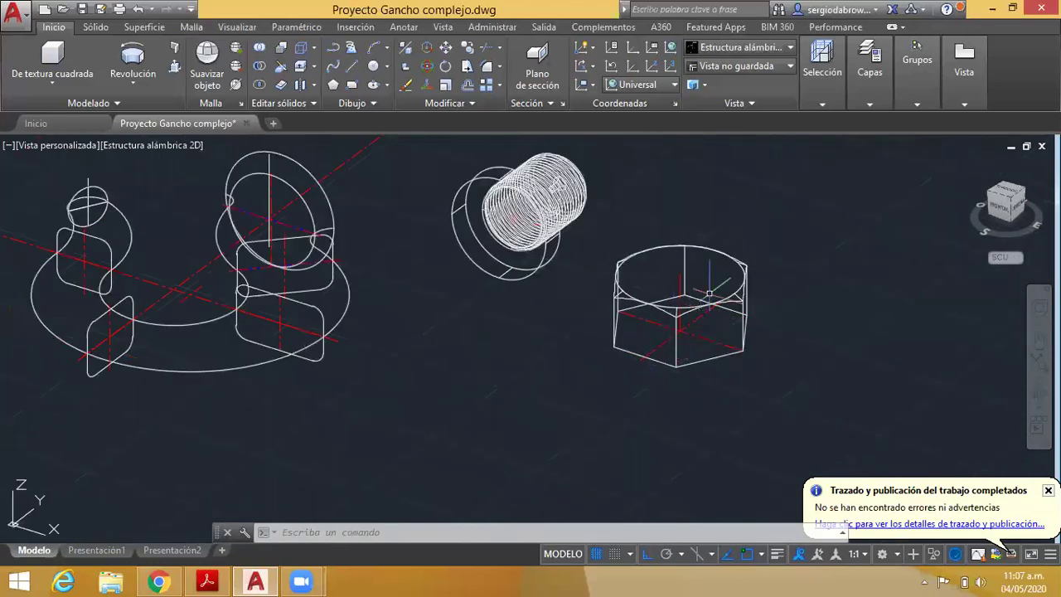
# - Window-select the hex nut and 3D-rotate it to turn it over
pyautogui.click(754, 208)
pyautogui.click(572, 412)
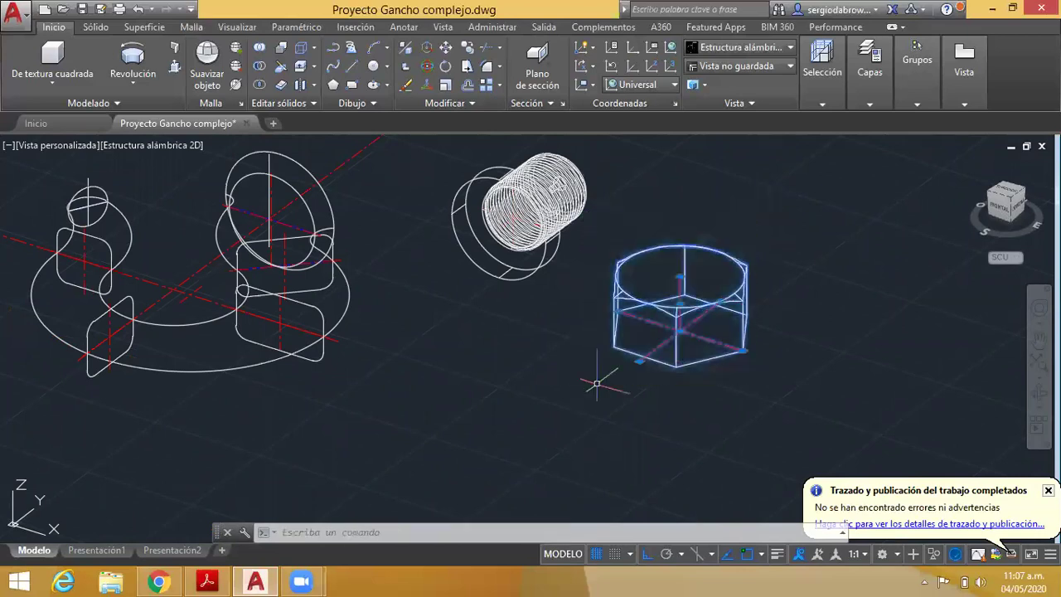
pyautogui.click(430, 67)
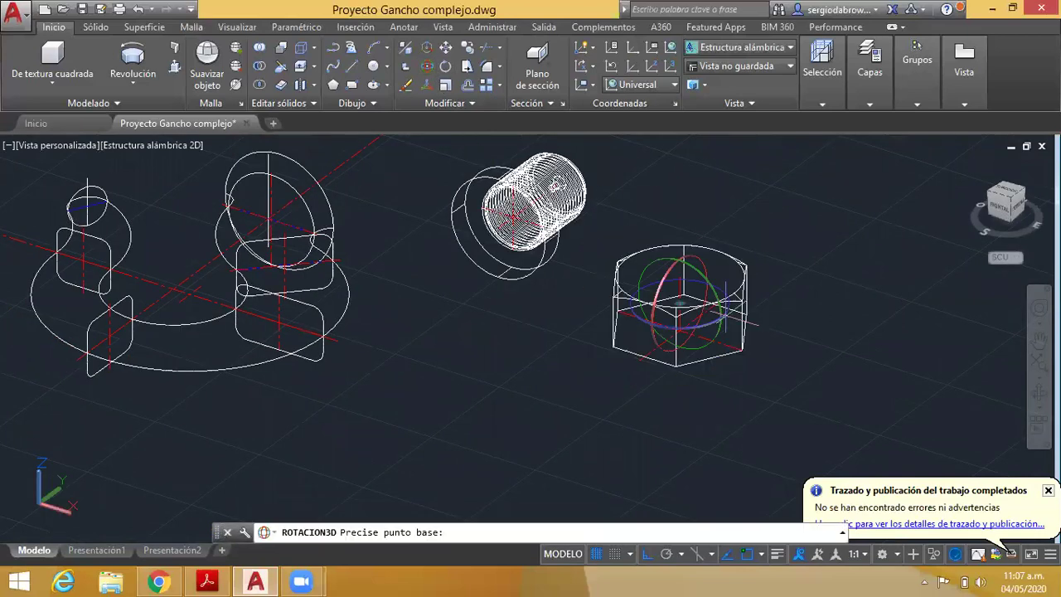
pyautogui.click(680, 275)
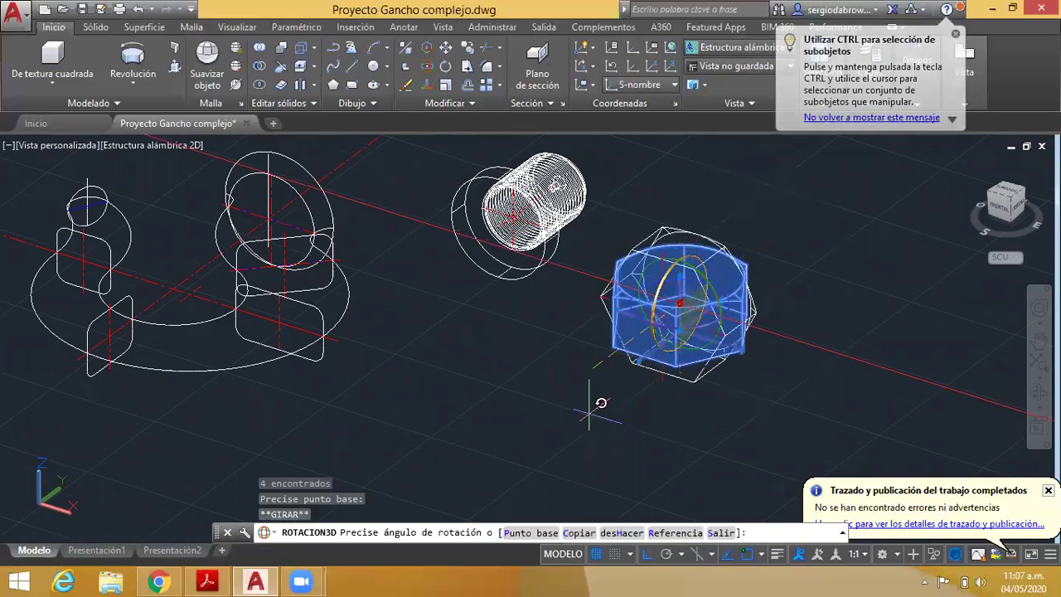
pyautogui.click(672, 419)
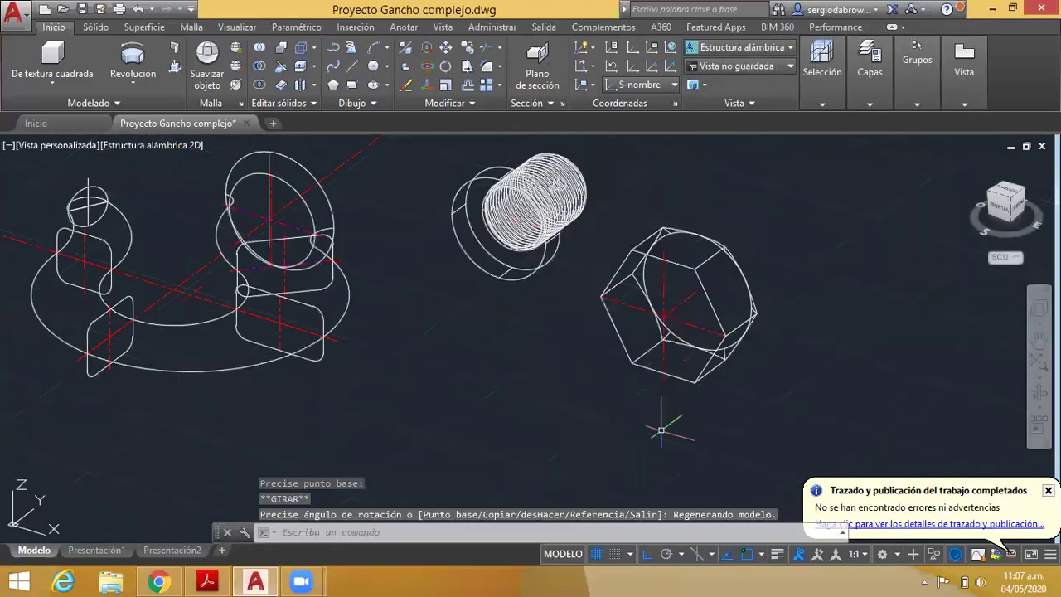
# - Move the hex nut from its centre onto the threaded cylinder
pyautogui.moveTo(829, 387); pyautogui.dragTo(746, 387, button='middle')
pyautogui.click(699, 211)
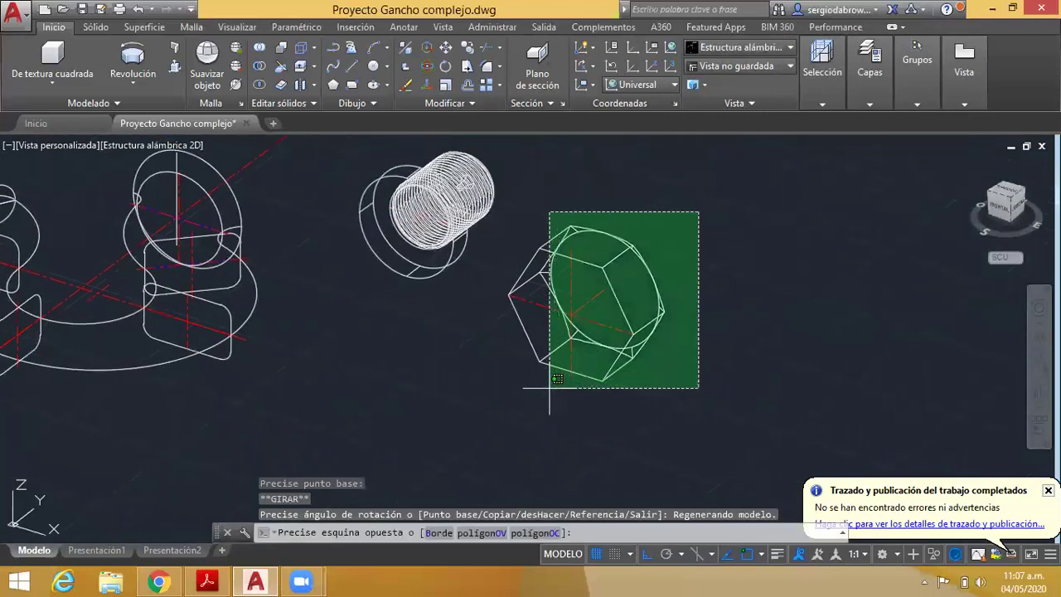
pyautogui.click(551, 377)
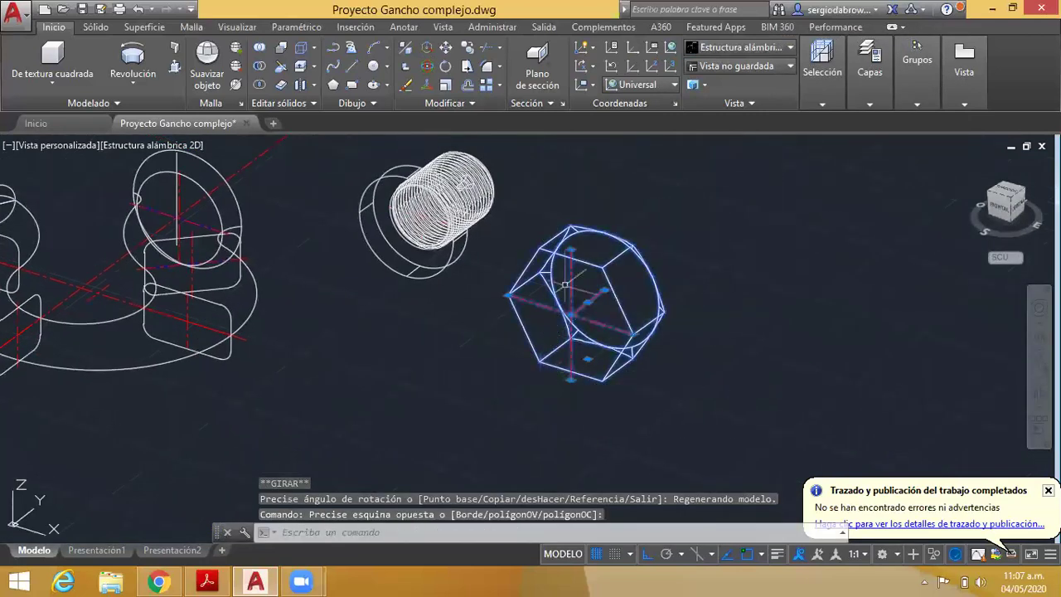
pyautogui.click(446, 51)
pyautogui.click(603, 289)
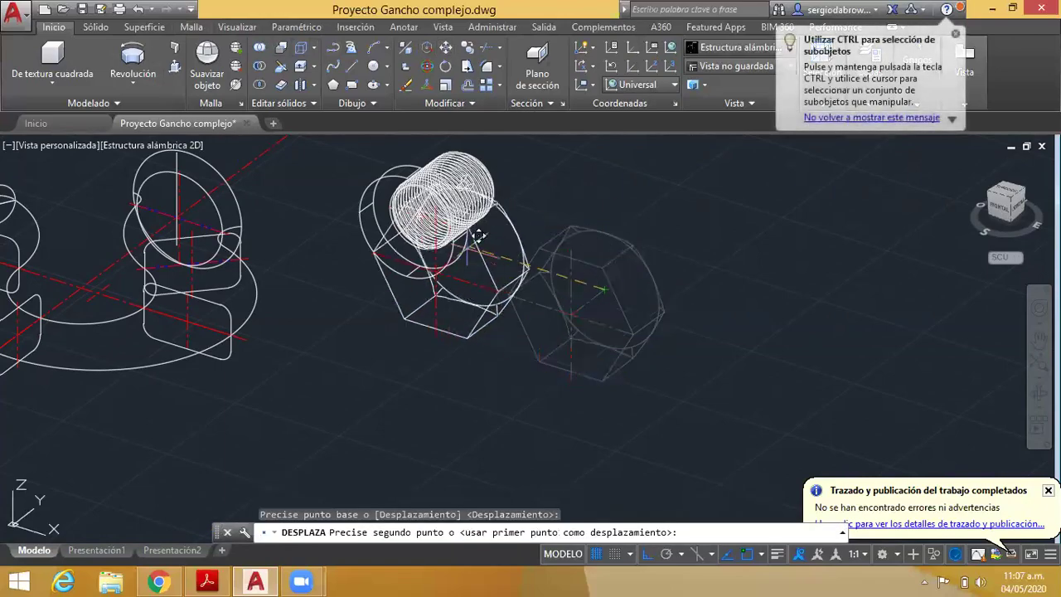
pyautogui.scroll(3, 478, 235)
pyautogui.scroll(3, 398, 199)
pyautogui.scroll(2, 308, 165)
pyautogui.scroll(-2, 268, 230)
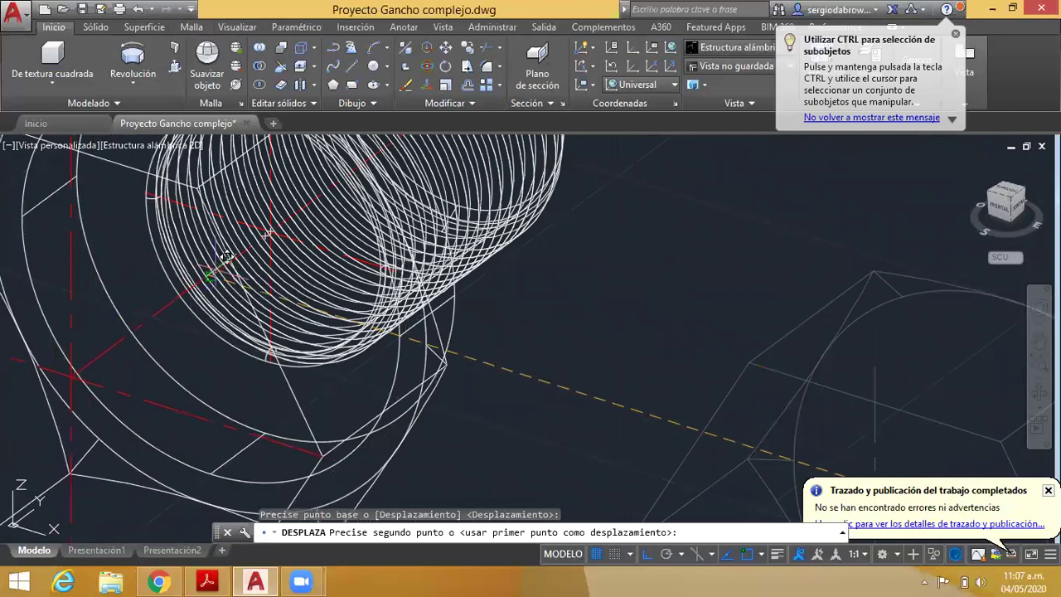
pyautogui.click(222, 259)
# - Orbit and zoom to inspect the nut seated on the thread, then clear the selection
pyautogui.scroll(-4, 391, 274)
pyautogui.scroll(1, 628, 331)
pyautogui.moveTo(609, 337)
pyautogui.keyDown('shift'); pyautogui.mouseDown(button='middle')
pyautogui.moveTo(484, 307)
pyautogui.moveTo(555, 329)
pyautogui.moveTo(335, 254)
pyautogui.mouseUp(button='middle'); pyautogui.keyUp('shift')
pyautogui.scroll(2, 336, 254)
pyautogui.scroll(2, 192, 245)
pyautogui.scroll(3, 193, 245)
pyautogui.scroll(2, 240, 270)
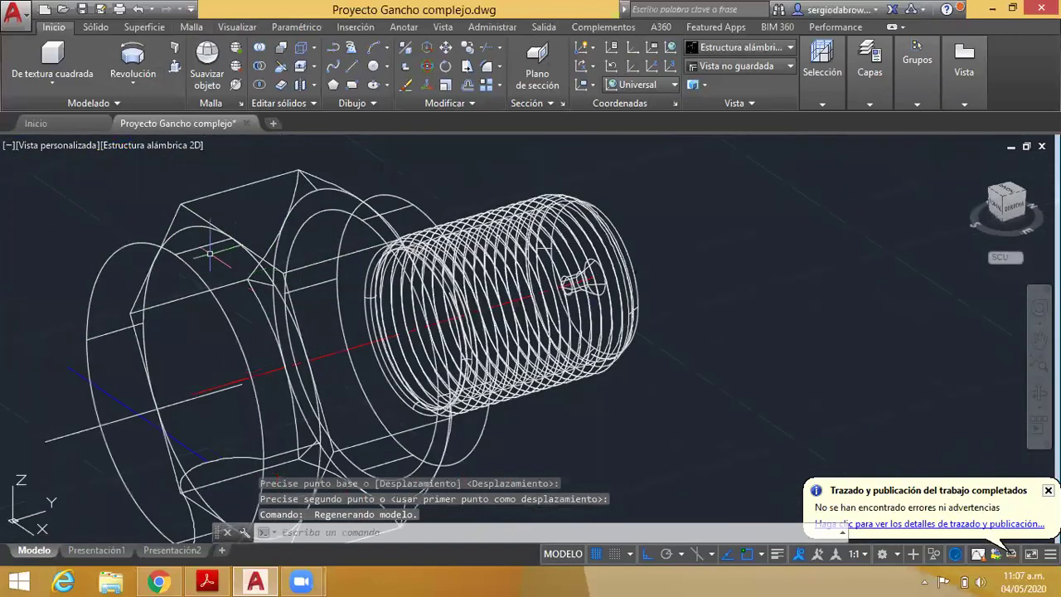
pyautogui.scroll(-3, 211, 244)
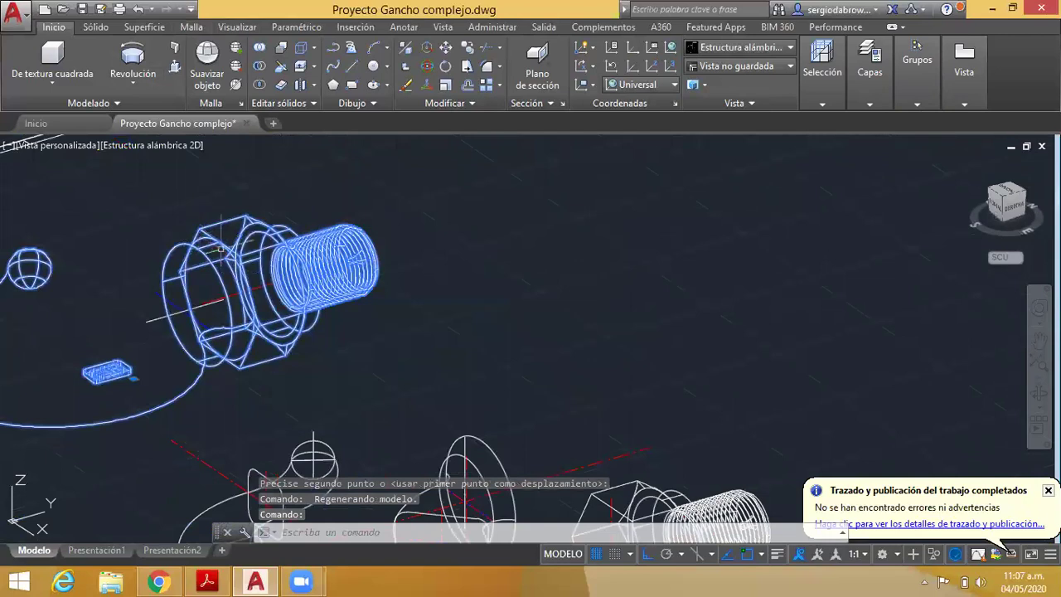
pyautogui.scroll(-3, 365, 319)
pyautogui.scroll(-1, 373, 323)
pyautogui.press('Escape')
pyautogui.scroll(2, 535, 386)
pyautogui.moveTo(580, 460); pyautogui.dragTo(580, 331, button='middle')
pyautogui.scroll(1, 687, 244)
# - Move the nut and threaded cylinder together up and to the right, away from the hook
pyautogui.click(689, 232)
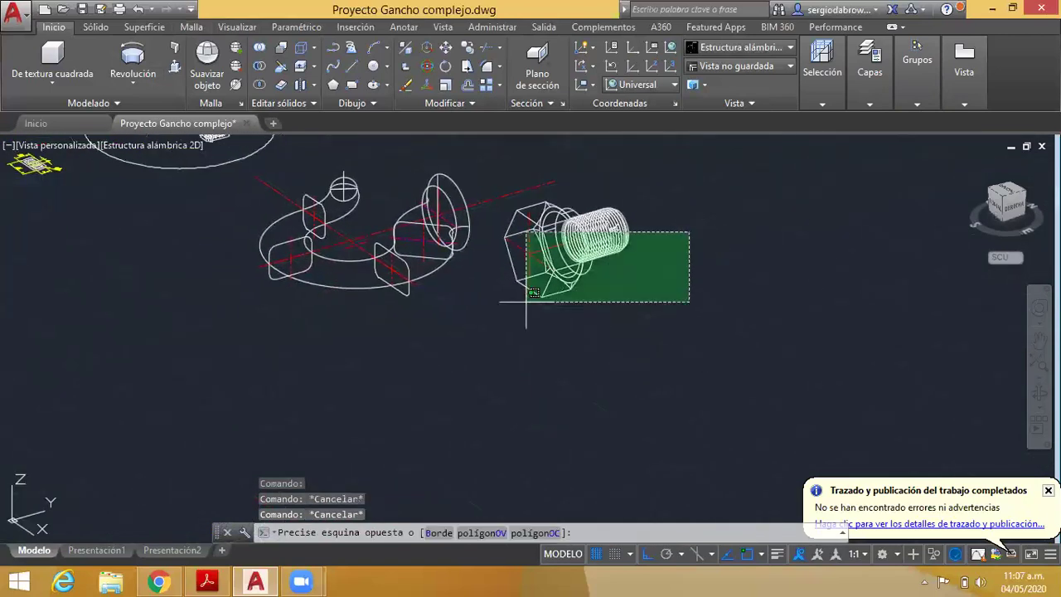
pyautogui.click(525, 302)
pyautogui.click(428, 52)
pyautogui.click(688, 290)
pyautogui.click(740, 269)
pyautogui.press('Escape')
# - Zoom out and orbit the view so the Z axis points up
pyautogui.scroll(-5, 367, 220)
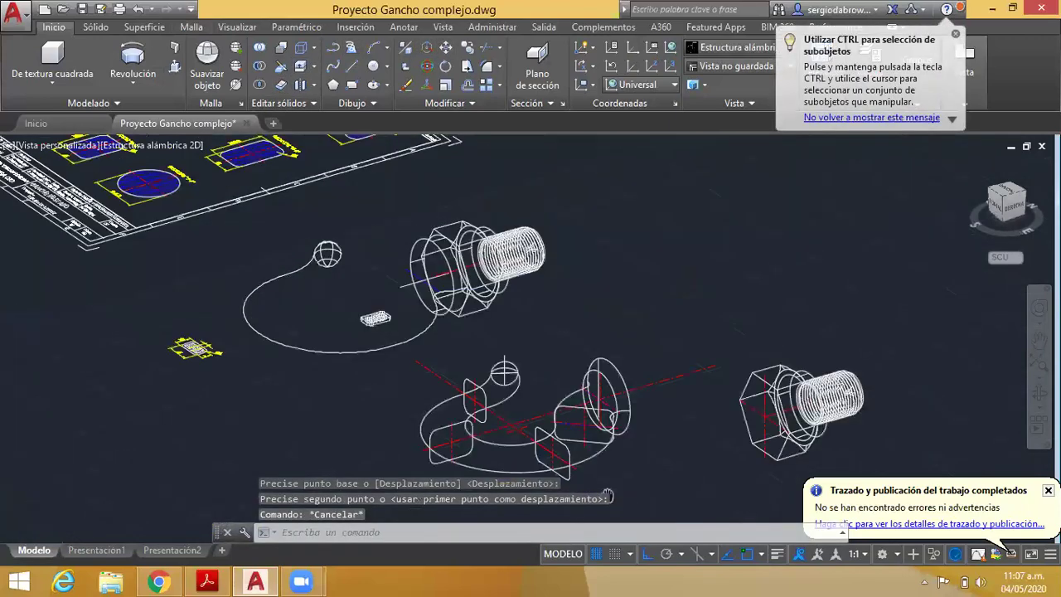
pyautogui.scroll(4, 675, 287)
pyautogui.scroll(4, 675, 288)
pyautogui.scroll(-1, 675, 287)
pyautogui.scroll(-2, 697, 290)
pyautogui.scroll(-2, 696, 290)
pyautogui.scroll(-2, 697, 290)
pyautogui.keyDown('shift'); pyautogui.moveTo(544, 153); pyautogui.dragTo(544, 182, button='middle'); pyautogui.keyUp('shift')
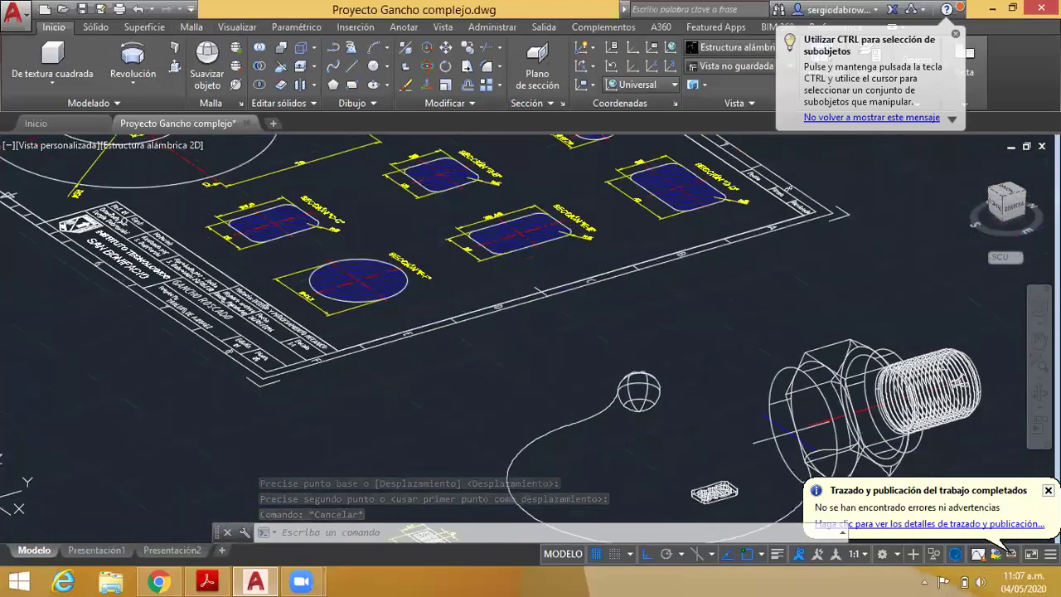
# - Make Ejes the current layer
pyautogui.click(955, 38)
pyautogui.click(869, 66)
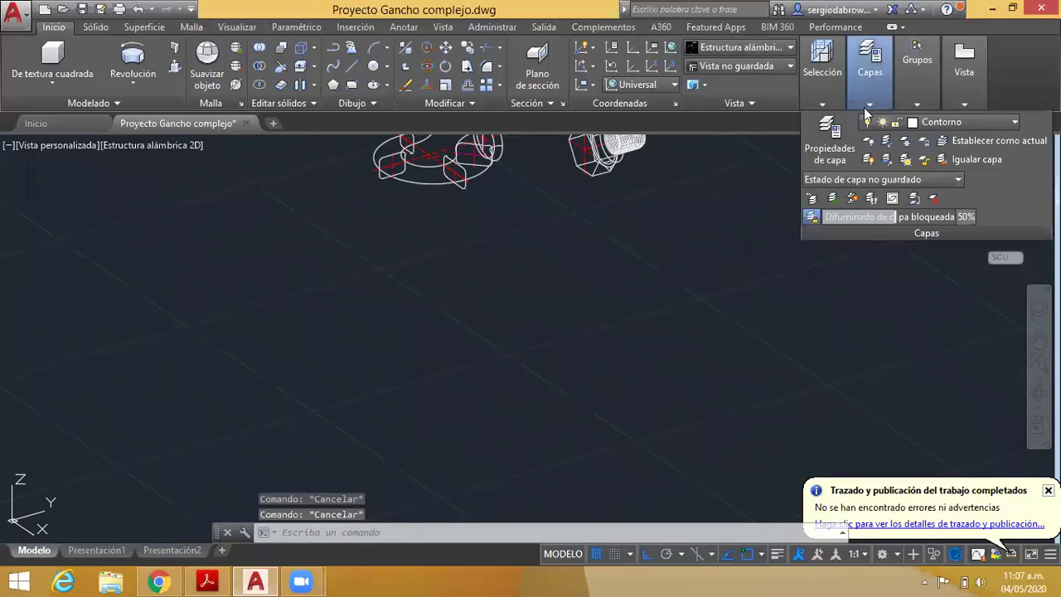
pyautogui.click(914, 128)
pyautogui.click(941, 253)
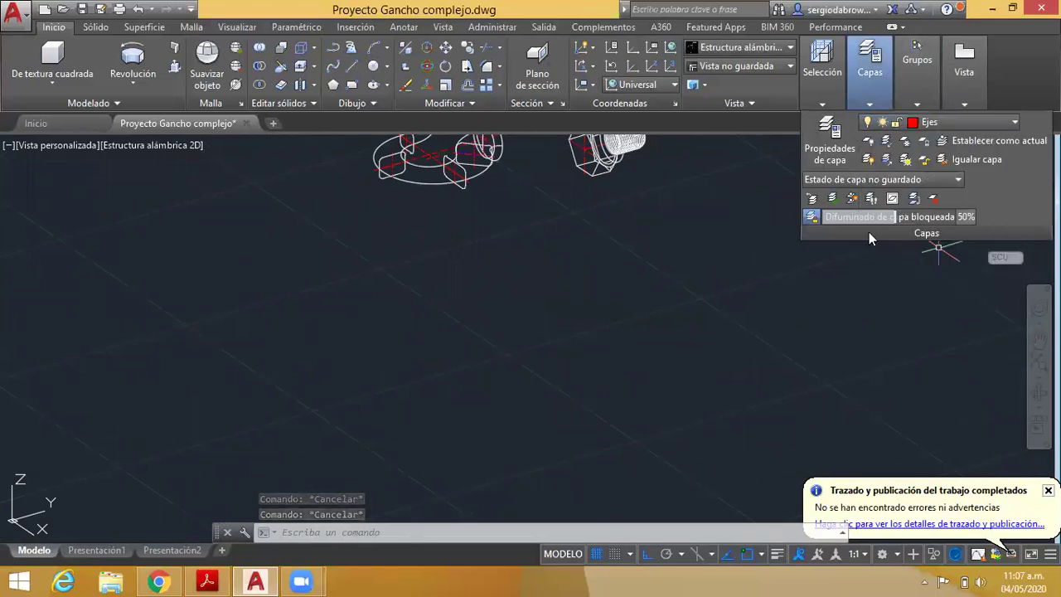
# - Draw a first centre line 26 units long
pyautogui.click(335, 66)
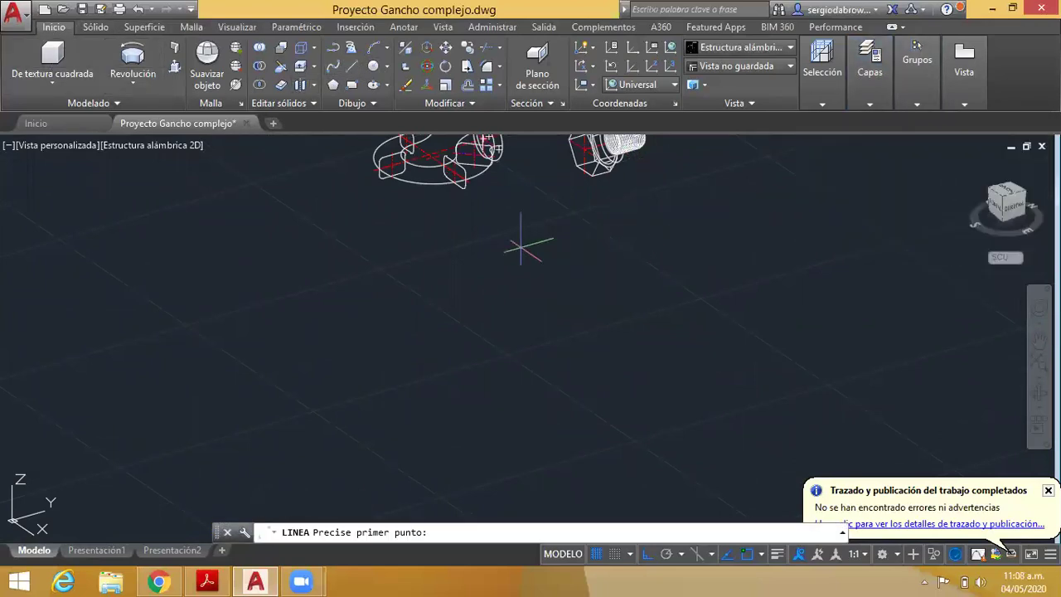
pyautogui.click(521, 267)
pyautogui.write('26')
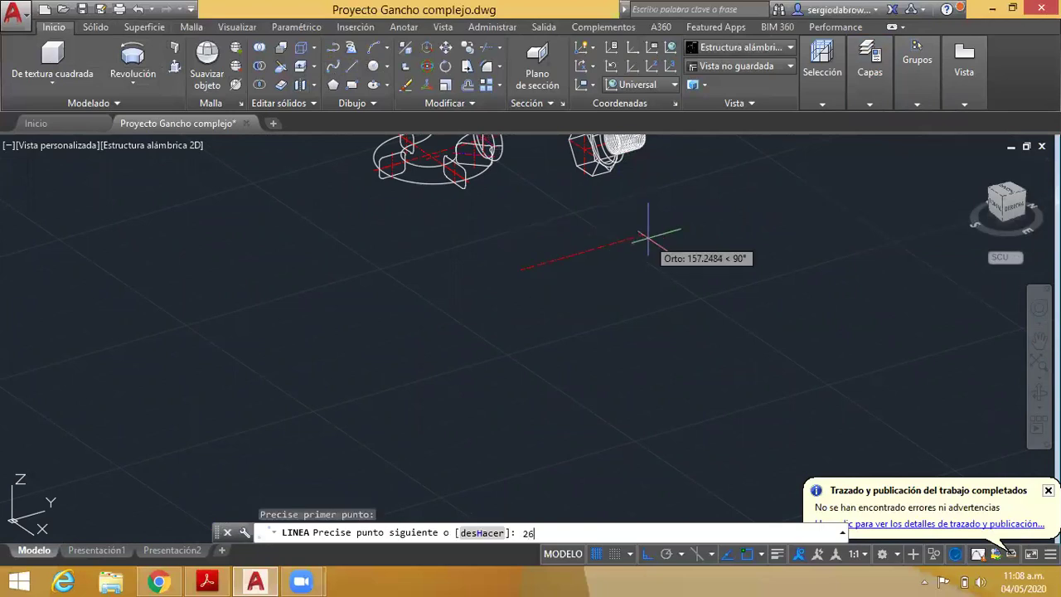
pyautogui.press('Return')
pyautogui.press('Escape')
pyautogui.scroll(2, 649, 237)
# - Grip-stretch the centre line's endpoint by 26
pyautogui.click(540, 263)
pyautogui.click(502, 315)
pyautogui.press('Escape')
pyautogui.click(550, 288)
pyautogui.click(489, 314)
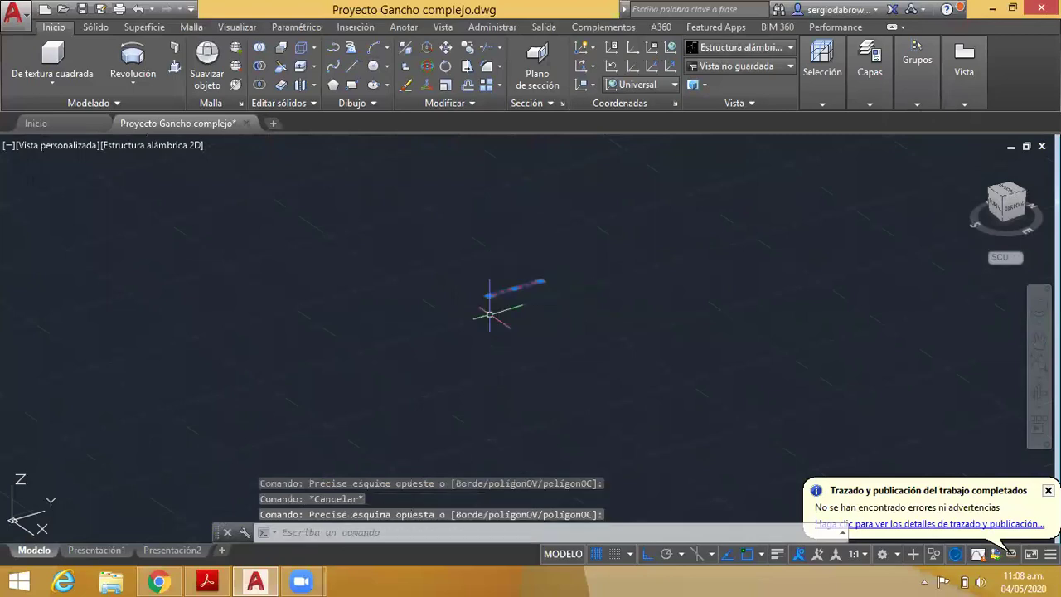
pyautogui.click(540, 282)
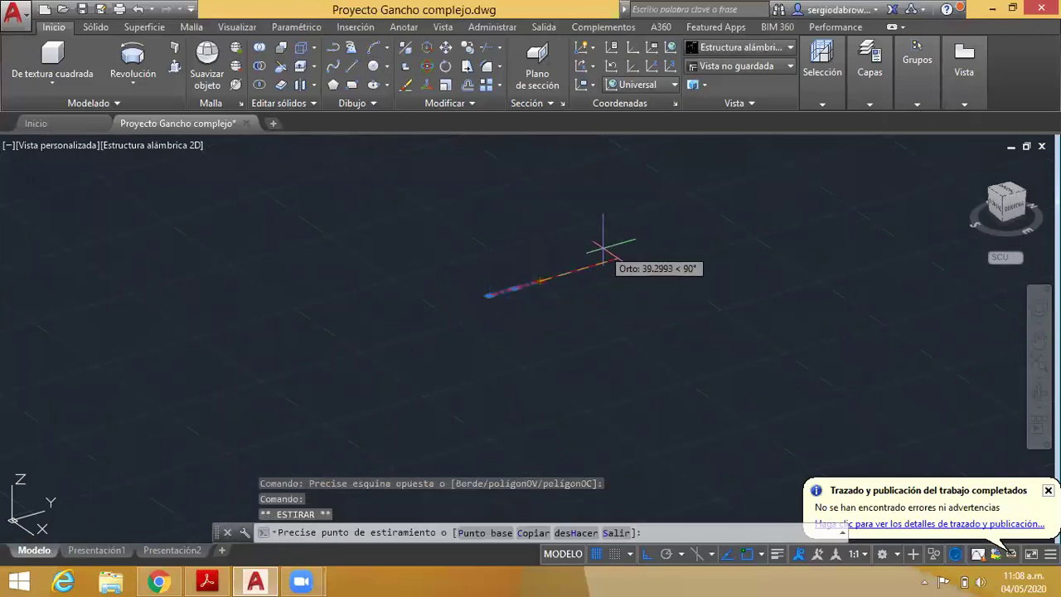
pyautogui.write('26')
pyautogui.press('Return')
pyautogui.press('Escape')
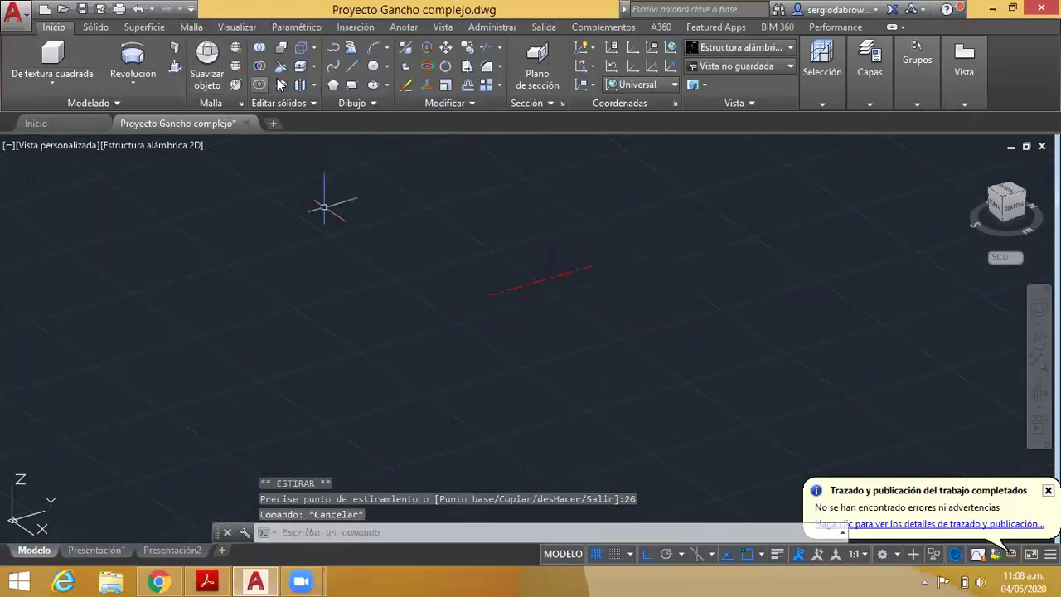
# - Draw a second 26-unit centre line and check both from another angle
pyautogui.click(347, 70)
pyautogui.click(630, 212)
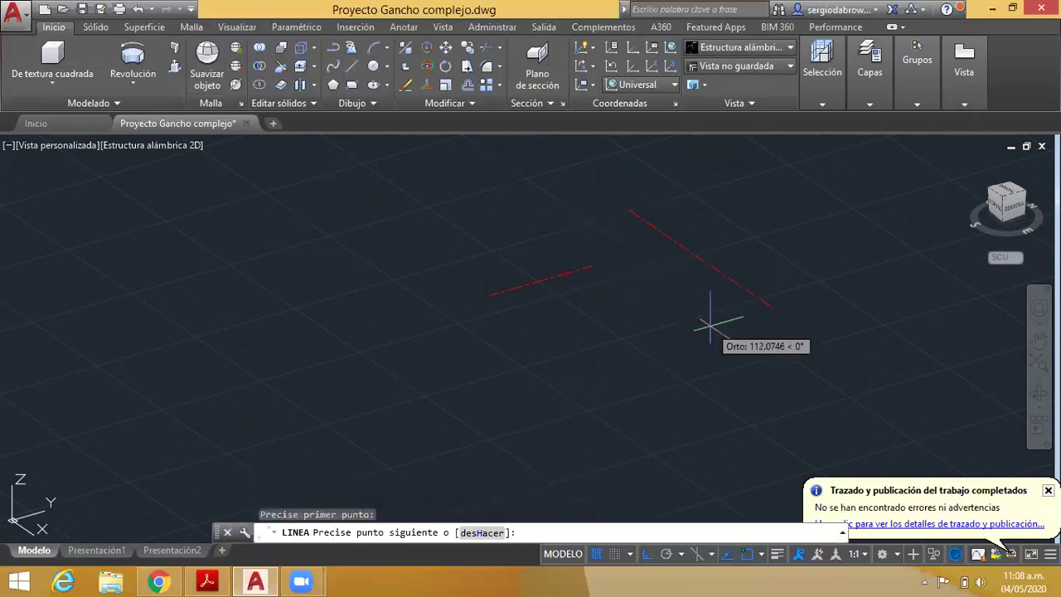
pyautogui.write('26')
pyautogui.press('Return')
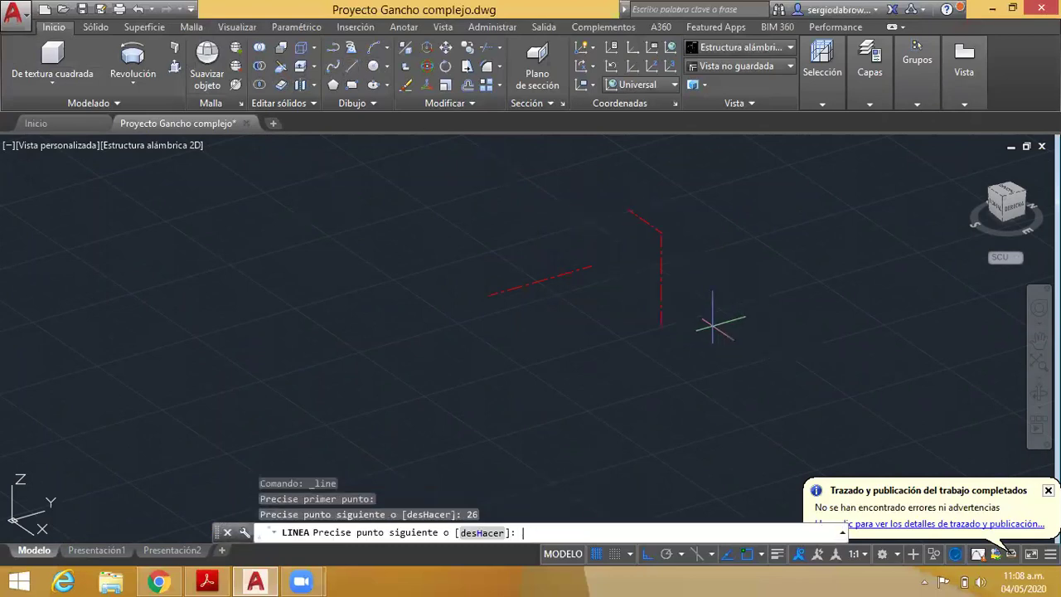
pyautogui.press('Escape')
pyautogui.keyDown('shift'); pyautogui.moveTo(712, 268); pyautogui.dragTo(746, 249, button='middle'); pyautogui.keyUp('shift')
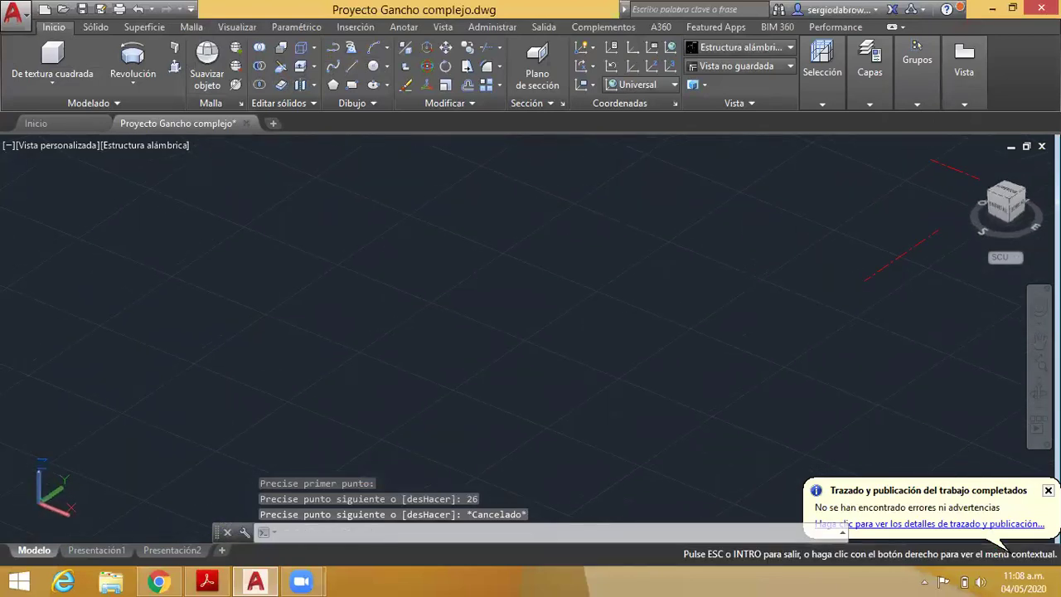
pyautogui.click(752, 175)
pyautogui.click(753, 179)
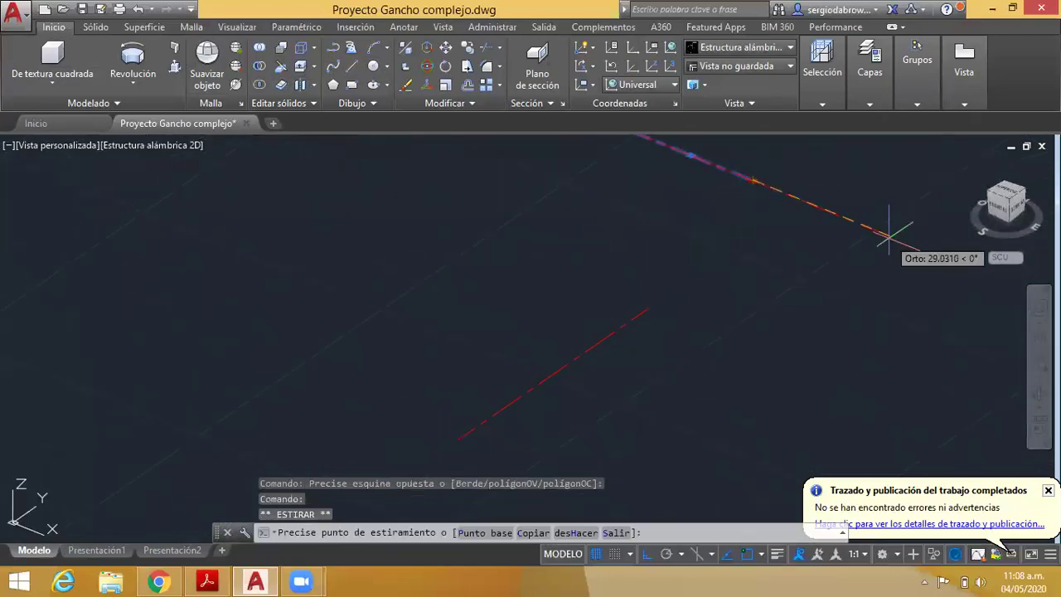
pyautogui.write('2')
pyautogui.press('Escape')
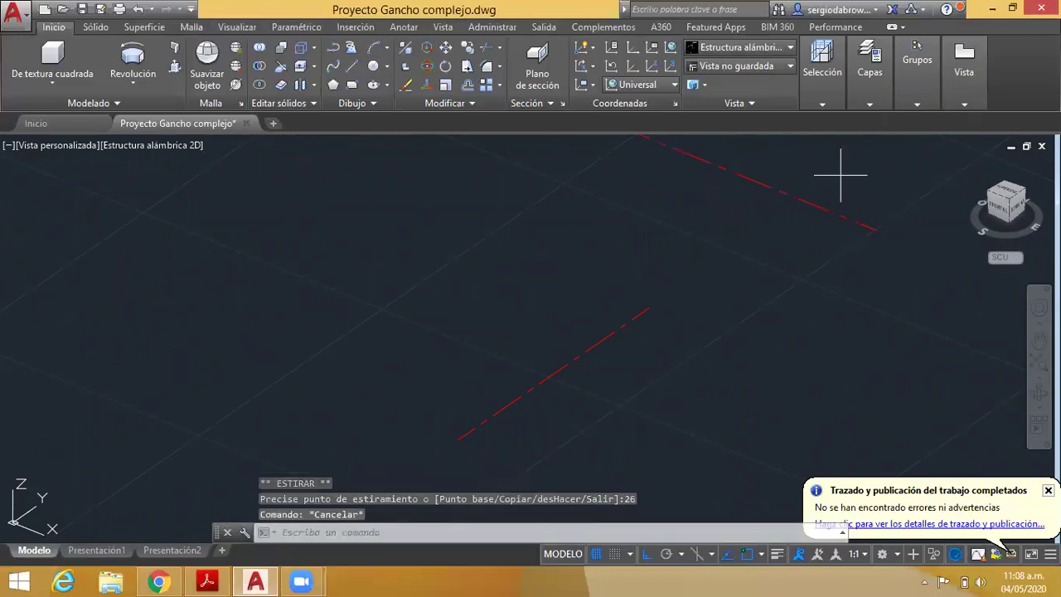
# - Move one line so its midpoint sits on the other line's midpoint, using Midpoint snaps
pyautogui.click(829, 174)
pyautogui.click(445, 50)
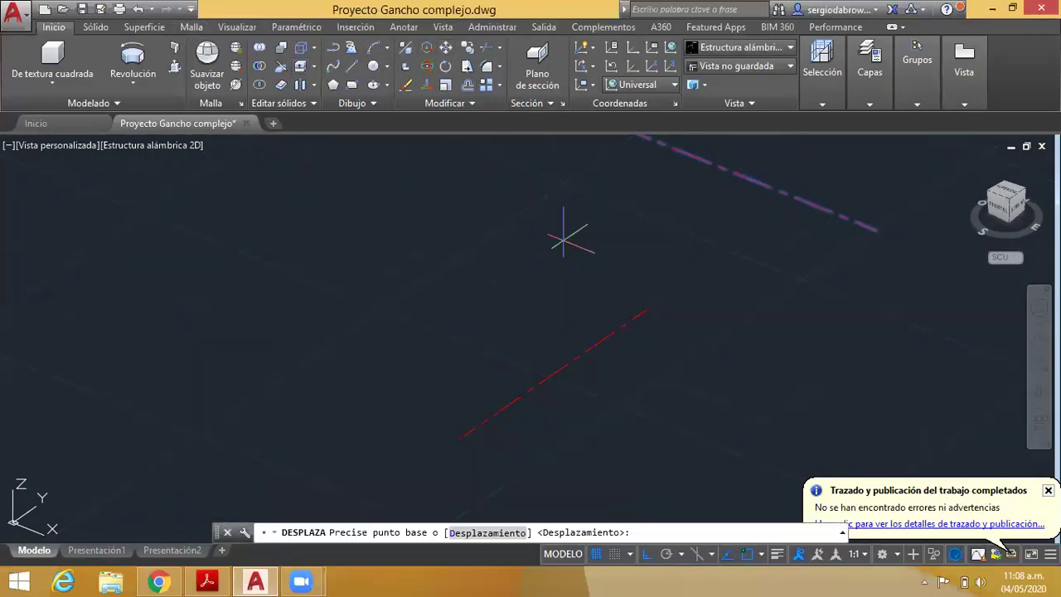
pyautogui.keyDown('shift'); pyautogui.rightClick(577, 175); pyautogui.keyUp('shift')
pyautogui.click(663, 298)
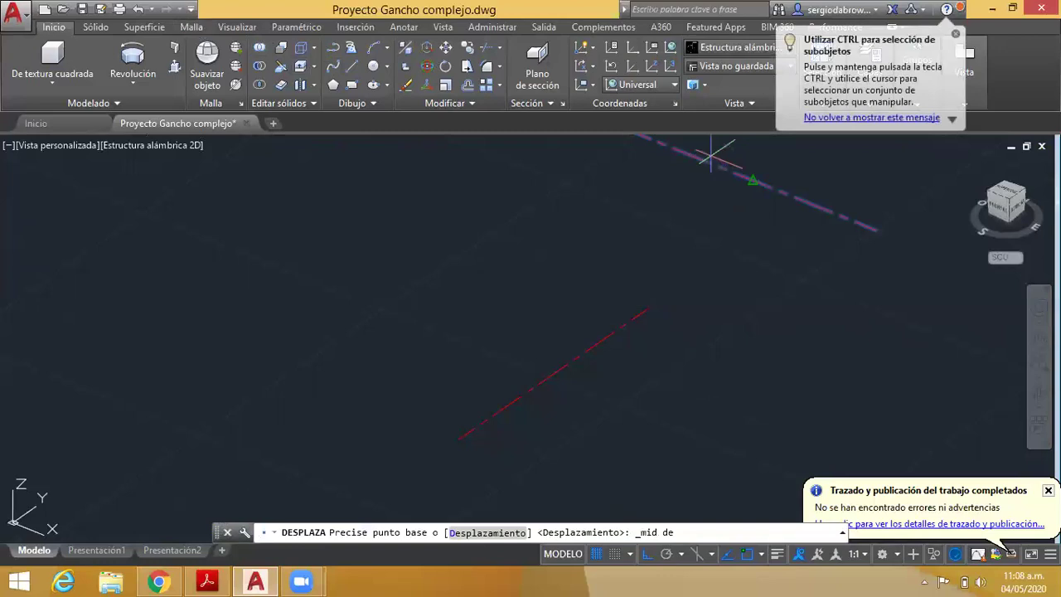
pyautogui.click(755, 179)
pyautogui.keyDown('shift'); pyautogui.rightClick(636, 319); pyautogui.keyUp('shift')
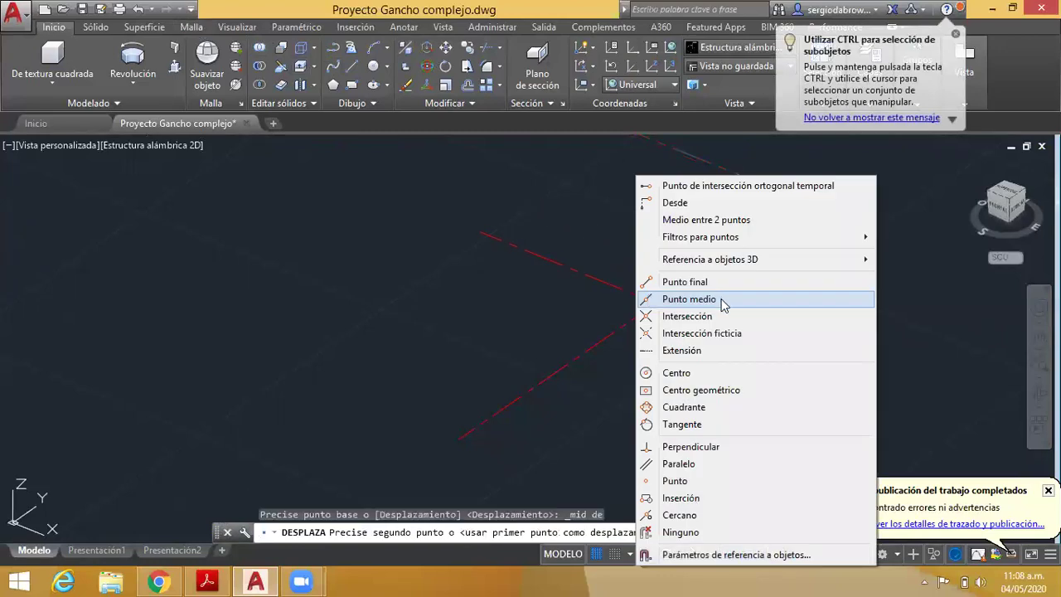
pyautogui.click(722, 300)
pyautogui.click(577, 372)
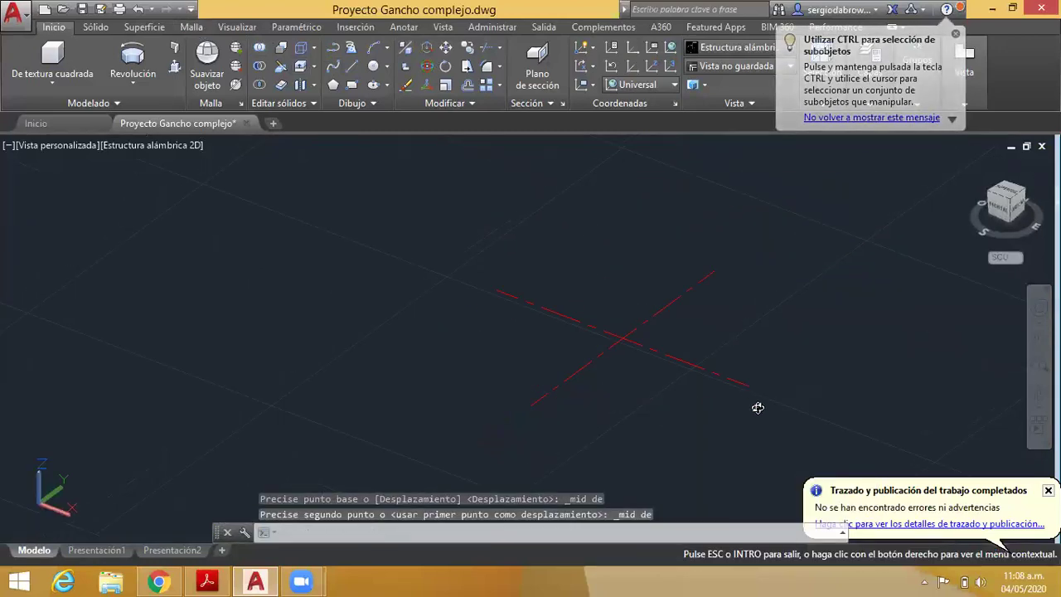
pyautogui.scroll(-5, 757, 408)
pyautogui.moveTo(306, 287); pyautogui.dragTo(493, 288, button='middle')
pyautogui.scroll(-2, 493, 287)
pyautogui.moveTo(124, 249); pyautogui.dragTo(489, 344, button='middle')
pyautogui.scroll(4, 212, 290)
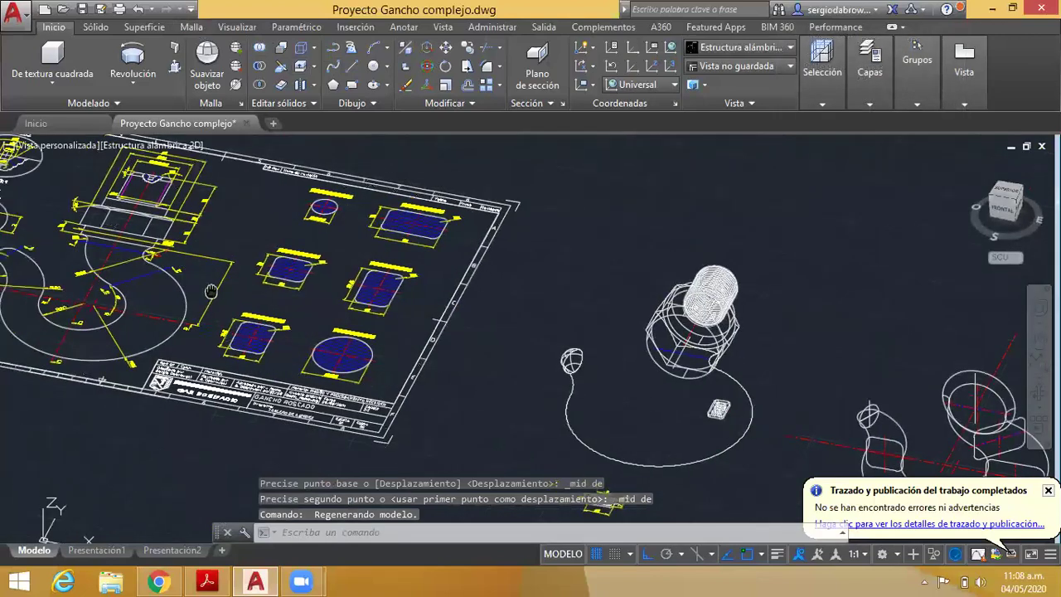
pyautogui.scroll(3, 212, 290)
pyautogui.moveTo(232, 273); pyautogui.dragTo(404, 317, button='middle')
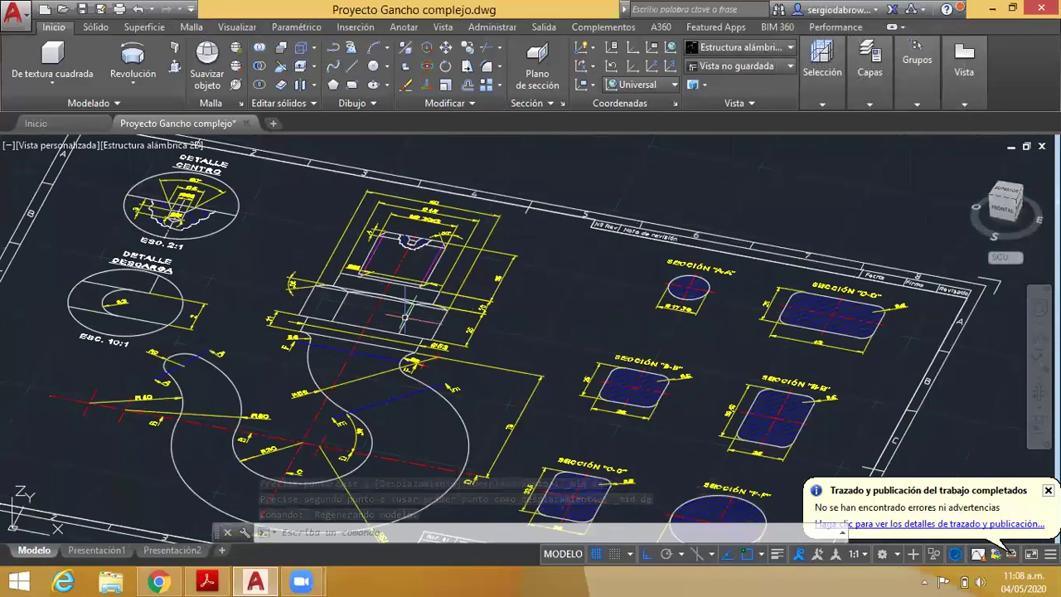
pyautogui.scroll(2, 489, 336)
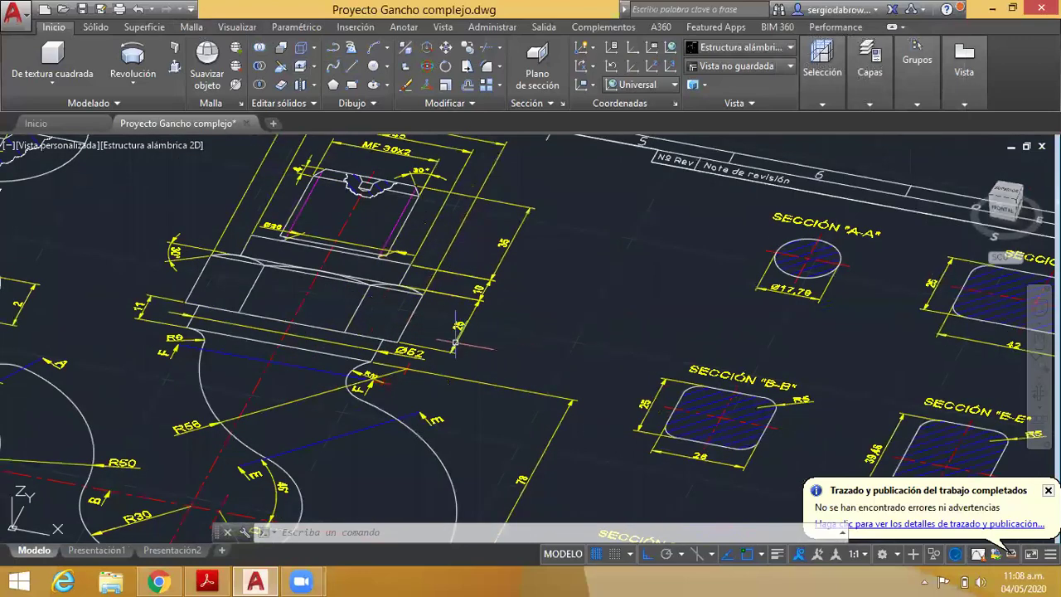
pyautogui.scroll(2, 414, 358)
pyautogui.scroll(-2, 497, 381)
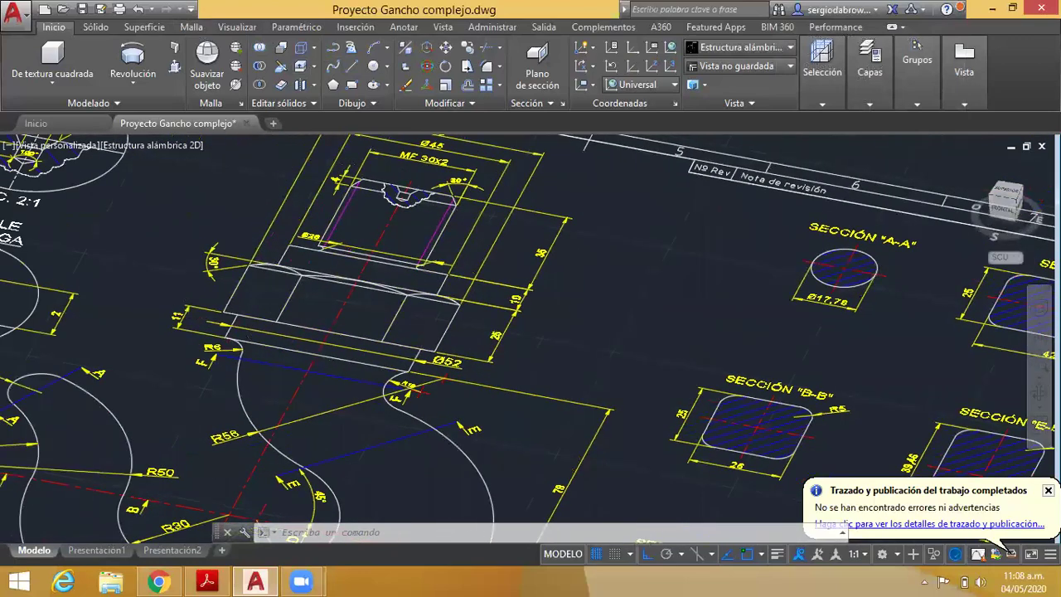
pyautogui.scroll(-8, 414, 356)
pyautogui.keyDown('shift'); pyautogui.moveTo(415, 356); pyautogui.dragTo(225, 273, button='middle'); pyautogui.keyUp('shift')
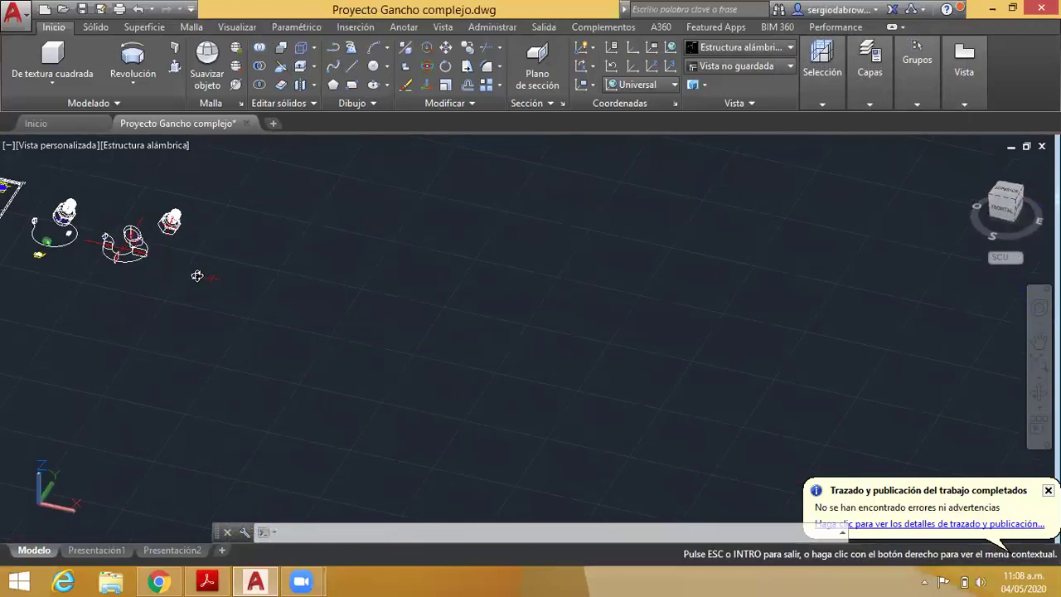
# - Draw an 11-unit line starting at the axes' crossing point
pyautogui.click(354, 68)
pyautogui.click(236, 378)
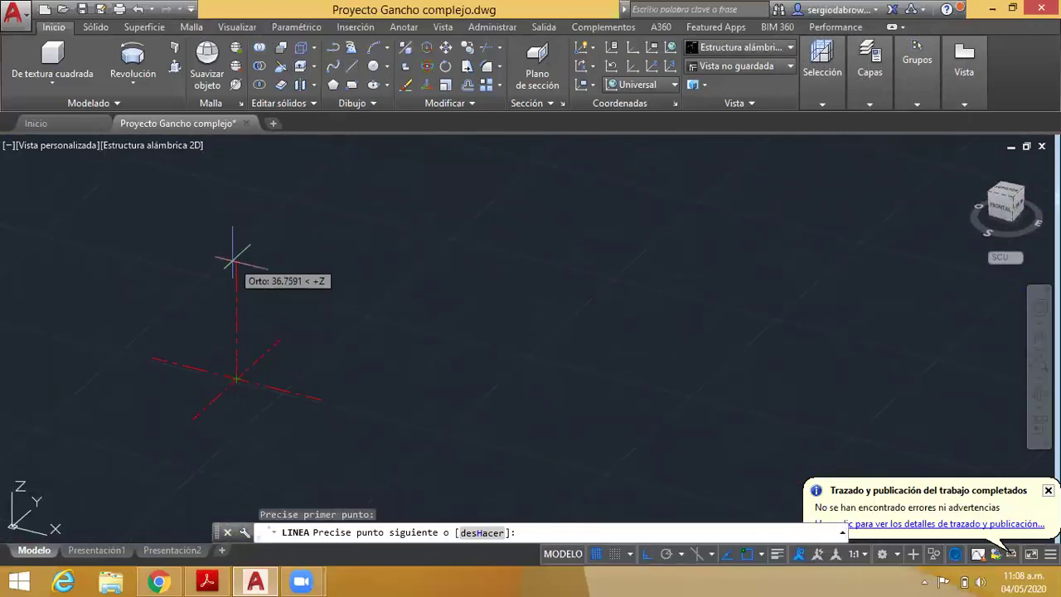
pyautogui.write('11')
pyautogui.press('Return')
pyautogui.press('Escape')
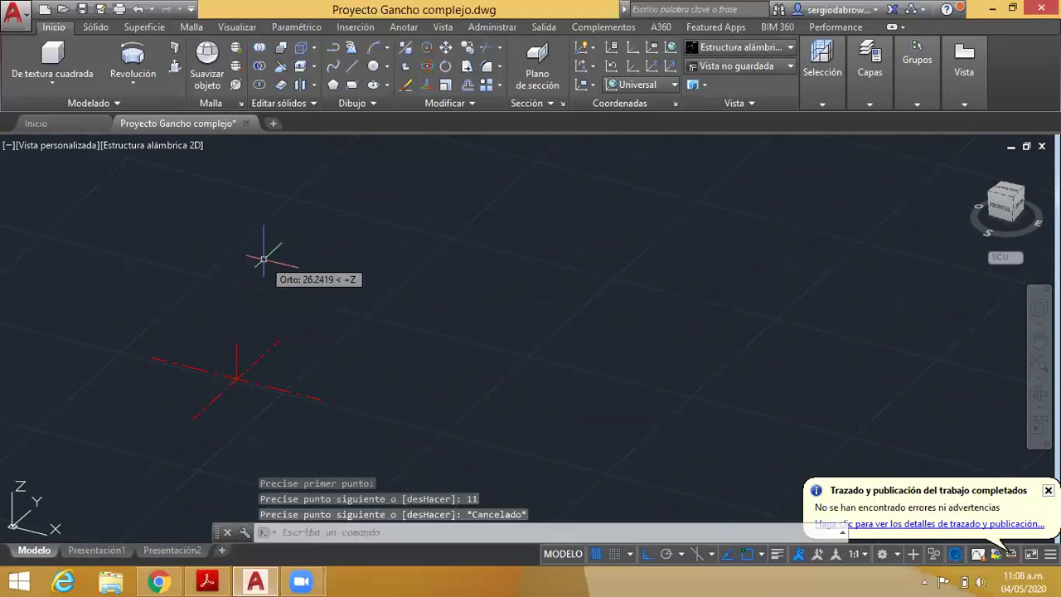
# - Make Contorno the current layer and draw a circle centred on the axis origin
pyautogui.click(915, 74)
pyautogui.click(876, 83)
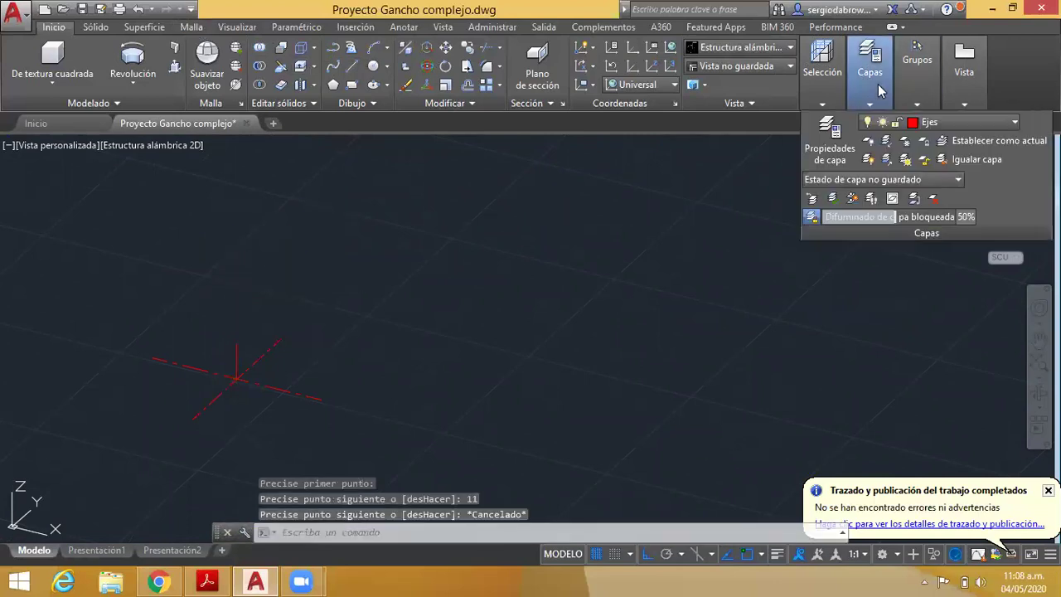
pyautogui.click(932, 124)
pyautogui.click(943, 176)
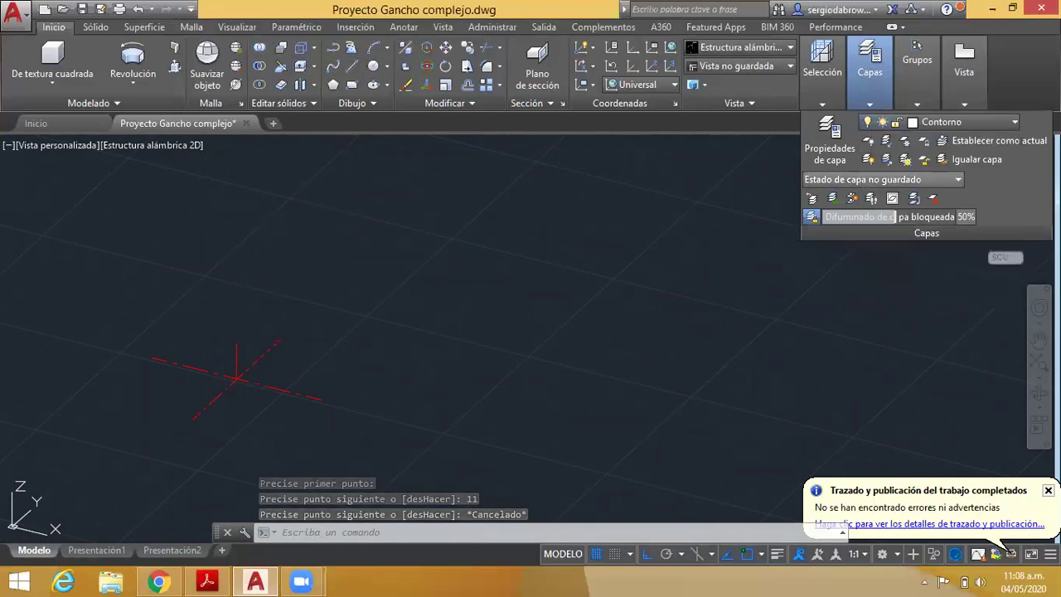
pyautogui.click(377, 64)
pyautogui.click(236, 378)
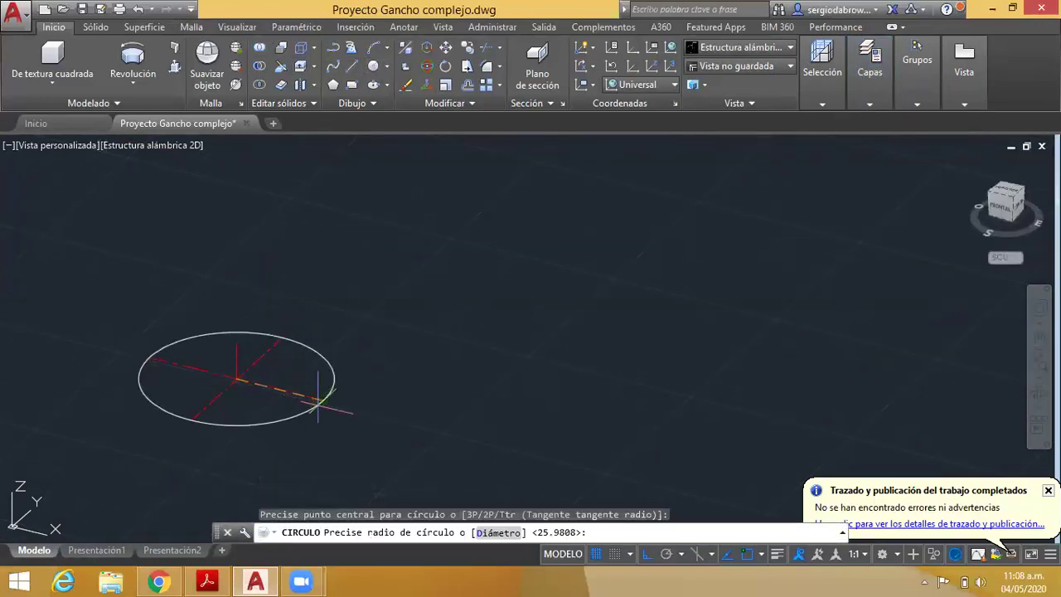
pyautogui.click(321, 399)
pyautogui.press('Escape')
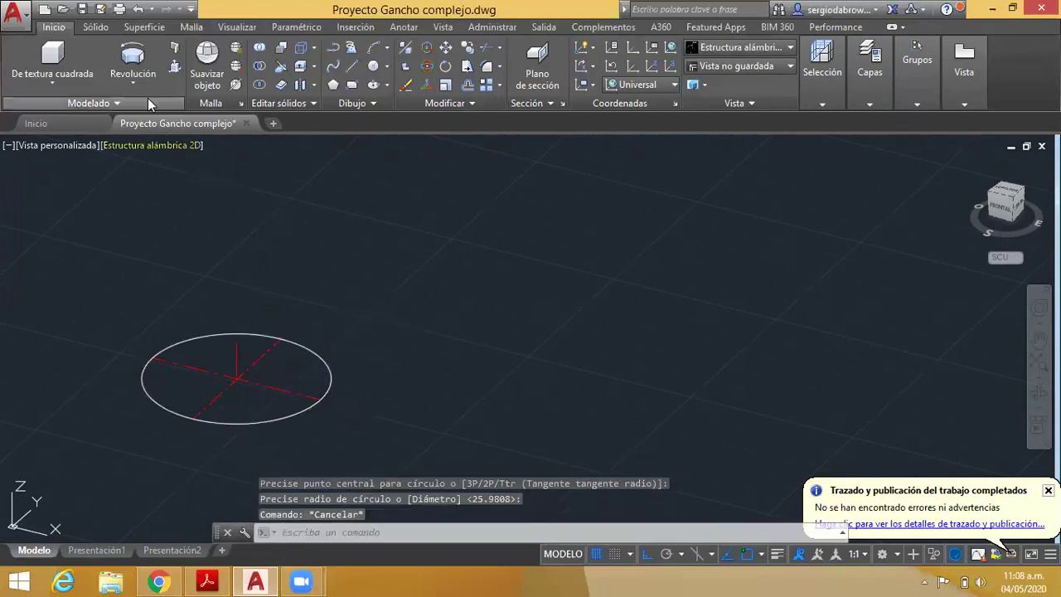
# - Extrude the Contorno circle into a solid disc 11 units thick
pyautogui.click(139, 81)
pyautogui.click(151, 113)
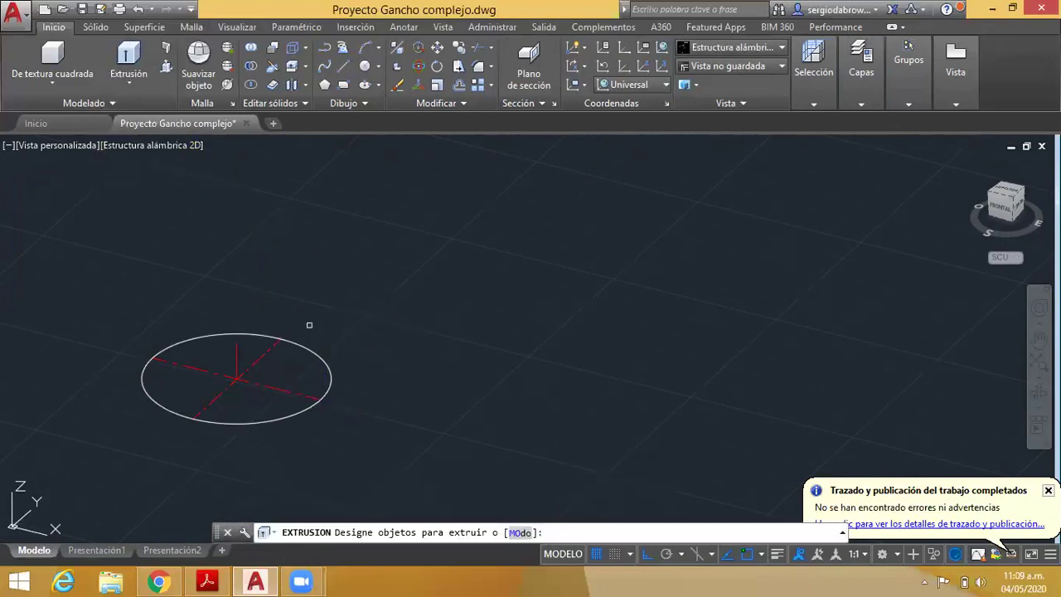
pyautogui.click(325, 368)
pyautogui.rightClick(361, 342)
pyautogui.click(411, 350)
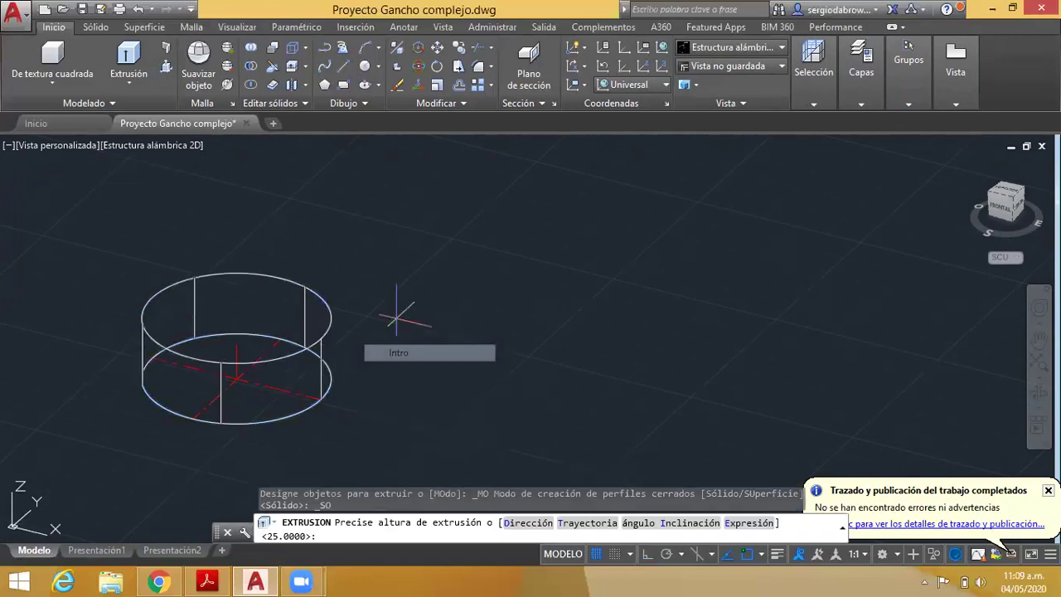
pyautogui.write('11')
pyautogui.press('Return')
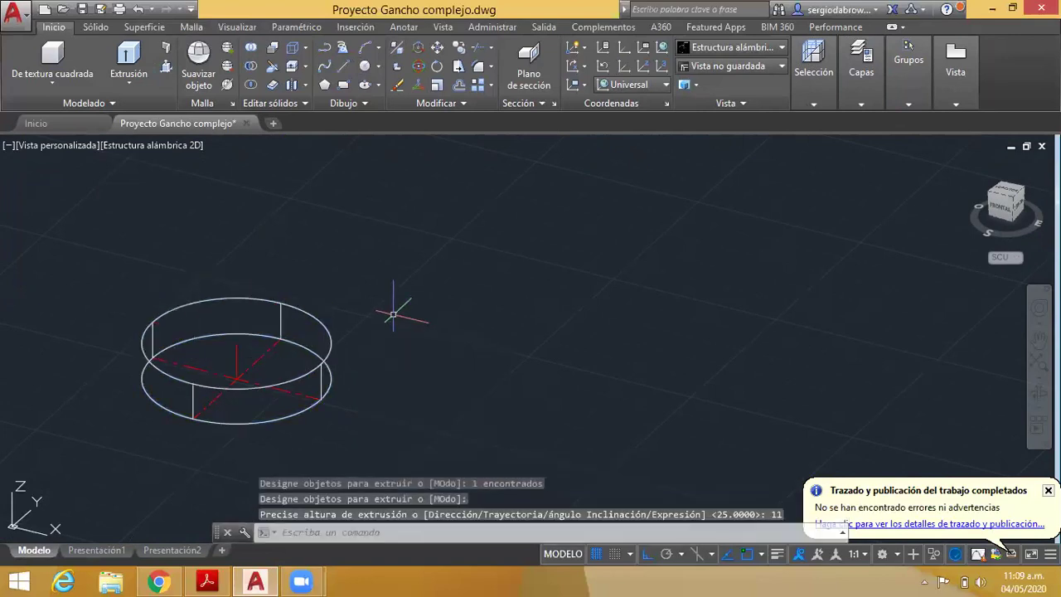
# - Rotate the new cylinder 90° in 3D so it stands upright on its edge
pyautogui.click(359, 261)
pyautogui.click(161, 452)
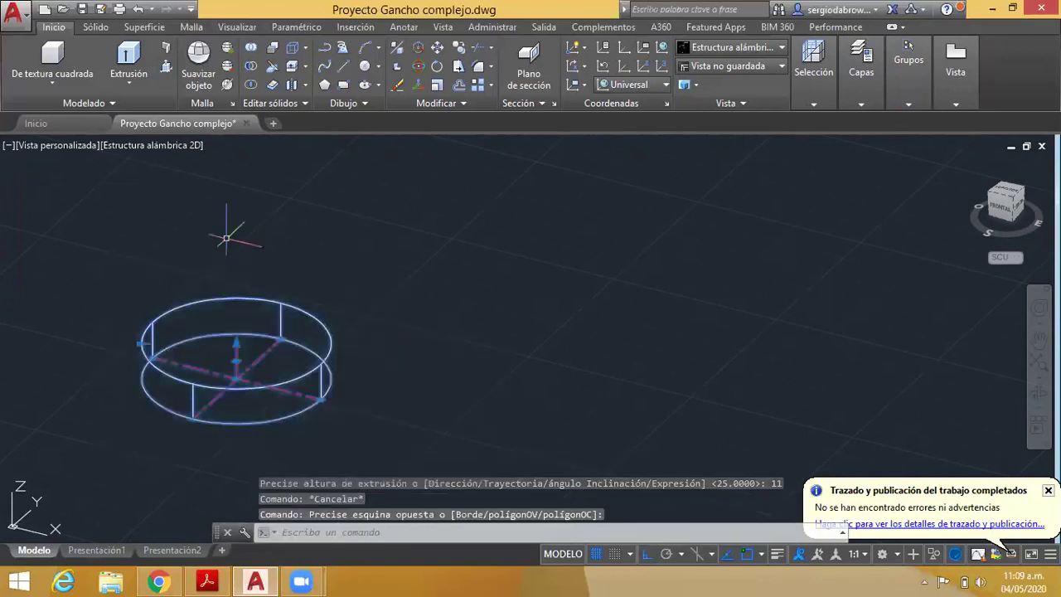
pyautogui.click(424, 66)
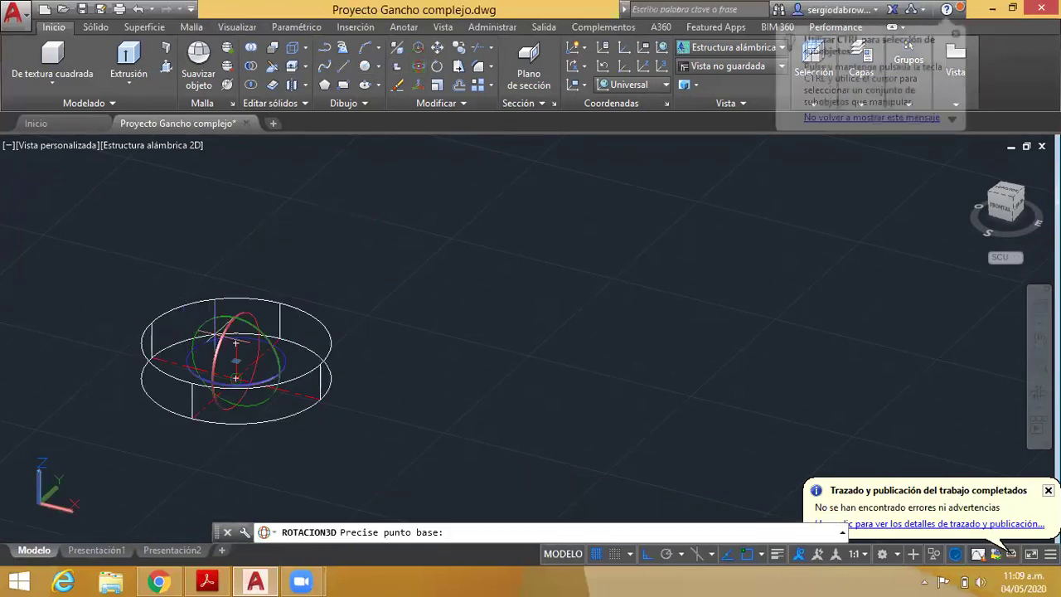
pyautogui.click(230, 335)
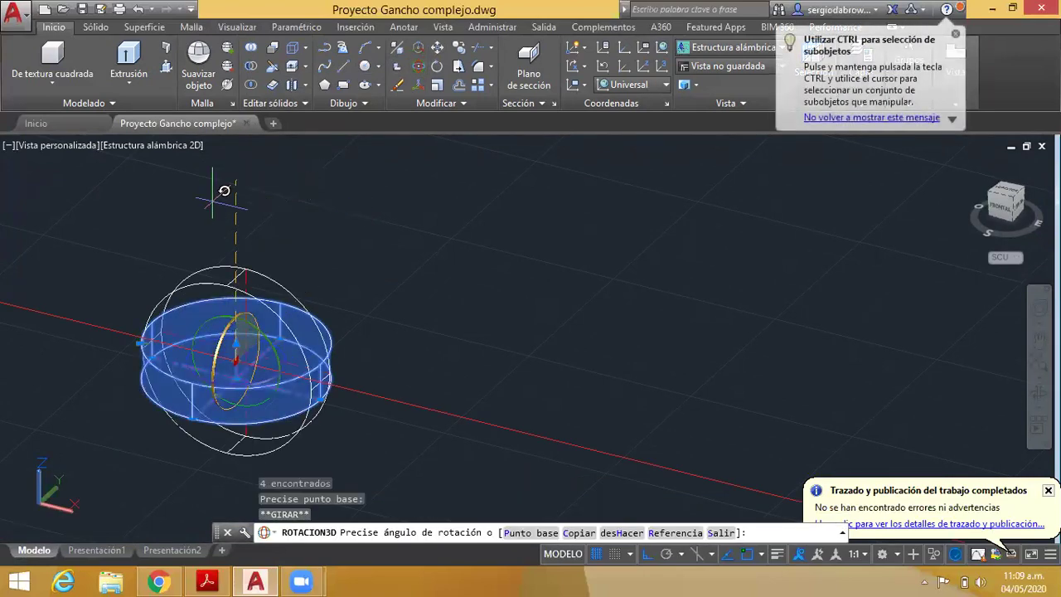
pyautogui.click(310, 262)
pyautogui.press('Escape')
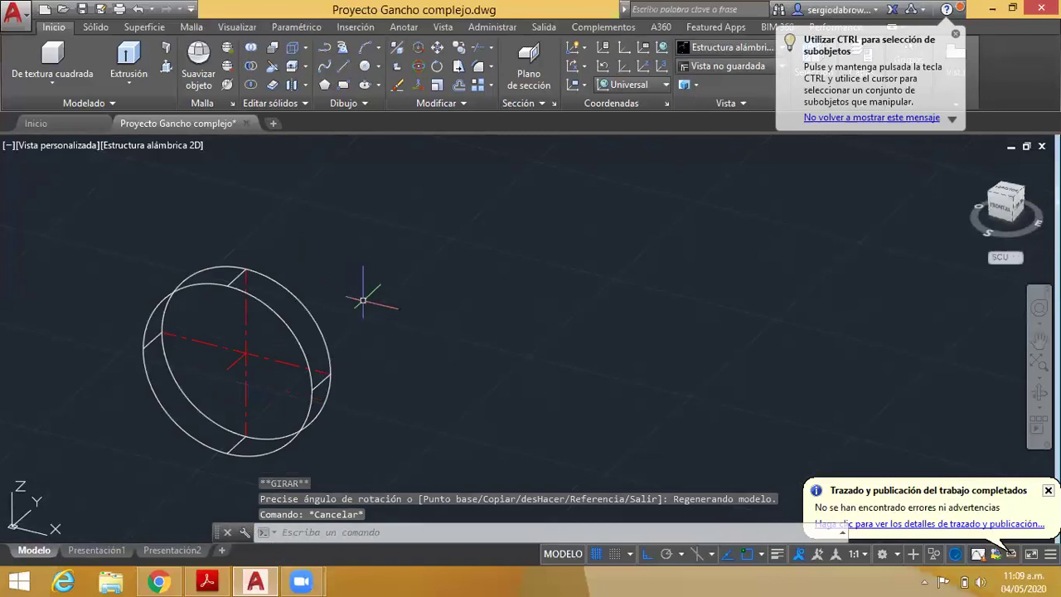
pyautogui.keyDown('shift'); pyautogui.moveTo(366, 293); pyautogui.dragTo(322, 230, button='middle'); pyautogui.keyUp('shift')
# - Move the upright disc into place at the nut in the hook assembly
pyautogui.click(225, 227)
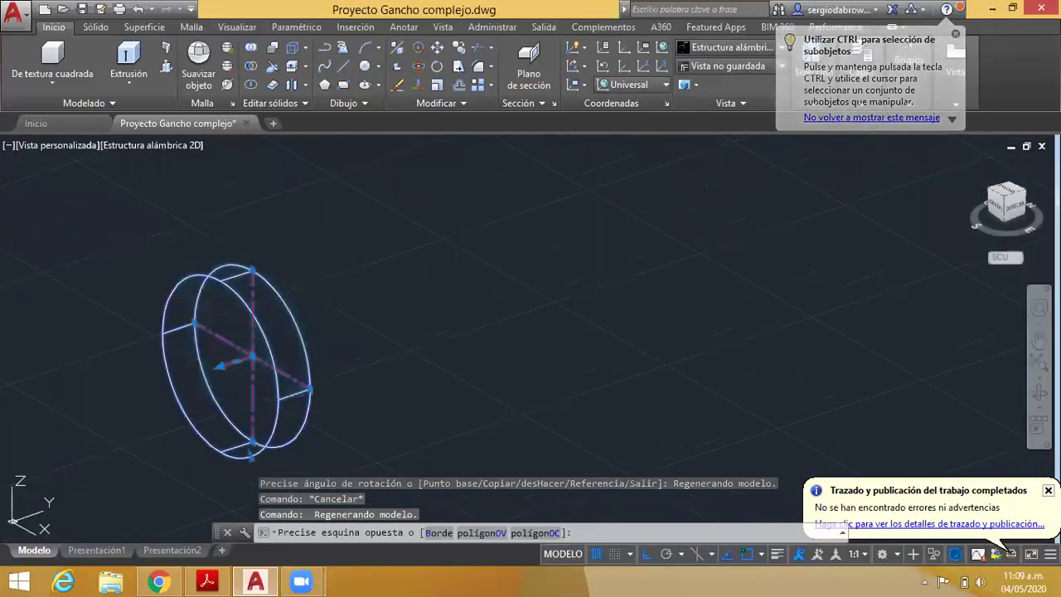
pyautogui.click(437, 47)
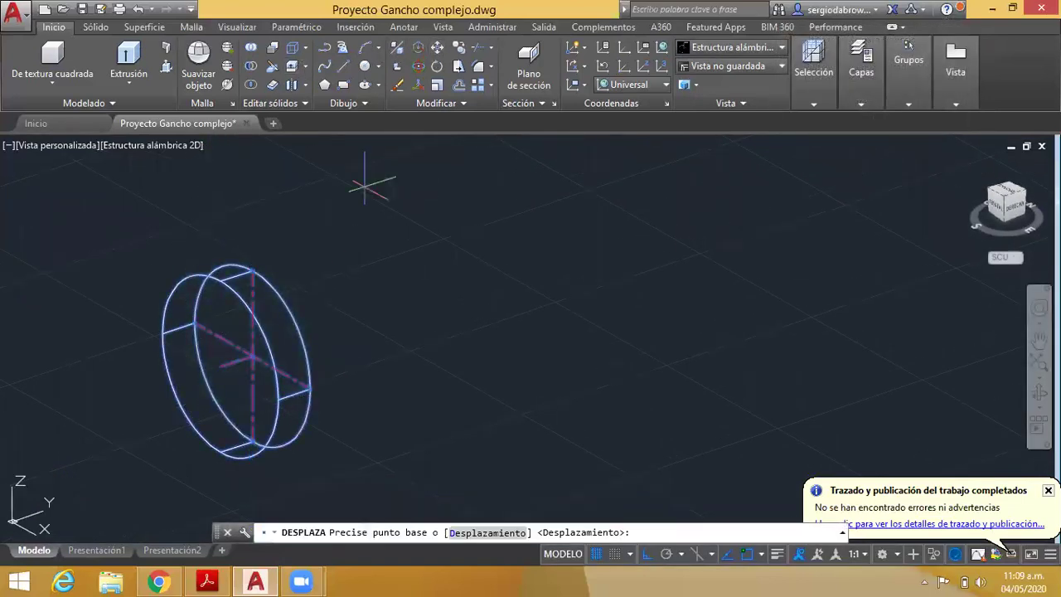
pyautogui.click(252, 357)
pyautogui.scroll(-3, 260, 455)
pyautogui.scroll(3, 227, 330)
pyautogui.scroll(3, 414, 177)
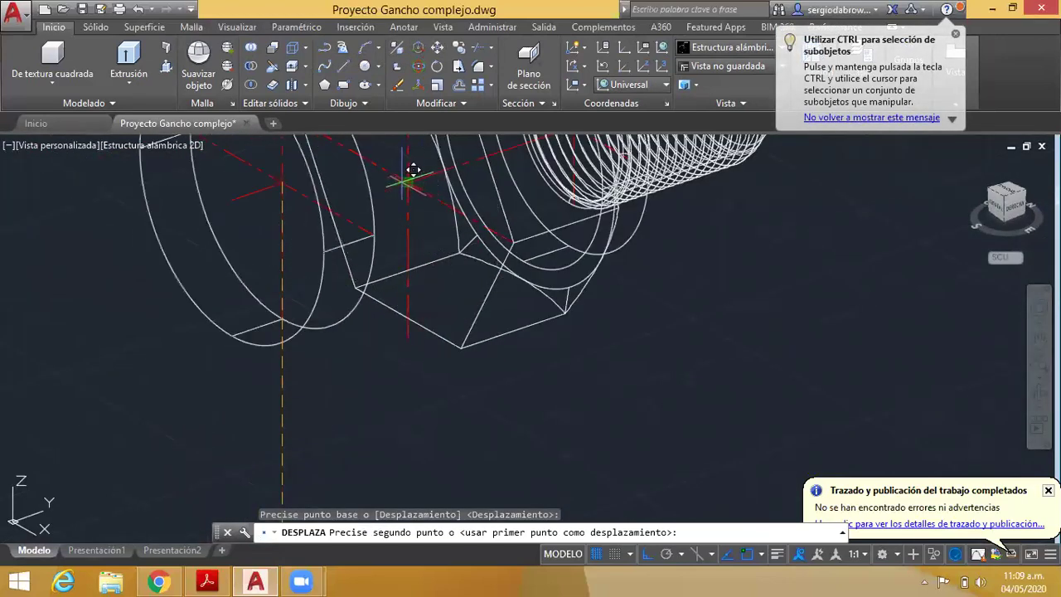
pyautogui.click(401, 181)
pyautogui.scroll(-4, 364, 315)
pyautogui.press('Escape')
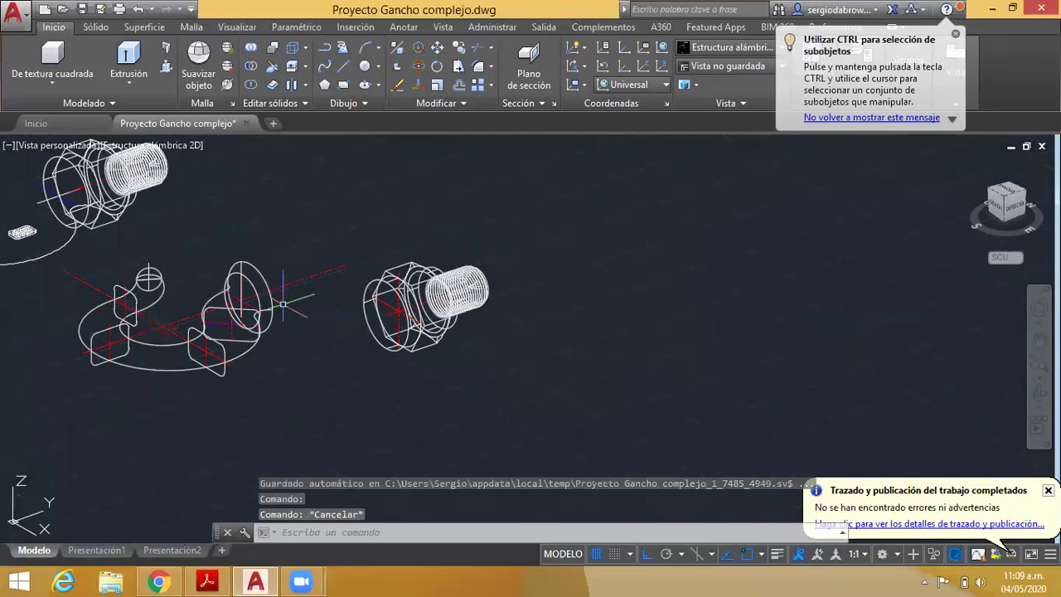
pyautogui.keyDown('shift'); pyautogui.moveTo(261, 354); pyautogui.dragTo(348, 383, button='middle'); pyautogui.keyUp('shift')
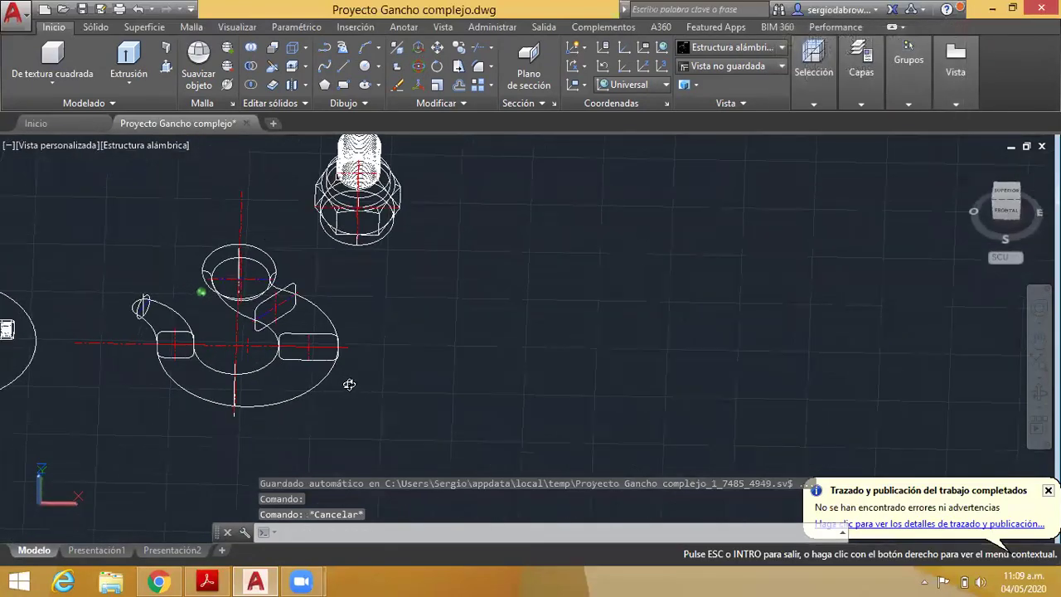
# - Switch to the top view and frame the whole reference drawing sheet
pyautogui.click(1007, 192)
pyautogui.scroll(5, 663, 342)
pyautogui.moveTo(663, 342)
pyautogui.mouseDown(button='middle')
pyautogui.moveTo(591, 248)
pyautogui.moveTo(531, 203)
pyautogui.mouseUp(button='middle')
pyautogui.scroll(2, 599, 237)
pyautogui.scroll(-4, 579, 240)
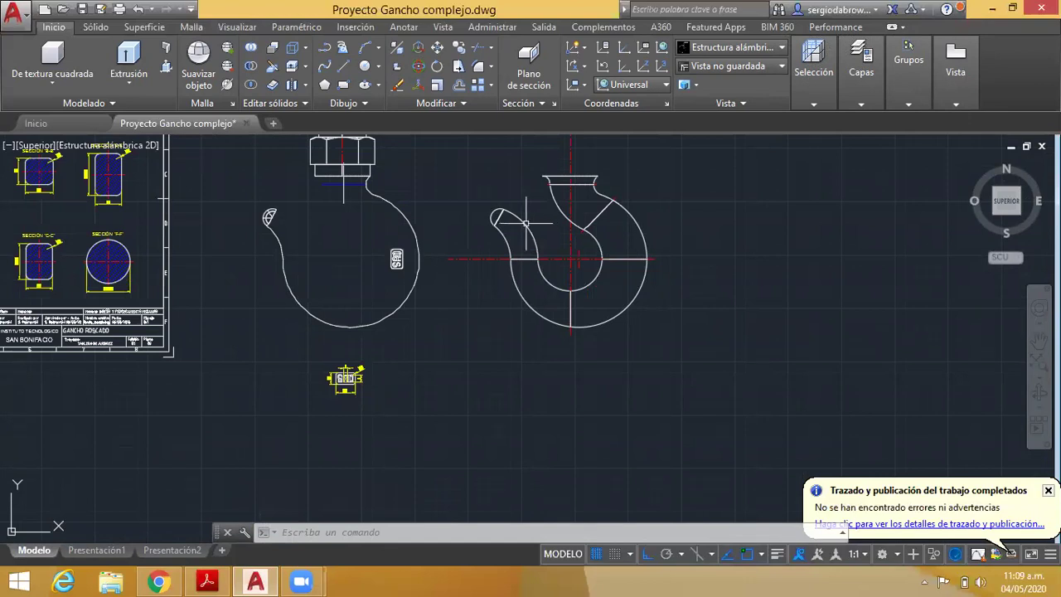
pyautogui.scroll(-2, 497, 232)
pyautogui.moveTo(543, 248)
pyautogui.mouseDown(button='middle')
pyautogui.moveTo(570, 264)
pyautogui.moveTo(563, 277)
pyautogui.mouseUp(button='middle')
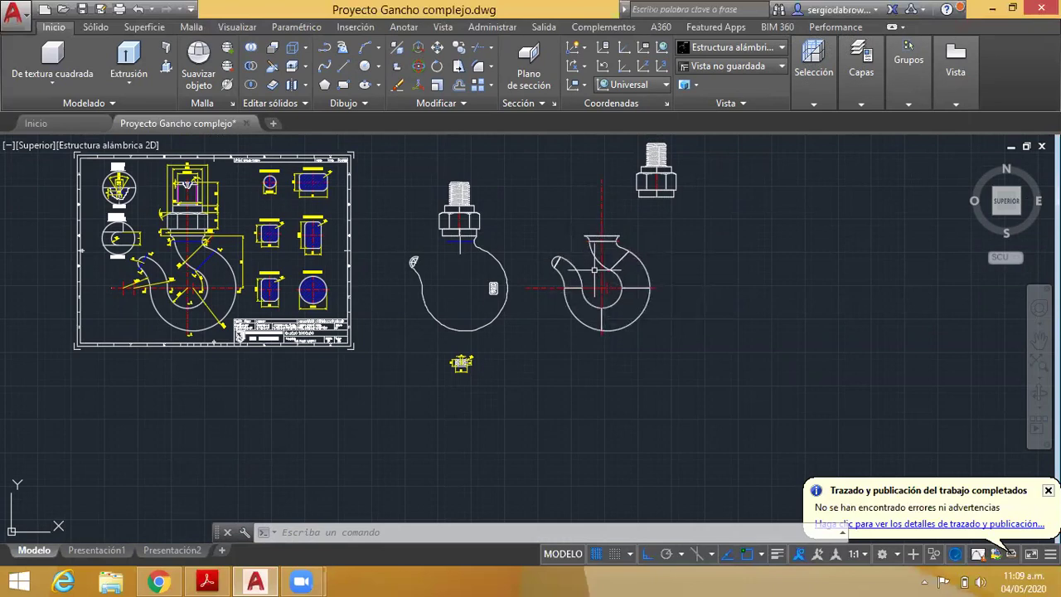
pyautogui.scroll(2, 645, 315)
pyautogui.scroll(3, 581, 265)
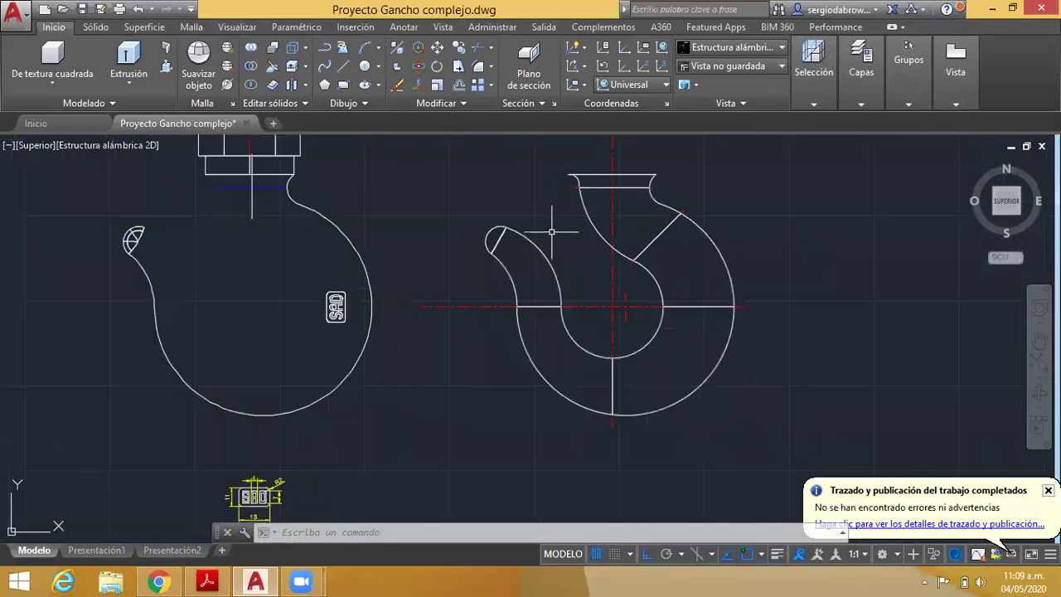
pyautogui.scroll(2, 551, 243)
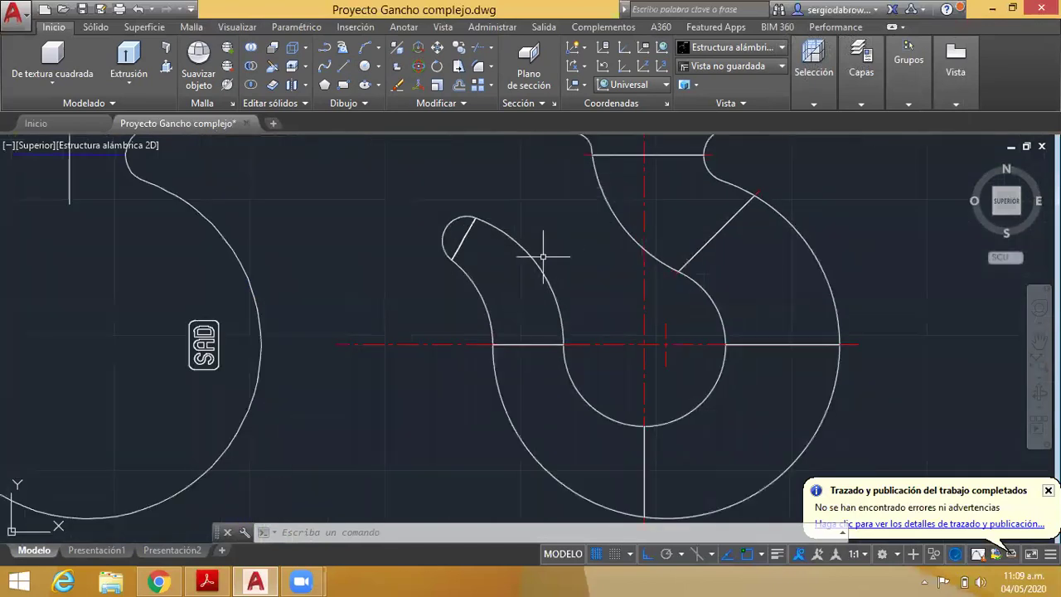
# - Inspect the hook's inner and outer profile curves, then zoom back out
pyautogui.click(611, 237)
pyautogui.scroll(1, 523, 276)
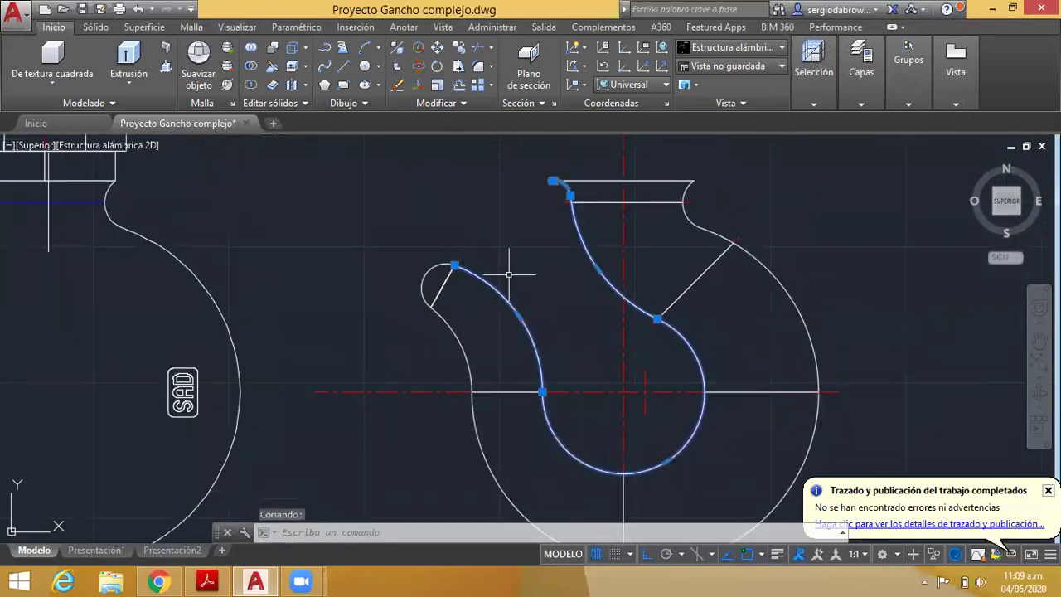
pyautogui.moveTo(532, 257); pyautogui.dragTo(538, 171, button='middle')
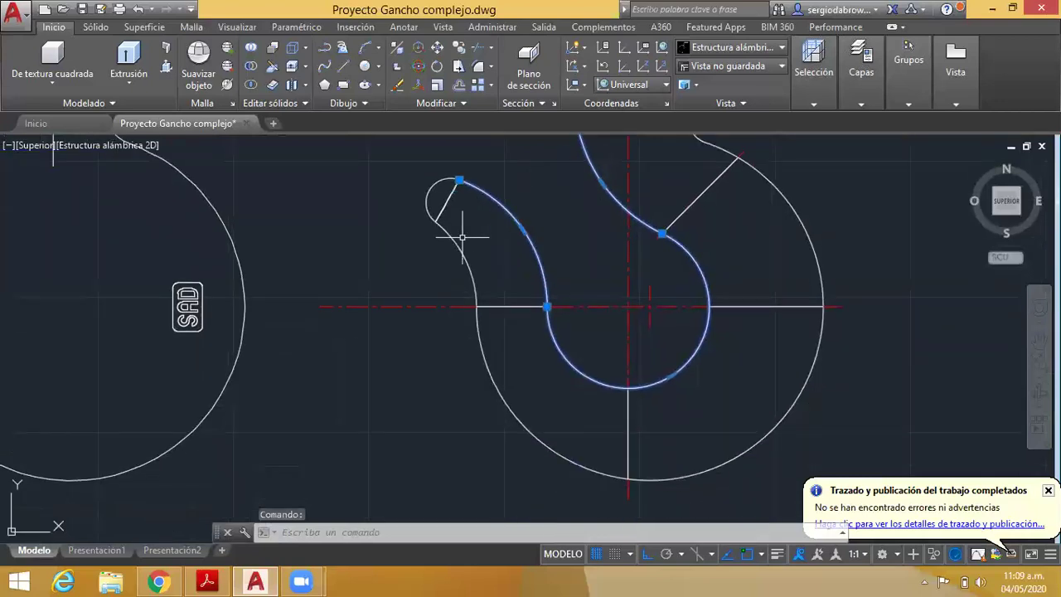
pyautogui.click(461, 254)
pyautogui.scroll(-2, 461, 254)
pyautogui.scroll(3, 580, 249)
pyautogui.moveTo(655, 197); pyautogui.dragTo(647, 227, button='middle')
pyautogui.scroll(2, 650, 219)
pyautogui.scroll(-2, 639, 228)
pyautogui.press('Escape')
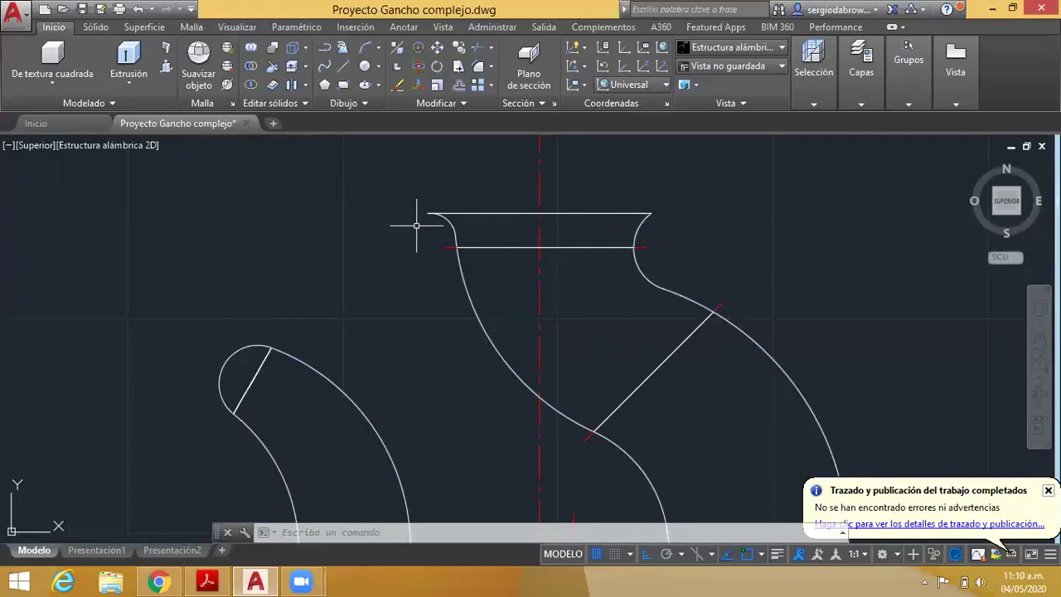
pyautogui.scroll(-8, 530, 269)
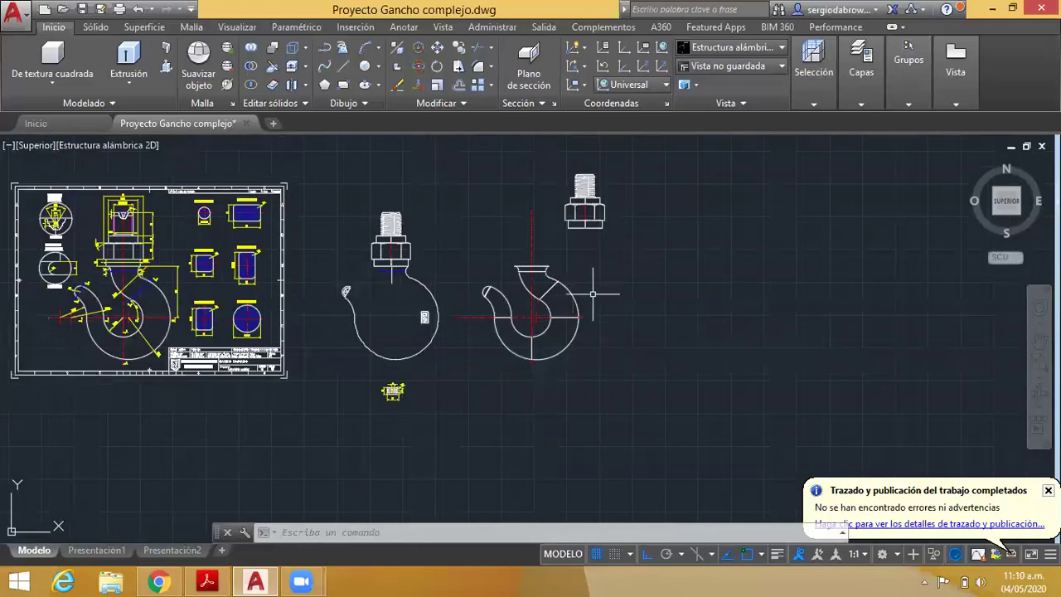
pyautogui.keyDown('shift'); pyautogui.moveTo(600, 282); pyautogui.dragTo(308, 287, button='middle'); pyautogui.keyUp('shift')
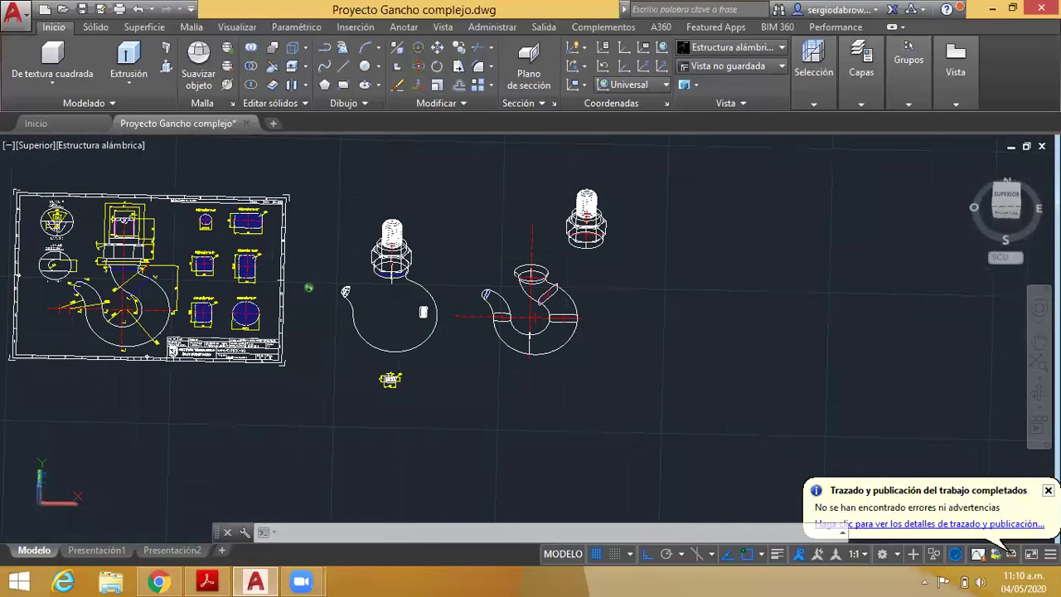
pyautogui.scroll(5, 497, 331)
pyautogui.scroll(3, 566, 284)
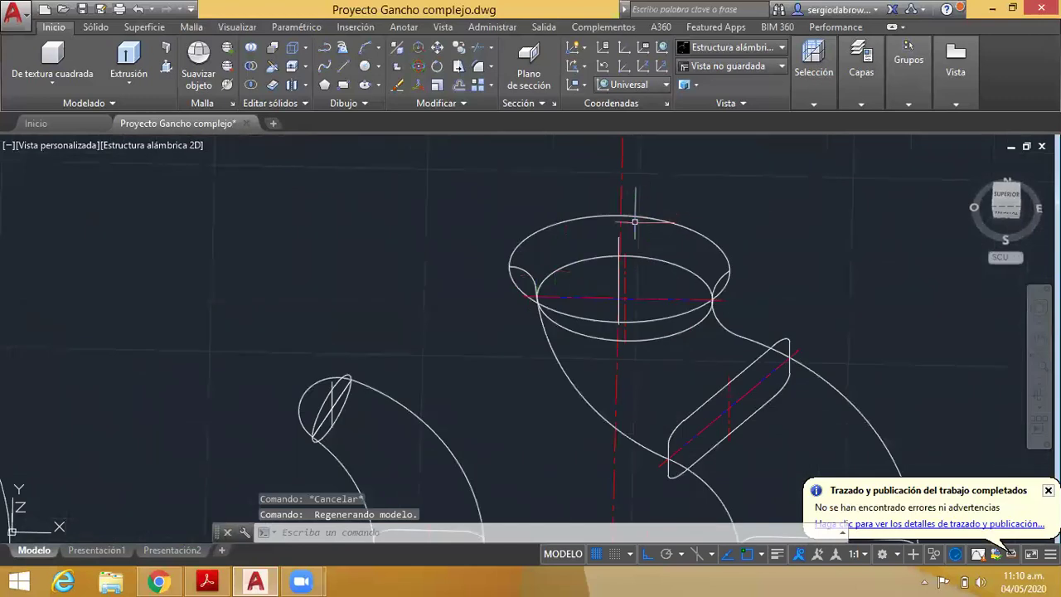
pyautogui.scroll(-4, 628, 260)
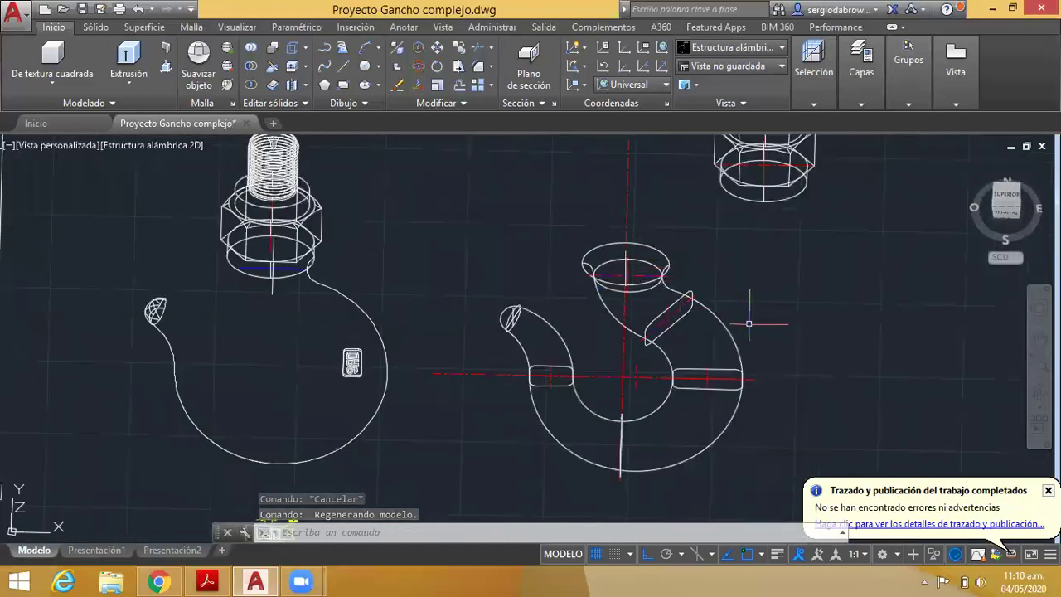
pyautogui.scroll(5, 678, 274)
pyautogui.scroll(2, 655, 265)
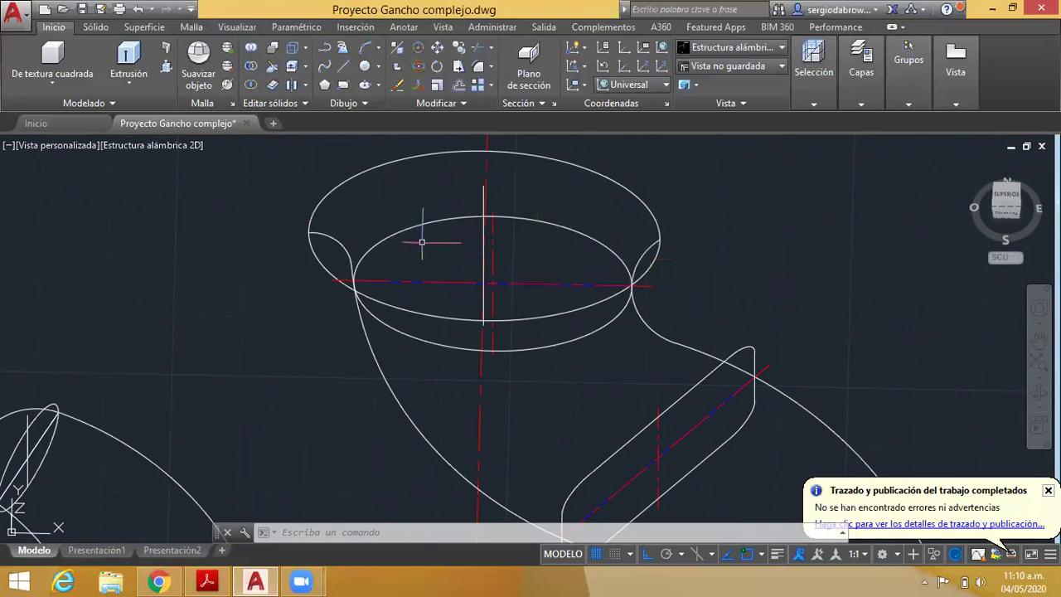
pyautogui.scroll(-2, 575, 306)
pyautogui.scroll(-2, 538, 290)
pyautogui.scroll(-2, 510, 279)
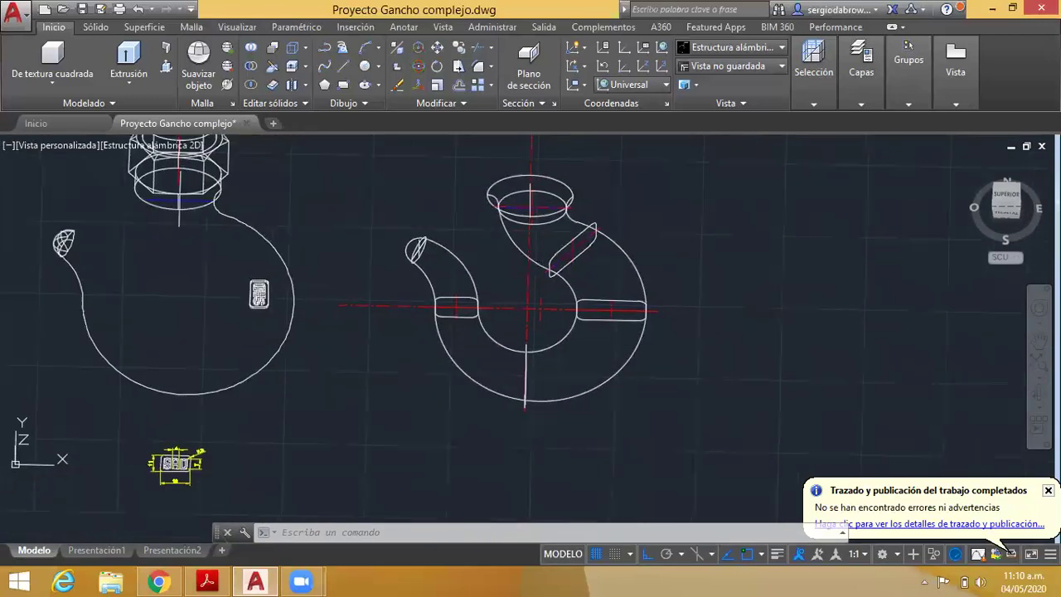
pyautogui.scroll(-2, 510, 279)
pyautogui.moveTo(453, 282); pyautogui.dragTo(511, 316, button='middle')
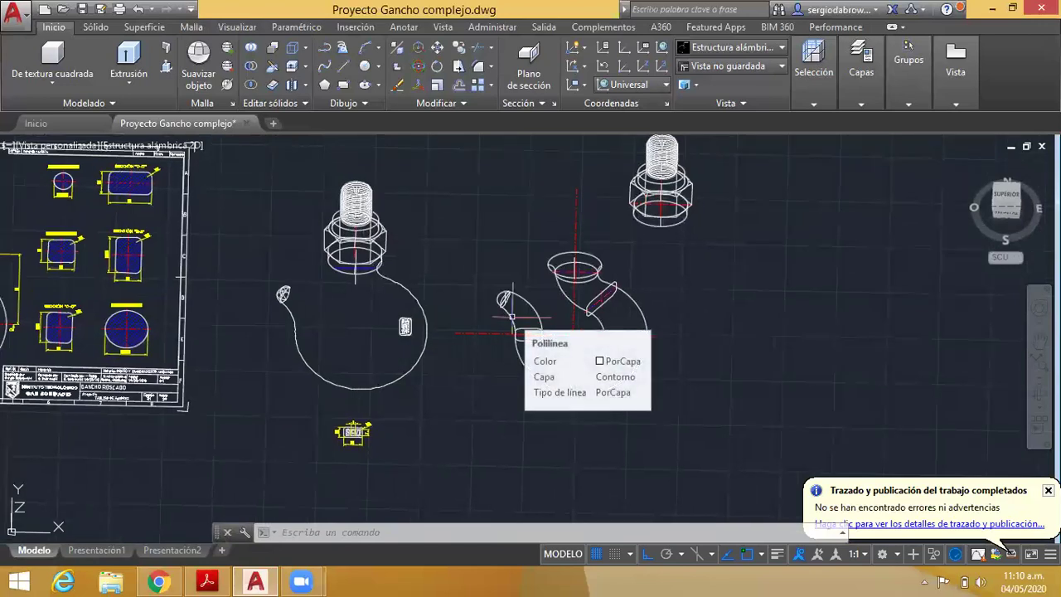
pyautogui.moveTo(424, 338); pyautogui.dragTo(536, 334, button='middle')
pyautogui.scroll(1, 249, 266)
pyautogui.scroll(1, 240, 265)
pyautogui.scroll(1, 241, 266)
pyautogui.scroll(2, 340, 217)
pyautogui.scroll(-1, 339, 218)
pyautogui.scroll(-1, 365, 236)
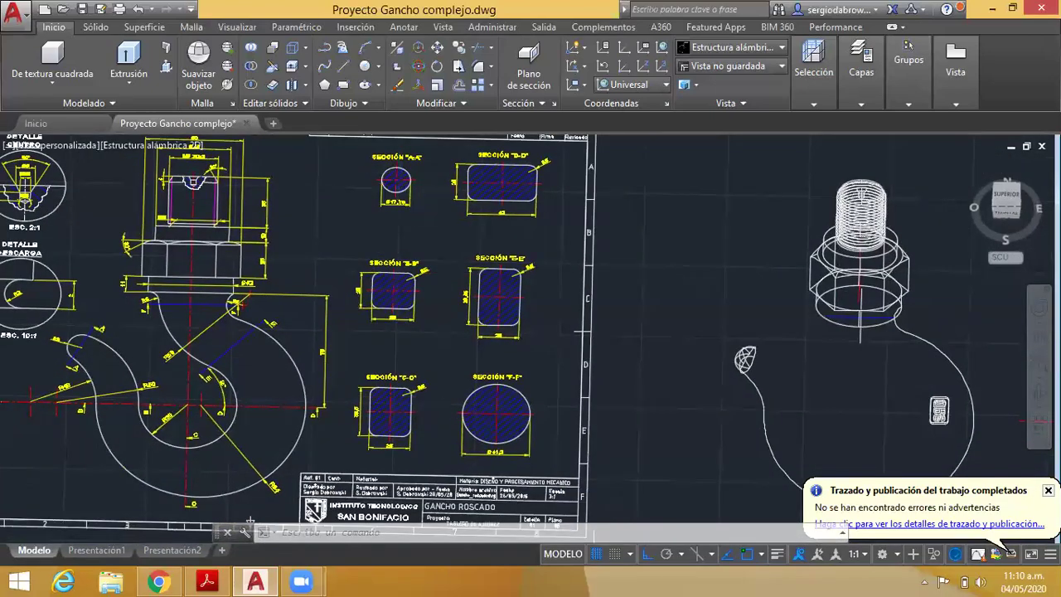
pyautogui.scroll(1, 411, 178)
pyautogui.moveTo(464, 242)
pyautogui.mouseDown(button='middle')
pyautogui.moveTo(447, 224)
pyautogui.moveTo(416, 220)
pyautogui.mouseUp(button='middle')
pyautogui.scroll(-1, 447, 223)
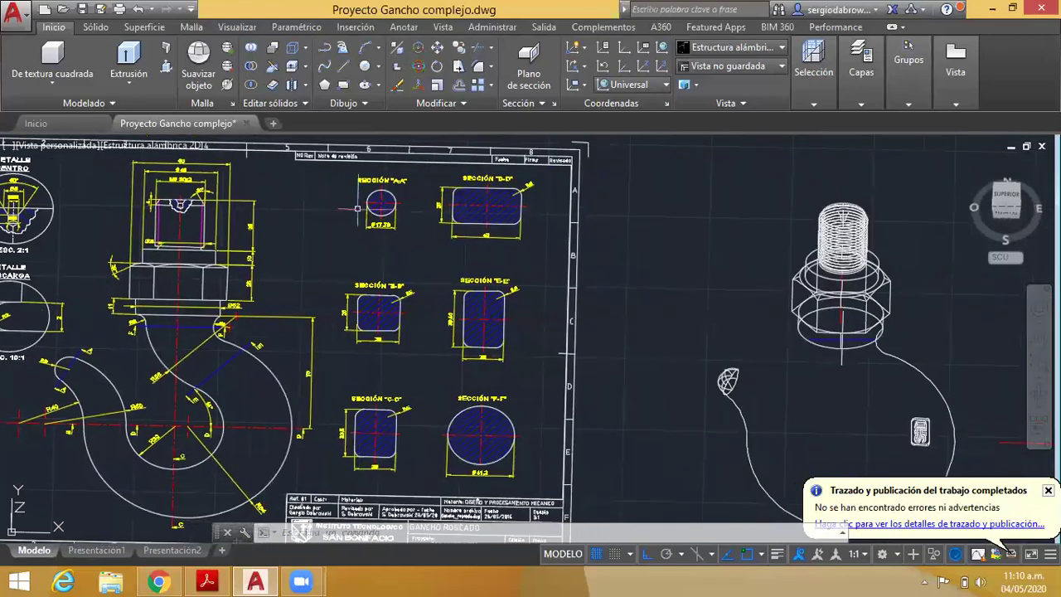
pyautogui.moveTo(789, 338)
pyautogui.mouseDown(button='middle')
pyautogui.moveTo(578, 292)
pyautogui.moveTo(519, 296)
pyautogui.mouseUp(button='middle')
pyautogui.scroll(-1, 519, 296)
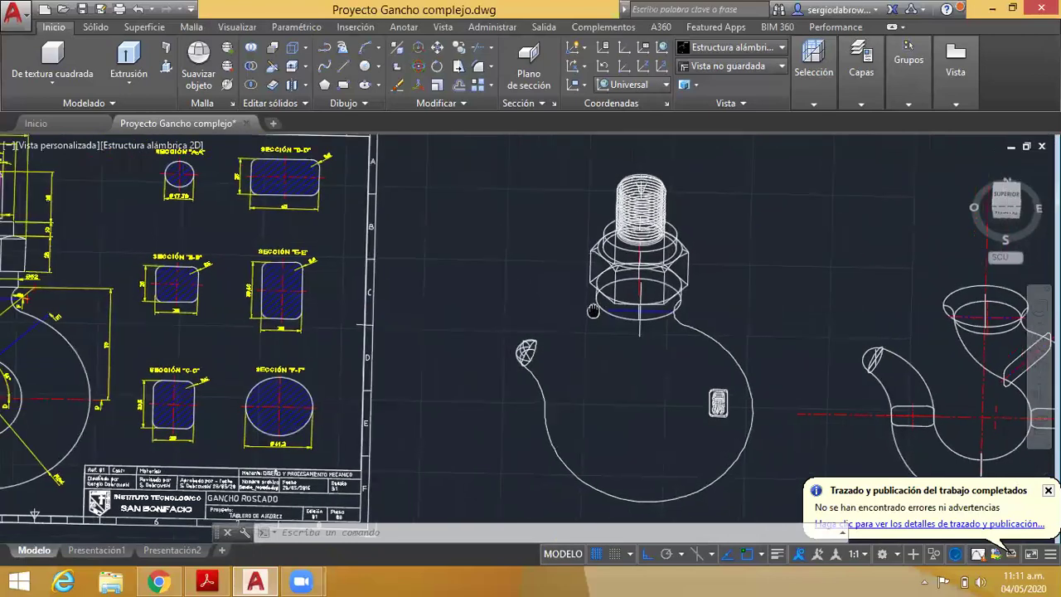
pyautogui.scroll(6, 303, 242)
pyautogui.scroll(-6, 304, 243)
pyautogui.scroll(1, 273, 240)
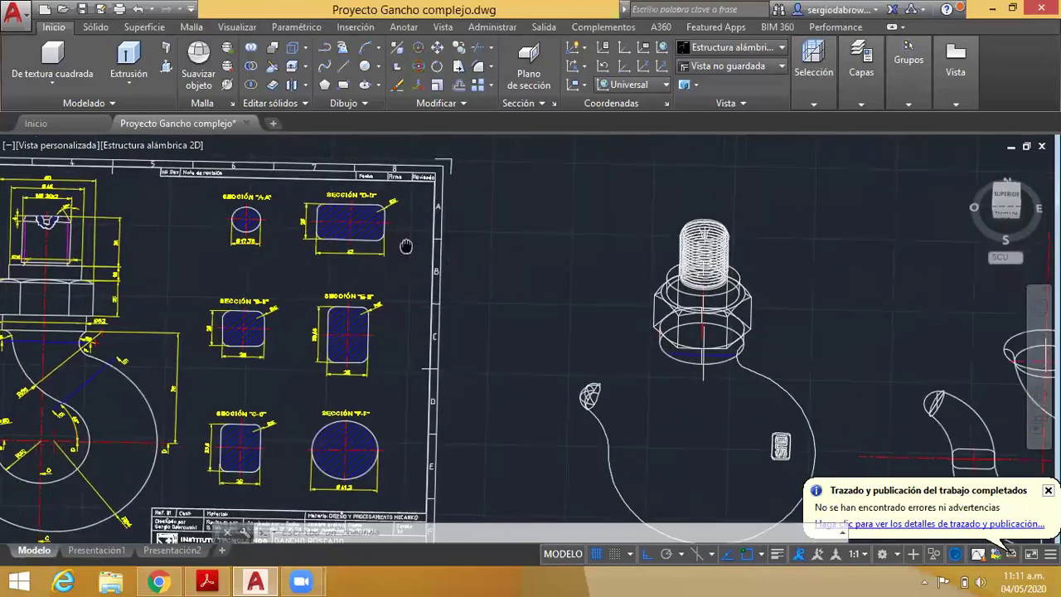
pyautogui.scroll(3, 246, 238)
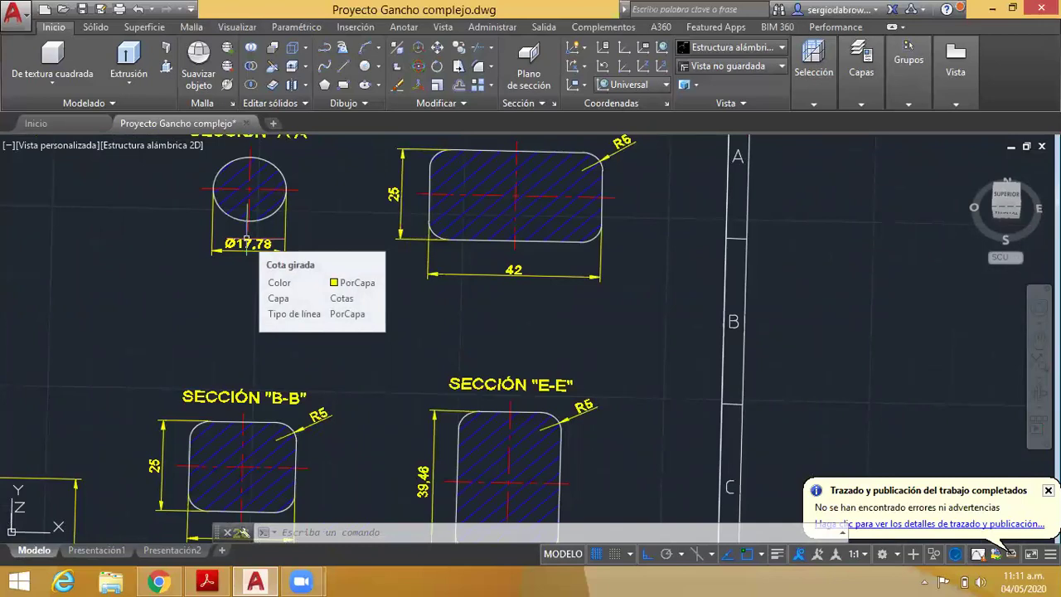
pyautogui.scroll(4, 249, 235)
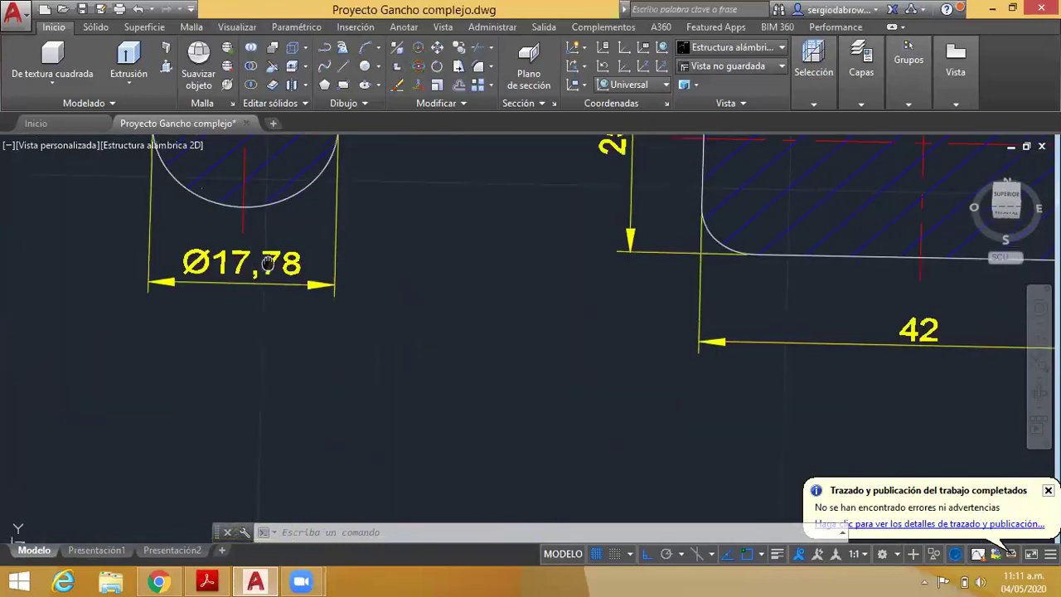
pyautogui.moveTo(269, 263); pyautogui.dragTo(278, 287, button='middle')
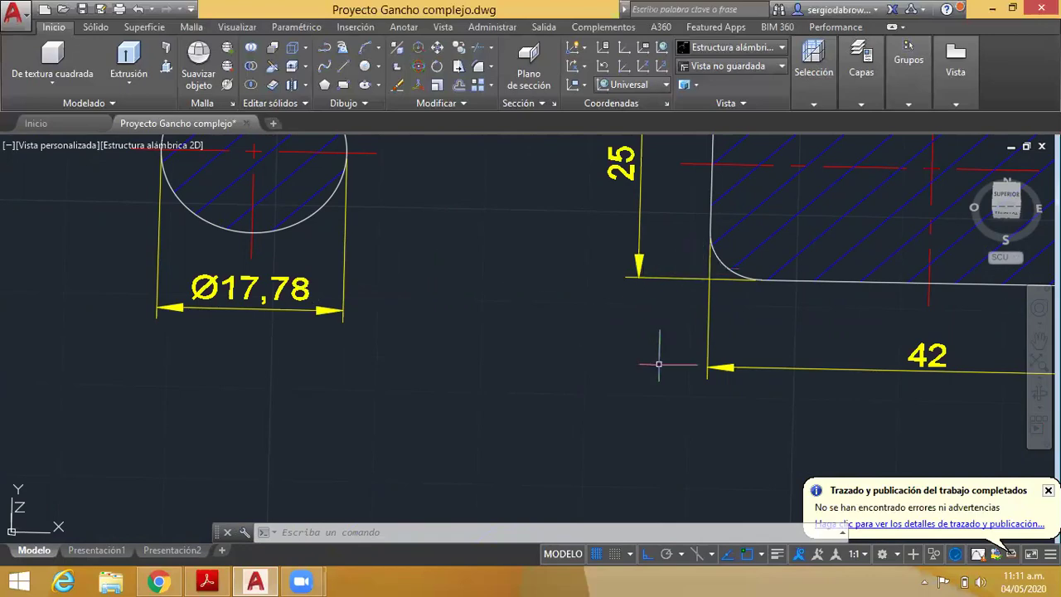
pyautogui.scroll(-2, 655, 362)
pyautogui.moveTo(639, 368); pyautogui.dragTo(500, 269, button='middle')
pyautogui.scroll(-2, 500, 268)
pyautogui.scroll(-2, 504, 298)
pyautogui.scroll(1, 496, 313)
pyautogui.moveTo(497, 313); pyautogui.dragTo(406, 287, button='middle')
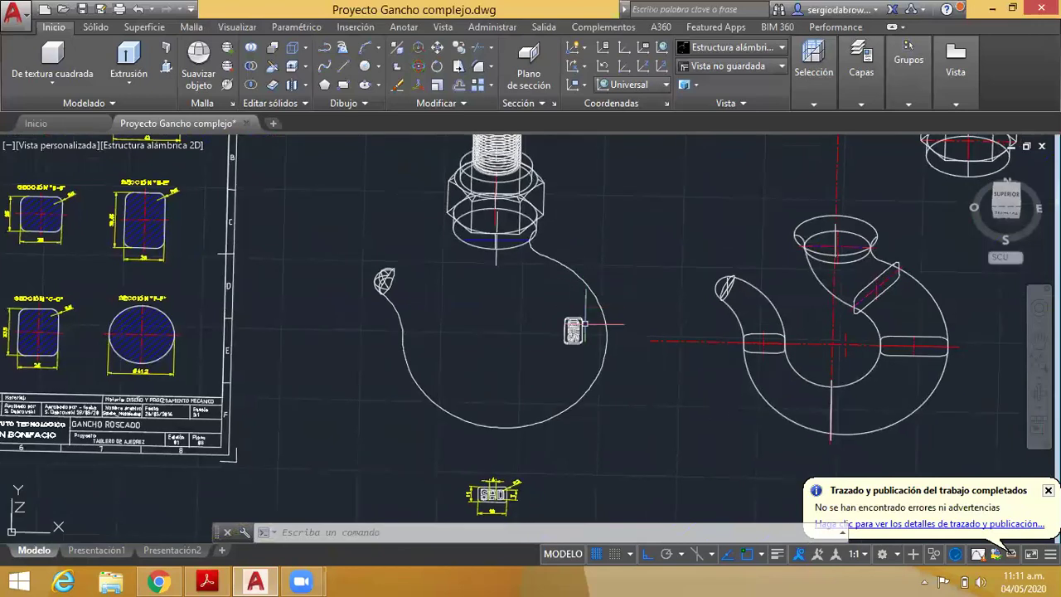
# - Inspect the curve running down from the hook tip, centring the tip in view
pyautogui.scroll(5, 669, 341)
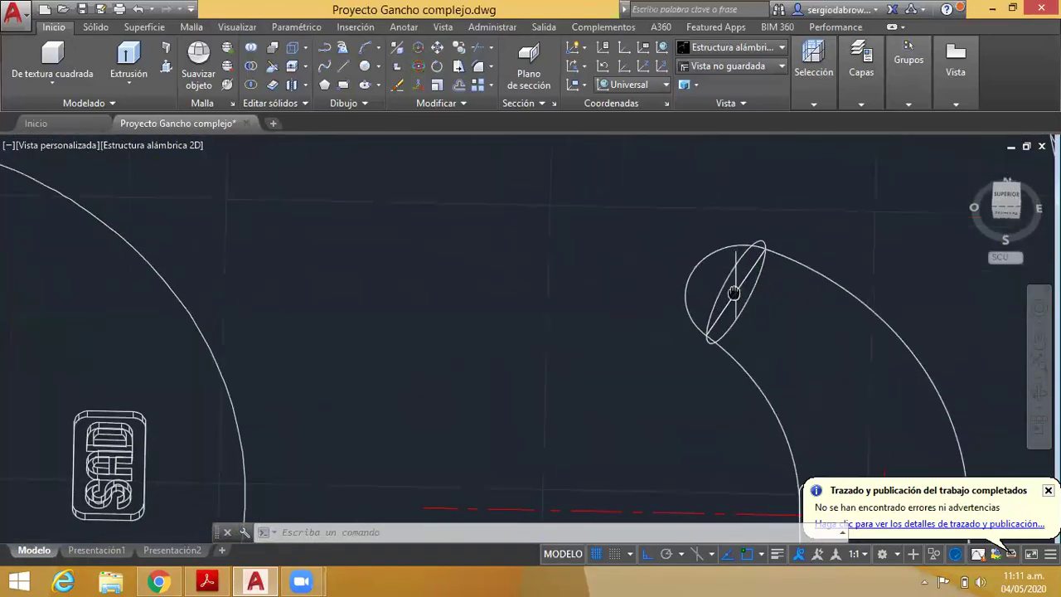
pyautogui.scroll(3, 669, 341)
pyautogui.click(694, 360)
pyautogui.moveTo(709, 352); pyautogui.dragTo(587, 469, button='middle')
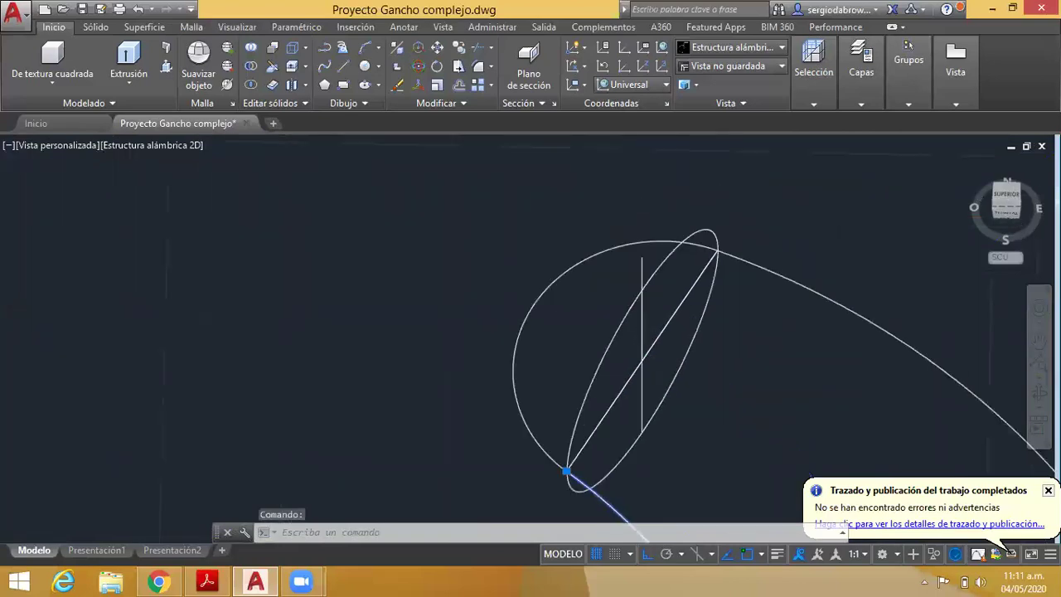
pyautogui.moveTo(758, 248); pyautogui.dragTo(697, 231, button='middle')
pyautogui.moveTo(701, 277); pyautogui.dragTo(678, 271, button='middle')
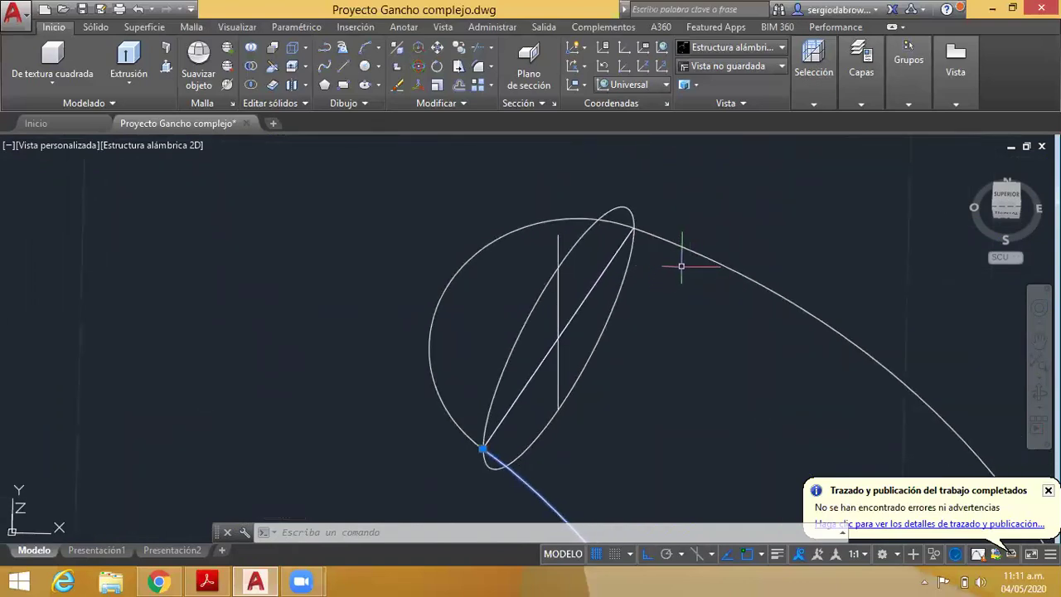
pyautogui.moveTo(731, 341); pyautogui.dragTo(714, 318, button='middle')
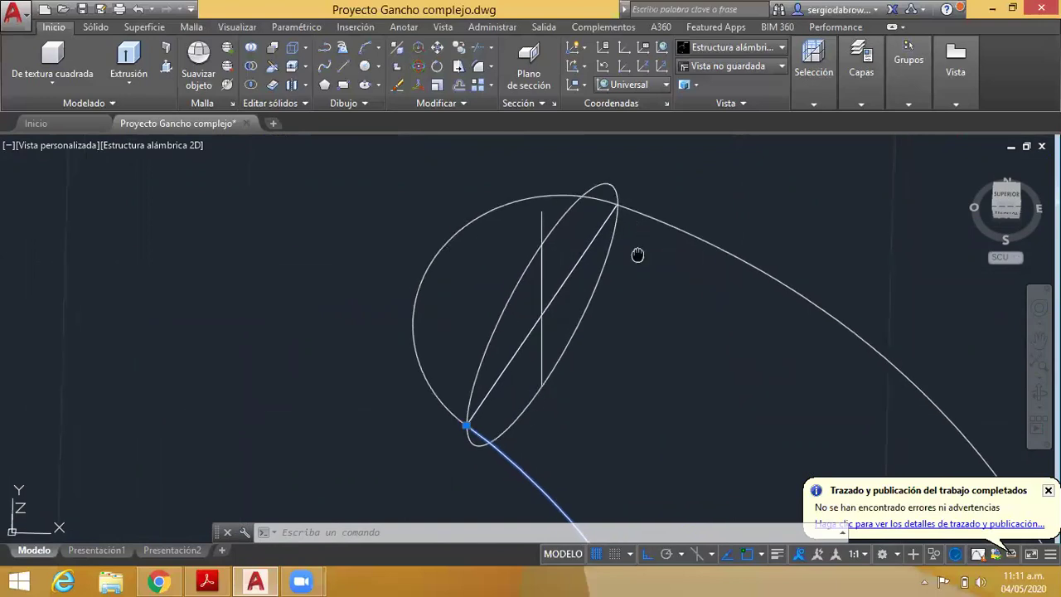
pyautogui.moveTo(637, 254); pyautogui.dragTo(658, 268, button='middle')
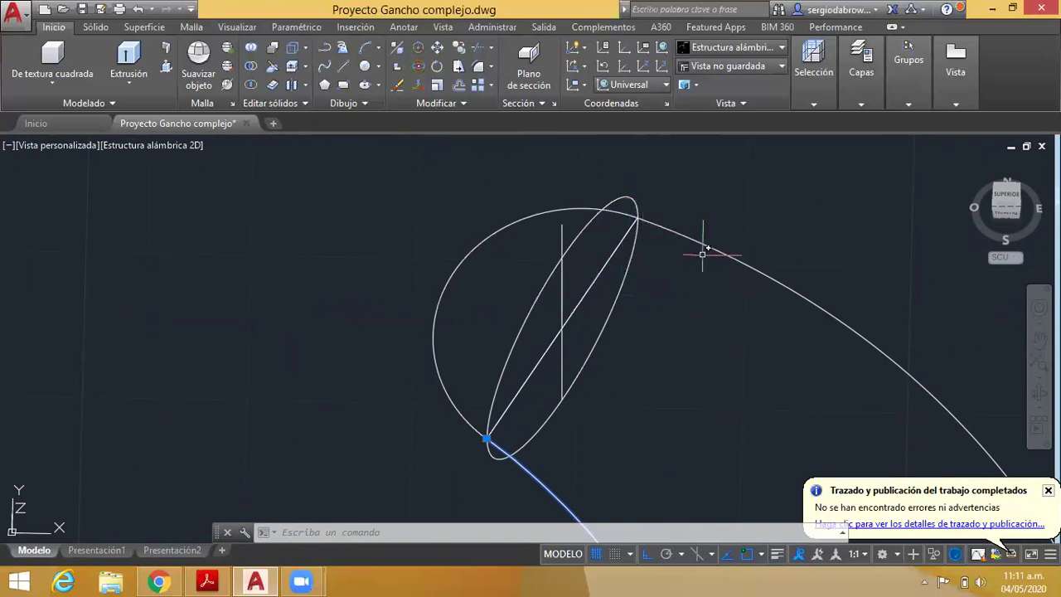
pyautogui.scroll(-3, 692, 281)
pyautogui.moveTo(685, 300); pyautogui.dragTo(590, 247, button='middle')
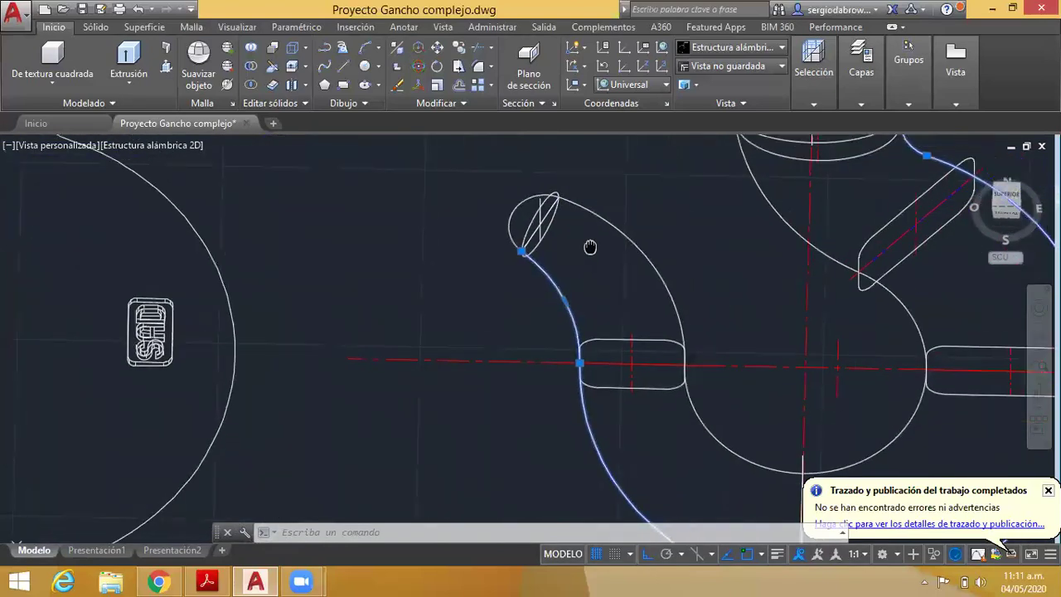
pyautogui.scroll(2, 584, 241)
pyautogui.press('Escape')
pyautogui.scroll(1, 543, 236)
pyautogui.scroll(1, 534, 248)
# - Erase the small ellipse and the vertical line at the hook tip
pyautogui.click(531, 247)
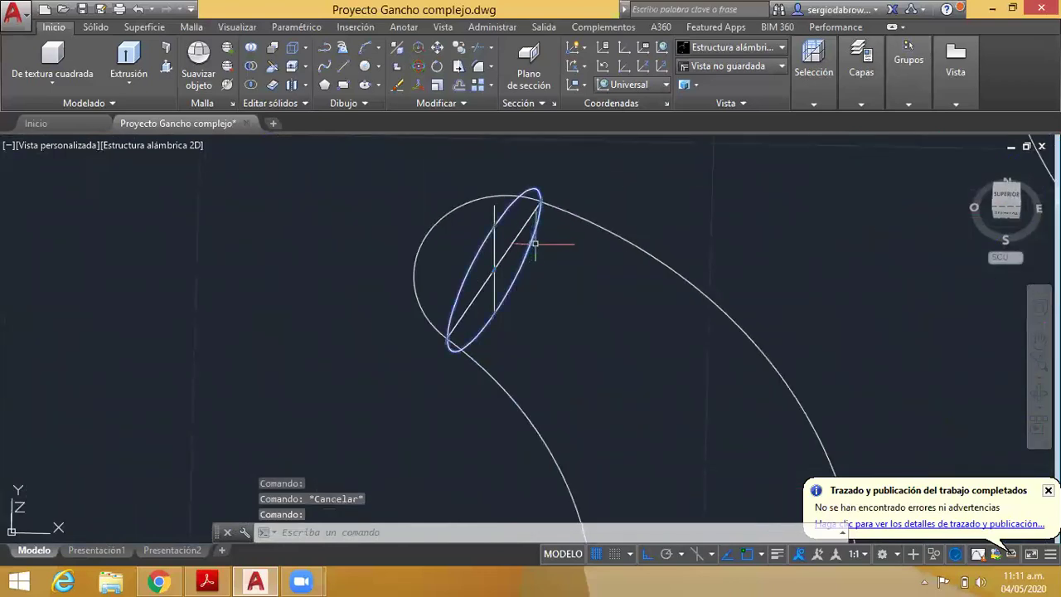
pyautogui.press('Delete')
pyautogui.scroll(-1, 493, 251)
pyautogui.click(503, 239)
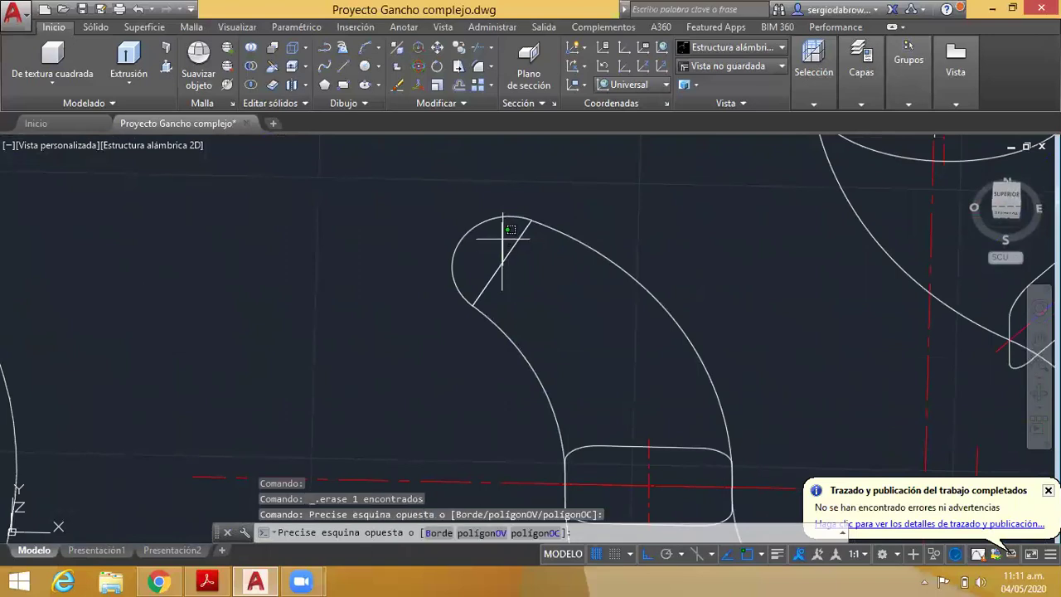
pyautogui.click(502, 238)
pyautogui.press('Delete')
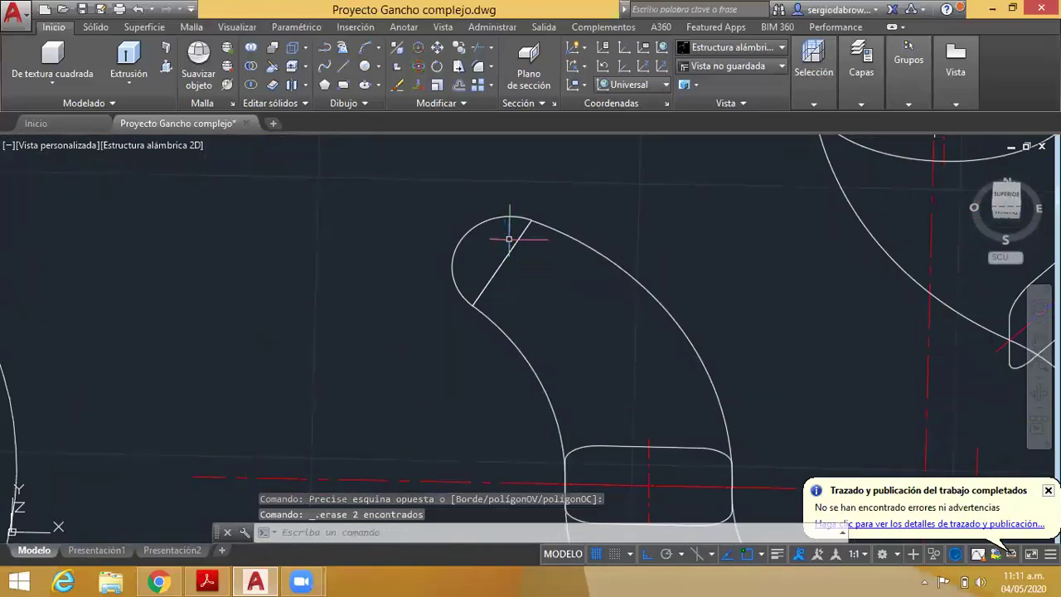
# - Erase the two remaining straight lines inside the hook tip
pyautogui.moveTo(463, 237)
pyautogui.mouseDown(button='middle')
pyautogui.moveTo(442, 239)
pyautogui.moveTo(562, 266)
pyautogui.mouseUp(button='middle')
pyautogui.scroll(2, 442, 238)
pyautogui.scroll(-5, 434, 249)
pyautogui.scroll(4, 562, 266)
pyautogui.click(540, 255)
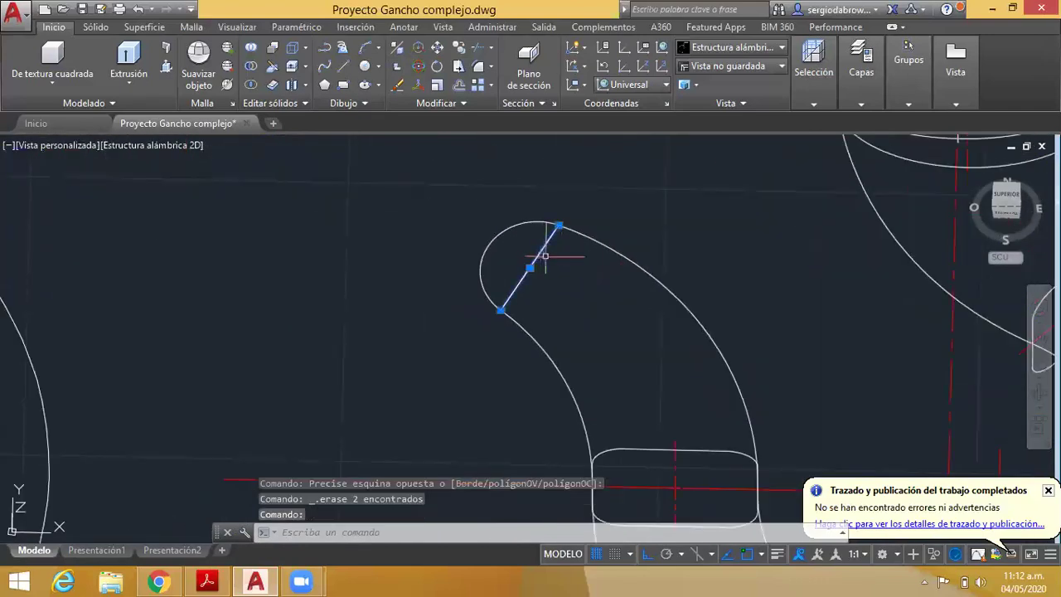
pyautogui.press('Delete')
pyautogui.click(547, 233)
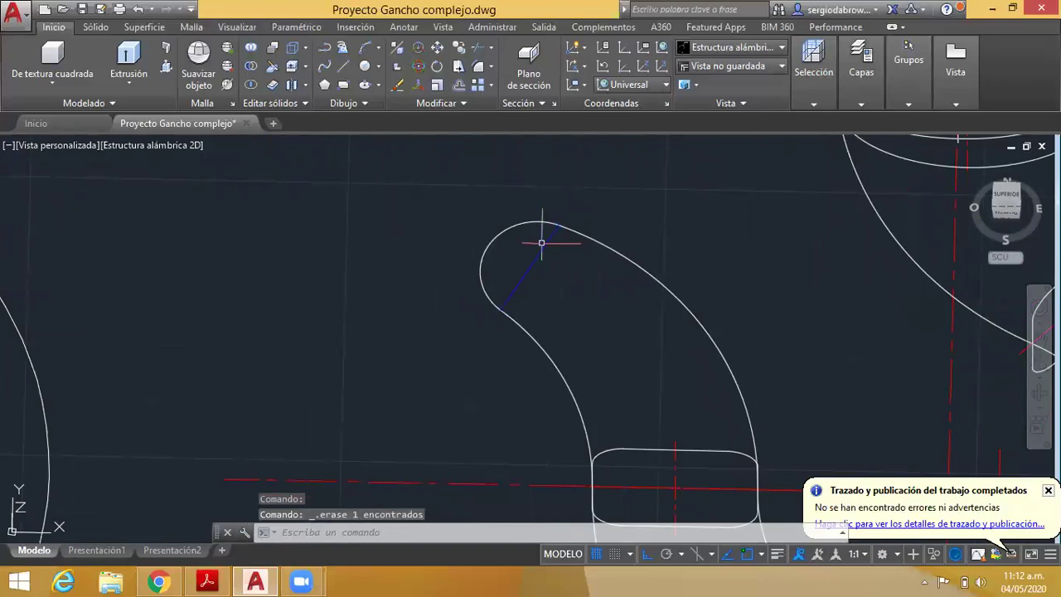
pyautogui.press('Delete')
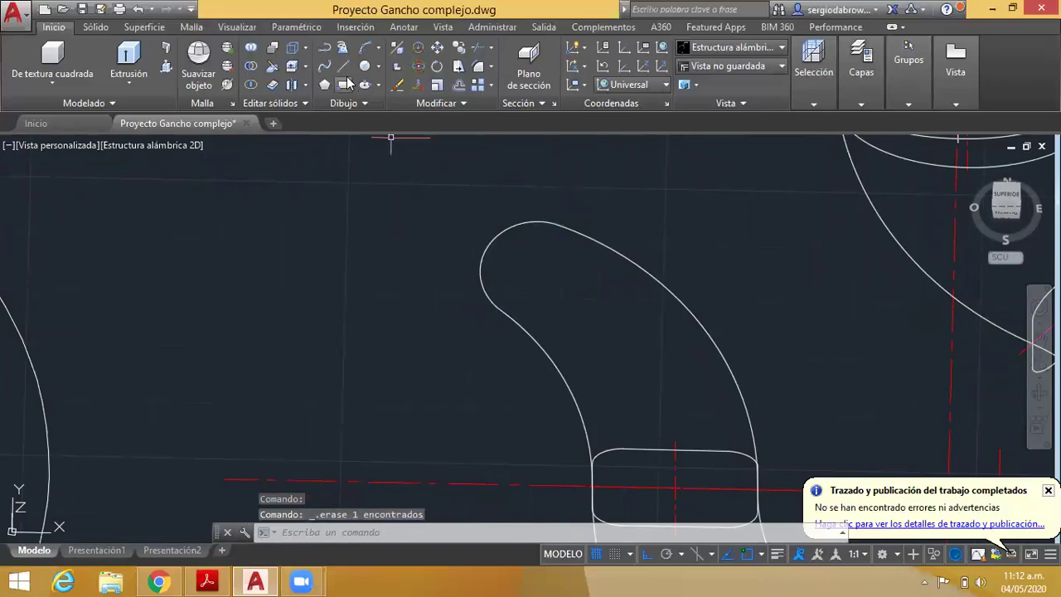
# - Draw a straight line from the tip arc's lower endpoint to its upper endpoint
pyautogui.click(343, 66)
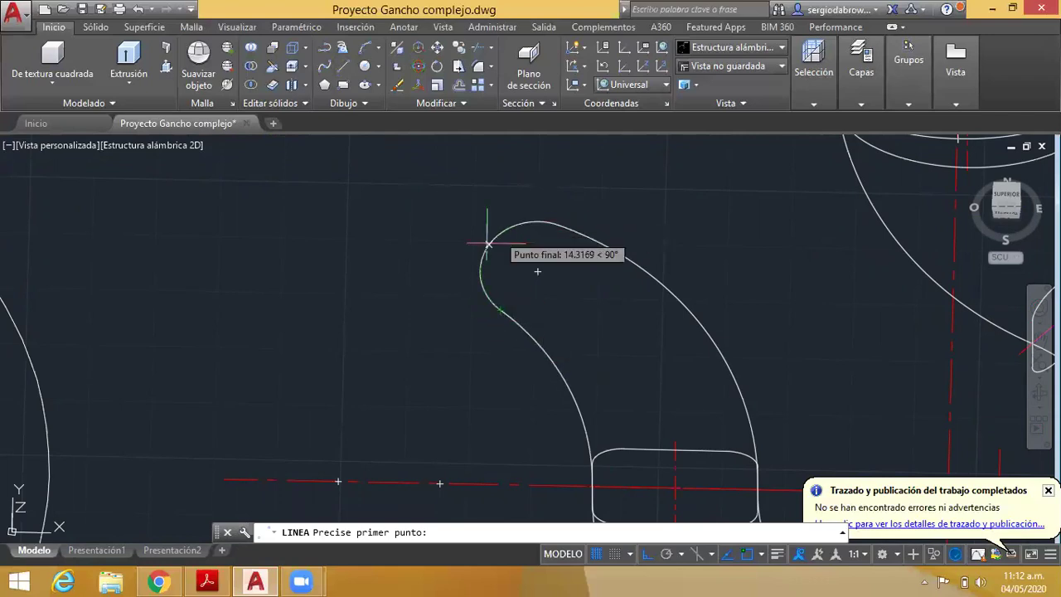
pyautogui.click(500, 310)
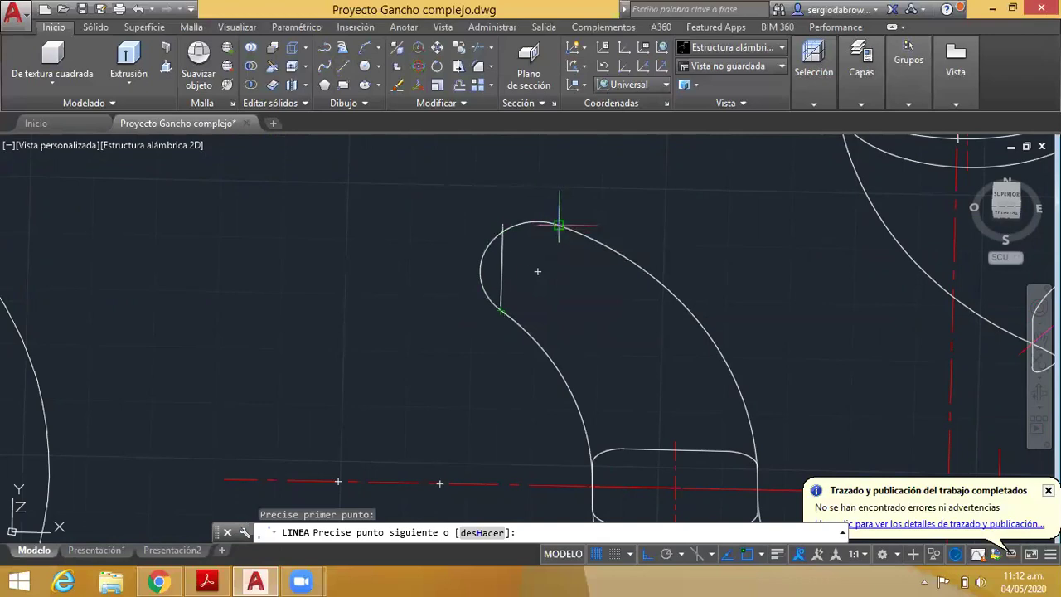
pyautogui.click(559, 223)
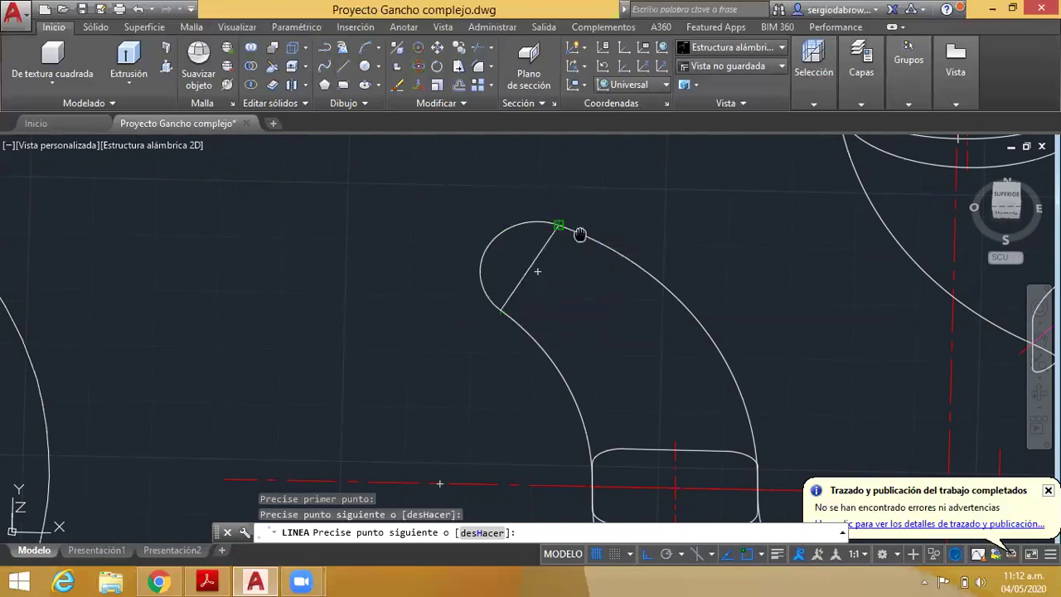
pyautogui.moveTo(581, 234); pyautogui.dragTo(575, 212, button='middle')
pyautogui.press('Escape')
pyautogui.scroll(-3, 553, 208)
pyautogui.click(517, 192)
pyautogui.scroll(4, 518, 192)
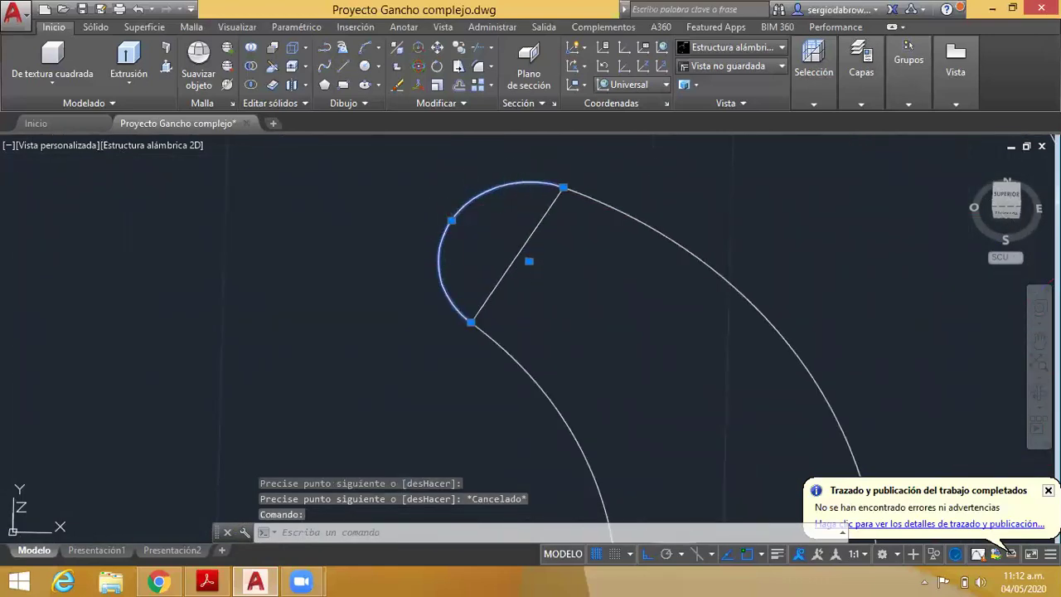
pyautogui.press('Escape')
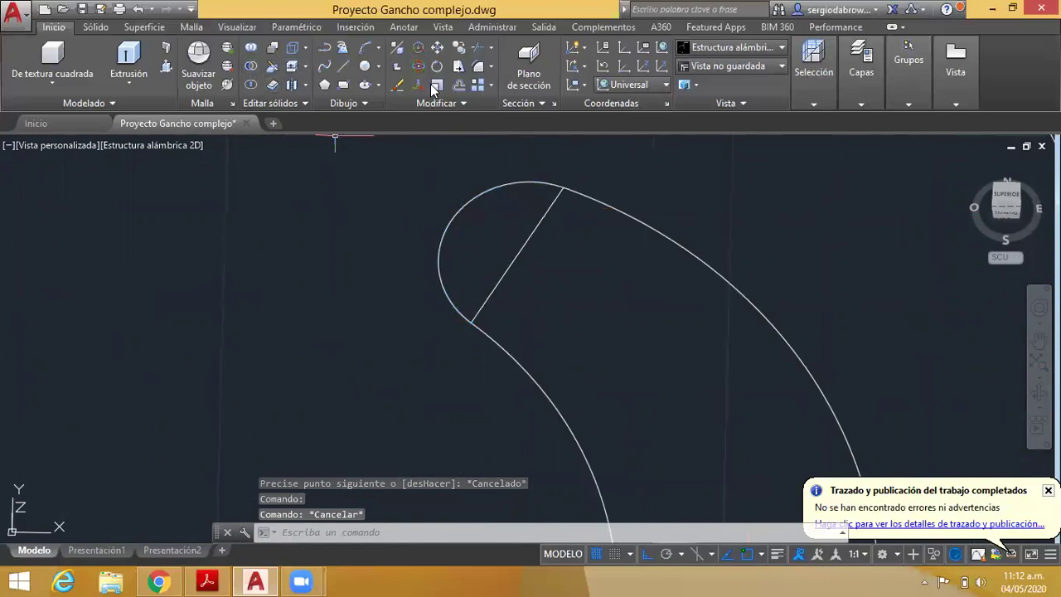
# - Draw a 2-point circle on the tip line's endpoints, closing the stray Help window
pyautogui.click(378, 66)
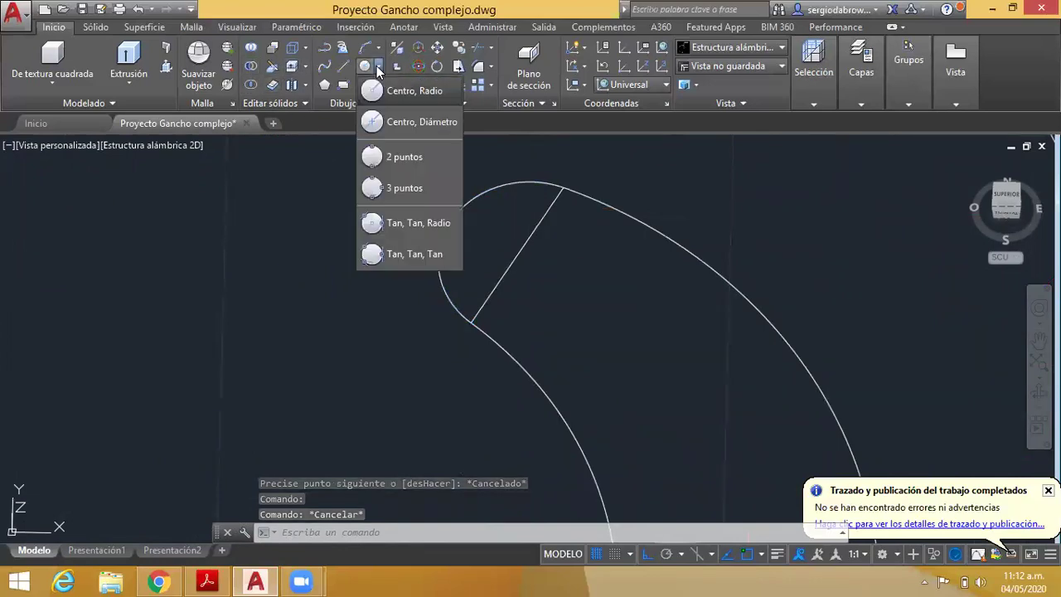
pyautogui.click(402, 157)
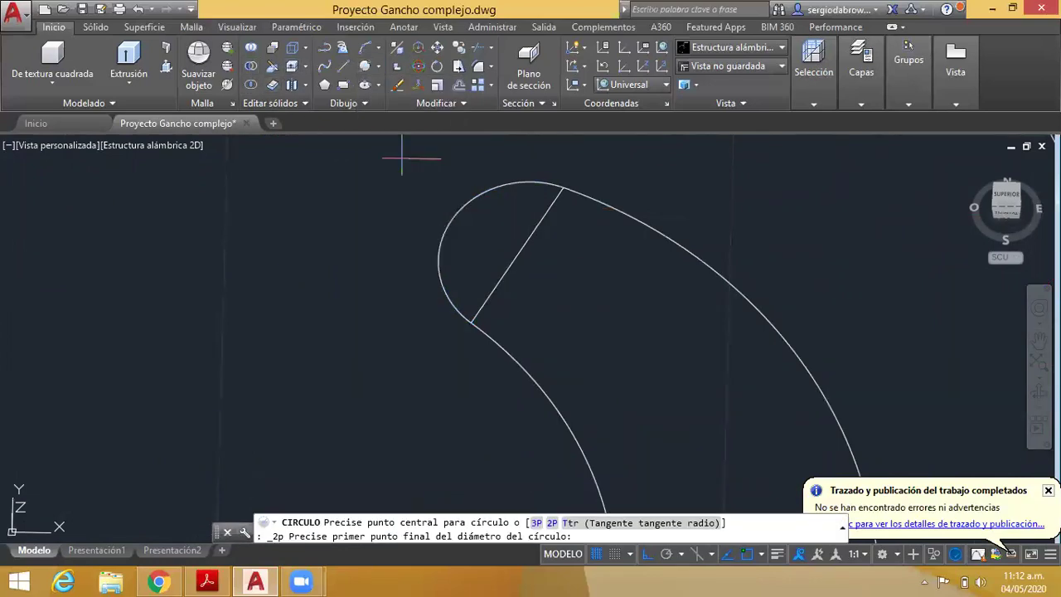
pyautogui.click(471, 323)
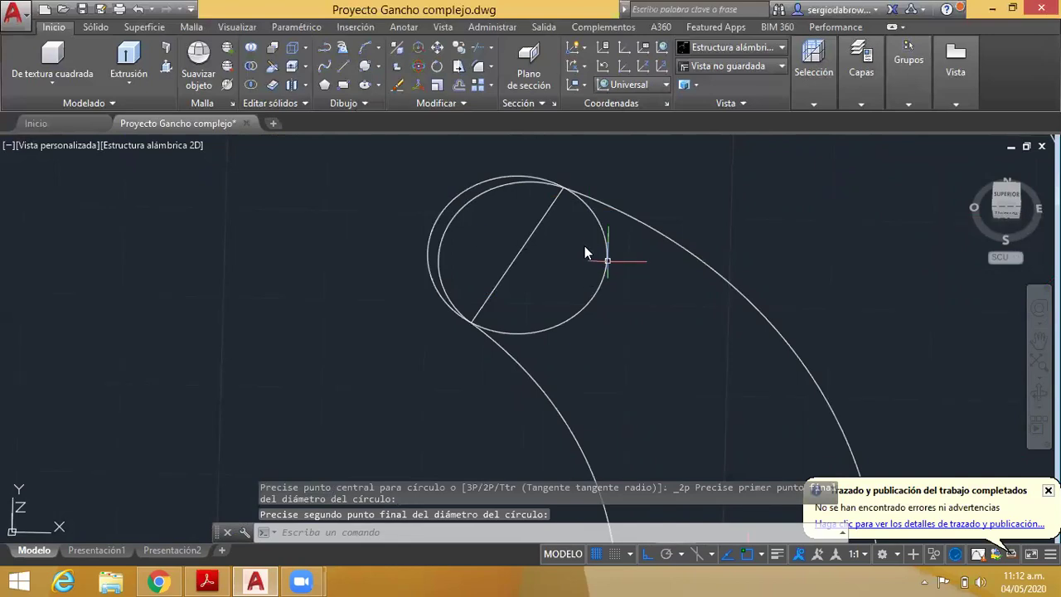
pyautogui.press('F1')
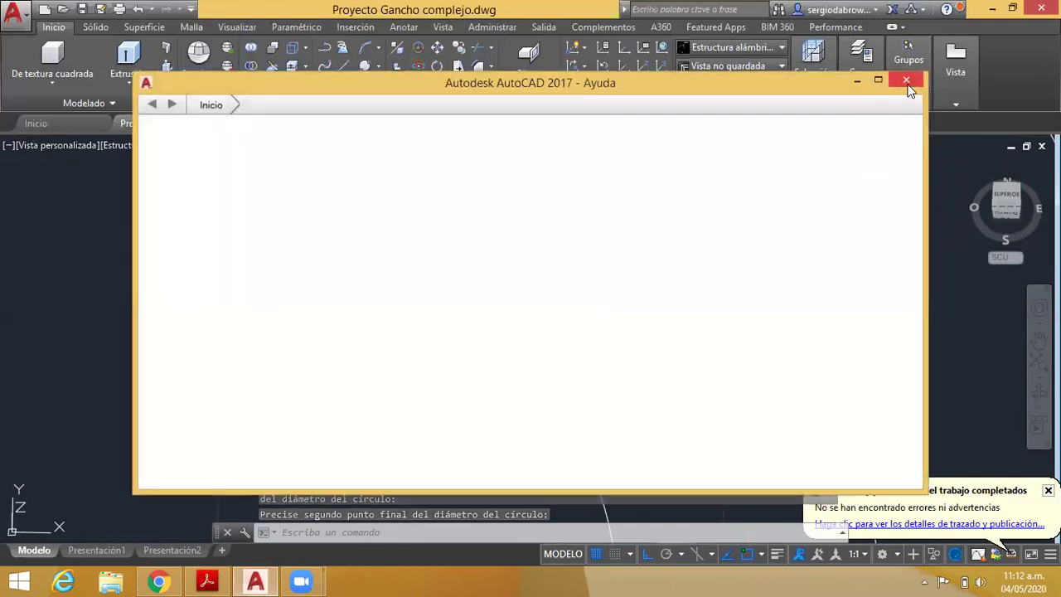
pyautogui.click(905, 82)
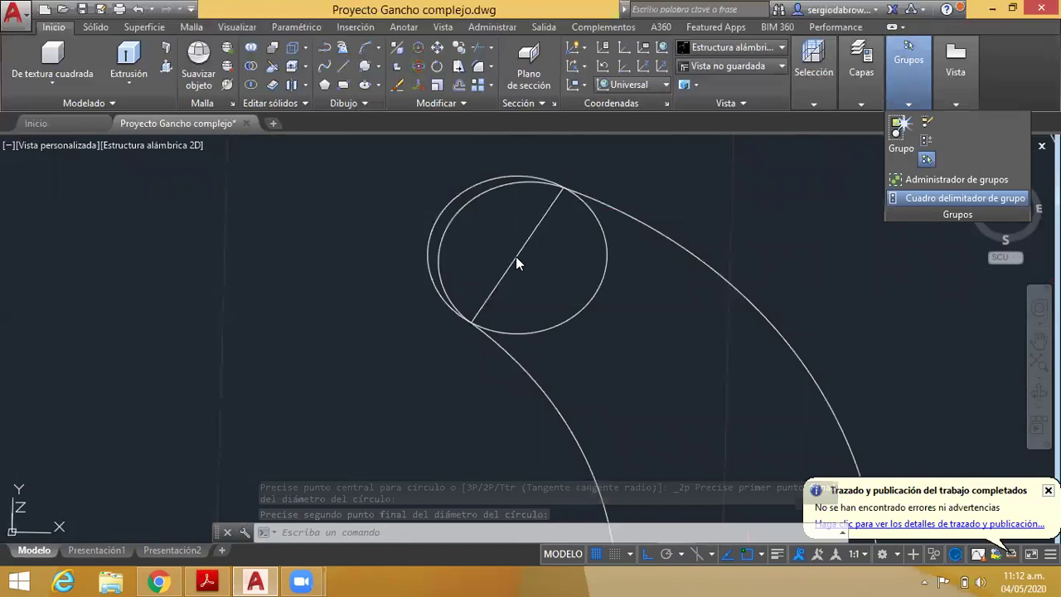
pyautogui.press('Escape')
pyautogui.click(516, 257)
# - Copy the small circle to a spot off to the left
pyautogui.click(458, 49)
pyautogui.click(654, 285)
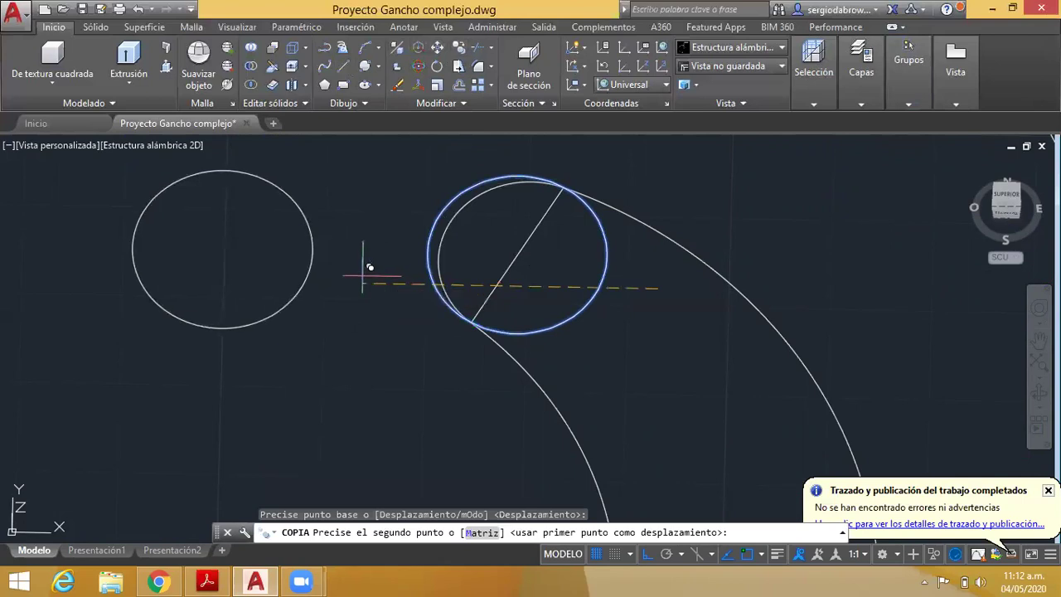
pyautogui.click(362, 276)
pyautogui.press('Escape')
pyautogui.moveTo(339, 208); pyautogui.dragTo(412, 231, button='middle')
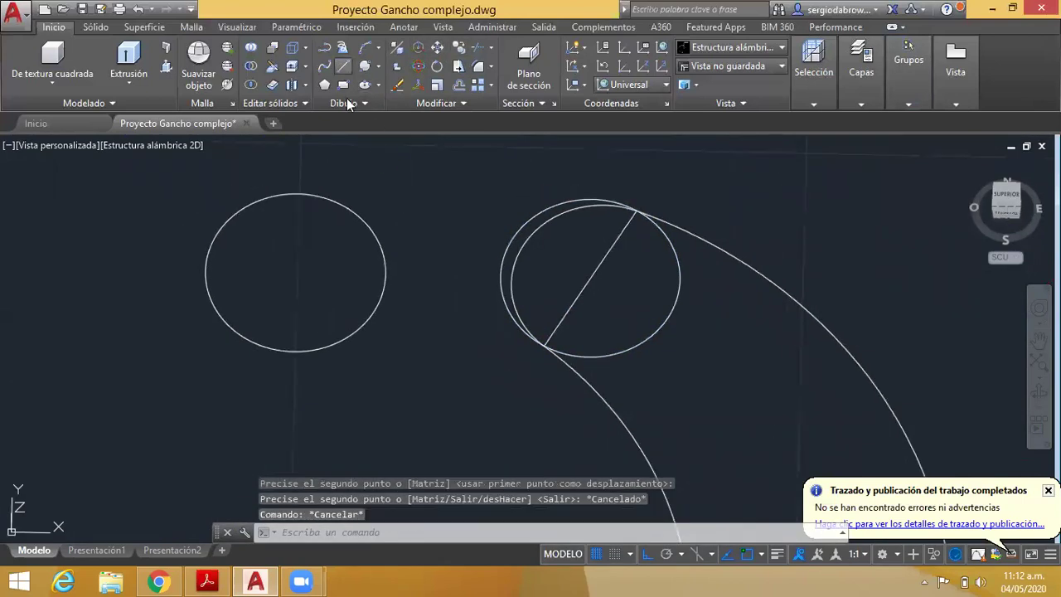
# - In Top view, draw a vertical line from the copy's centre and stretch it below the circle
pyautogui.click(343, 67)
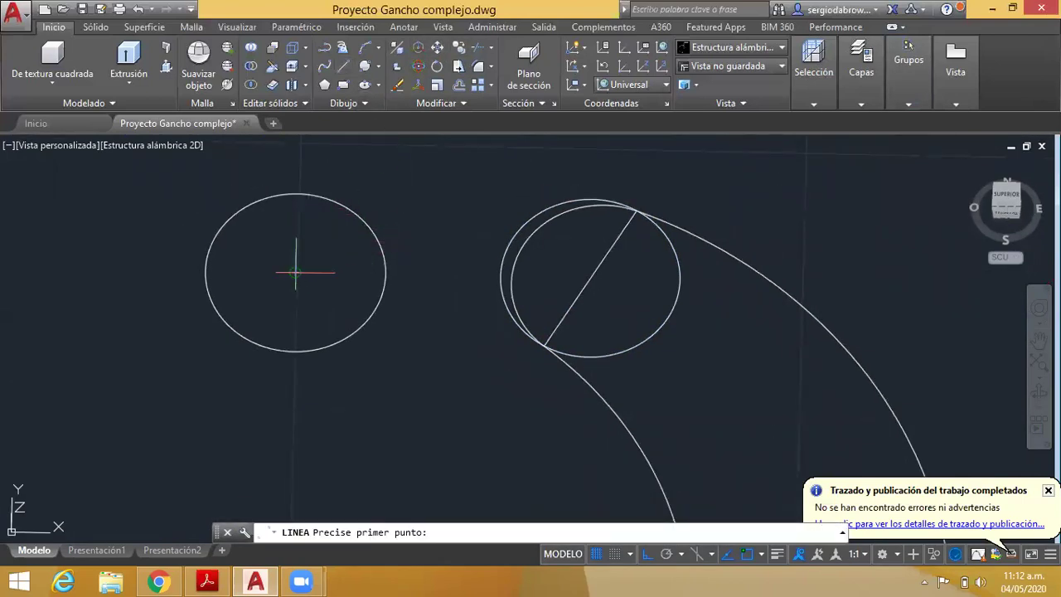
pyautogui.click(295, 271)
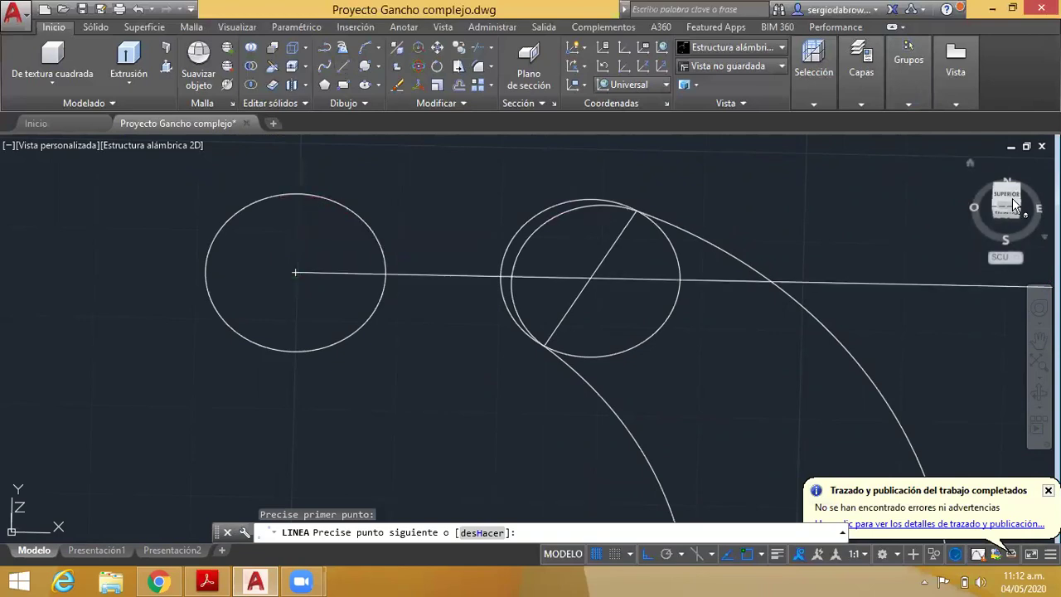
pyautogui.click(986, 208)
pyautogui.scroll(5, 674, 218)
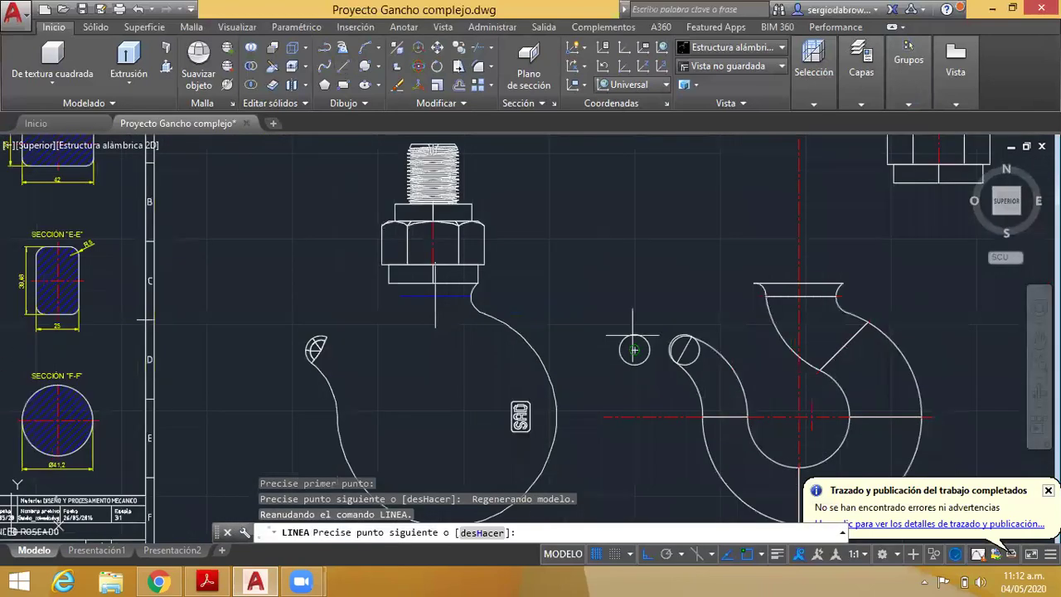
pyautogui.scroll(6, 675, 218)
pyautogui.moveTo(630, 191); pyautogui.dragTo(613, 402, button='middle')
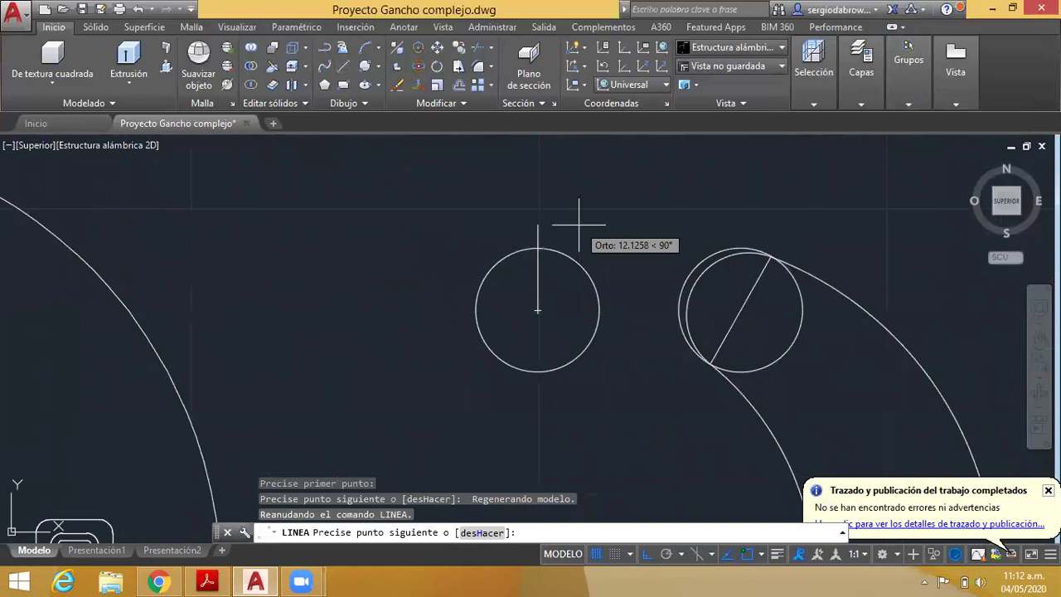
pyautogui.press('Escape')
pyautogui.click(559, 273)
pyautogui.click(516, 287)
pyautogui.click(537, 307)
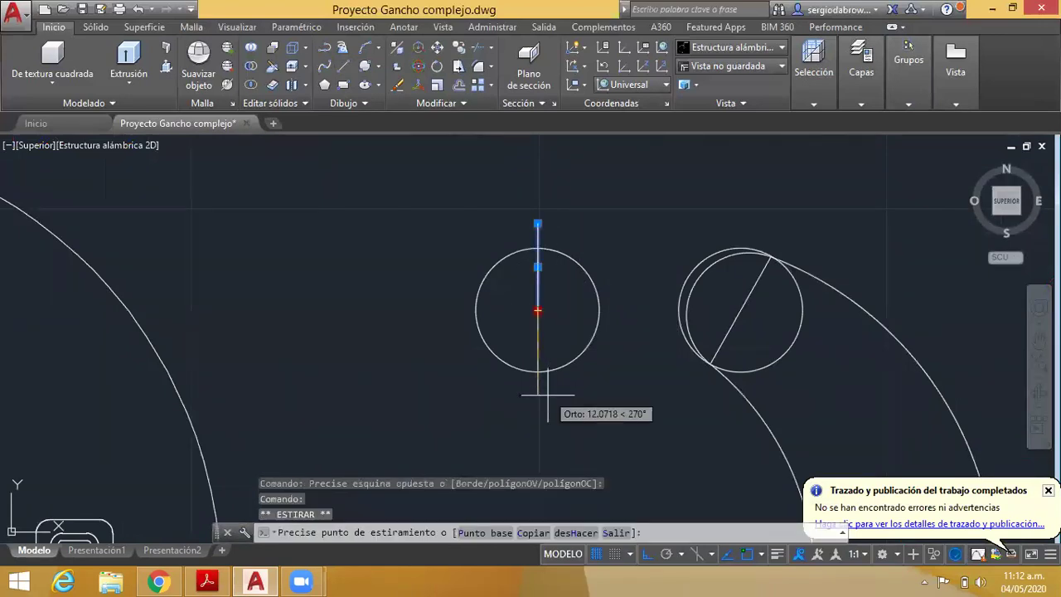
pyautogui.click(537, 373)
pyautogui.press('Escape')
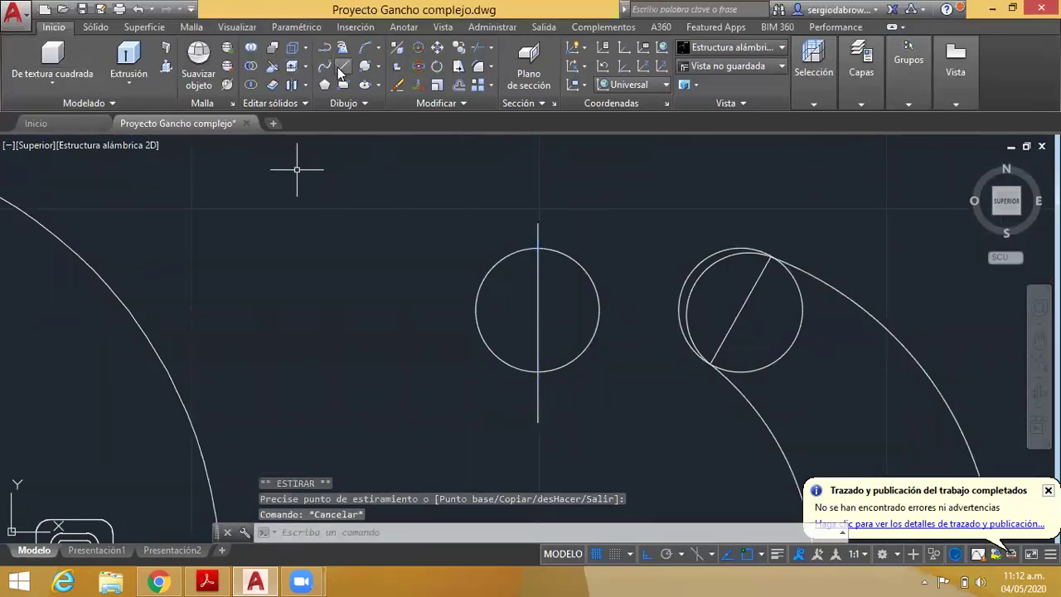
# - Draw a horizontal line rightward from the centre and stretch it left past the circle
pyautogui.click(340, 70)
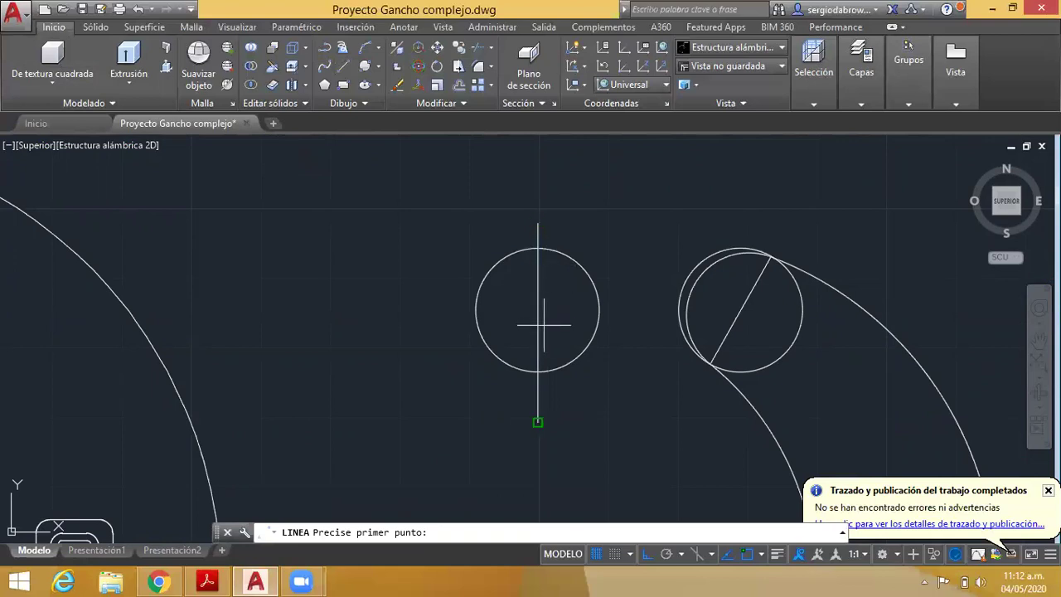
pyautogui.click(537, 310)
pyautogui.click(619, 311)
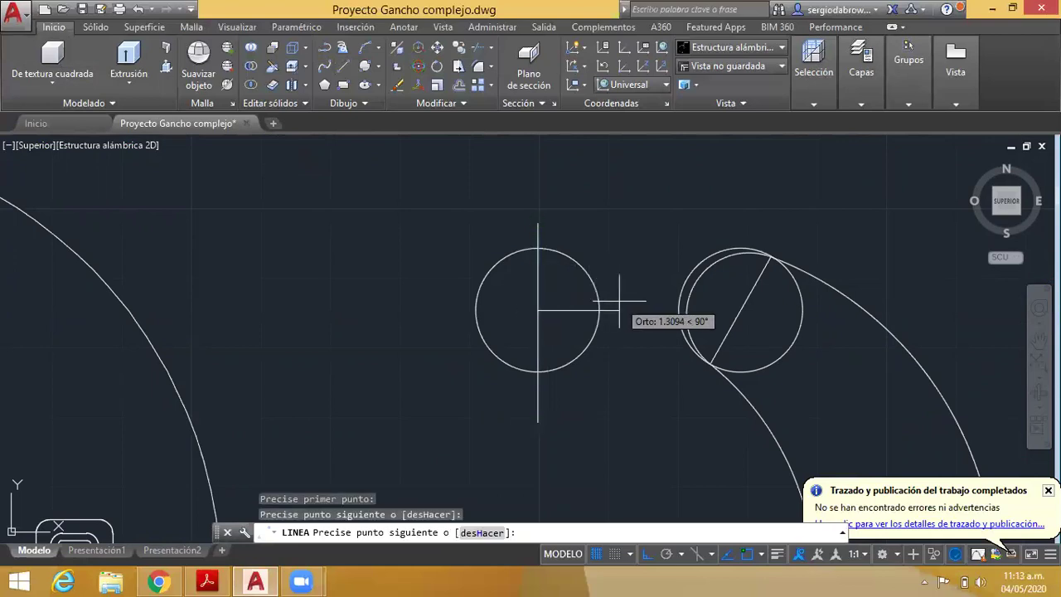
pyautogui.press('Escape')
pyautogui.click(534, 312)
pyautogui.click(538, 311)
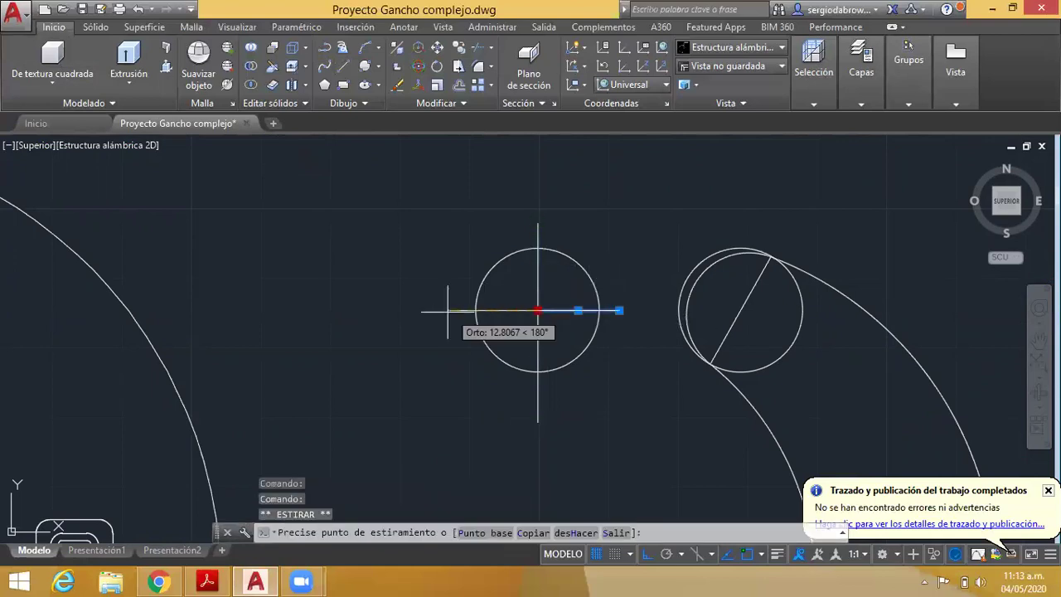
pyautogui.click(435, 310)
pyautogui.press('Escape')
# - Trim the cross-line stubs outside the circle, using the circle and lines as cutting edges
pyautogui.click(489, 49)
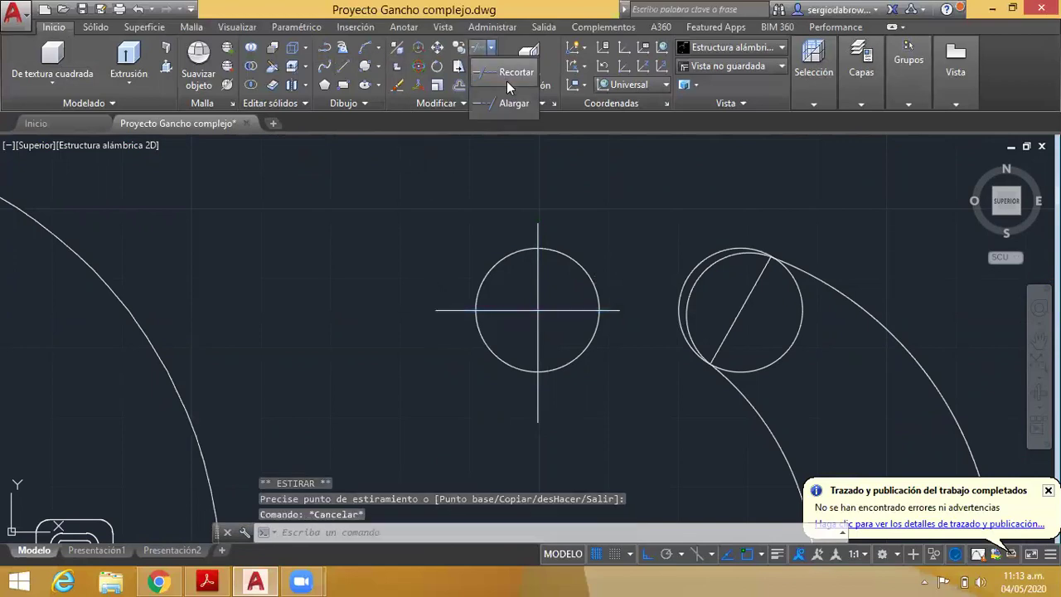
pyautogui.click(504, 73)
pyautogui.click(605, 194)
pyautogui.click(426, 469)
pyautogui.press('Return')
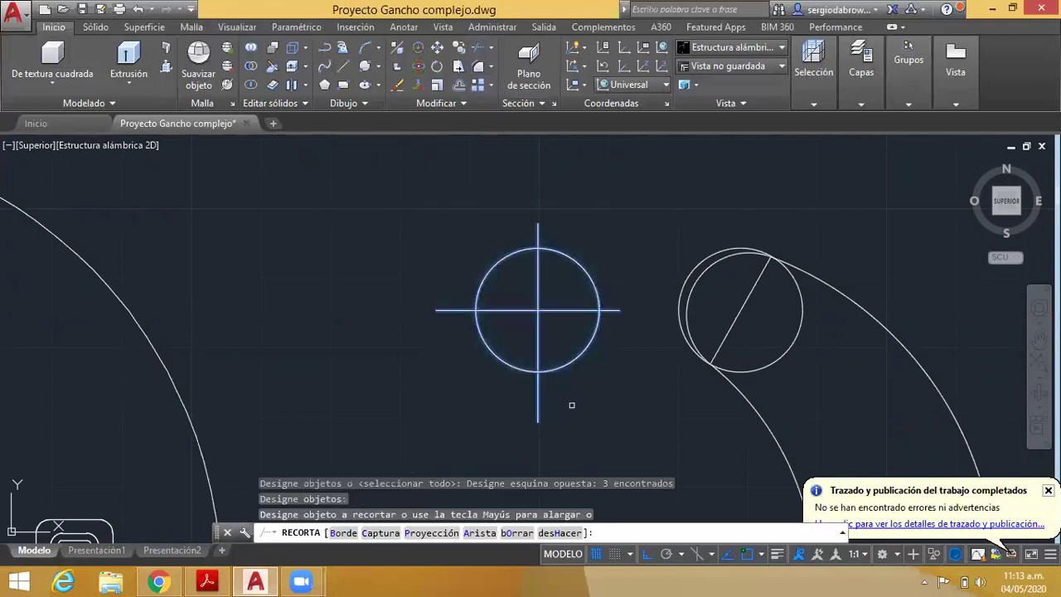
pyautogui.click(646, 261)
pyautogui.click(610, 312)
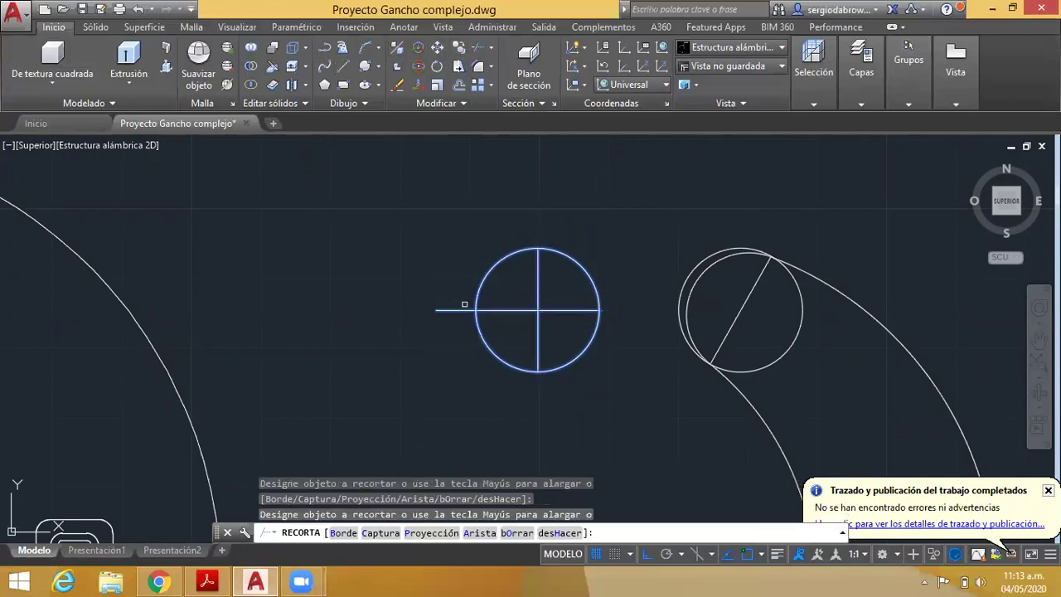
pyautogui.click(465, 310)
pyautogui.press('Escape')
# - Orbit the model into a tilted 3D view
pyautogui.scroll(-2, 587, 237)
pyautogui.moveTo(559, 241)
pyautogui.mouseDown(button='middle')
pyautogui.moveTo(556, 258)
pyautogui.moveTo(506, 253)
pyautogui.mouseUp(button='middle')
pyautogui.moveTo(519, 290)
pyautogui.keyDown('shift'); pyautogui.mouseDown(button='middle')
pyautogui.moveTo(497, 284)
pyautogui.moveTo(542, 271)
pyautogui.moveTo(555, 224)
pyautogui.mouseUp(button='middle'); pyautogui.keyUp('shift')
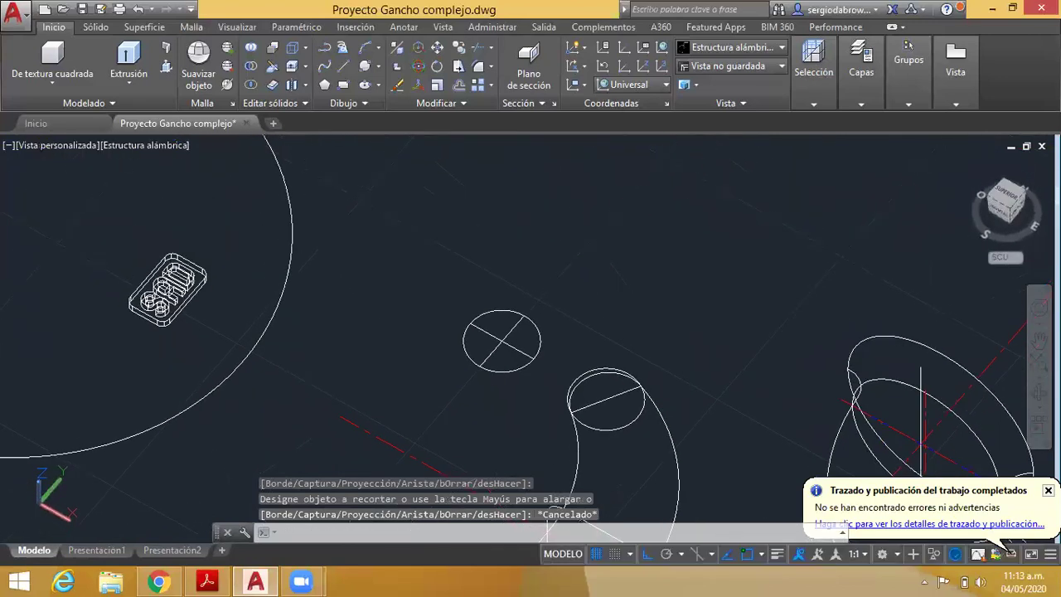
# - Draw a 20-unit line rising along +Z from the first small circle's centre
pyautogui.click(343, 66)
pyautogui.scroll(4, 468, 326)
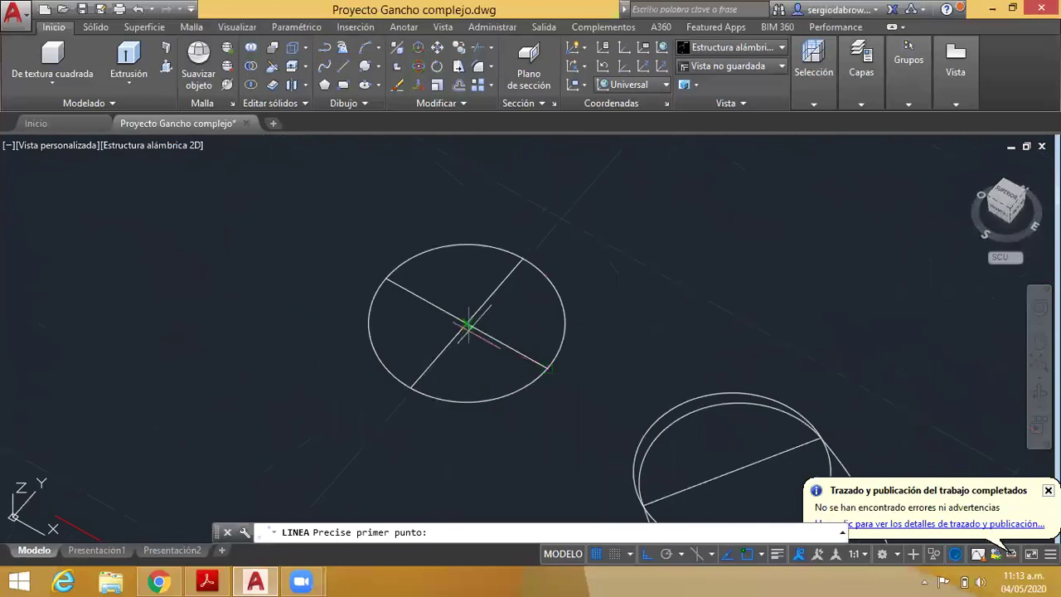
pyautogui.click(468, 326)
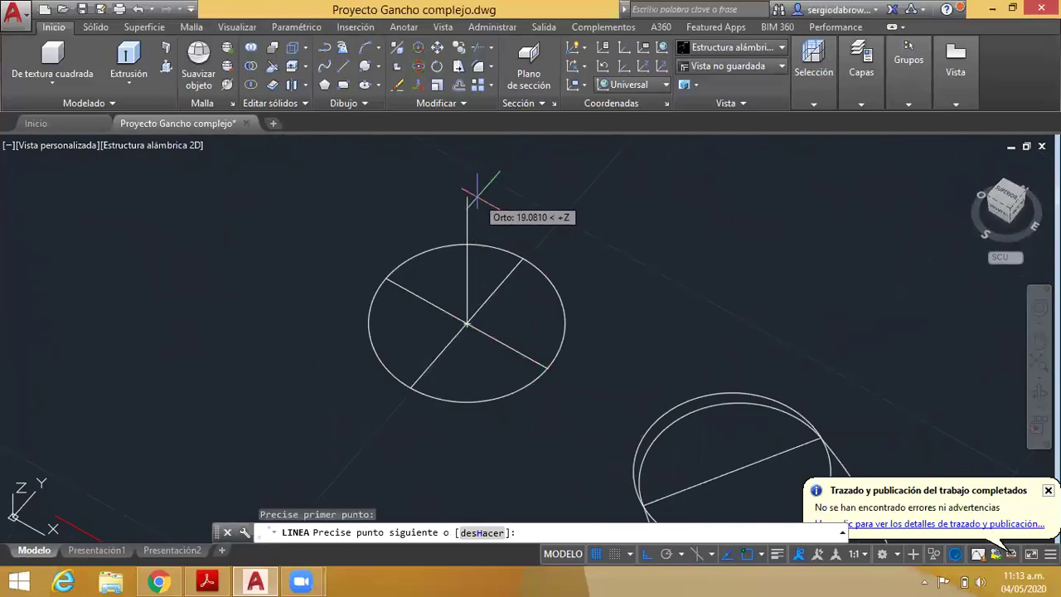
pyautogui.write('20')
pyautogui.press('Return')
pyautogui.press('Escape')
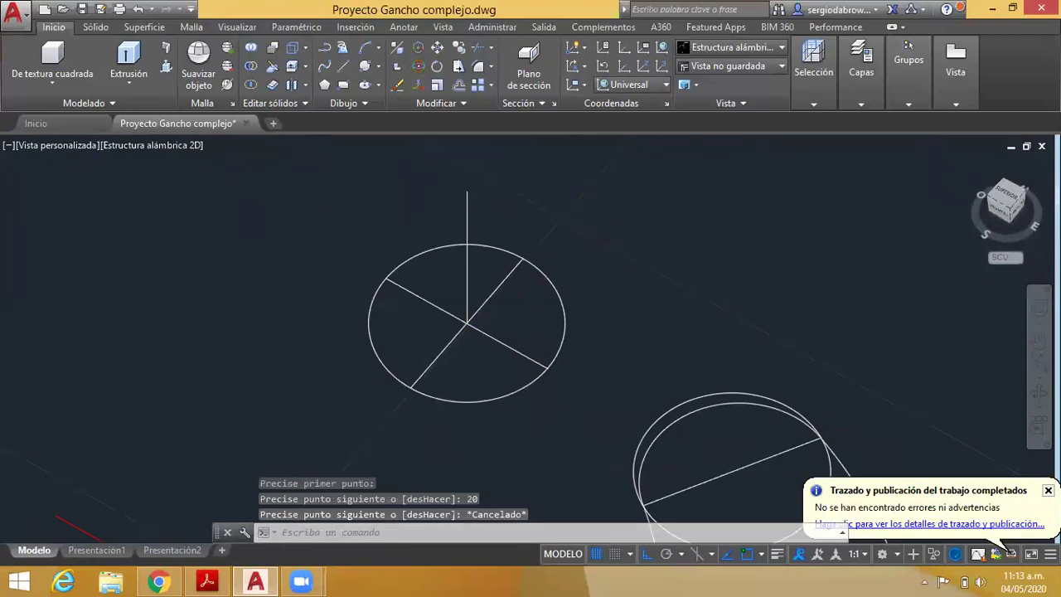
pyautogui.scroll(-2, 571, 150)
pyautogui.moveTo(677, 307); pyautogui.dragTo(648, 243, button='middle')
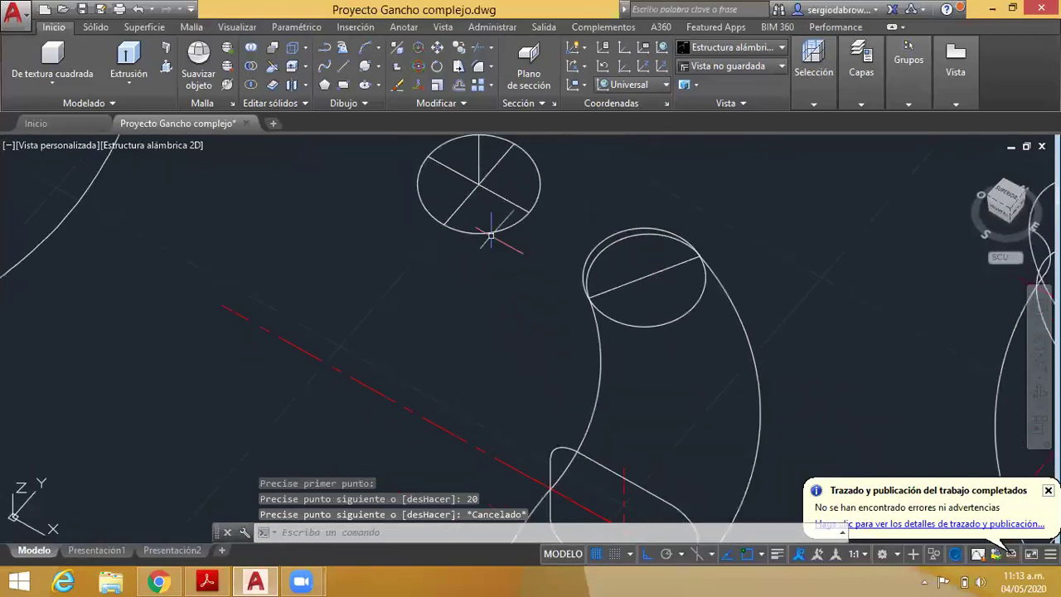
# - Draw another 20-unit line up along Z from the lower circle's centre
pyautogui.click(344, 67)
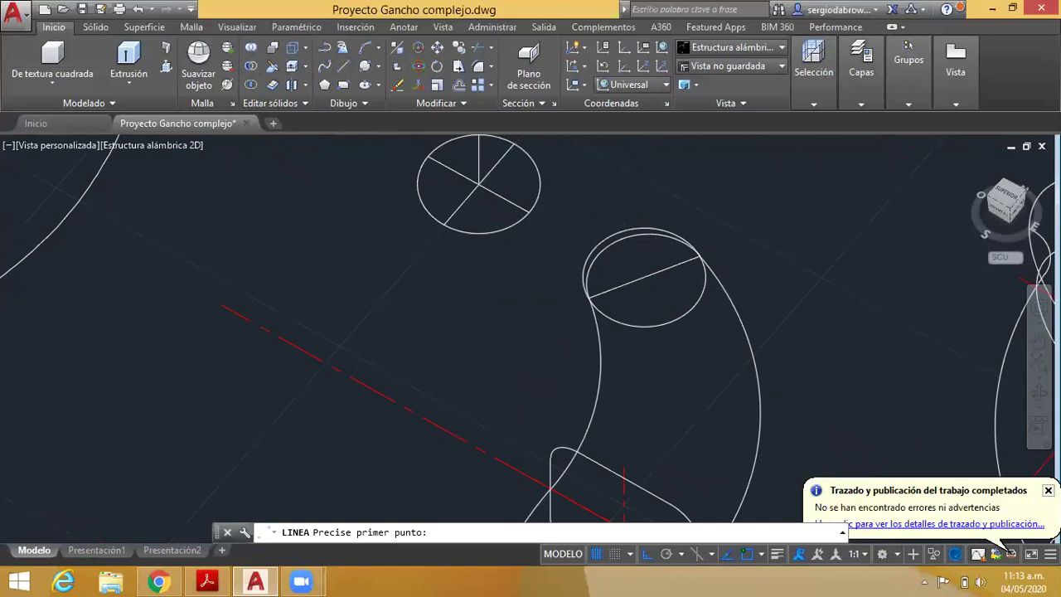
pyautogui.scroll(4, 663, 244)
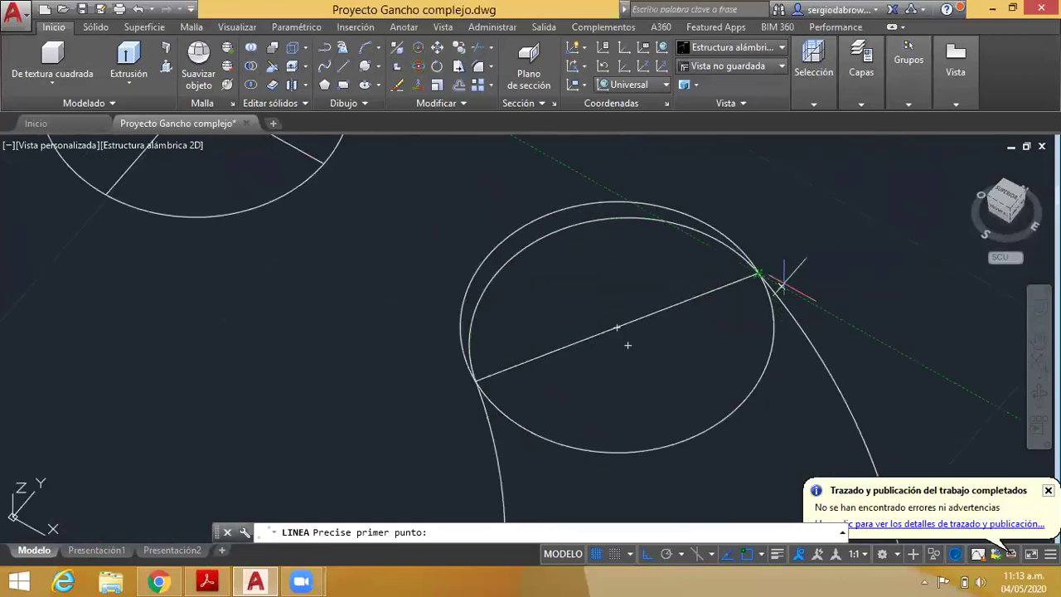
pyautogui.click(621, 321)
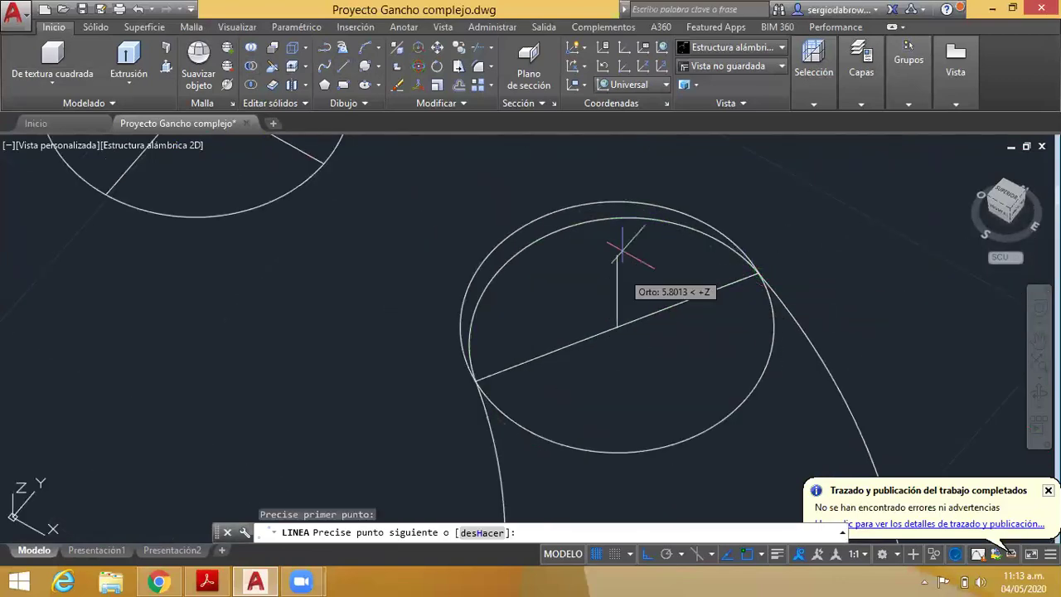
pyautogui.scroll(-2, 620, 244)
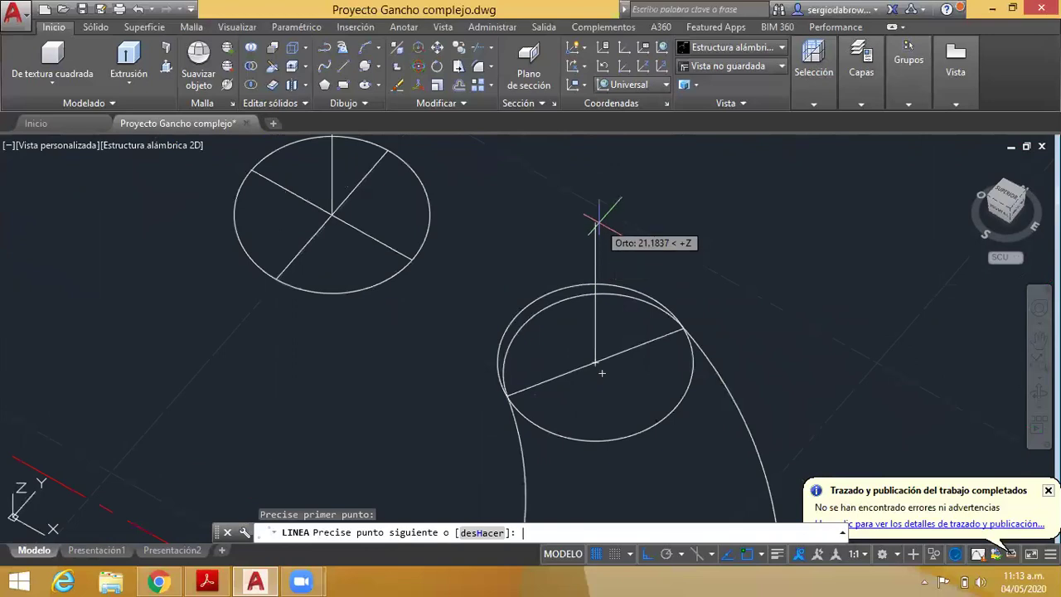
pyautogui.write('20')
pyautogui.press('Return')
pyautogui.press('Escape')
pyautogui.scroll(-2, 589, 218)
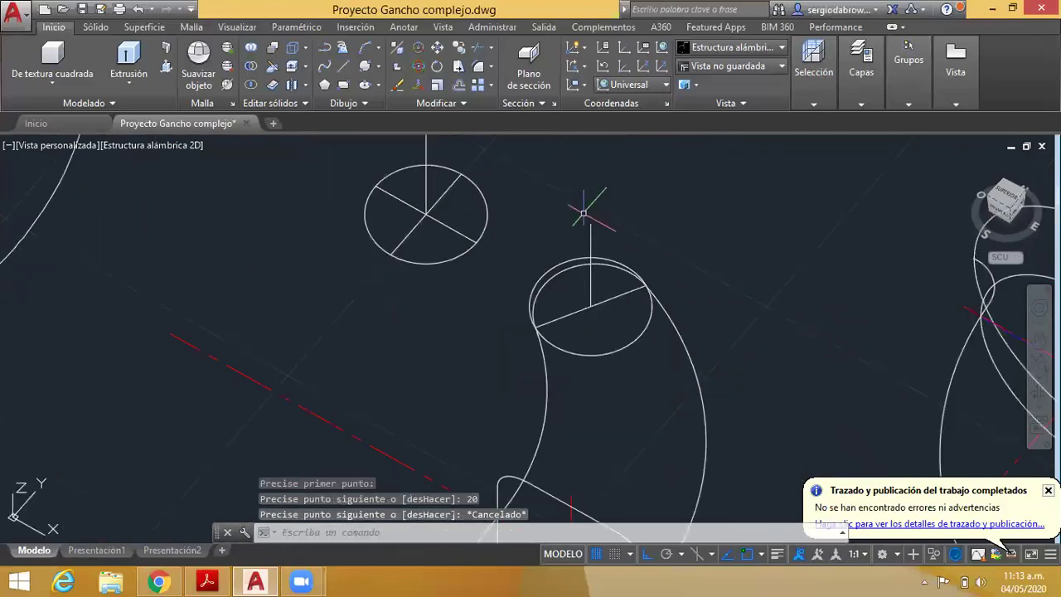
# - Window-select the upper circle together with its lines
pyautogui.moveTo(485, 245); pyautogui.dragTo(550, 289, button='middle')
pyautogui.press('Escape')
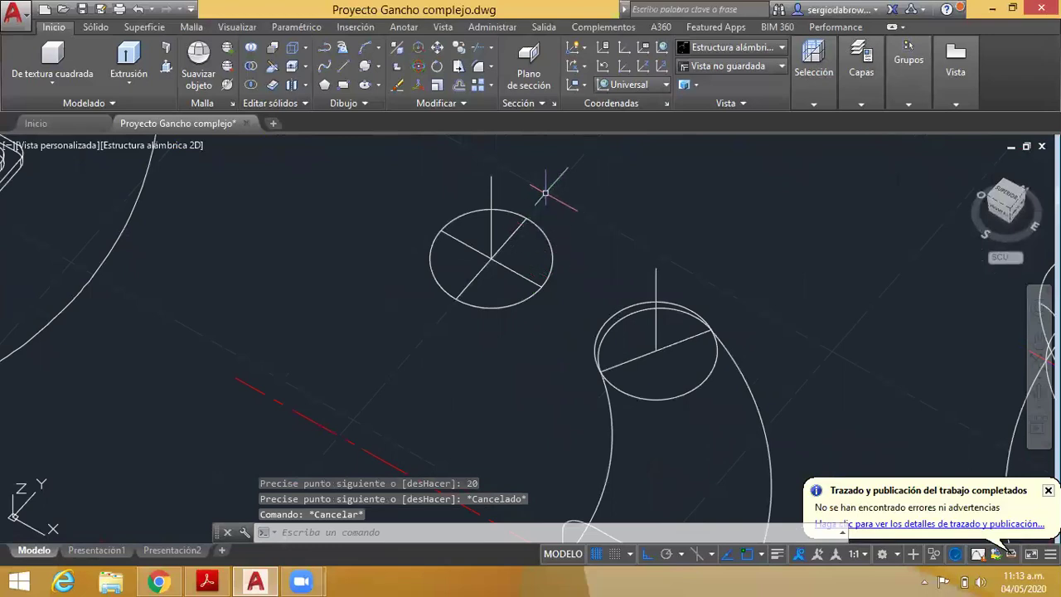
pyautogui.click(534, 166)
pyautogui.click(391, 319)
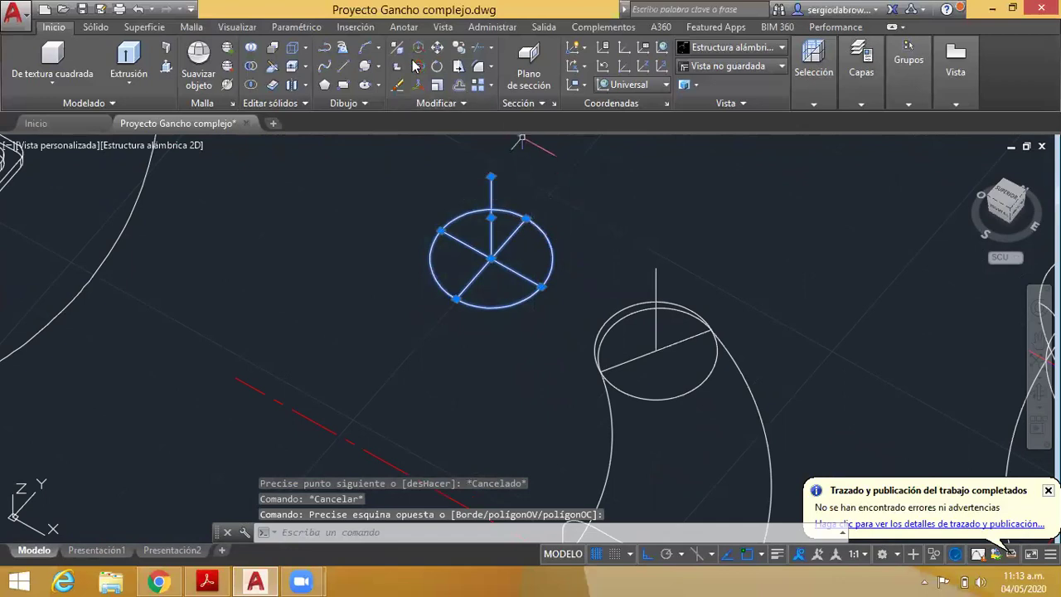
# - Rotate the selected circle and lines 90° in 3D about the circle's centre so it stands upright
pyautogui.click(436, 66)
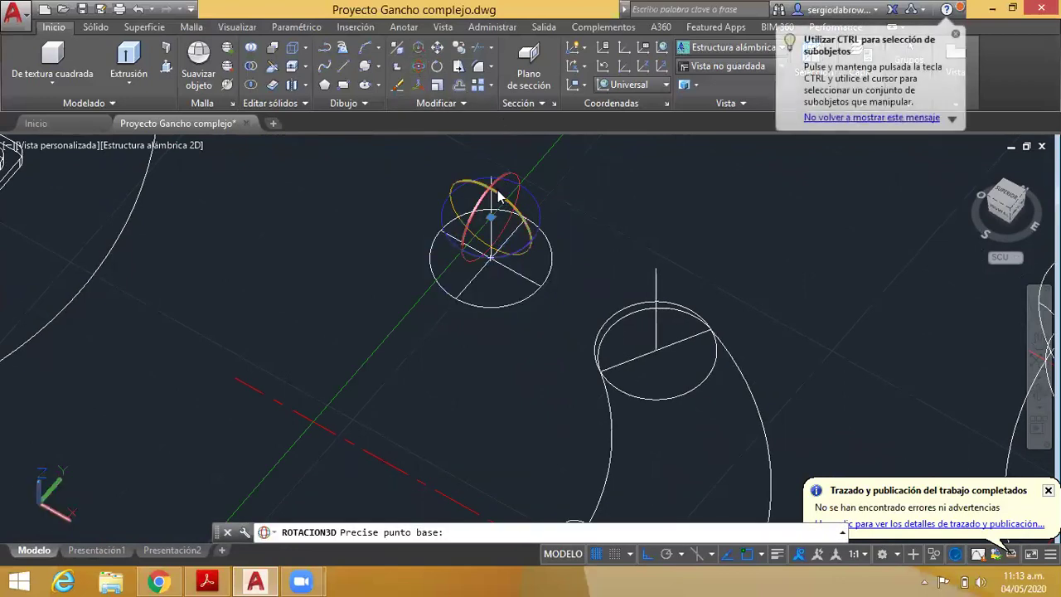
pyautogui.click(455, 199)
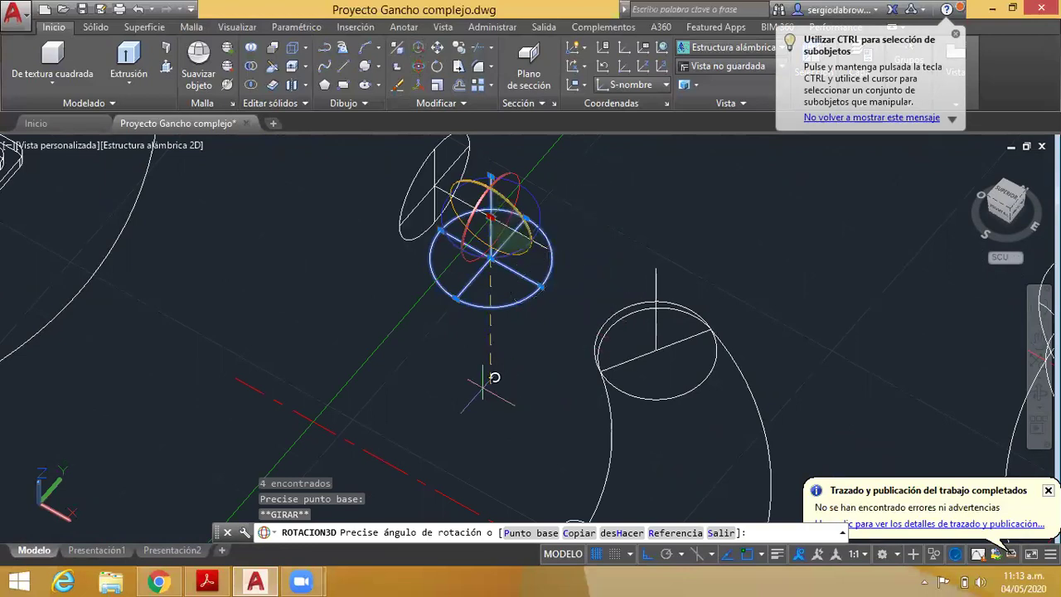
pyautogui.click(450, 388)
pyautogui.press('Escape')
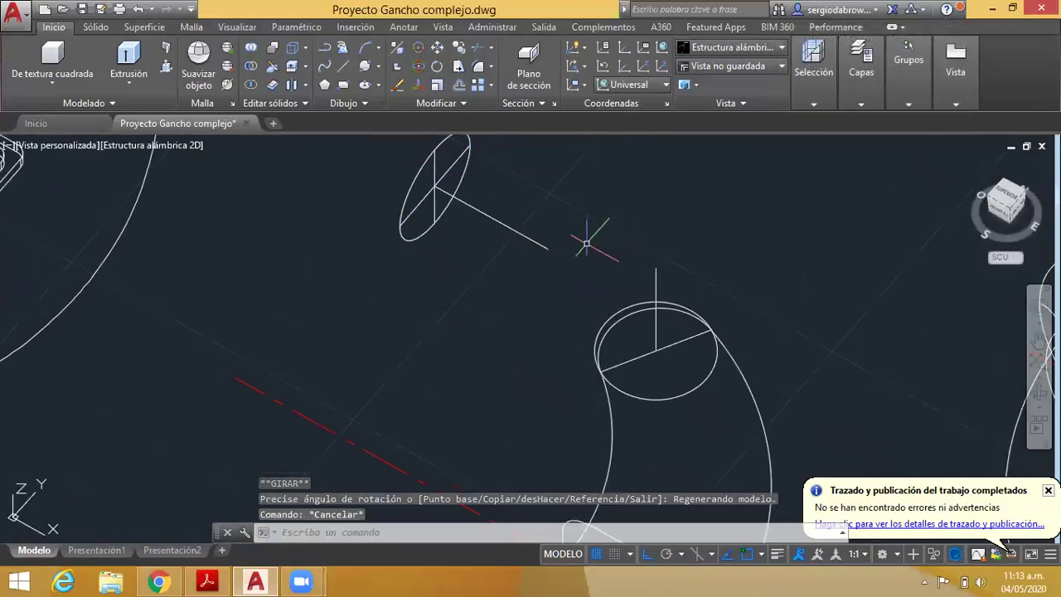
pyautogui.moveTo(585, 204)
pyautogui.keyDown('shift'); pyautogui.mouseDown(button='middle')
pyautogui.moveTo(616, 220)
pyautogui.moveTo(569, 213)
pyautogui.moveTo(580, 218)
pyautogui.moveTo(545, 235)
pyautogui.moveTo(544, 289)
pyautogui.moveTo(649, 303)
pyautogui.moveTo(608, 267)
pyautogui.moveTo(621, 320)
pyautogui.moveTo(604, 258)
pyautogui.moveTo(581, 252)
pyautogui.moveTo(623, 237)
pyautogui.moveTo(595, 247)
pyautogui.mouseUp(button='middle'); pyautogui.keyUp('shift')
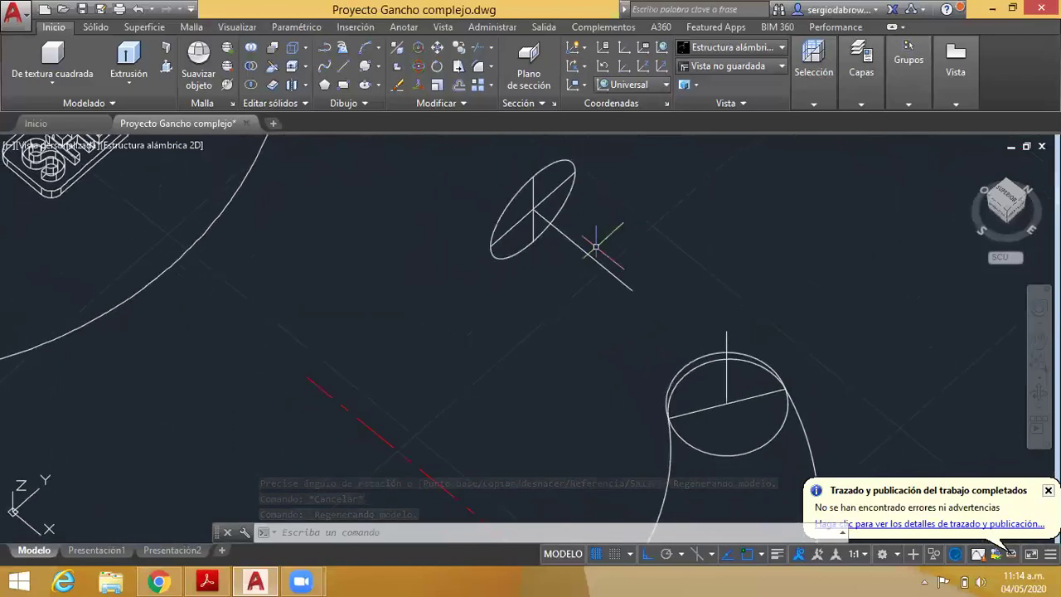
pyautogui.write('alinear')
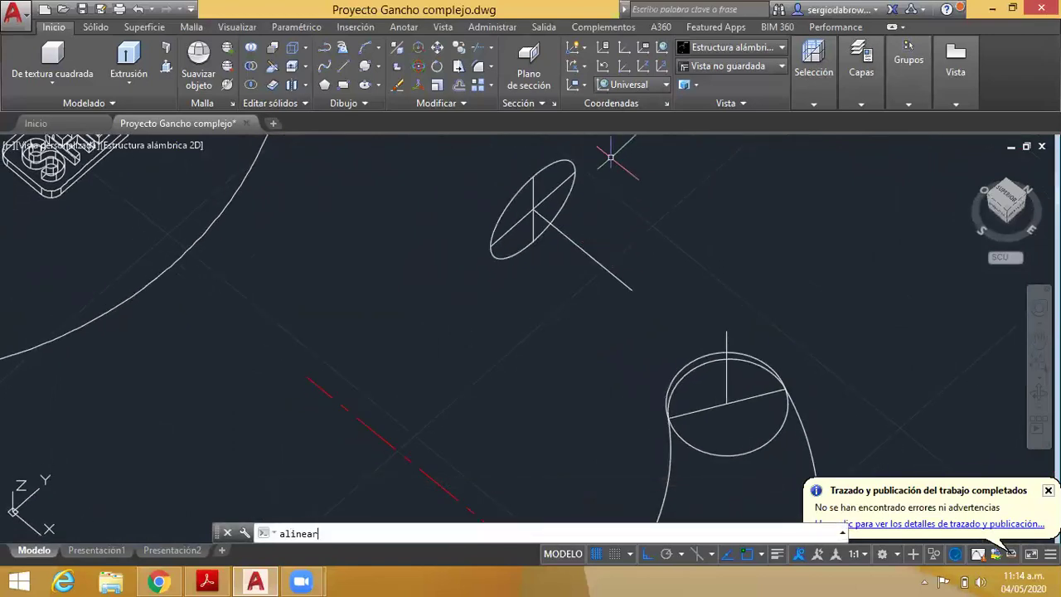
pyautogui.press('Return')
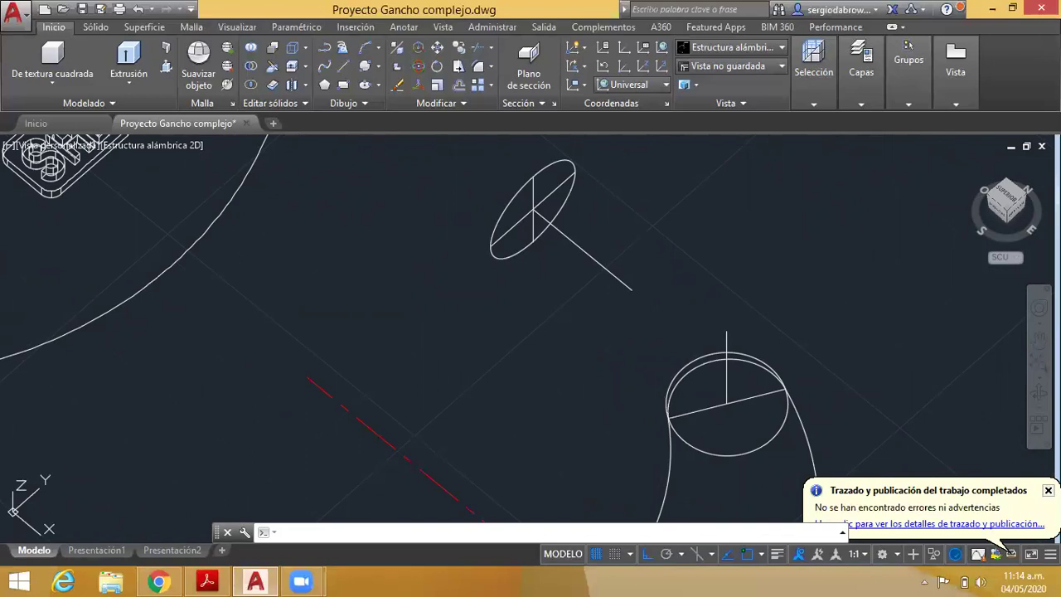
# - Start ALIGN on the ellipse and its three axis lines, window-selecting all four objects
pyautogui.scroll(-1, 474, 355)
pyautogui.moveTo(473, 355); pyautogui.dragTo(426, 367, button='middle')
pyautogui.scroll(1, 441, 306)
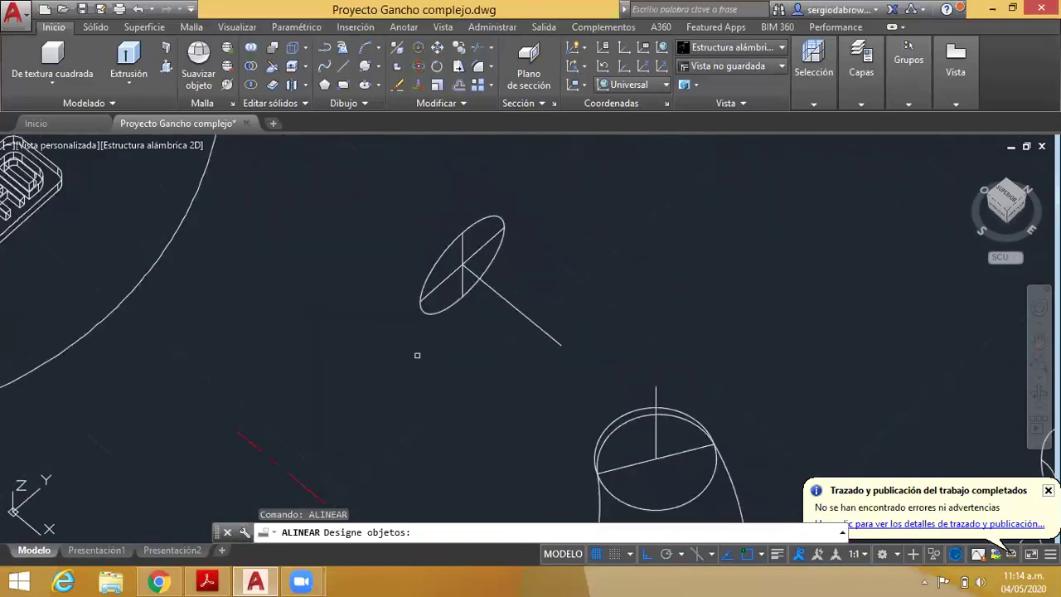
pyautogui.click(556, 184)
pyautogui.click(368, 377)
pyautogui.press('Return')
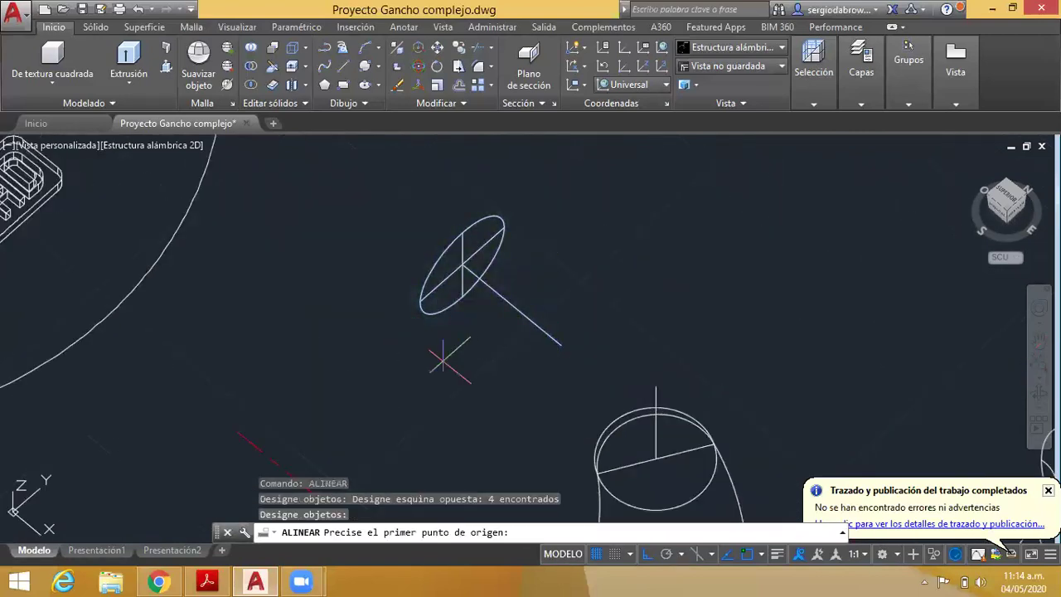
# - Match the first source point on the ellipse to a point on the hook's circular end
pyautogui.moveTo(445, 359); pyautogui.dragTo(278, 286, button='middle')
pyautogui.click(257, 226)
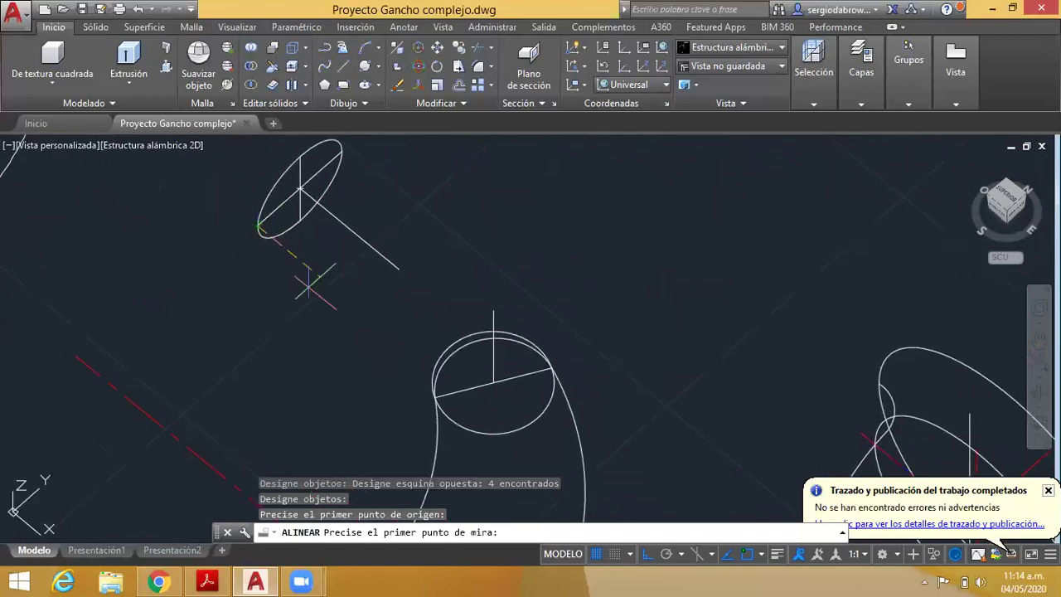
pyautogui.scroll(3, 486, 415)
pyautogui.scroll(2, 481, 386)
pyautogui.click(502, 381)
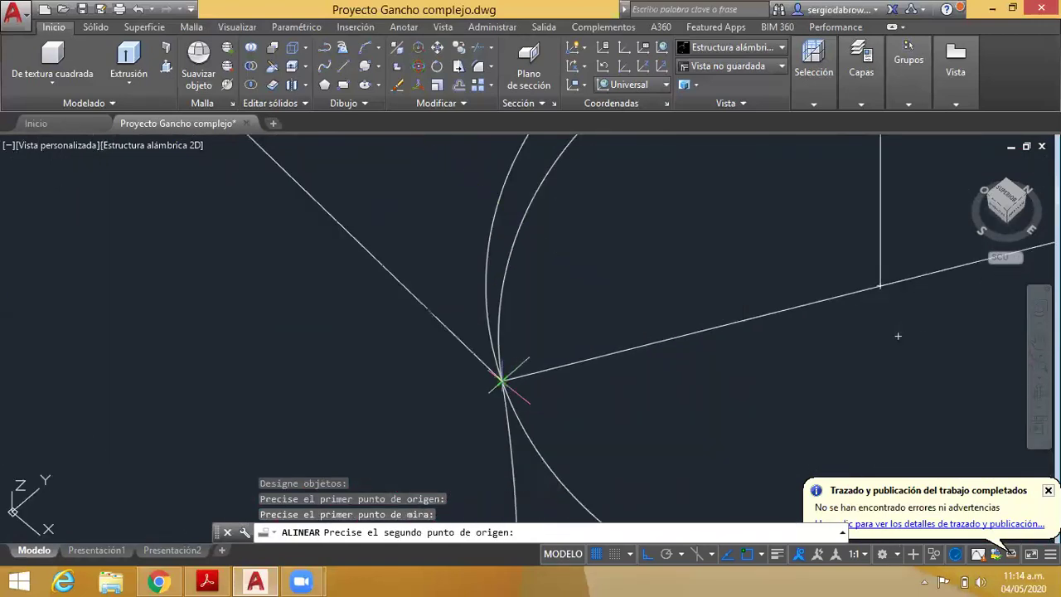
pyautogui.scroll(-5, 332, 373)
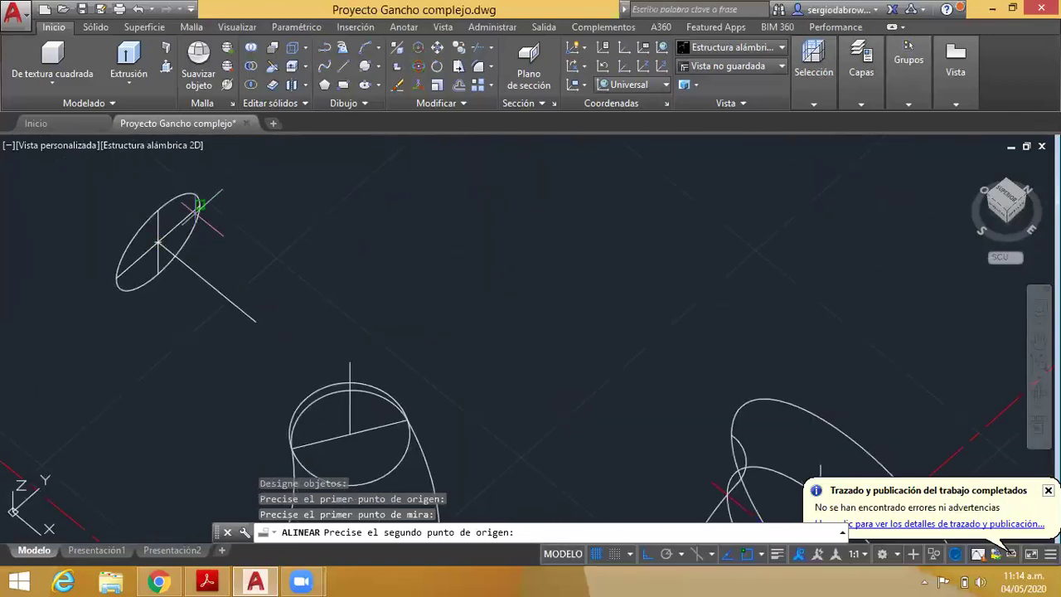
# - Match the second and third ellipse points to the hook end, completing the alignment
pyautogui.click(199, 204)
pyautogui.scroll(3, 435, 431)
pyautogui.scroll(2, 367, 433)
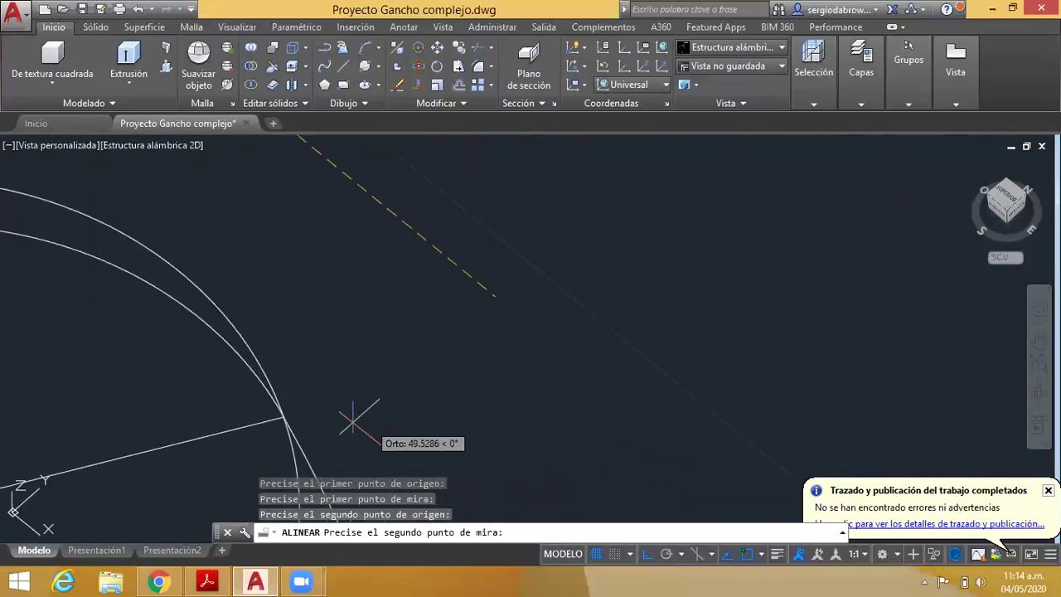
pyautogui.click(284, 417)
pyautogui.scroll(-3, 568, 374)
pyautogui.scroll(-2, 547, 348)
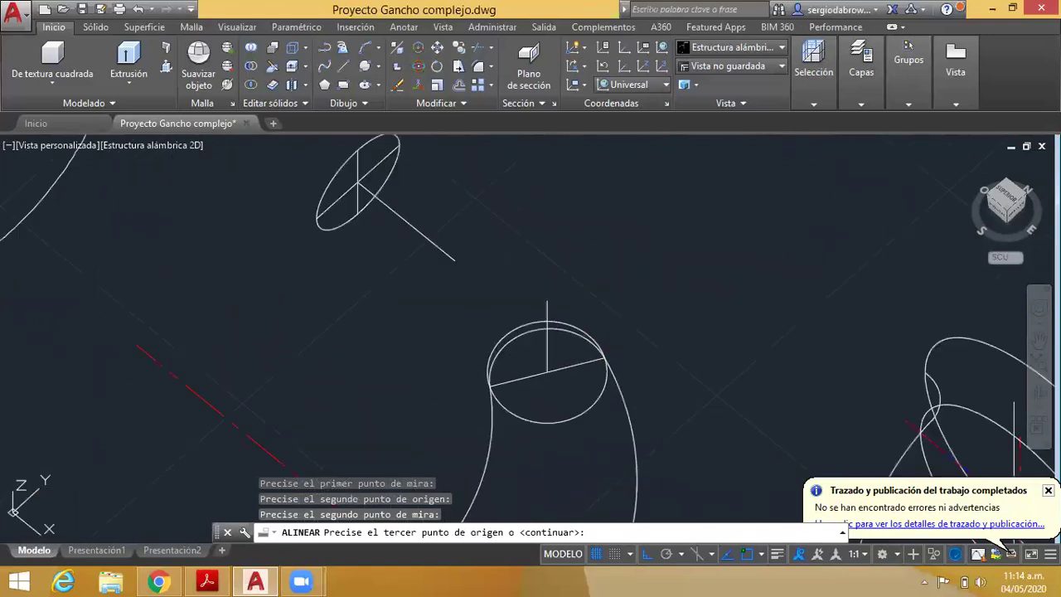
pyautogui.click(363, 226)
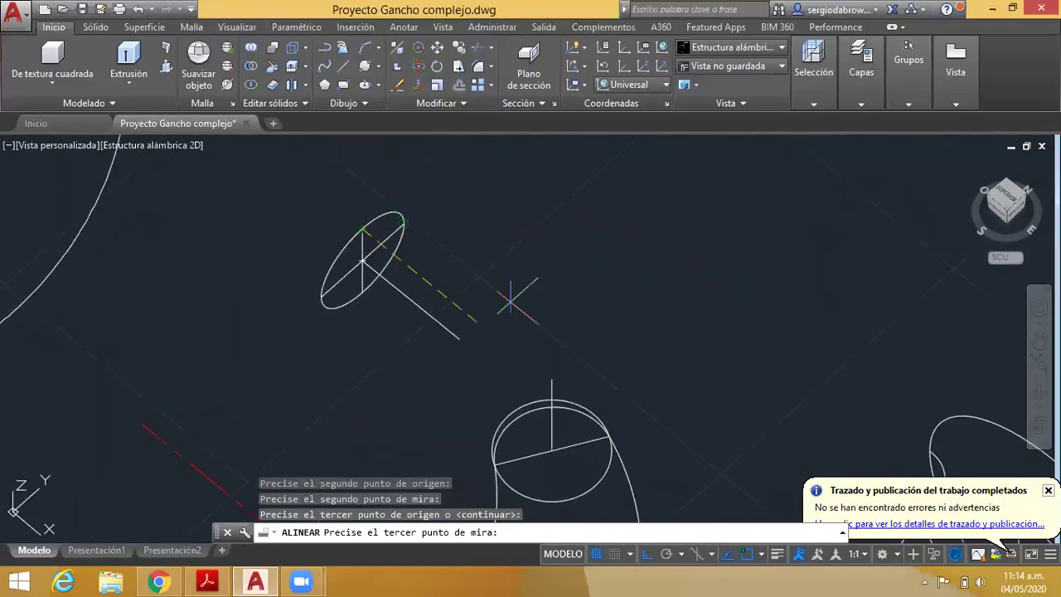
pyautogui.click(594, 362)
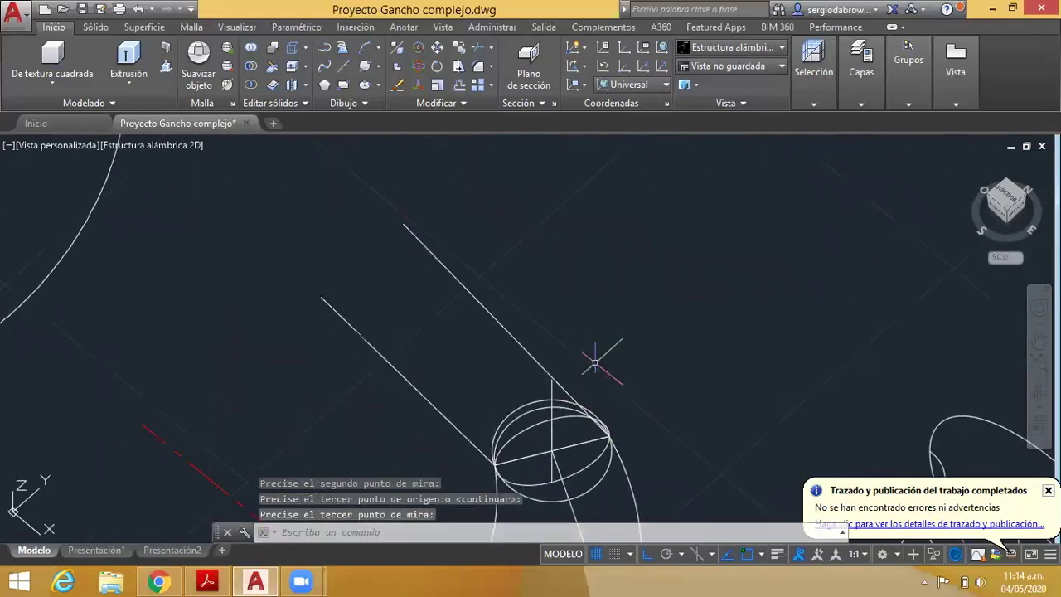
pyautogui.moveTo(567, 344)
pyautogui.keyDown('shift'); pyautogui.mouseDown(button='middle')
pyautogui.moveTo(758, 331)
pyautogui.moveTo(770, 234)
pyautogui.moveTo(660, 275)
pyautogui.moveTo(525, 259)
pyautogui.moveTo(639, 311)
pyautogui.mouseUp(button='middle'); pyautogui.keyUp('shift')
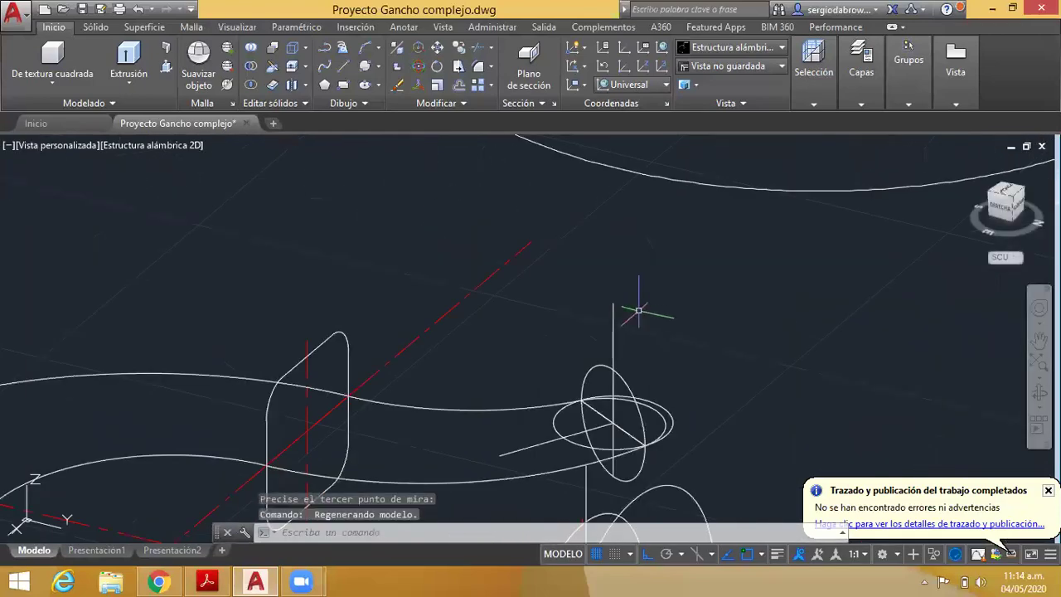
# - Orbit and zoom in on the hook end until the ellipse and end circle are seen from above
pyautogui.scroll(3, 637, 451)
pyautogui.scroll(-3, 614, 389)
pyautogui.moveTo(613, 390)
pyautogui.keyDown('shift'); pyautogui.mouseDown(button='middle')
pyautogui.moveTo(687, 450)
pyautogui.moveTo(959, 479)
pyautogui.mouseUp(button='middle'); pyautogui.keyUp('shift')
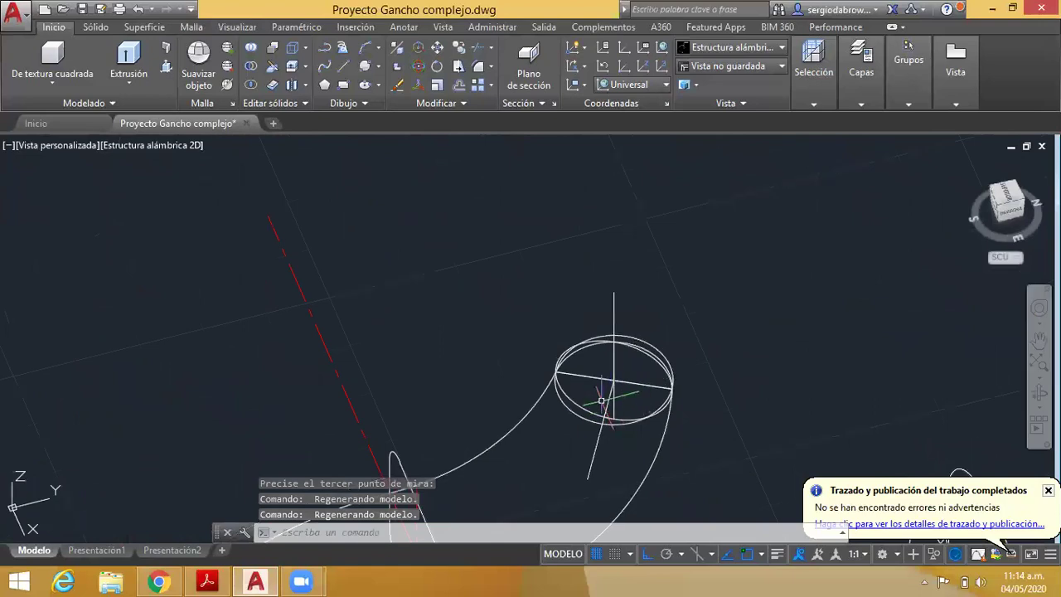
pyautogui.moveTo(632, 398)
pyautogui.mouseDown(button='middle')
pyautogui.moveTo(611, 390)
pyautogui.moveTo(599, 414)
pyautogui.moveTo(560, 416)
pyautogui.moveTo(580, 421)
pyautogui.mouseUp(button='middle')
pyautogui.scroll(5, 583, 393)
pyautogui.scroll(3, 552, 421)
pyautogui.scroll(3, 568, 403)
pyautogui.scroll(2, 568, 403)
pyautogui.scroll(2, 630, 423)
pyautogui.scroll(2, 556, 439)
pyautogui.scroll(2, 533, 394)
pyautogui.scroll(2, 503, 372)
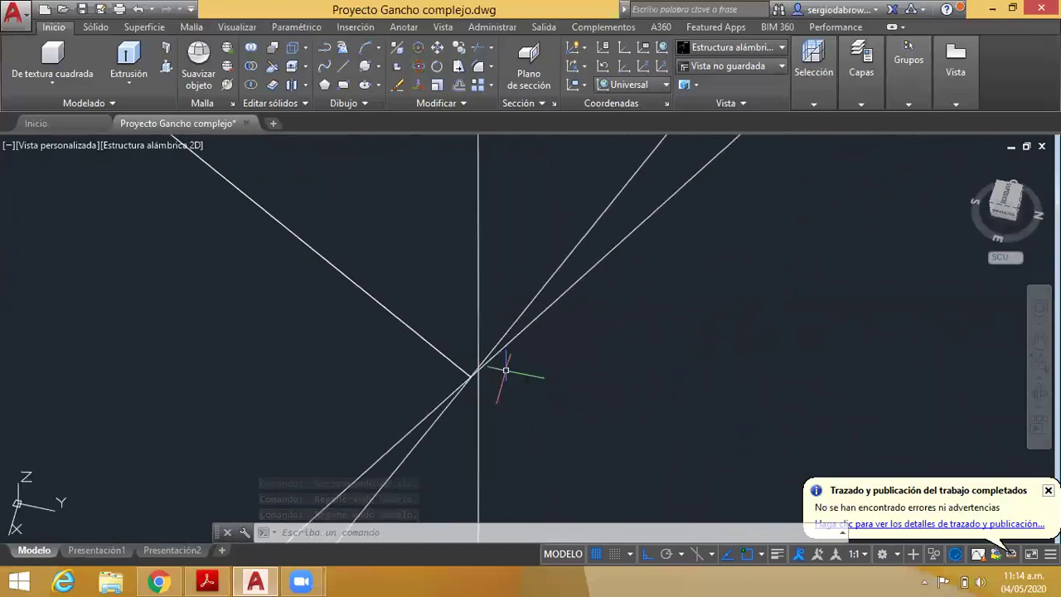
pyautogui.moveTo(503, 373); pyautogui.dragTo(415, 388, button='middle')
pyautogui.scroll(2, 371, 391)
pyautogui.scroll(2, 434, 390)
pyautogui.scroll(2, 450, 386)
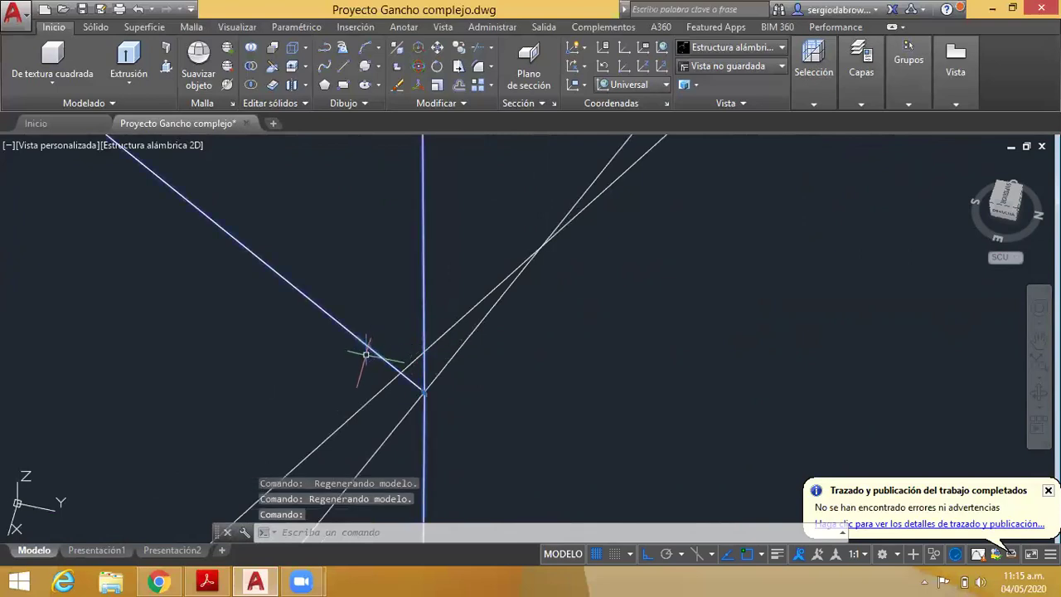
pyautogui.click(438, 339)
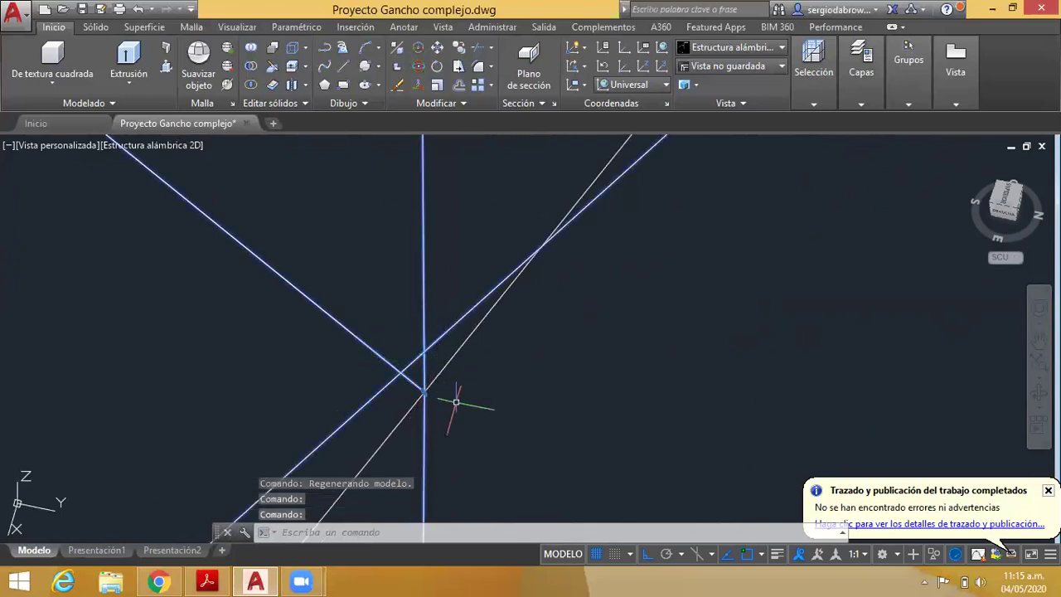
pyautogui.scroll(3, 450, 398)
pyautogui.moveTo(406, 350)
pyautogui.keyDown('shift'); pyautogui.mouseDown(button='middle')
pyautogui.moveTo(497, 359)
pyautogui.moveTo(587, 421)
pyautogui.moveTo(615, 374)
pyautogui.moveTo(734, 395)
pyautogui.moveTo(812, 379)
pyautogui.moveTo(641, 342)
pyautogui.mouseUp(button='middle'); pyautogui.keyUp('shift')
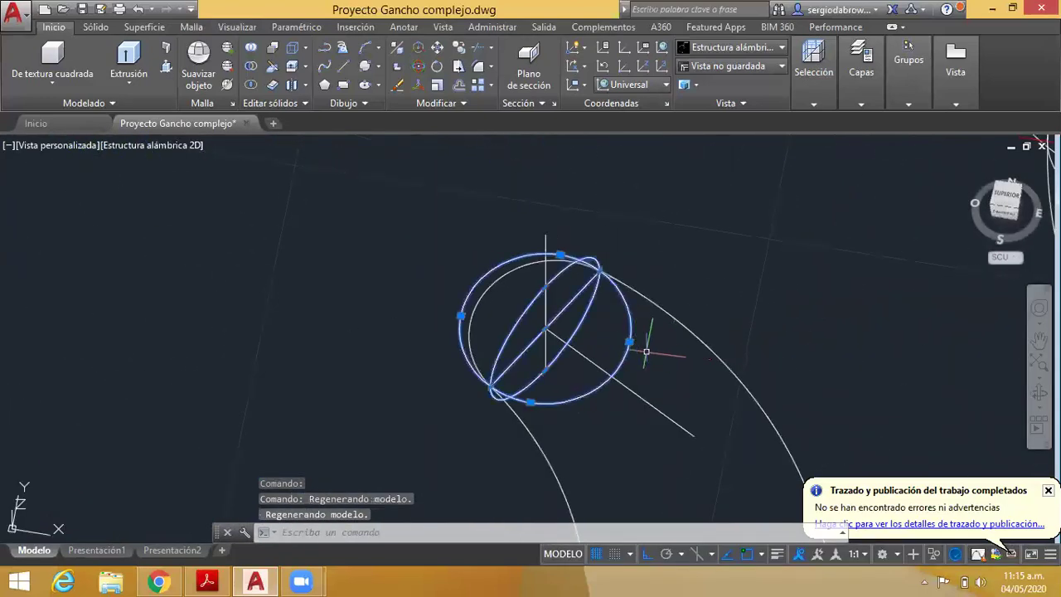
# - Erase the leftover construction circle and one axis line at the hook end
pyautogui.press('Escape')
pyautogui.click(651, 355)
pyautogui.click(597, 400)
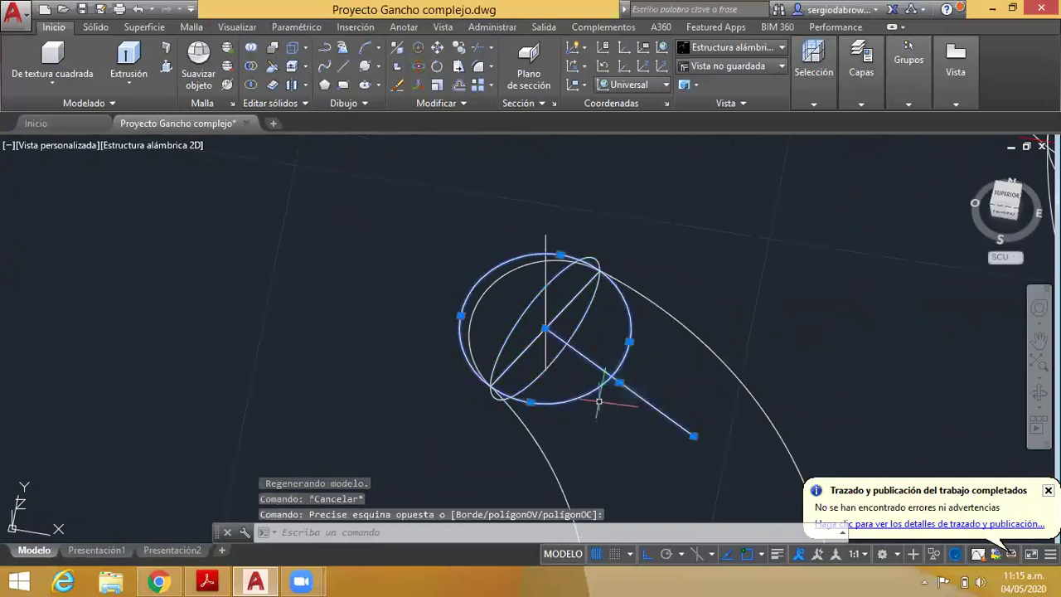
pyautogui.press('Delete')
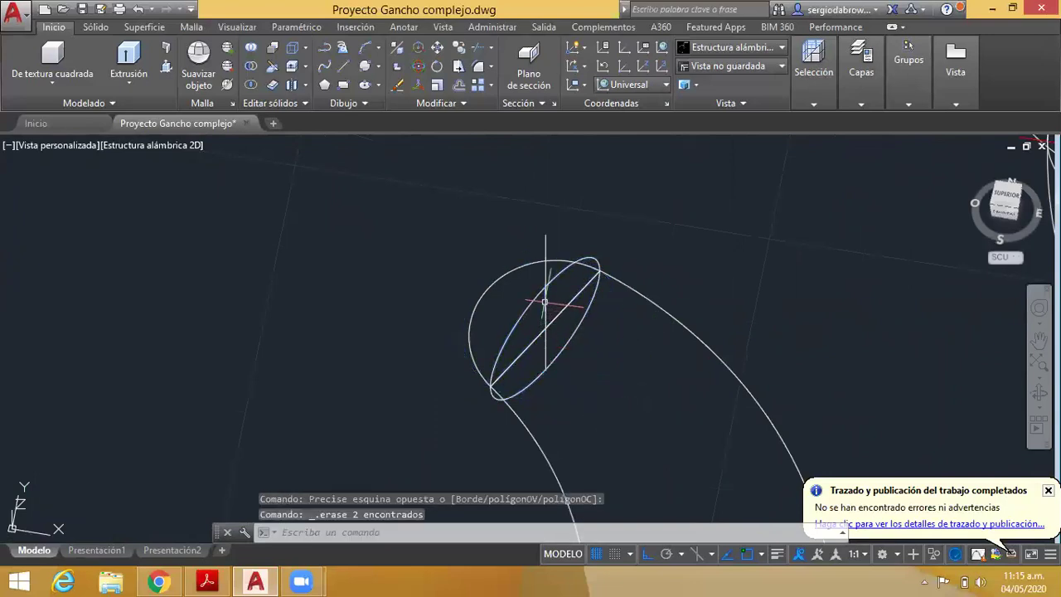
# - Erase the vertical and diagonal axis lines through the ellipse, then recentre the hook
pyautogui.click(544, 302)
pyautogui.press('Delete')
pyautogui.click(578, 296)
pyautogui.click(546, 318)
pyautogui.press('Delete')
pyautogui.scroll(-5, 572, 332)
pyautogui.scroll(-1, 577, 335)
pyautogui.scroll(1, 572, 356)
pyautogui.moveTo(579, 353); pyautogui.dragTo(573, 377, button='middle')
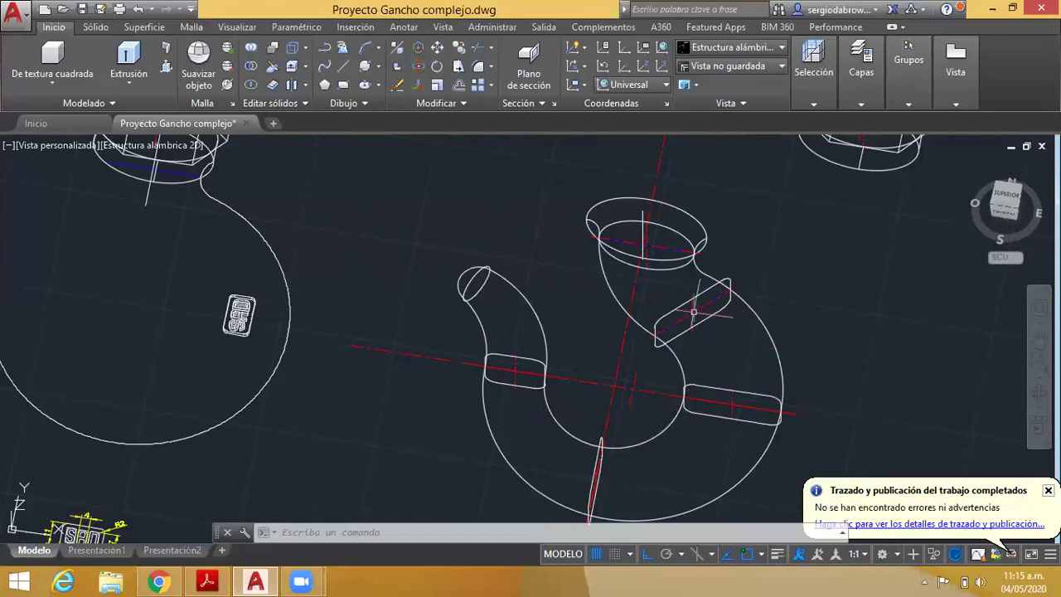
# - Zoom and orbit over to the 2D hook drawing showing its R56, R50, R30 and 45° dimensions
pyautogui.scroll(3, 693, 313)
pyautogui.scroll(3, 684, 329)
pyautogui.scroll(3, 619, 300)
pyautogui.scroll(-2, 619, 300)
pyautogui.scroll(-1, 603, 341)
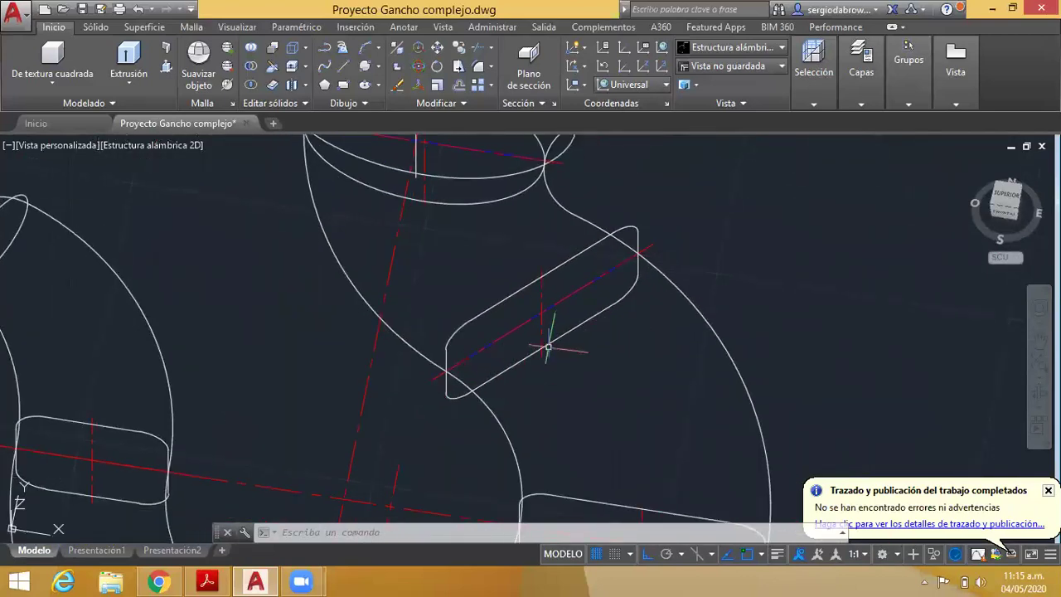
pyautogui.scroll(3, 478, 375)
pyautogui.scroll(1, 455, 372)
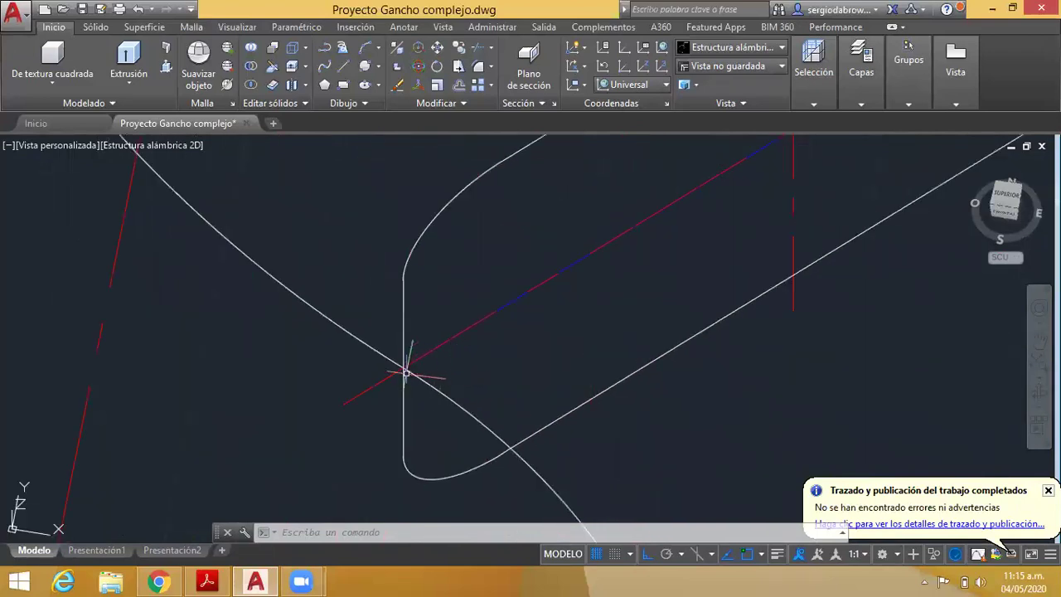
pyautogui.scroll(-2, 487, 390)
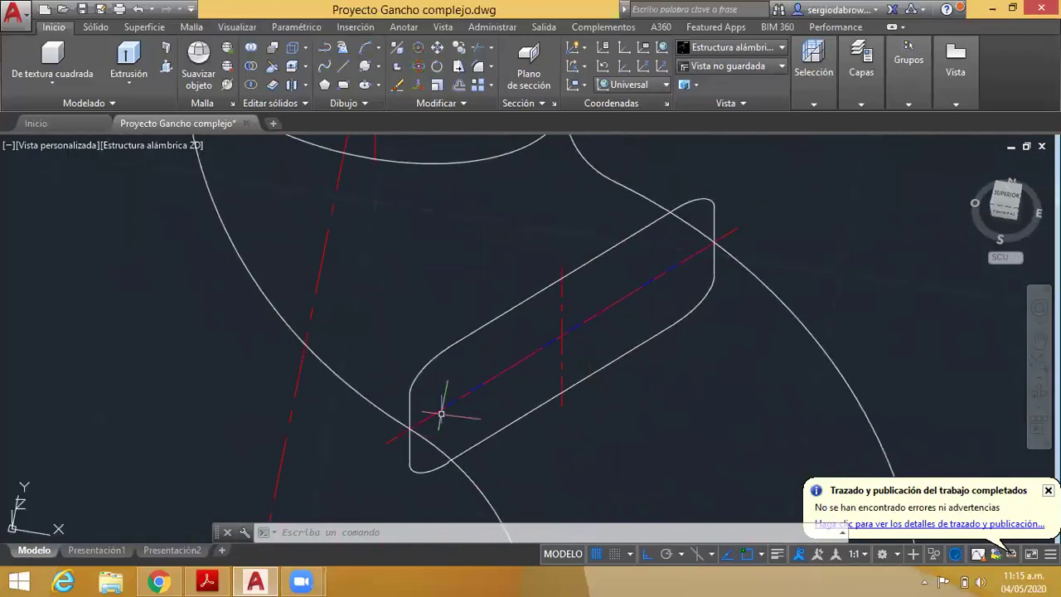
pyautogui.scroll(-3, 710, 242)
pyautogui.scroll(-1, 580, 281)
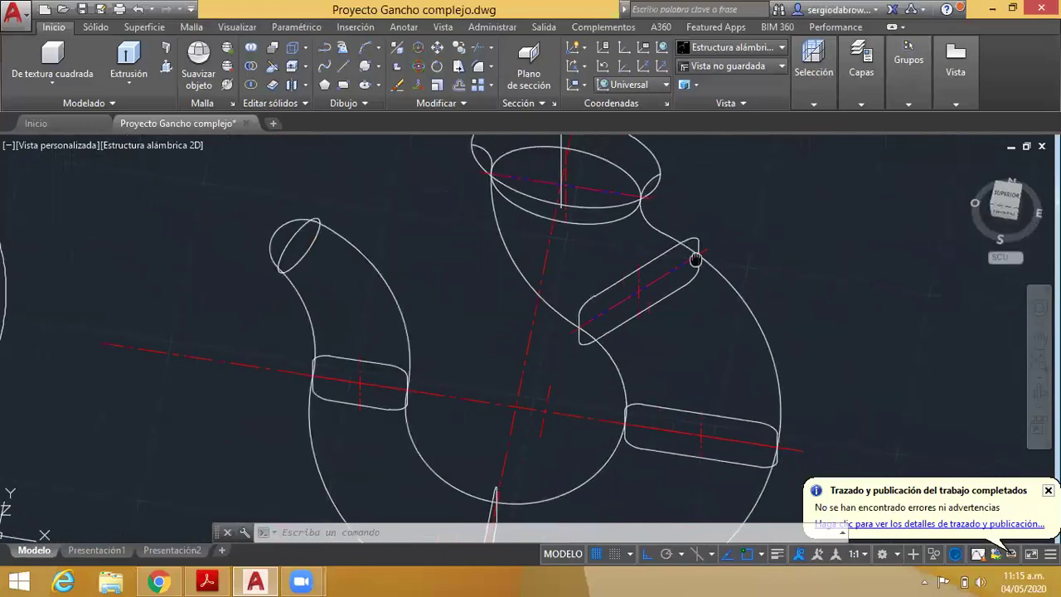
pyautogui.scroll(-4, 471, 319)
pyautogui.scroll(5, 415, 299)
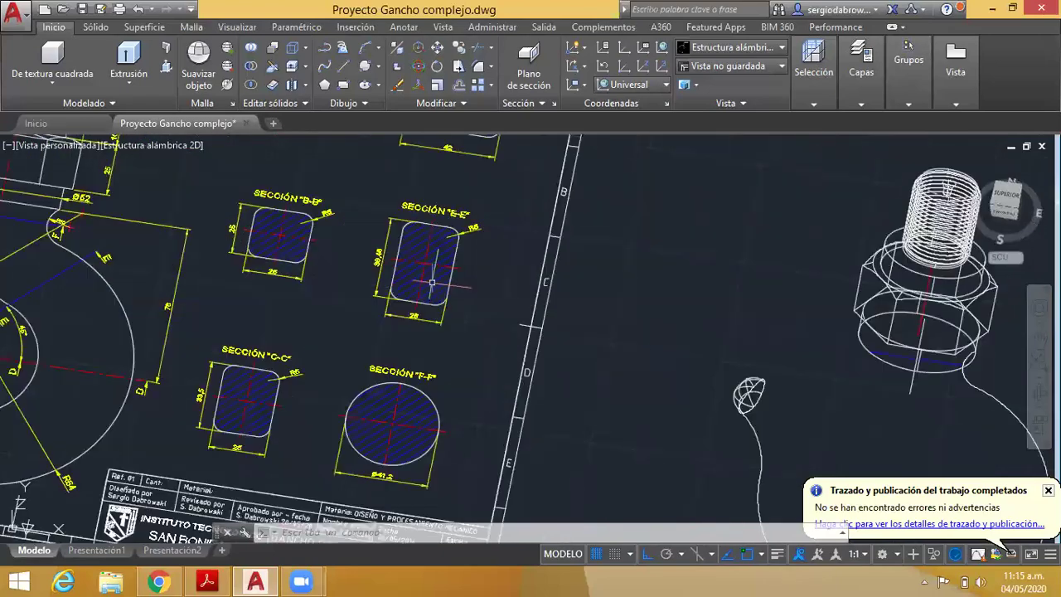
pyautogui.scroll(-4, 415, 299)
pyautogui.scroll(2, 526, 373)
pyautogui.scroll(2, 580, 348)
pyautogui.scroll(3, 607, 332)
pyautogui.scroll(1, 606, 329)
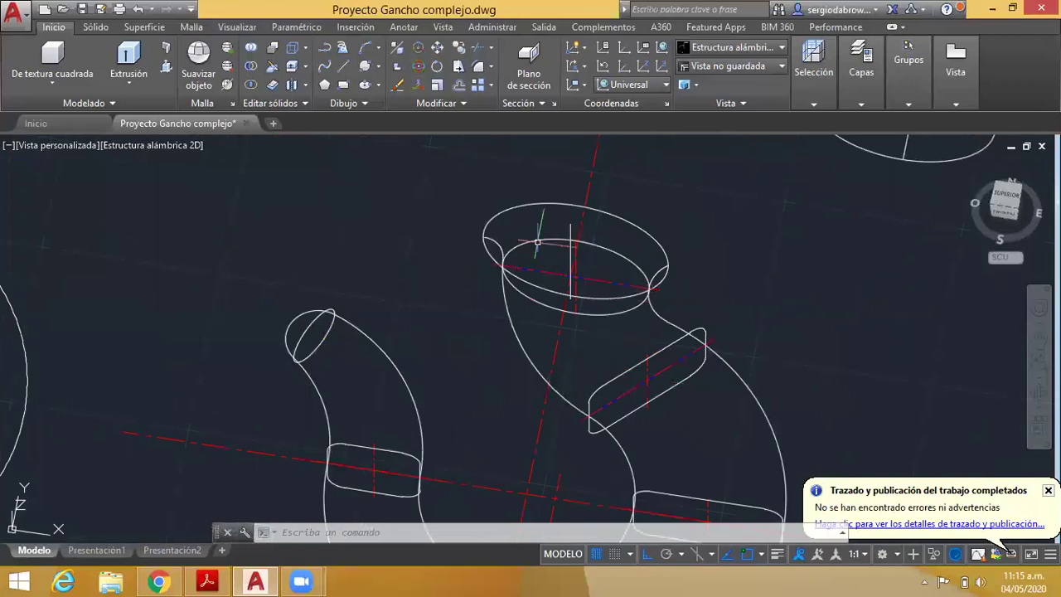
pyautogui.moveTo(634, 314)
pyautogui.keyDown('shift'); pyautogui.mouseDown(button='middle')
pyautogui.moveTo(602, 266)
pyautogui.moveTo(588, 348)
pyautogui.moveTo(592, 312)
pyautogui.mouseUp(button='middle'); pyautogui.keyUp('shift')
pyautogui.scroll(-5, 592, 313)
pyautogui.moveTo(580, 356)
pyautogui.keyDown('shift'); pyautogui.mouseDown(button='middle')
pyautogui.moveTo(597, 332)
pyautogui.moveTo(647, 321)
pyautogui.moveTo(595, 317)
pyautogui.moveTo(920, 440)
pyautogui.mouseUp(button='middle'); pyautogui.keyUp('shift')
pyautogui.scroll(3, 273, 356)
pyautogui.scroll(3, 331, 357)
pyautogui.scroll(2, 440, 353)
pyautogui.scroll(2, 496, 220)
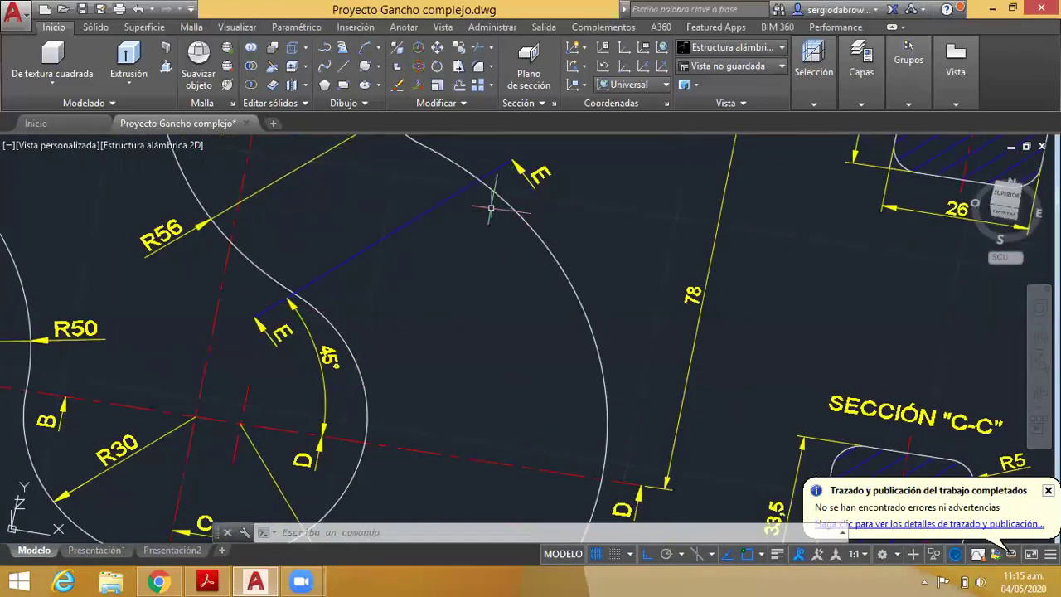
# - Pan across the 2D hook drawing and select its R30 arc and the large right arc
pyautogui.moveTo(423, 286); pyautogui.dragTo(479, 240, button='middle')
pyautogui.click(415, 318)
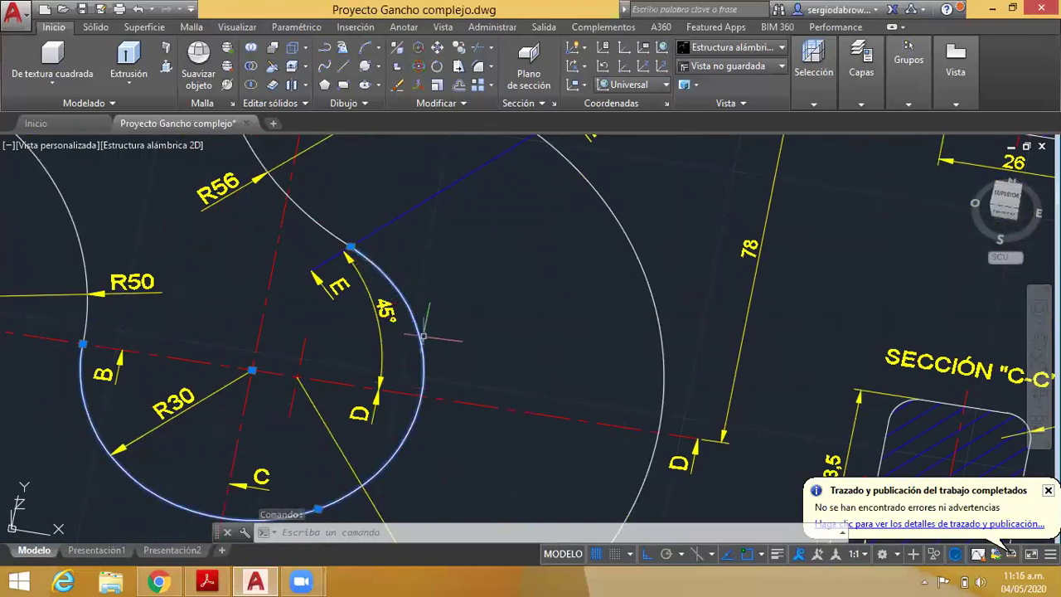
pyautogui.moveTo(316, 312)
pyautogui.mouseDown(button='middle')
pyautogui.moveTo(411, 404)
pyautogui.moveTo(426, 398)
pyautogui.mouseUp(button='middle')
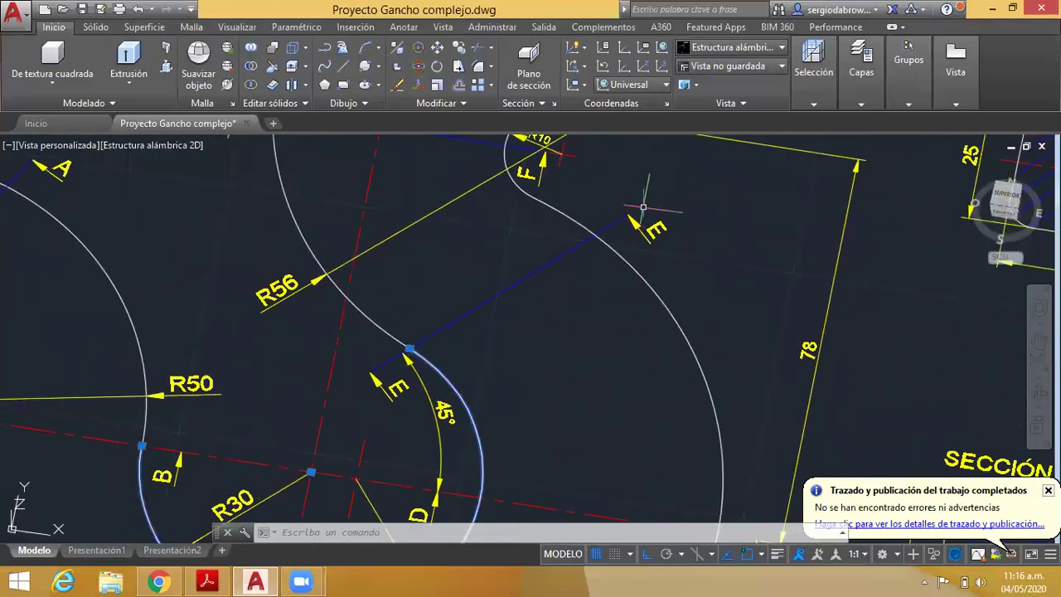
pyautogui.click(617, 241)
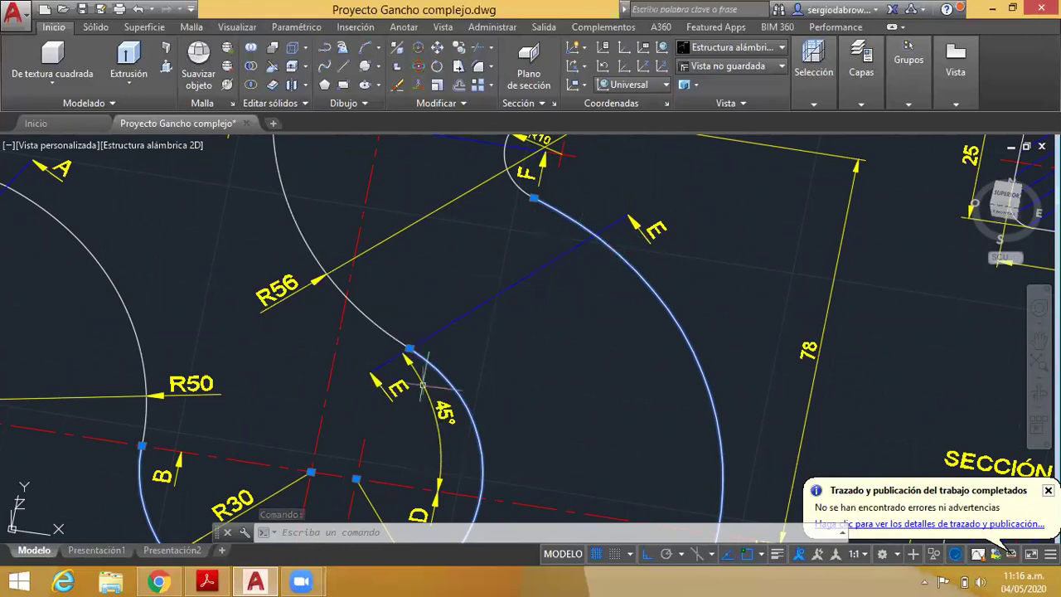
# - Zoom out and orbit to see both 3D hooks and nuts at an angle beside the sheet
pyautogui.scroll(-5, 696, 440)
pyautogui.moveTo(696, 441); pyautogui.dragTo(460, 325, button='middle')
pyautogui.scroll(-3, 460, 325)
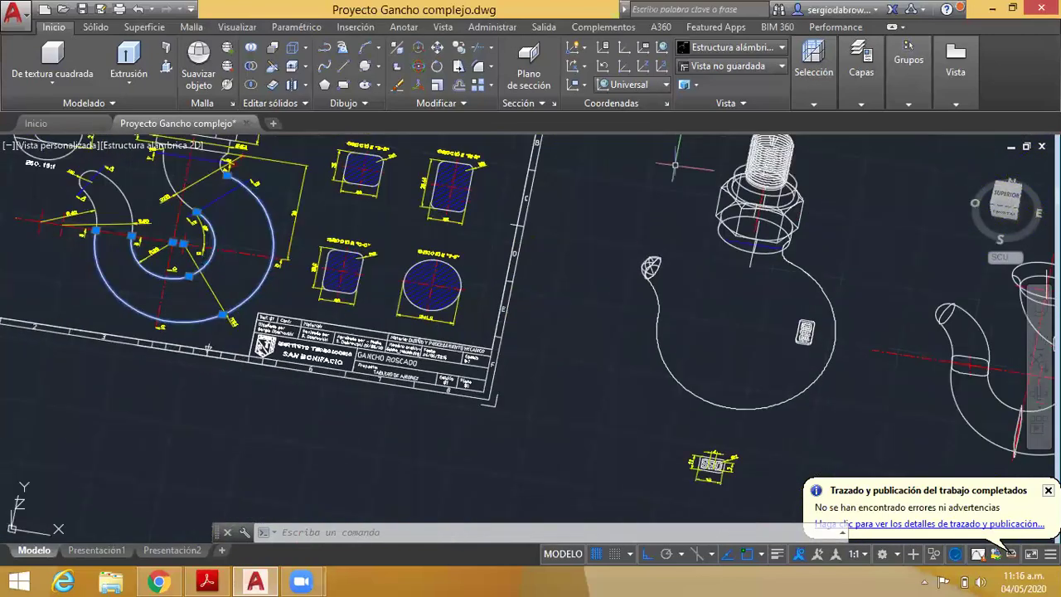
pyautogui.press('Escape')
pyautogui.moveTo(829, 248); pyautogui.dragTo(495, 228, button='middle')
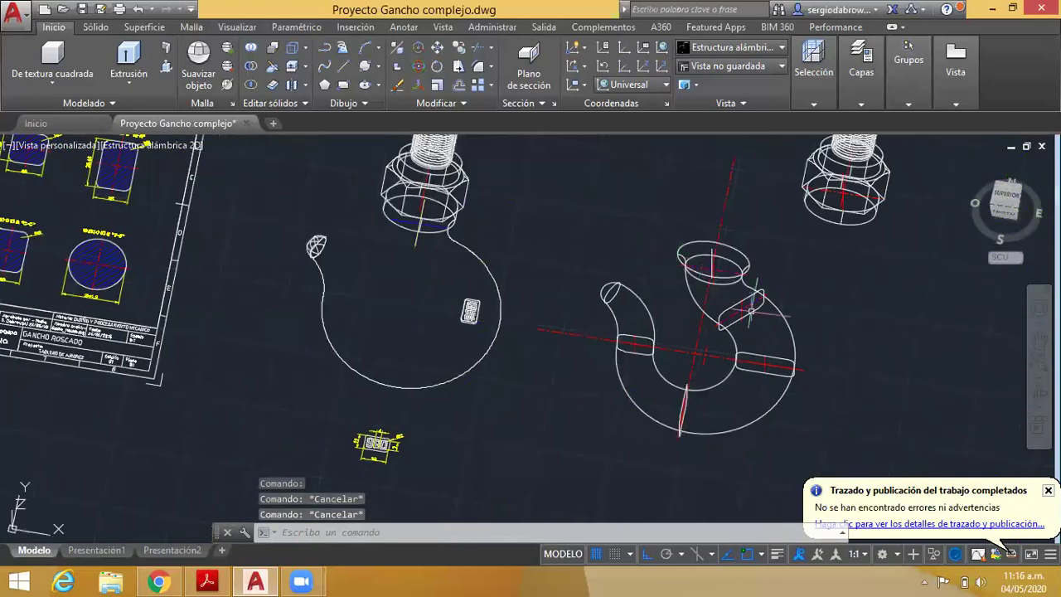
pyautogui.moveTo(779, 332)
pyautogui.keyDown('shift'); pyautogui.mouseDown(button='middle')
pyautogui.moveTo(774, 348)
pyautogui.moveTo(341, 193)
pyautogui.mouseUp(button='middle'); pyautogui.keyUp('shift')
# - Set the viewport visual style to Conceptual and zoom toward the unfinished hook
pyautogui.click(164, 145)
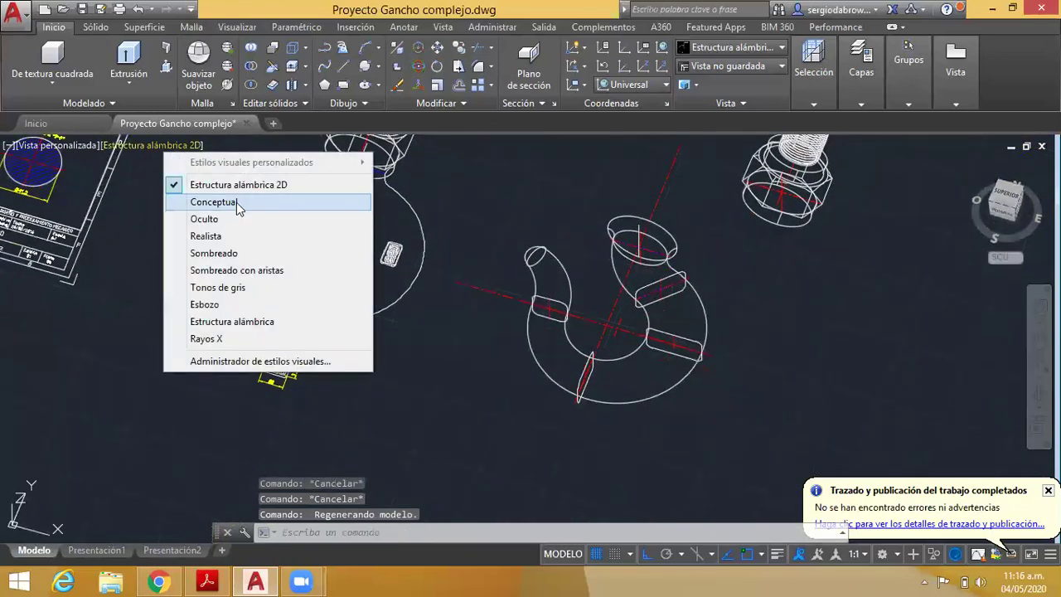
pyautogui.click(214, 201)
pyautogui.scroll(2, 779, 266)
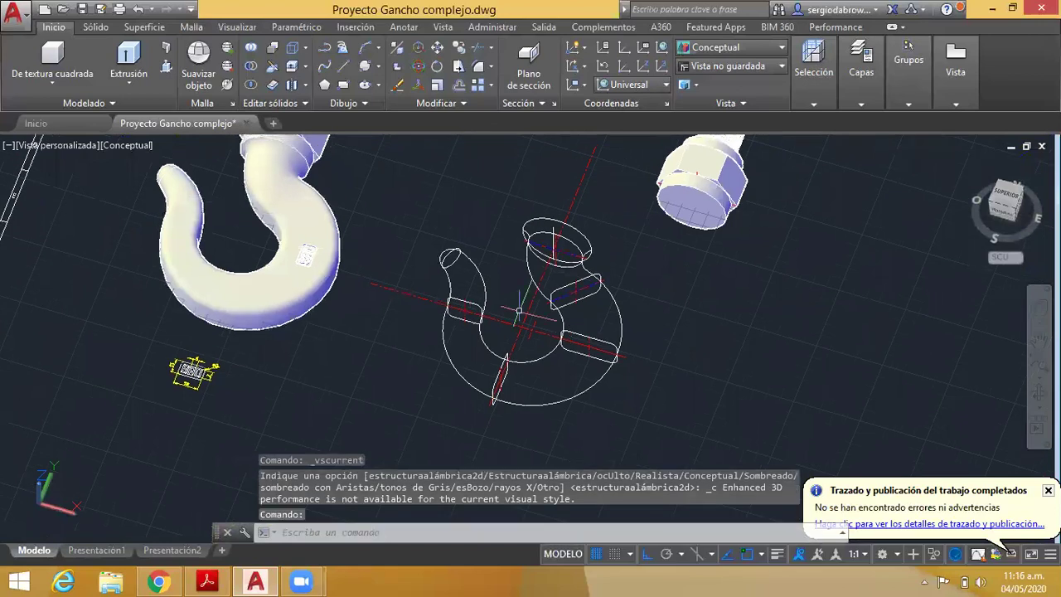
pyautogui.moveTo(491, 277)
pyautogui.mouseDown(button='middle')
pyautogui.moveTo(458, 265)
pyautogui.moveTo(463, 253)
pyautogui.mouseUp(button='middle')
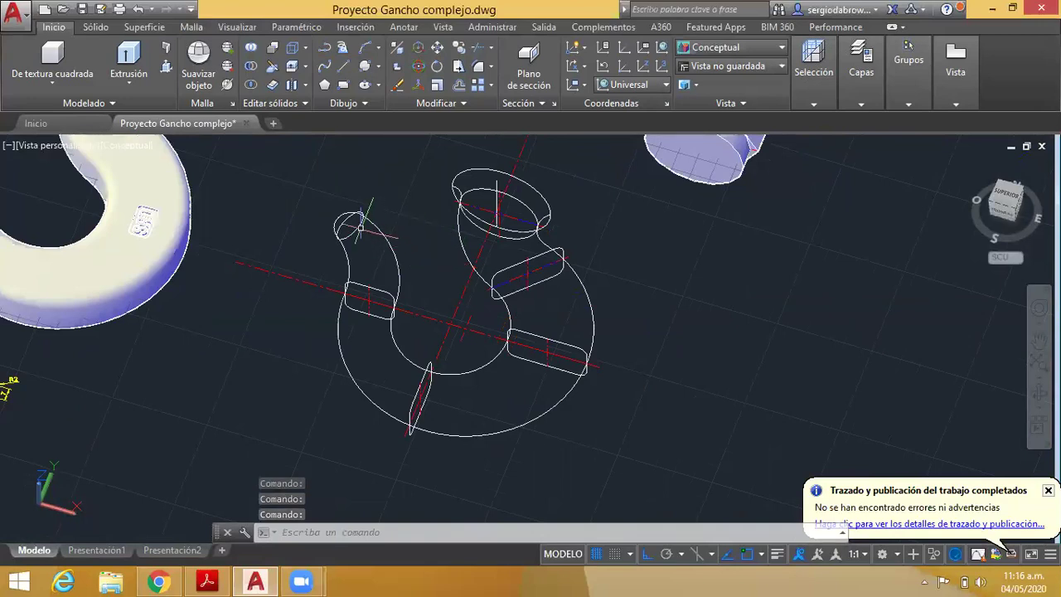
# - Select the seven cross-section profiles, from the tip circle to the two upper ellipses
pyautogui.scroll(2, 361, 219)
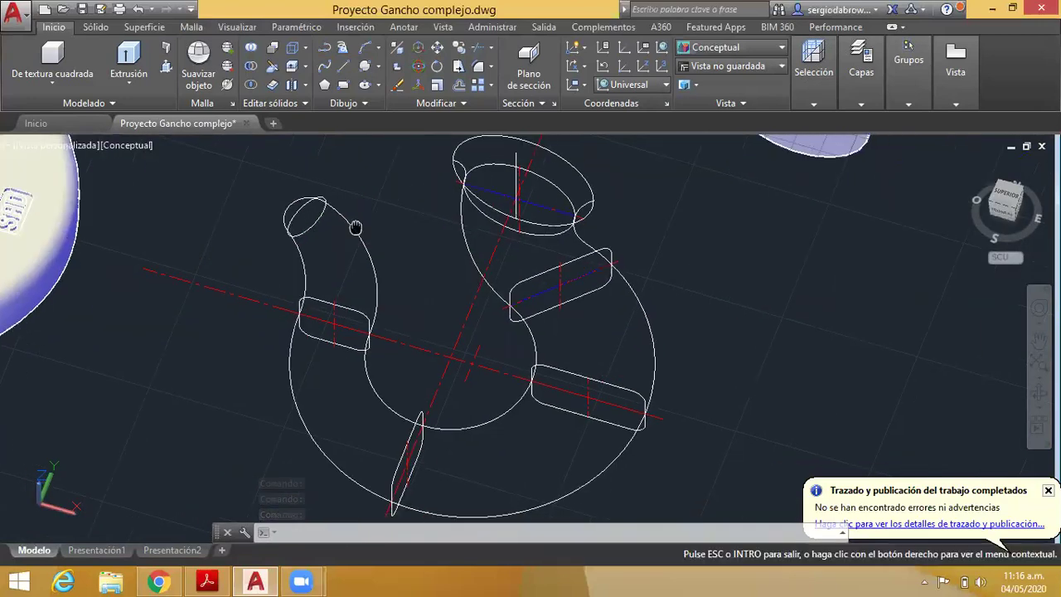
pyautogui.click(297, 197)
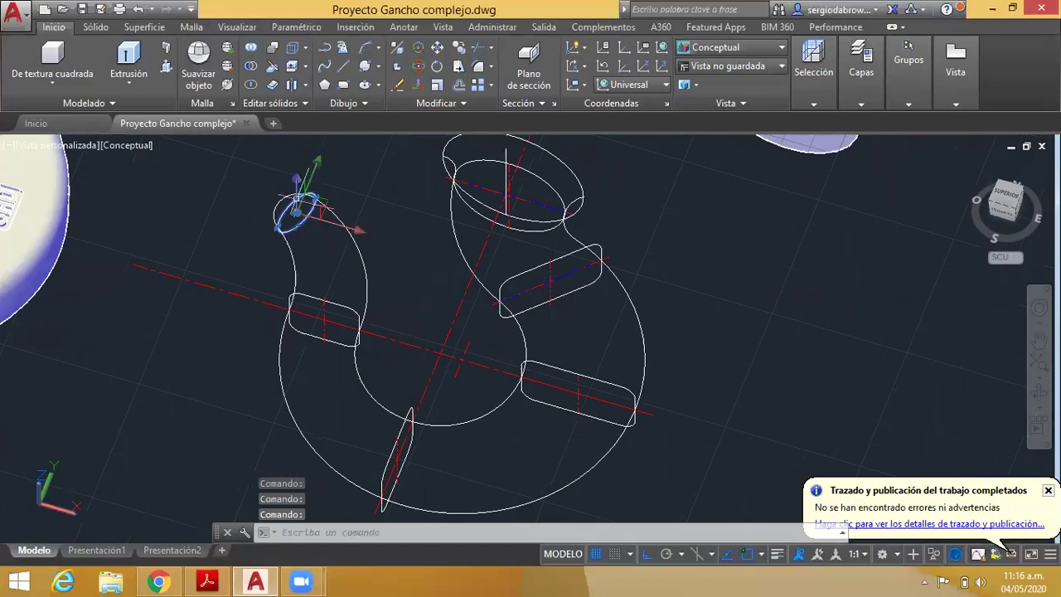
pyautogui.click(334, 304)
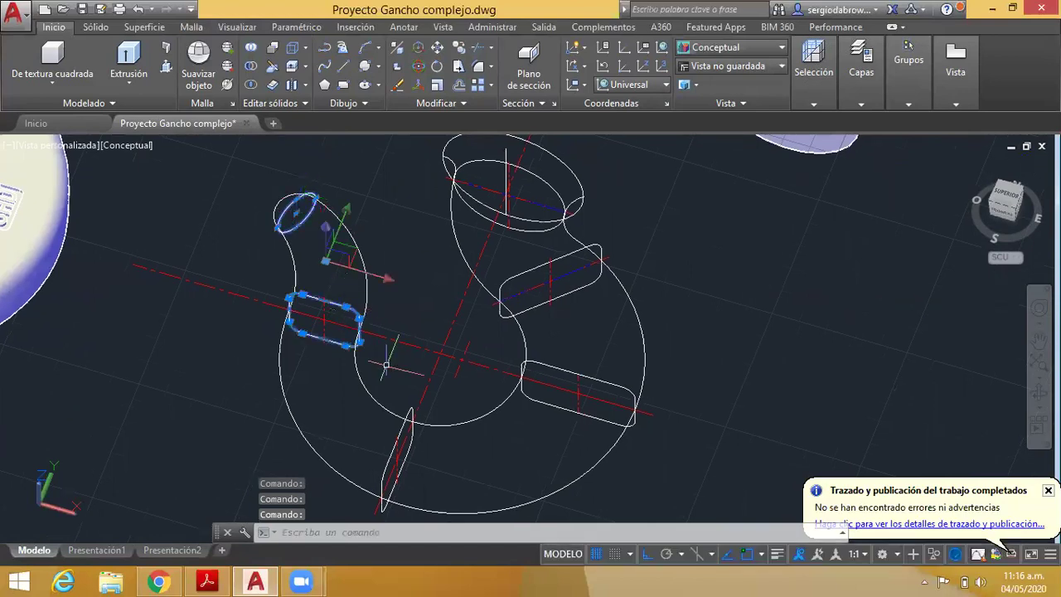
pyautogui.click(404, 427)
pyautogui.click(538, 361)
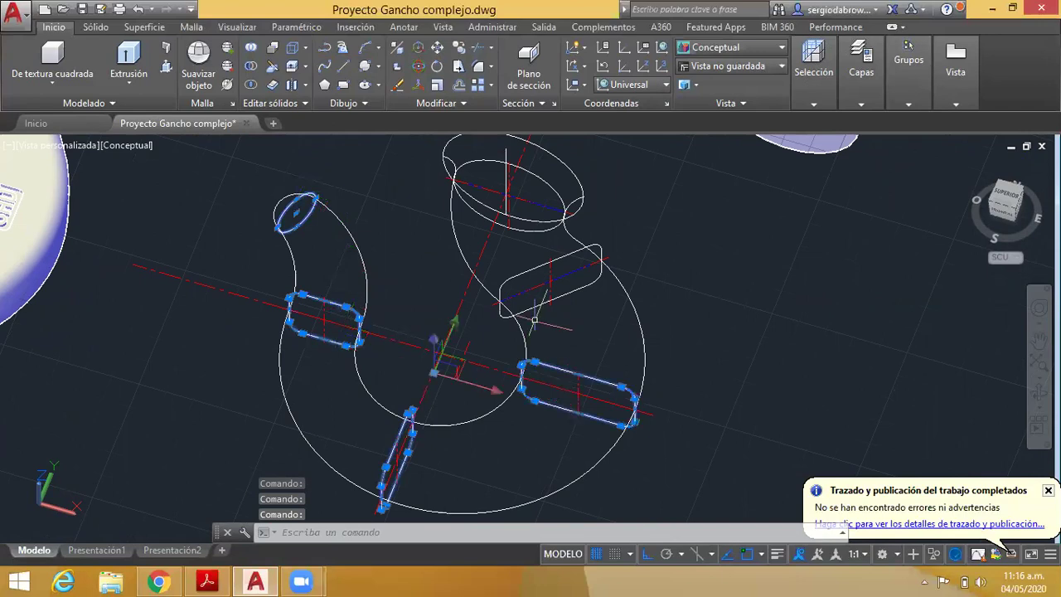
pyautogui.click(513, 277)
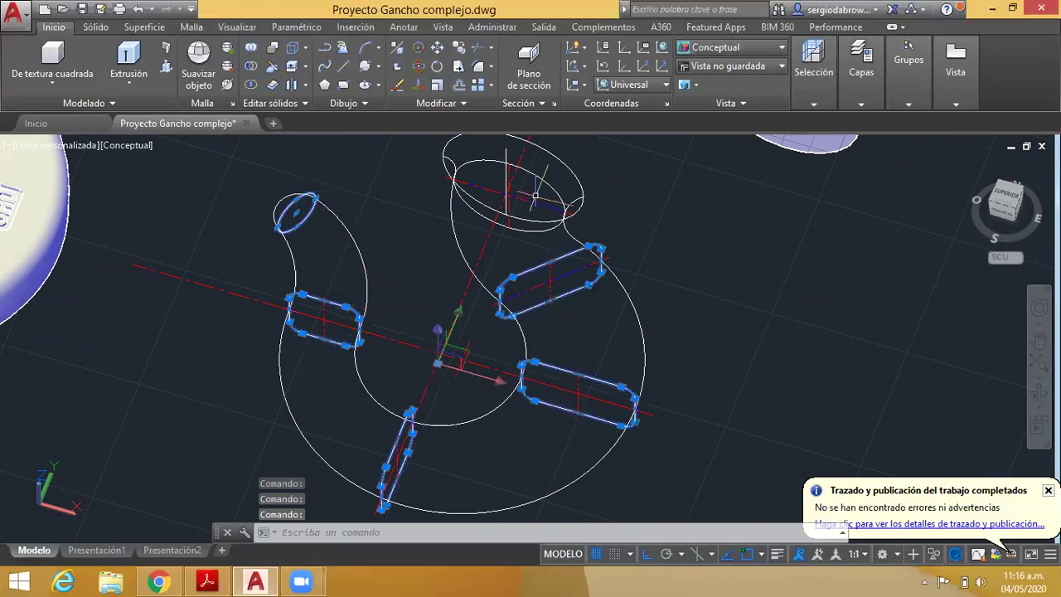
pyautogui.click(543, 167)
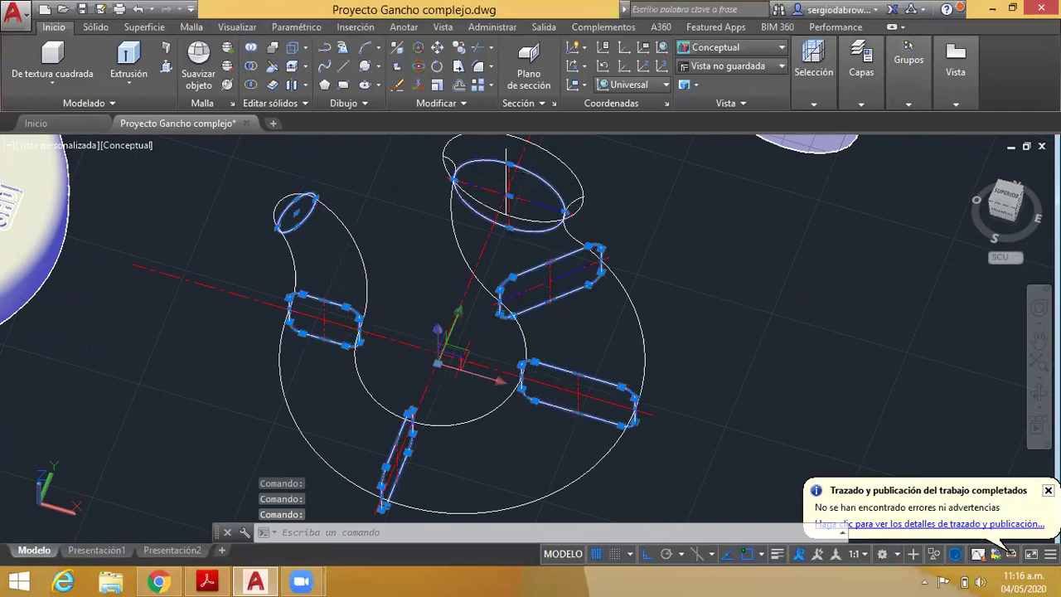
pyautogui.click(554, 155)
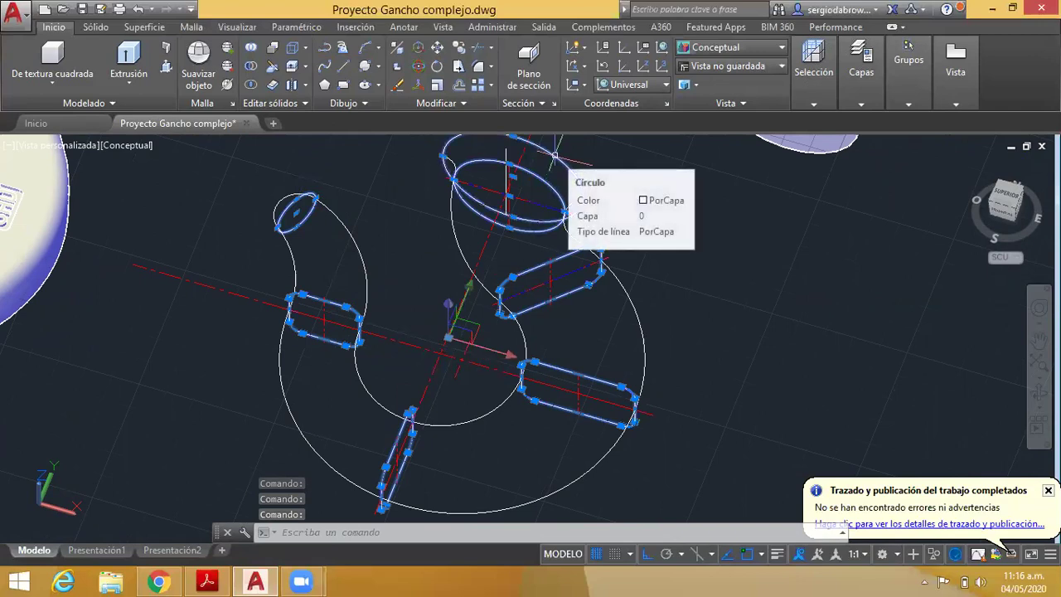
pyautogui.click(124, 83)
# - Loft the sections with the Guides option, using the outer then inner curve, into a solid hook
pyautogui.click(149, 141)
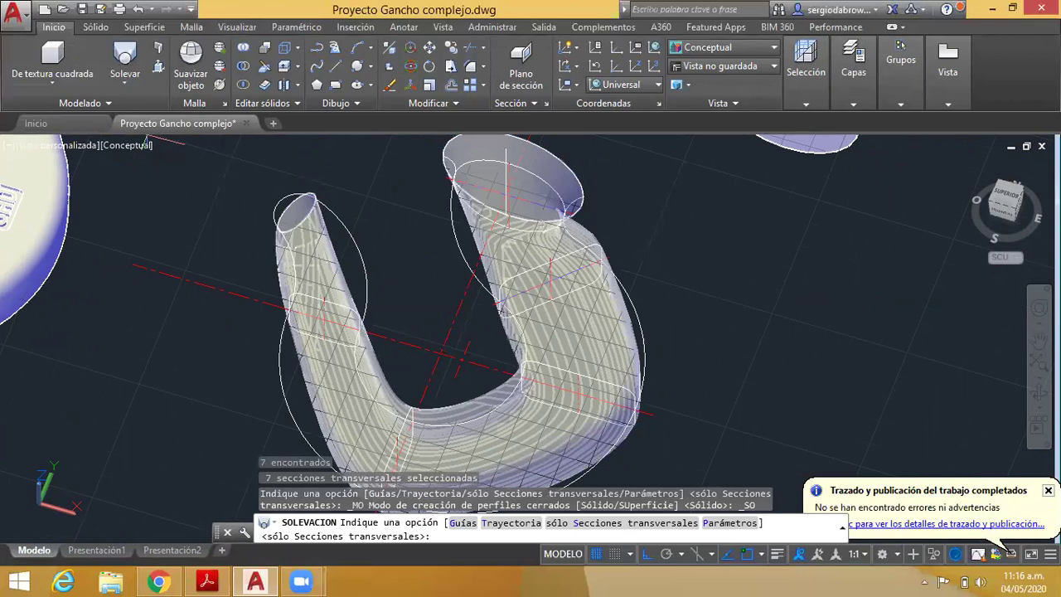
pyautogui.moveTo(524, 338); pyautogui.dragTo(473, 290, button='middle')
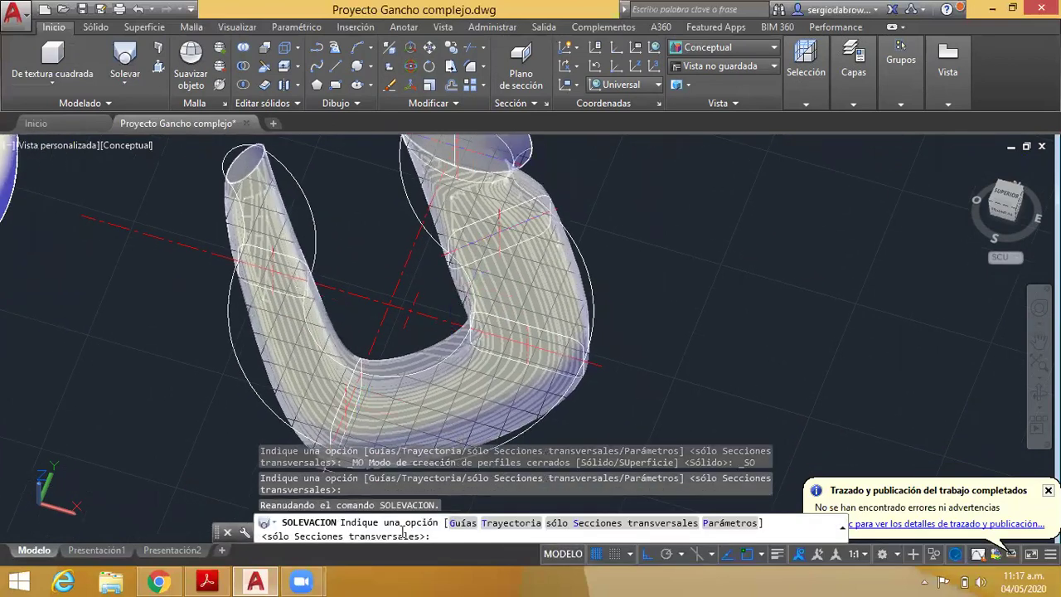
pyautogui.click(464, 527)
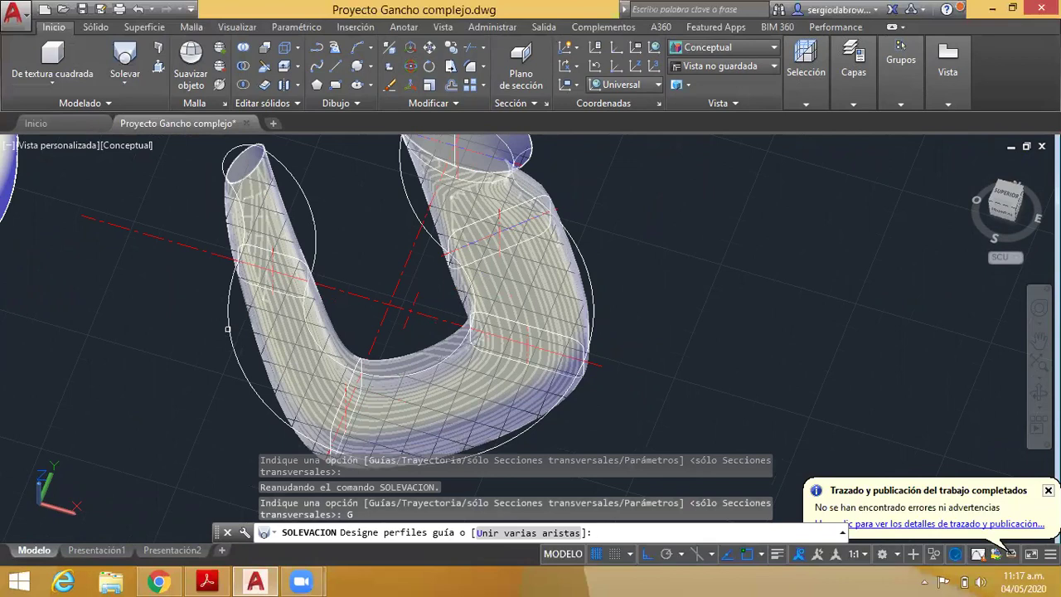
pyautogui.click(591, 286)
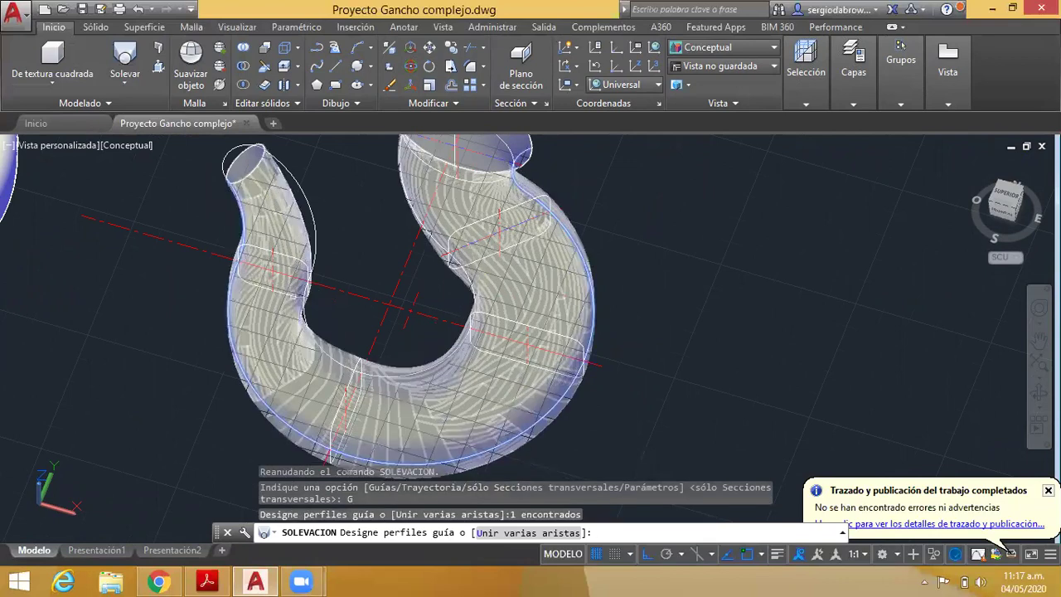
pyautogui.moveTo(328, 238)
pyautogui.mouseDown(button='middle')
pyautogui.moveTo(348, 225)
pyautogui.moveTo(279, 221)
pyautogui.mouseUp(button='middle')
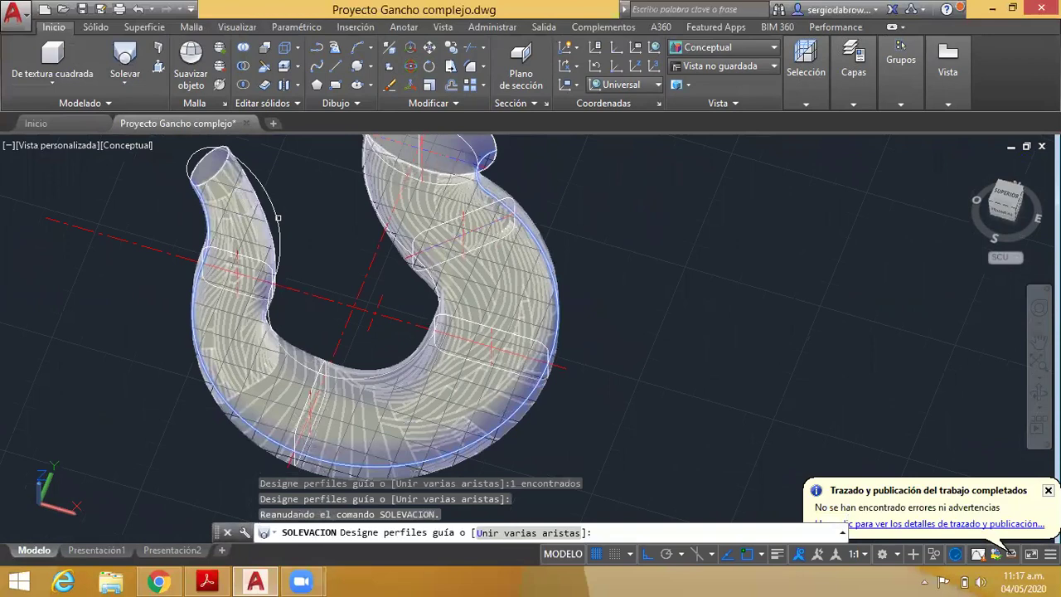
pyautogui.click(277, 218)
pyautogui.moveTo(382, 222)
pyautogui.mouseDown(button='middle')
pyautogui.moveTo(355, 289)
pyautogui.moveTo(400, 345)
pyautogui.mouseUp(button='middle')
pyautogui.press('Return')
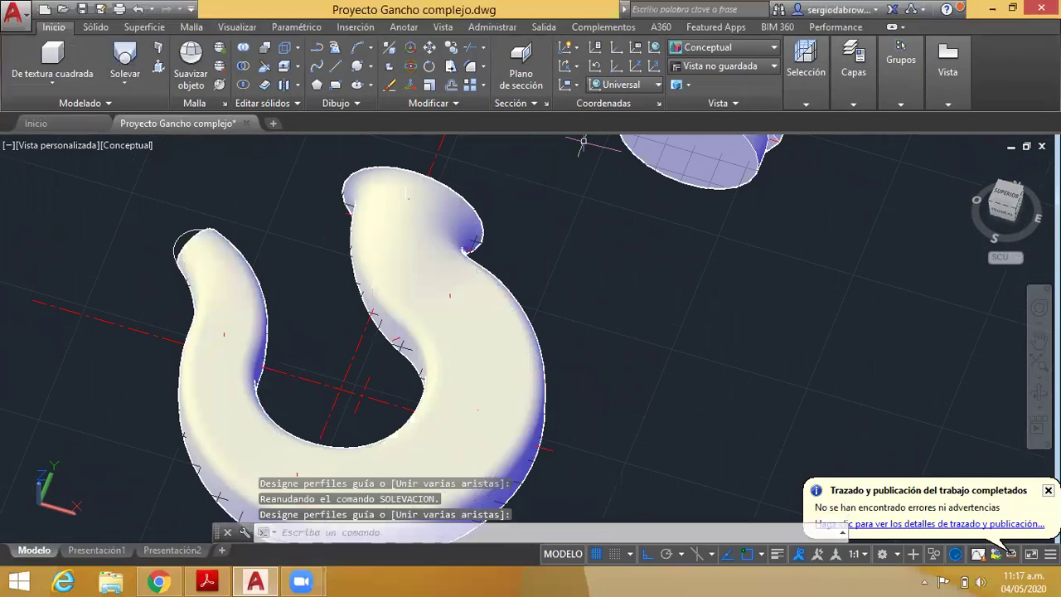
# - Orbit and pan around the lofted solid hook, viewing it from below and at a tilted angle
pyautogui.moveTo(544, 294); pyautogui.dragTo(667, 286, button='middle')
pyautogui.moveTo(586, 318)
pyautogui.keyDown('shift'); pyautogui.mouseDown(button='middle')
pyautogui.moveTo(677, 305)
pyautogui.moveTo(715, 355)
pyautogui.mouseUp(button='middle'); pyautogui.keyUp('shift')
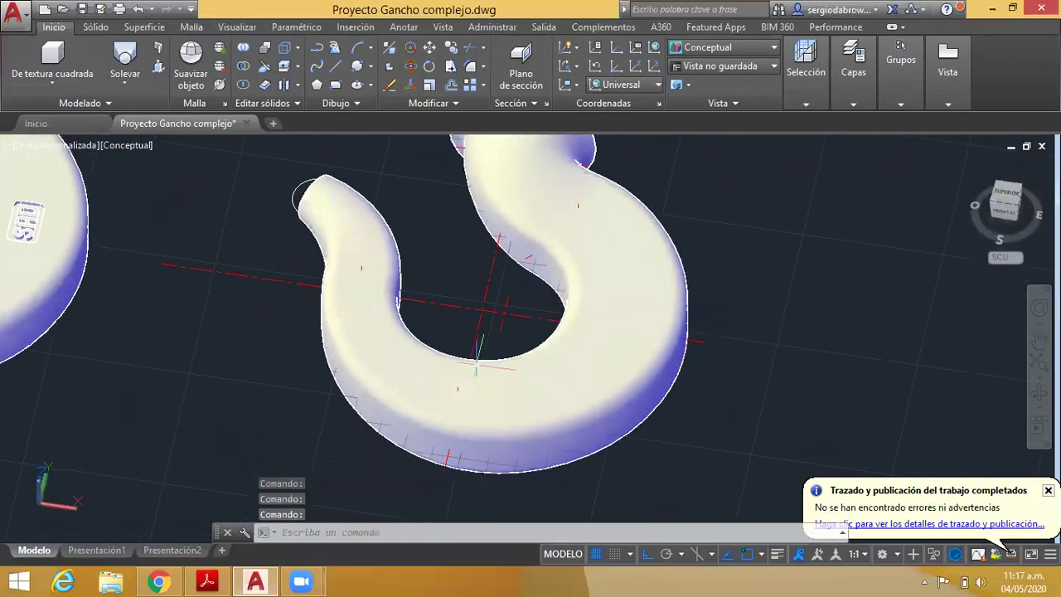
pyautogui.moveTo(593, 240); pyautogui.dragTo(561, 261, button='middle')
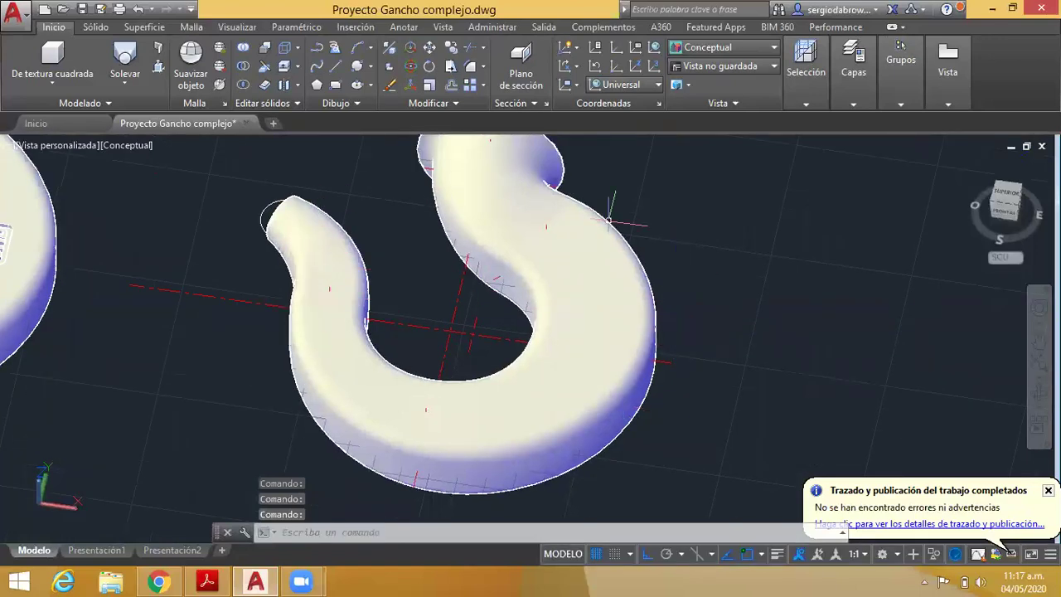
pyautogui.keyDown('shift'); pyautogui.moveTo(609, 220); pyautogui.dragTo(531, 298, button='middle'); pyautogui.keyUp('shift')
pyautogui.keyDown('shift'); pyautogui.moveTo(482, 347); pyautogui.dragTo(400, 344, button='middle'); pyautogui.keyUp('shift')
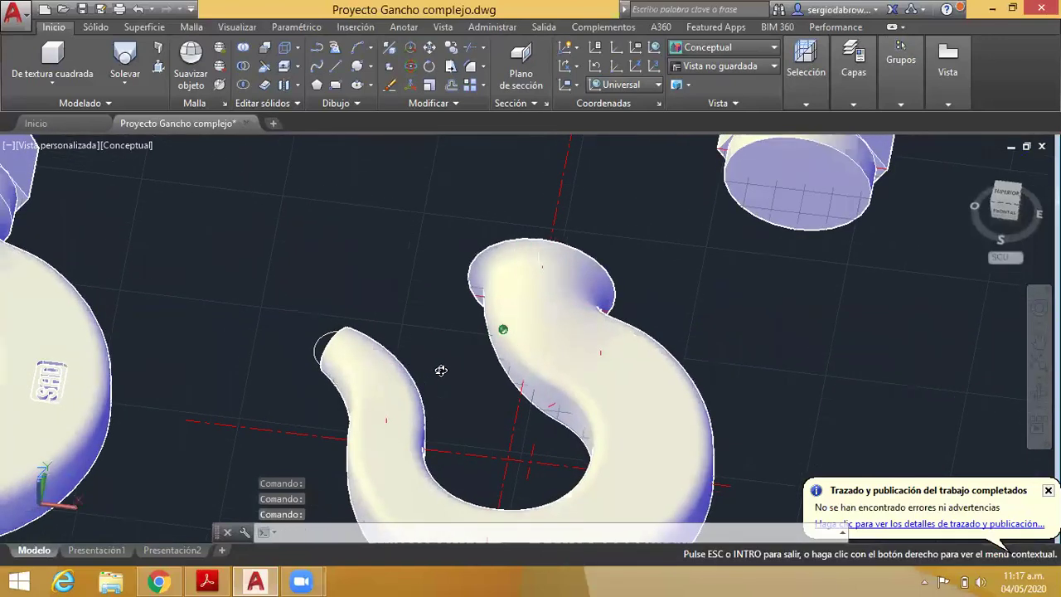
pyautogui.moveTo(334, 285); pyautogui.dragTo(196, 527, button='middle')
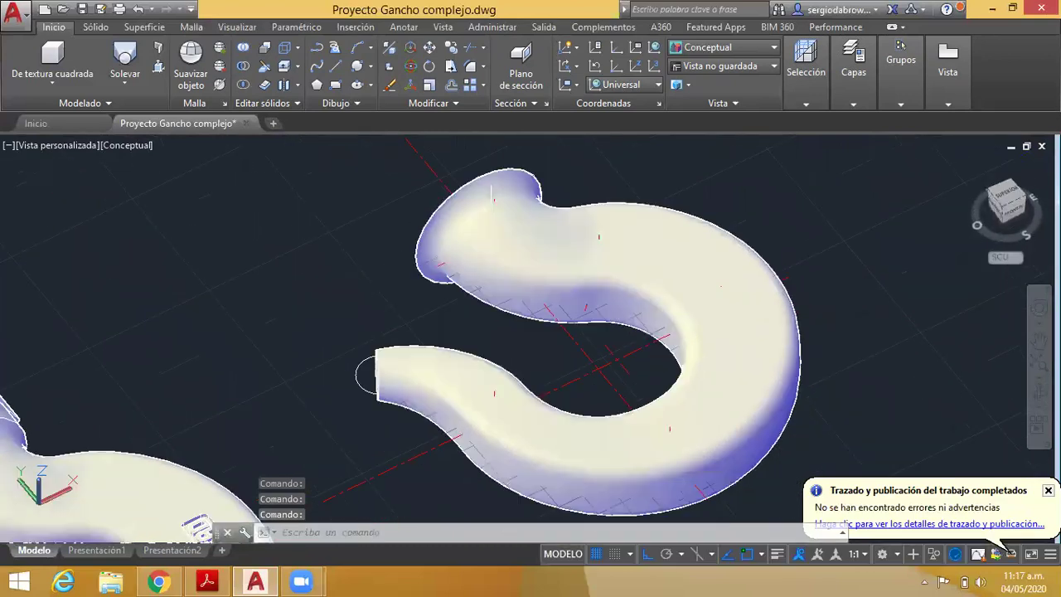
pyautogui.click(145, 156)
# - Switch to 2D Wireframe and place a radius-9 sphere centred on the hook's tip profile
pyautogui.click(207, 180)
pyautogui.click(65, 88)
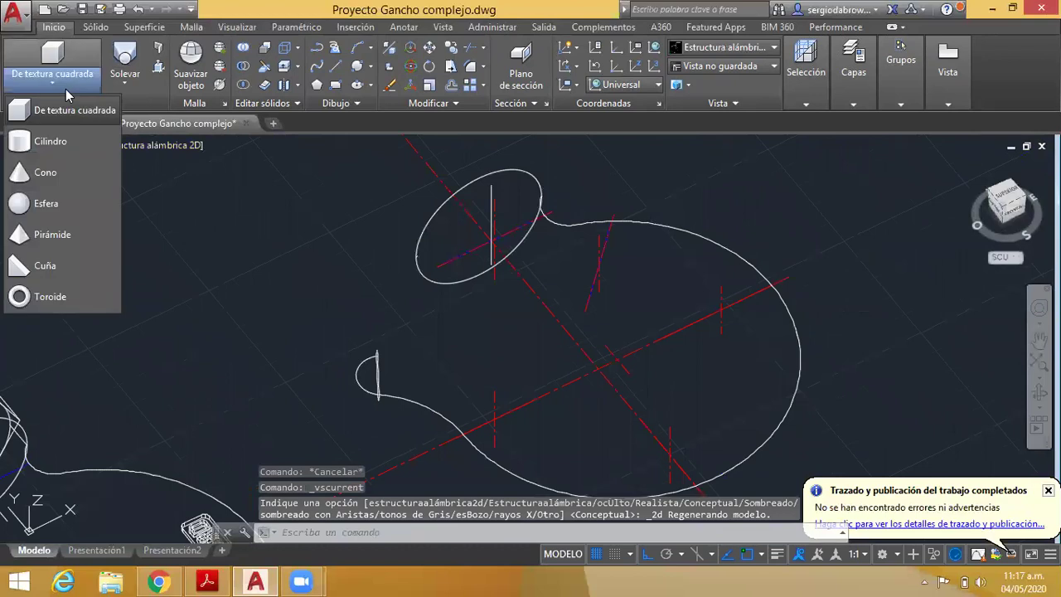
pyautogui.press('Escape')
pyautogui.scroll(5, 341, 362)
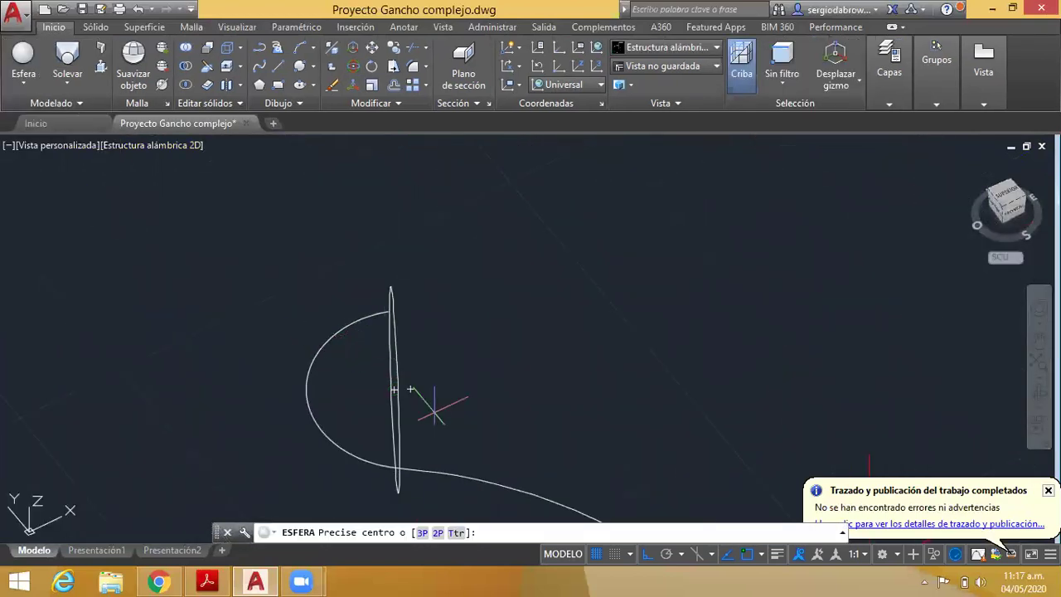
pyautogui.click(396, 388)
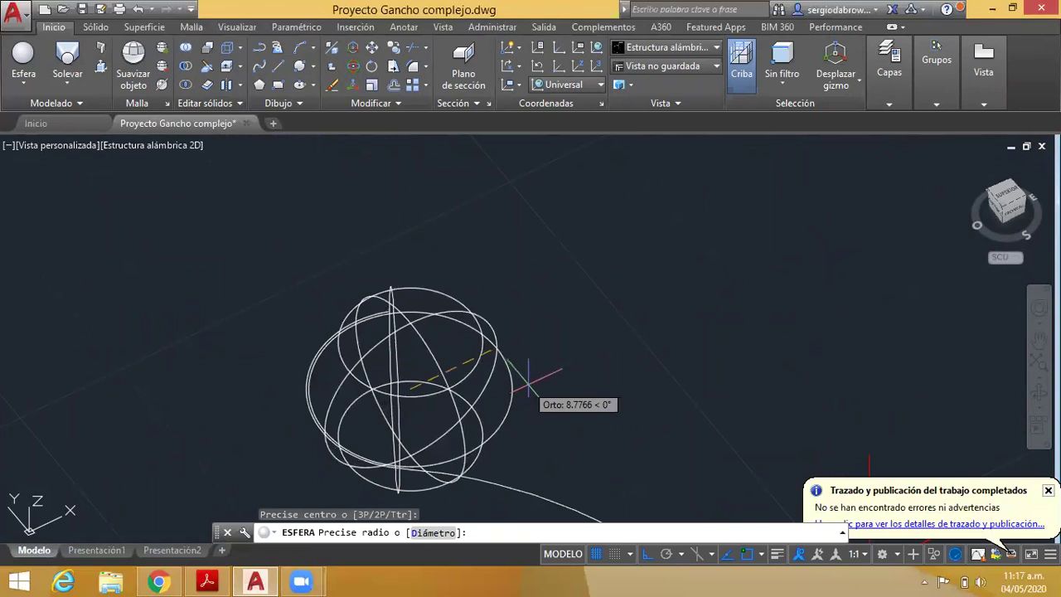
pyautogui.write('9')
pyautogui.press('Return')
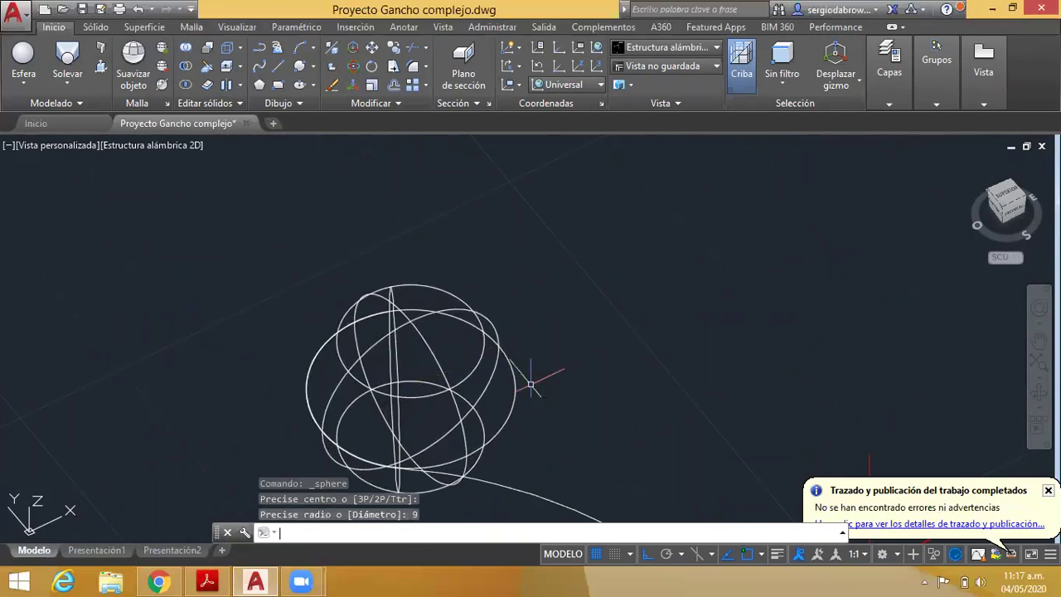
pyautogui.scroll(-10, 554, 379)
pyautogui.press('Escape')
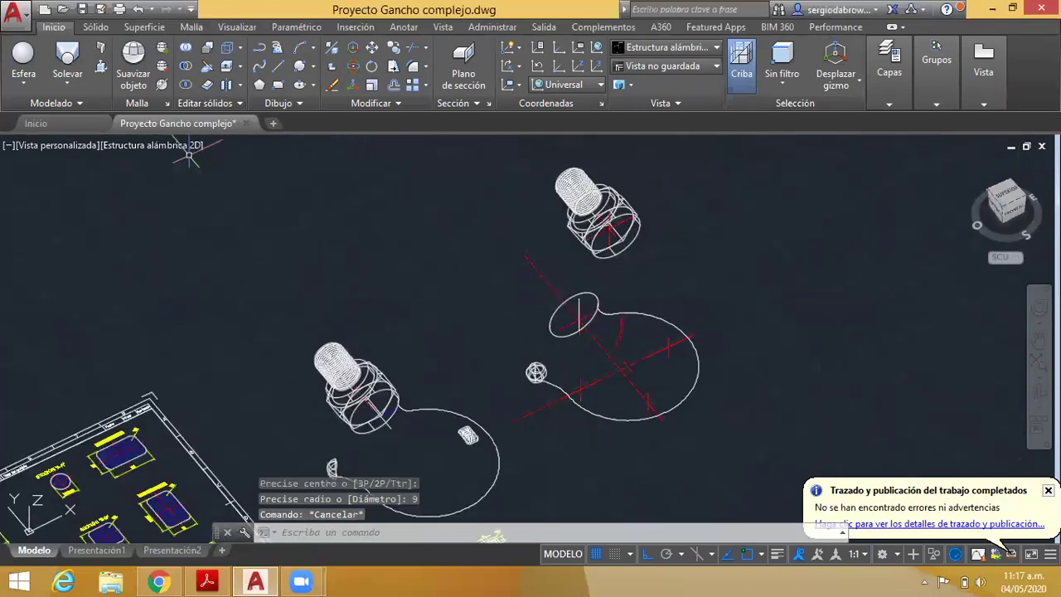
# - Shade the hooks and bolts in the Conceptual visual style
pyautogui.click(158, 145)
pyautogui.click(258, 198)
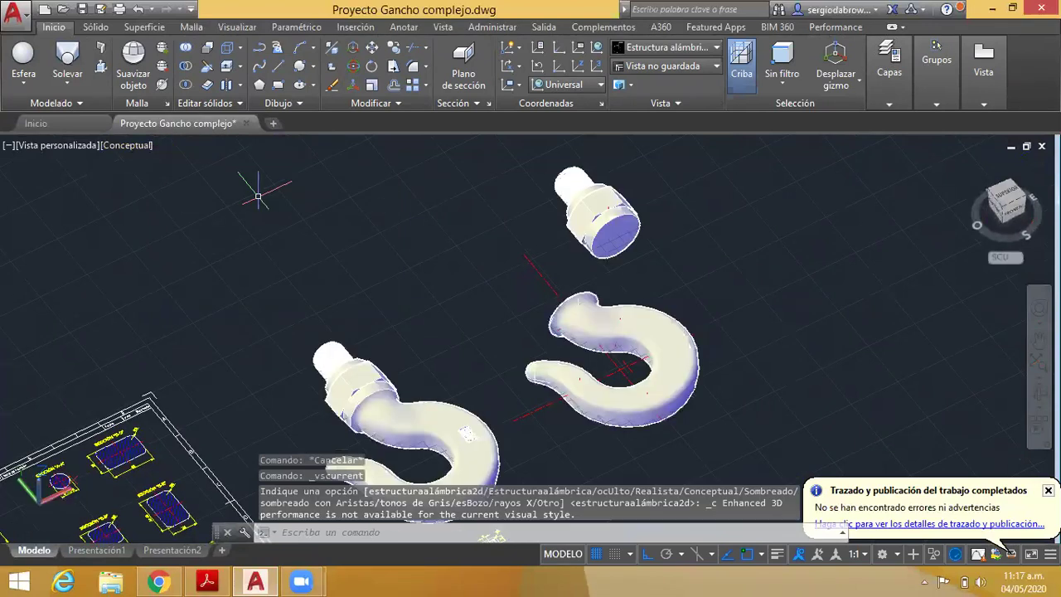
pyautogui.scroll(3, 618, 432)
pyautogui.scroll(3, 618, 433)
pyautogui.scroll(-4, 561, 377)
# - Orbit and zoom around the hook's flared open end and the threaded bolt beside it
pyautogui.moveTo(531, 248)
pyautogui.keyDown('shift'); pyautogui.mouseDown(button='middle')
pyautogui.moveTo(491, 282)
pyautogui.moveTo(463, 238)
pyautogui.moveTo(372, 244)
pyautogui.mouseUp(button='middle'); pyautogui.keyUp('shift')
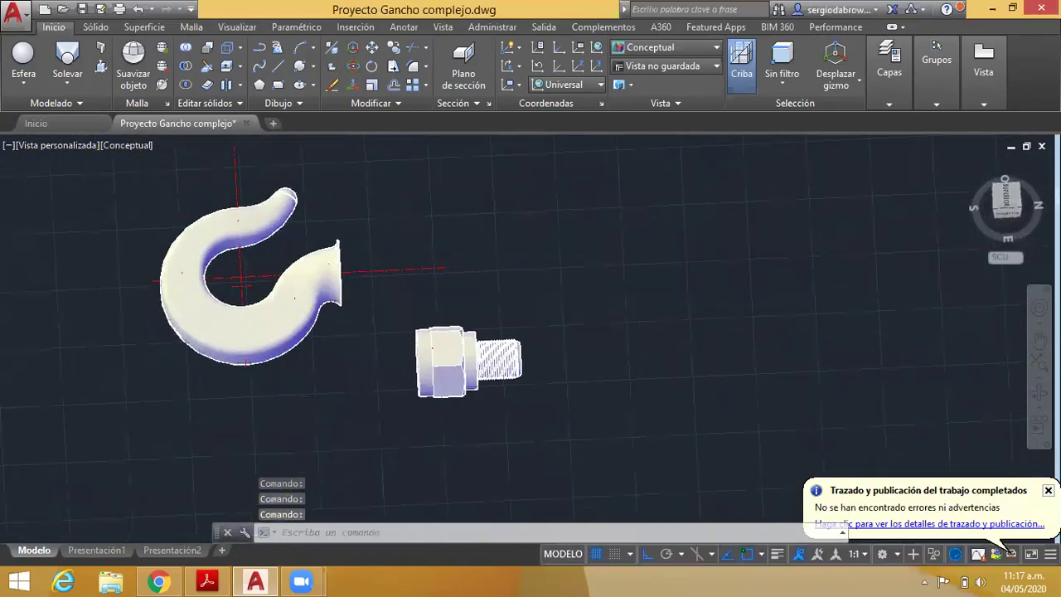
pyautogui.scroll(5, 348, 289)
pyautogui.scroll(2, 315, 290)
pyautogui.keyDown('shift'); pyautogui.moveTo(315, 289); pyautogui.dragTo(277, 253, button='middle'); pyautogui.keyUp('shift')
pyautogui.scroll(-3, 262, 355)
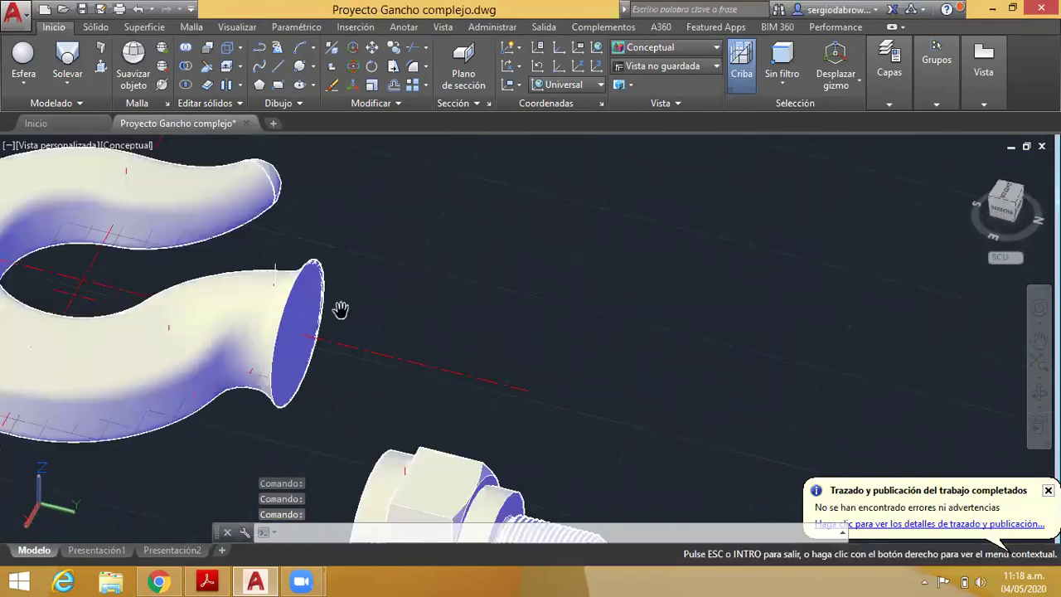
pyautogui.keyDown('shift'); pyautogui.moveTo(340, 308); pyautogui.dragTo(341, 267, button='middle'); pyautogui.keyUp('shift')
pyautogui.keyDown('shift'); pyautogui.moveTo(262, 201); pyautogui.dragTo(296, 220, button='middle'); pyautogui.keyUp('shift')
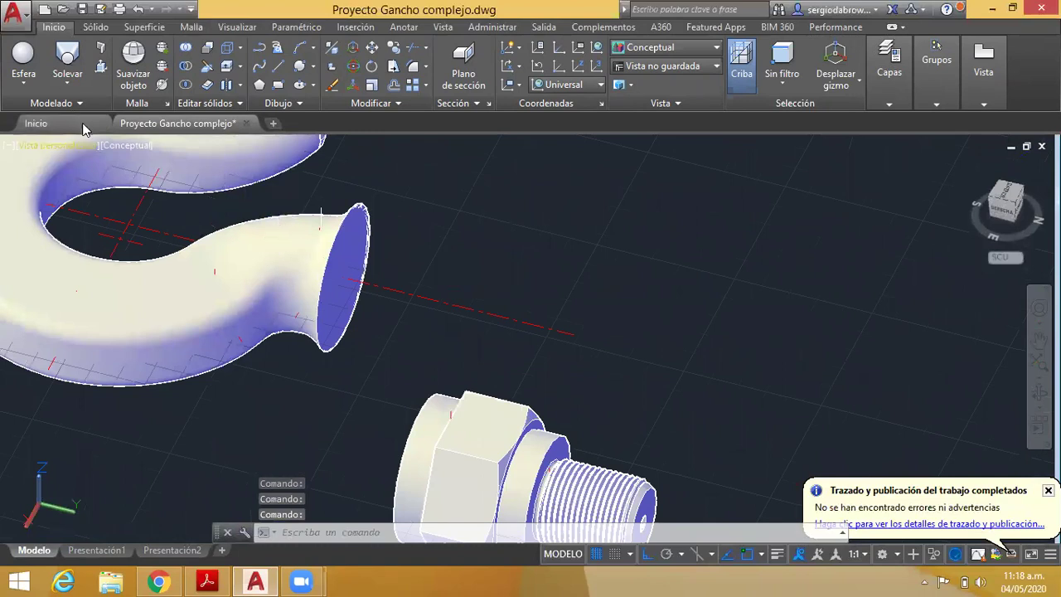
pyautogui.click(125, 146)
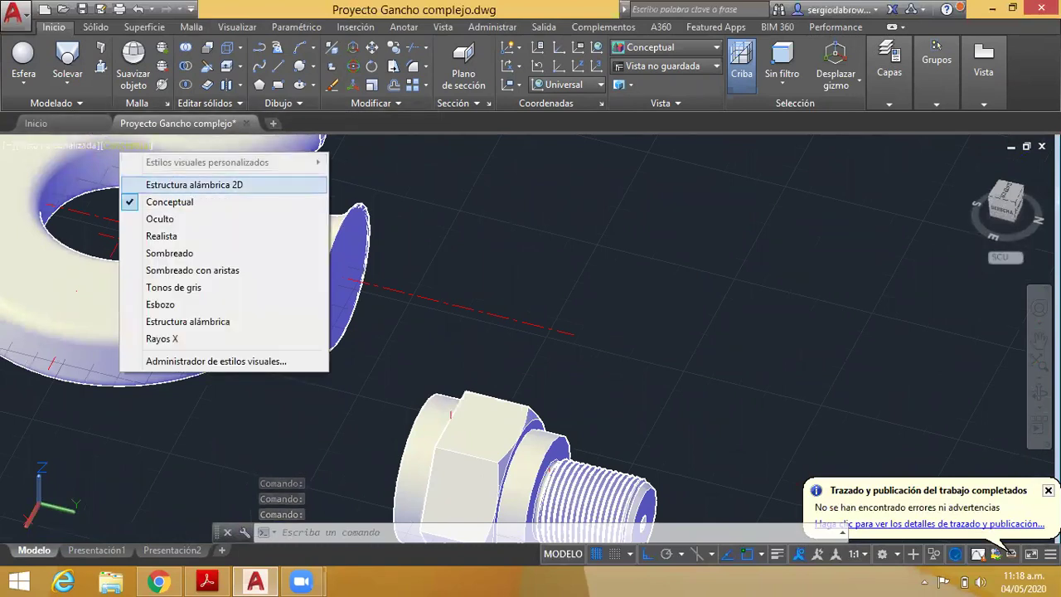
# - Switch to 2D Wireframe and frame the second hook alongside the bolt-and-nut assembly
pyautogui.click(187, 185)
pyautogui.moveTo(372, 280); pyautogui.dragTo(445, 275, button='middle')
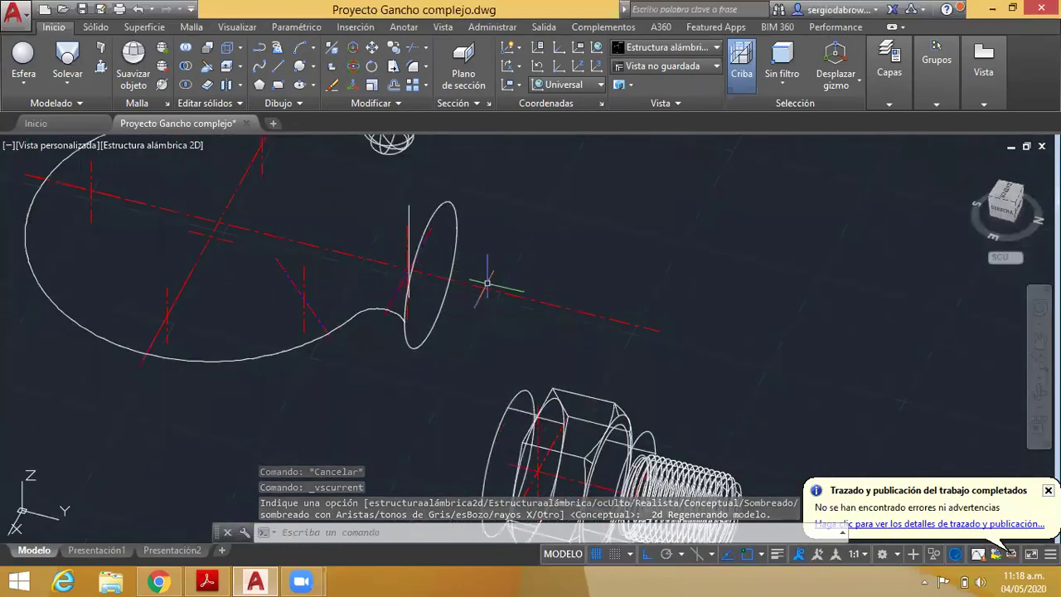
pyautogui.scroll(-6, 489, 286)
pyautogui.scroll(-3, 522, 298)
pyautogui.scroll(2, 528, 302)
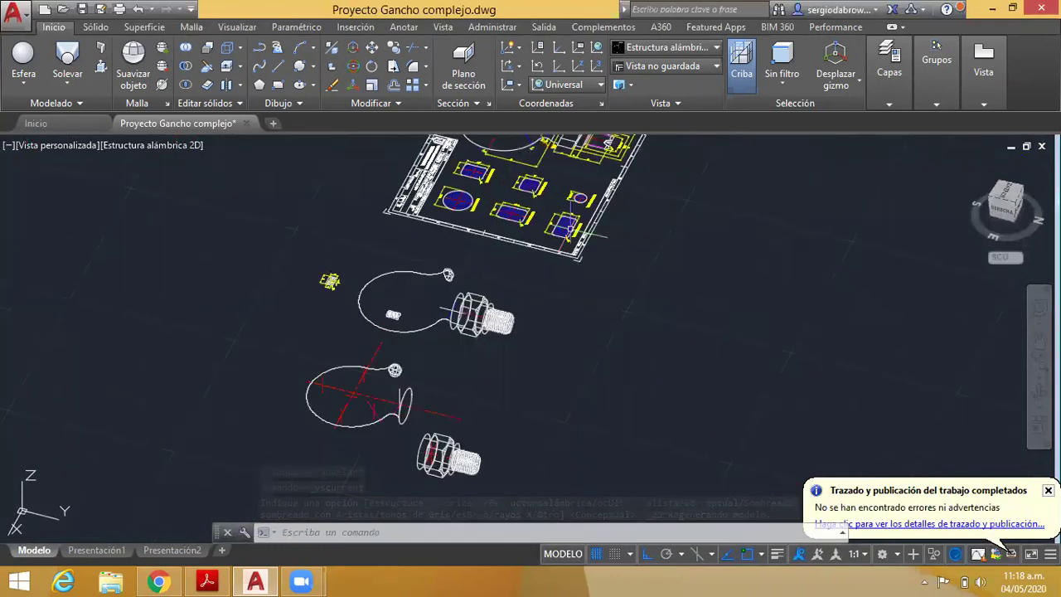
pyautogui.scroll(2, 563, 282)
pyautogui.scroll(4, 610, 265)
pyautogui.scroll(-1, 611, 265)
pyautogui.scroll(-2, 601, 279)
pyautogui.scroll(-1, 584, 303)
pyautogui.scroll(-1, 570, 321)
pyautogui.moveTo(570, 322); pyautogui.dragTo(621, 118, button='middle')
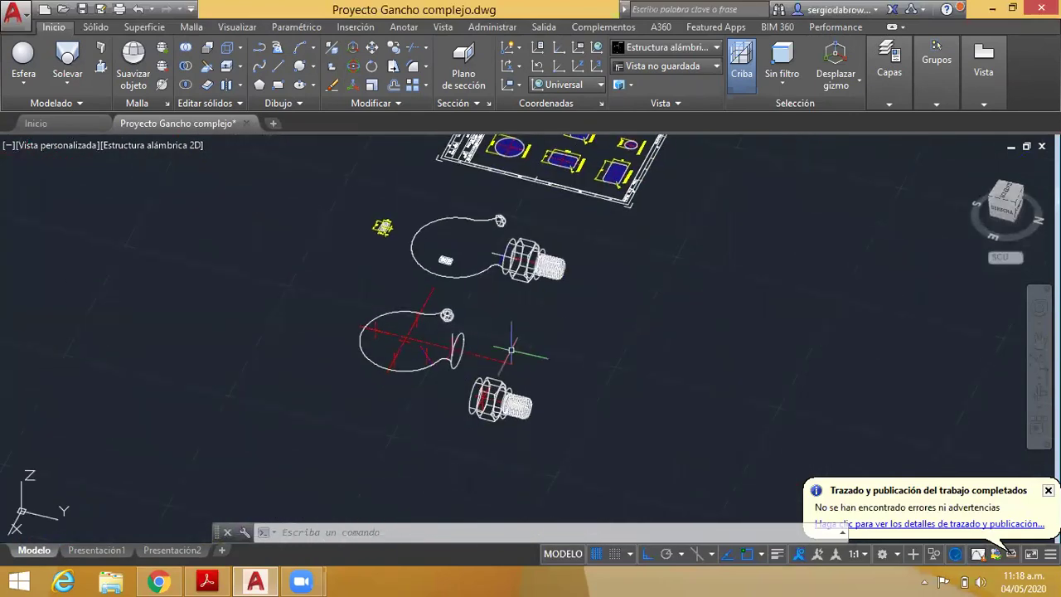
pyautogui.scroll(5, 461, 354)
pyautogui.click(334, 258)
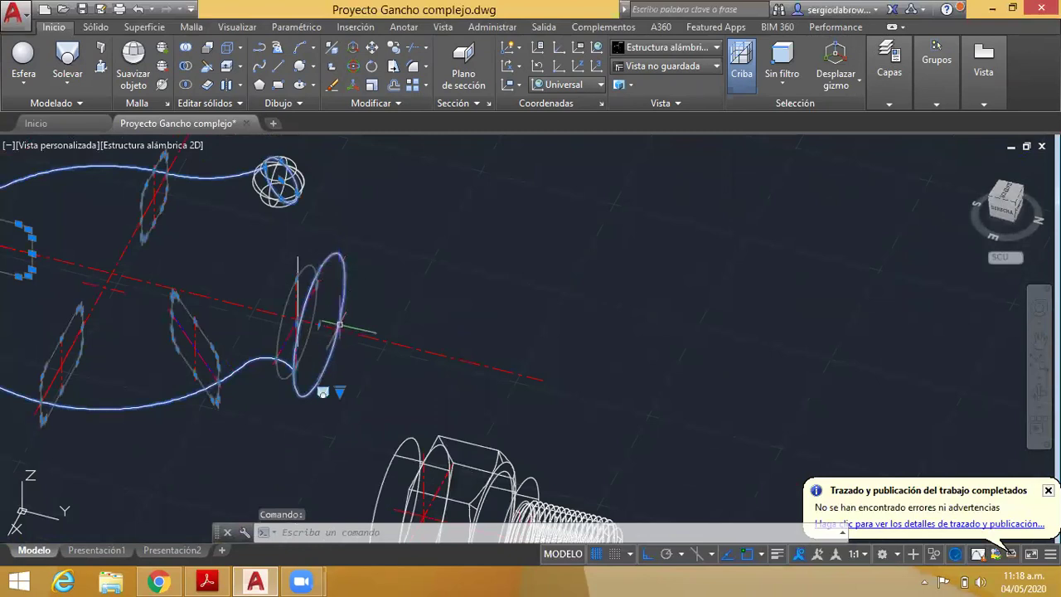
pyautogui.scroll(4, 340, 323)
pyautogui.moveTo(407, 238); pyautogui.dragTo(454, 175, button='middle')
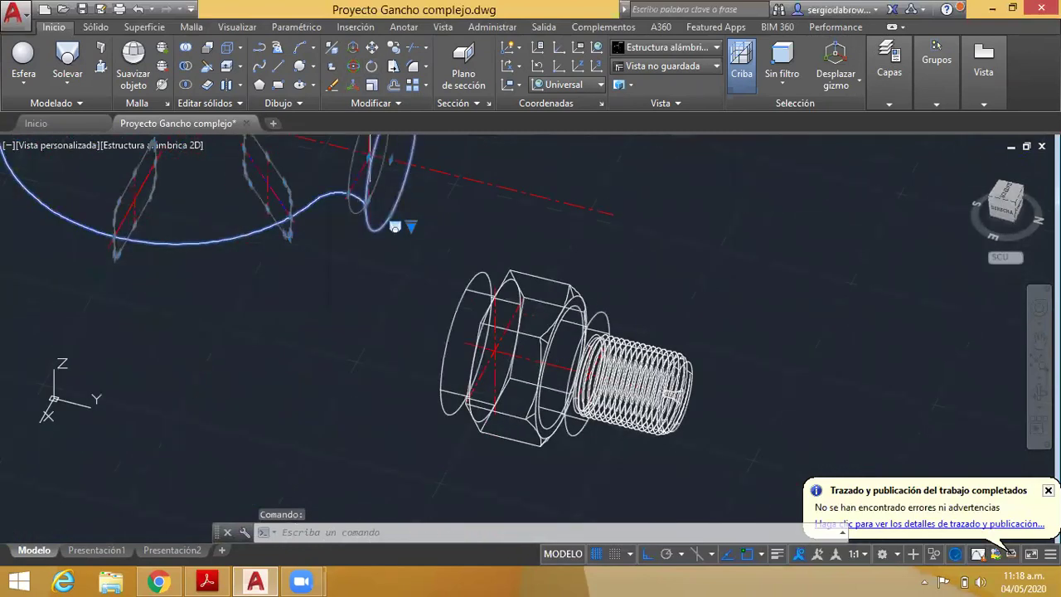
pyautogui.press('Escape')
# - Crossing-select the bolt and nut and move them from the nut face onto the hook's open end
pyautogui.click(628, 286)
pyautogui.click(504, 418)
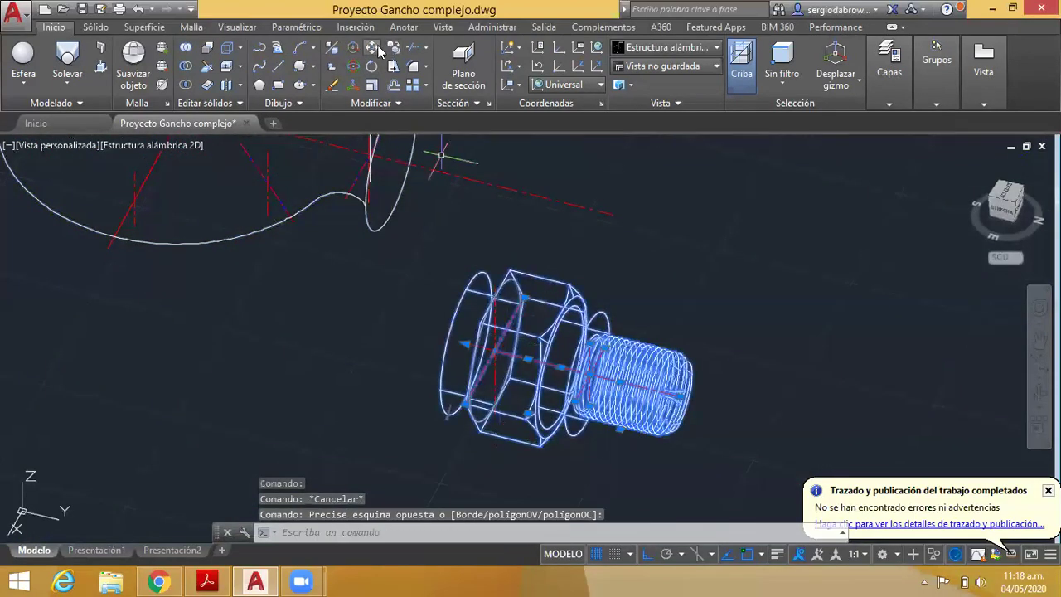
pyautogui.click(372, 48)
pyautogui.click(495, 349)
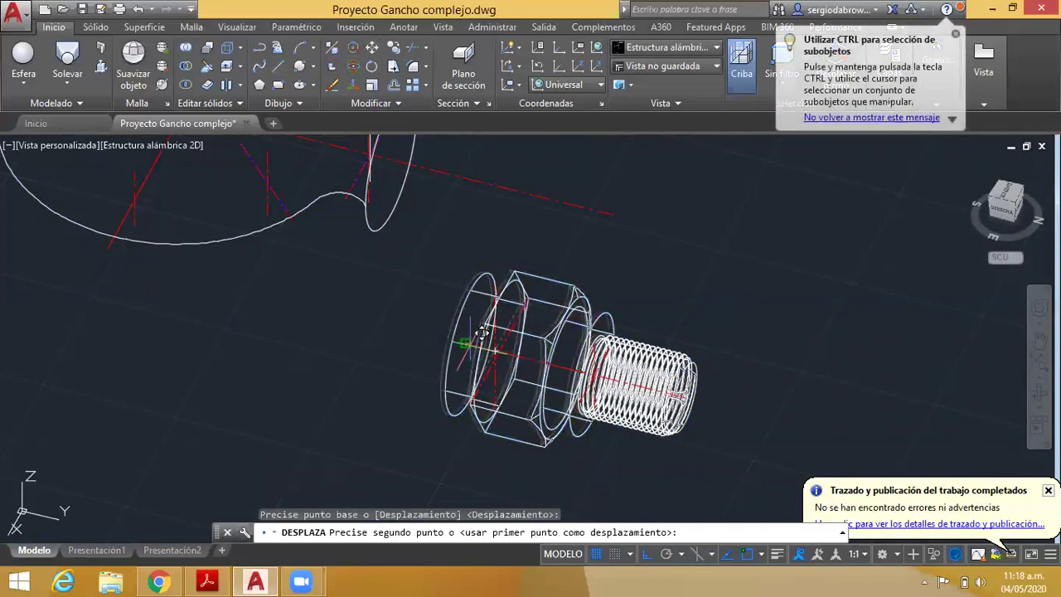
pyautogui.moveTo(402, 146); pyautogui.dragTo(410, 286, button='middle')
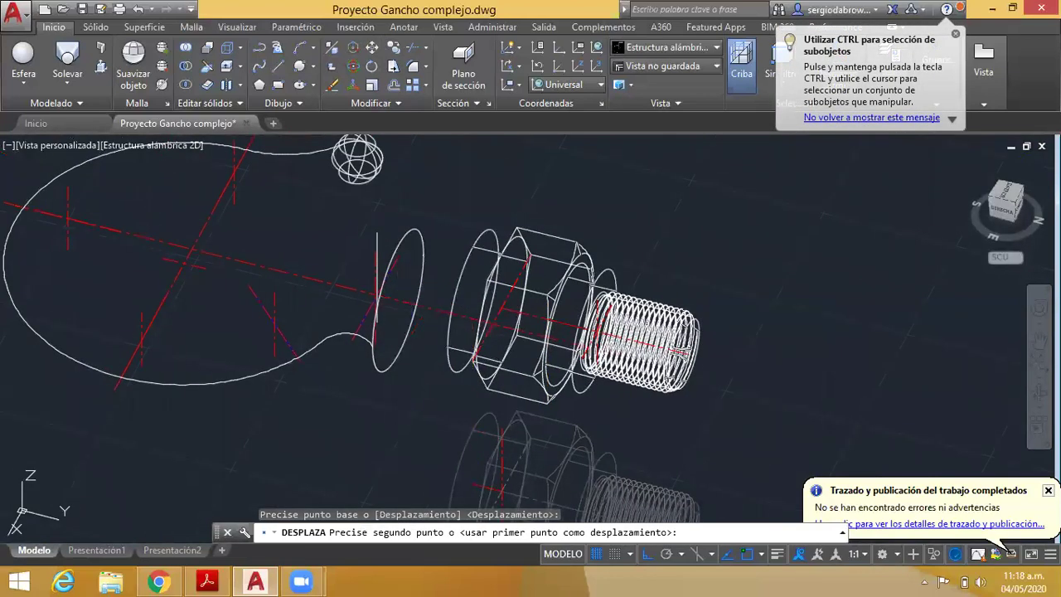
pyautogui.click(410, 286)
# - Shade the models in the Conceptual visual style to check the bolt's fit
pyautogui.keyDown('shift'); pyautogui.moveTo(361, 382); pyautogui.dragTo(561, 309, button='middle'); pyautogui.keyUp('shift')
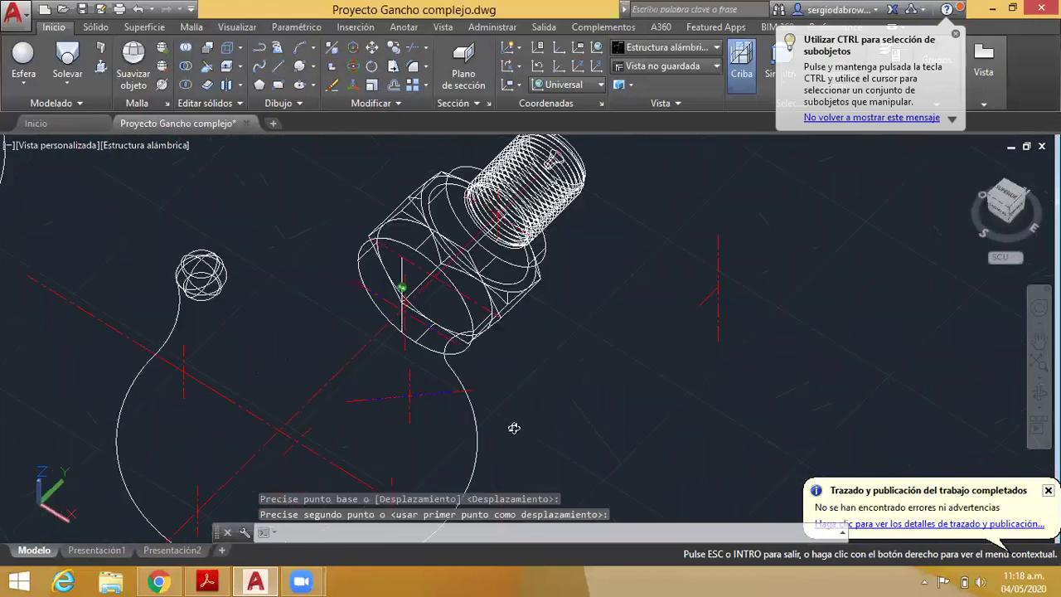
pyautogui.scroll(-4, 561, 308)
pyautogui.click(124, 145)
pyautogui.click(269, 203)
# - UNION the right hook's 17 parts, including the bolt and nut, into a single solid
pyautogui.moveTo(618, 290)
pyautogui.keyDown('shift'); pyautogui.mouseDown(button='middle')
pyautogui.moveTo(560, 259)
pyautogui.moveTo(622, 355)
pyautogui.moveTo(603, 324)
pyautogui.mouseUp(button='middle'); pyautogui.keyUp('shift')
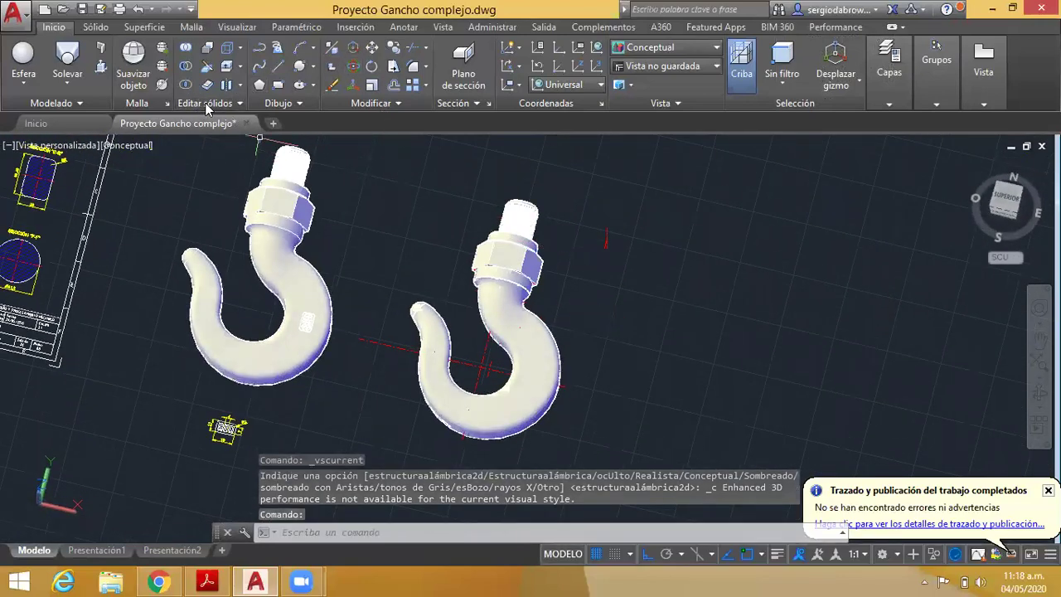
pyautogui.click(187, 45)
pyautogui.click(571, 187)
pyautogui.click(477, 300)
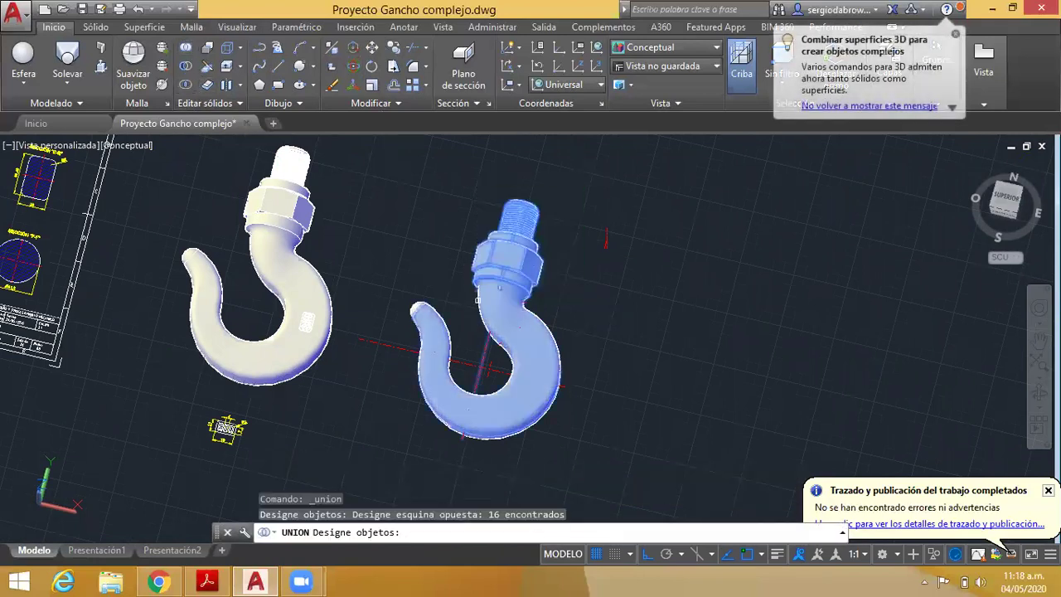
pyautogui.click(417, 308)
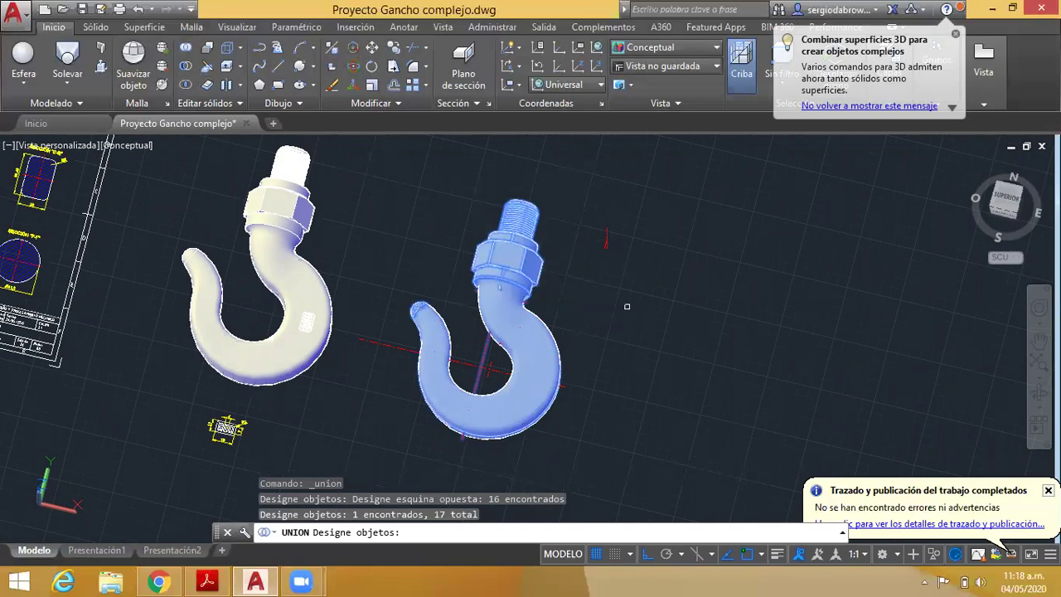
pyautogui.press('Return')
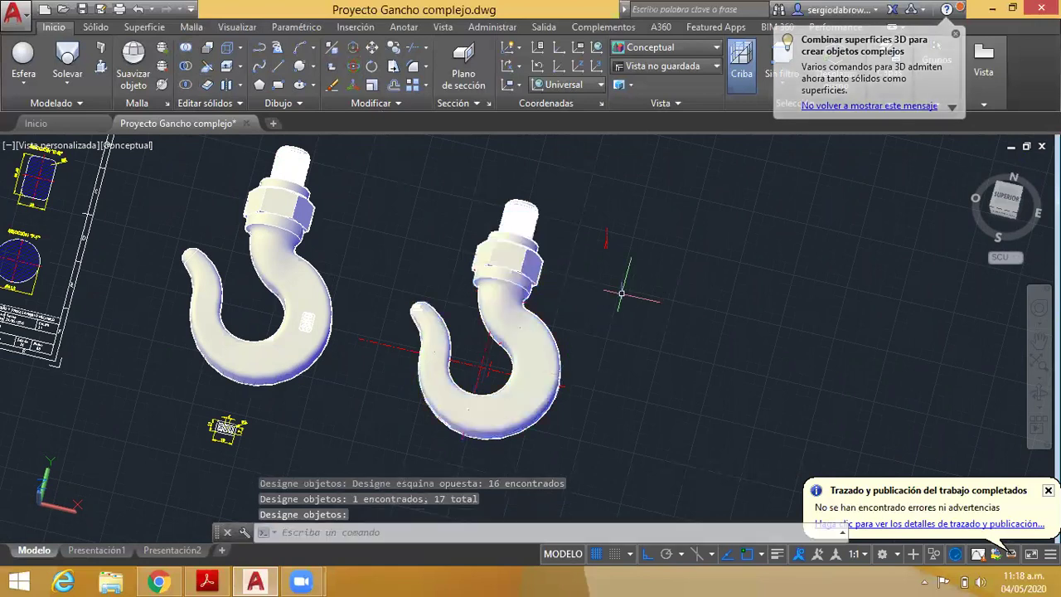
pyautogui.press('Escape')
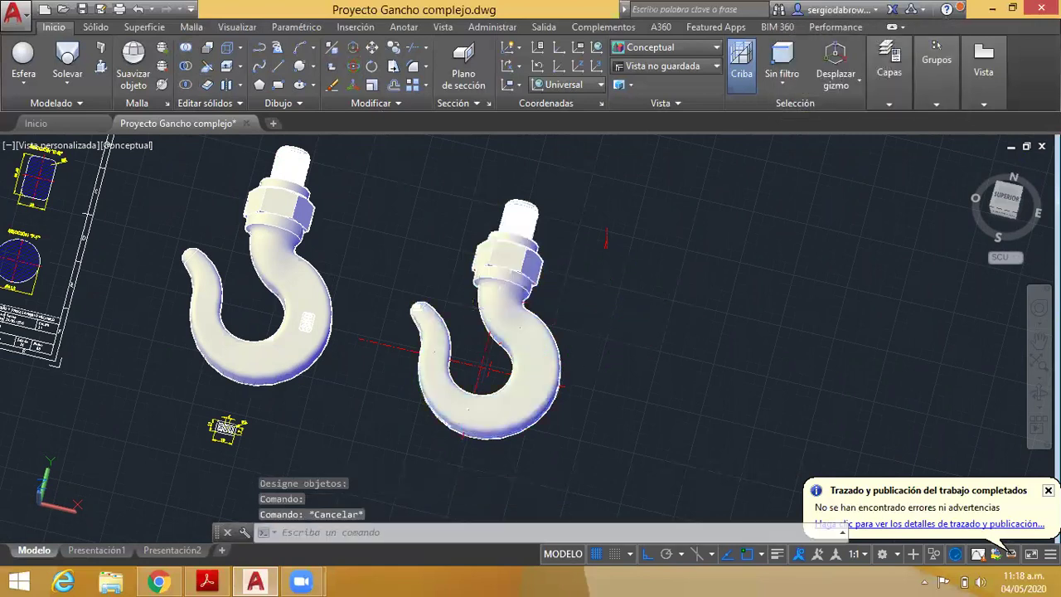
pyautogui.moveTo(602, 310); pyautogui.dragTo(569, 233, button='middle')
pyautogui.moveTo(417, 260)
pyautogui.mouseDown(button='middle')
pyautogui.moveTo(434, 274)
pyautogui.moveTo(438, 314)
pyautogui.mouseUp(button='middle')
pyautogui.scroll(2, 309, 279)
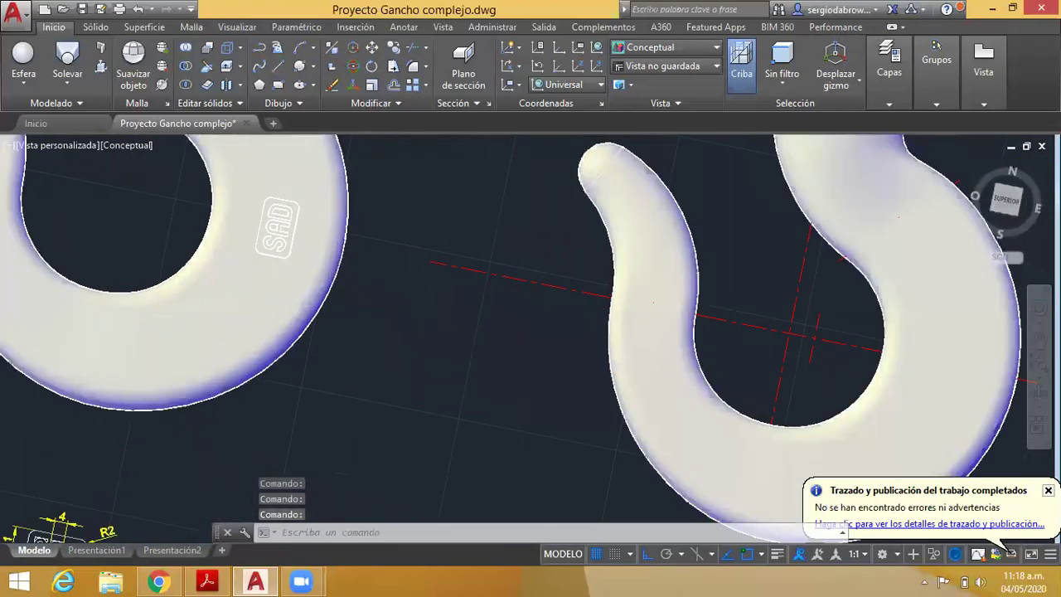
pyautogui.scroll(2, 308, 279)
pyautogui.scroll(2, 308, 278)
pyautogui.scroll(-5, 403, 301)
pyautogui.moveTo(450, 326)
pyautogui.keyDown('shift'); pyautogui.mouseDown(button='middle')
pyautogui.moveTo(438, 257)
pyautogui.moveTo(423, 265)
pyautogui.mouseUp(button='middle'); pyautogui.keyUp('shift')
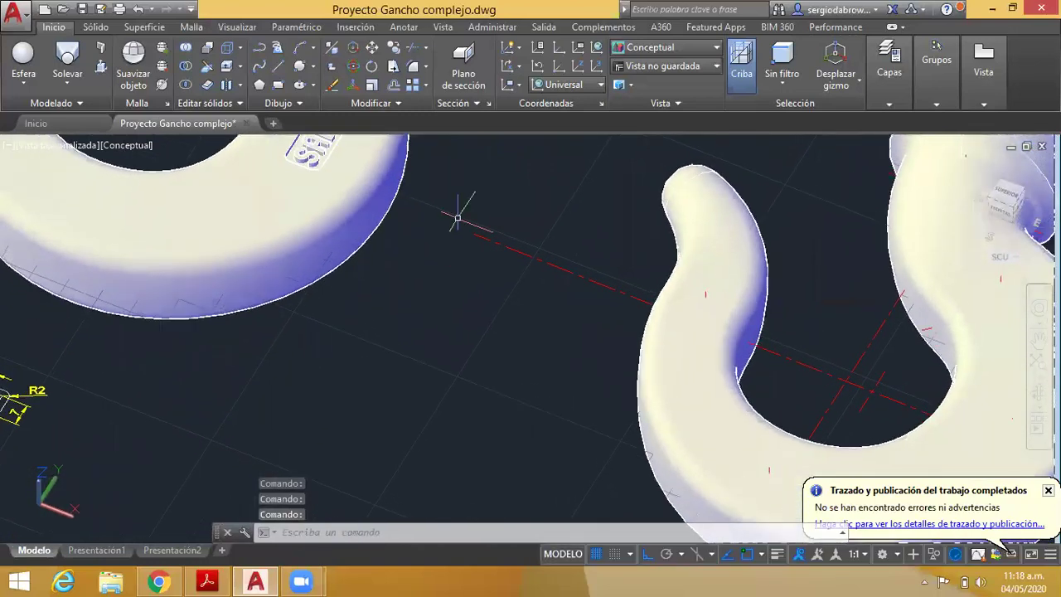
pyautogui.keyDown('shift'); pyautogui.moveTo(464, 208); pyautogui.dragTo(445, 312, button='middle'); pyautogui.keyUp('shift')
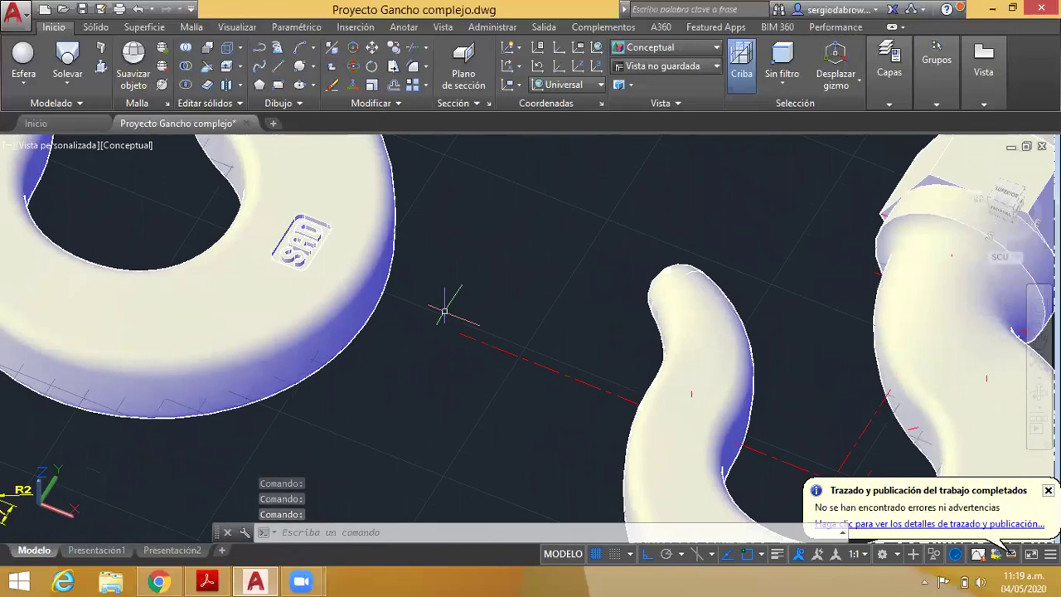
pyautogui.scroll(-2, 437, 276)
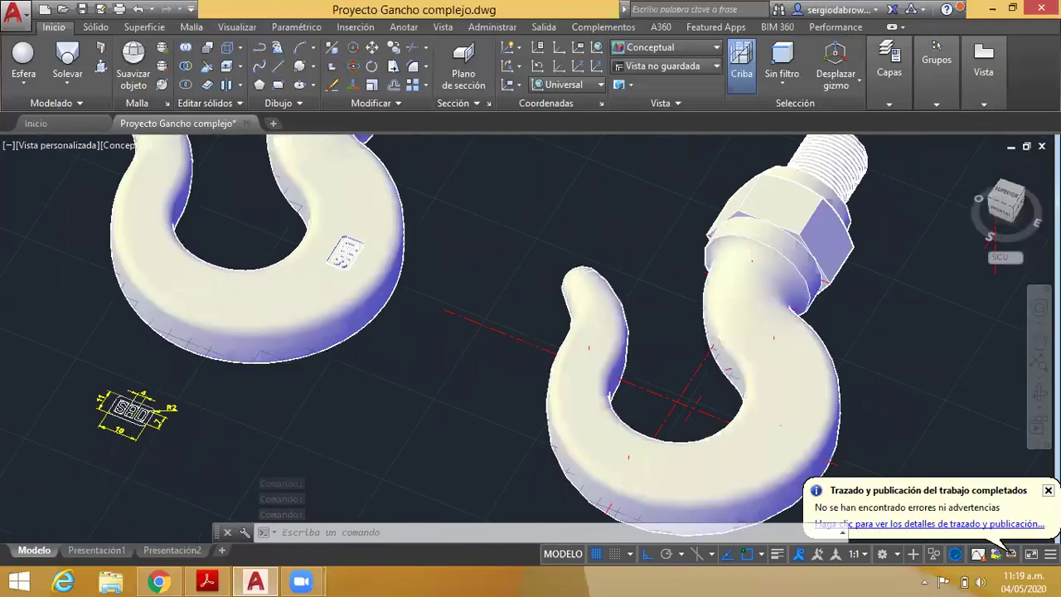
pyautogui.scroll(2, 438, 276)
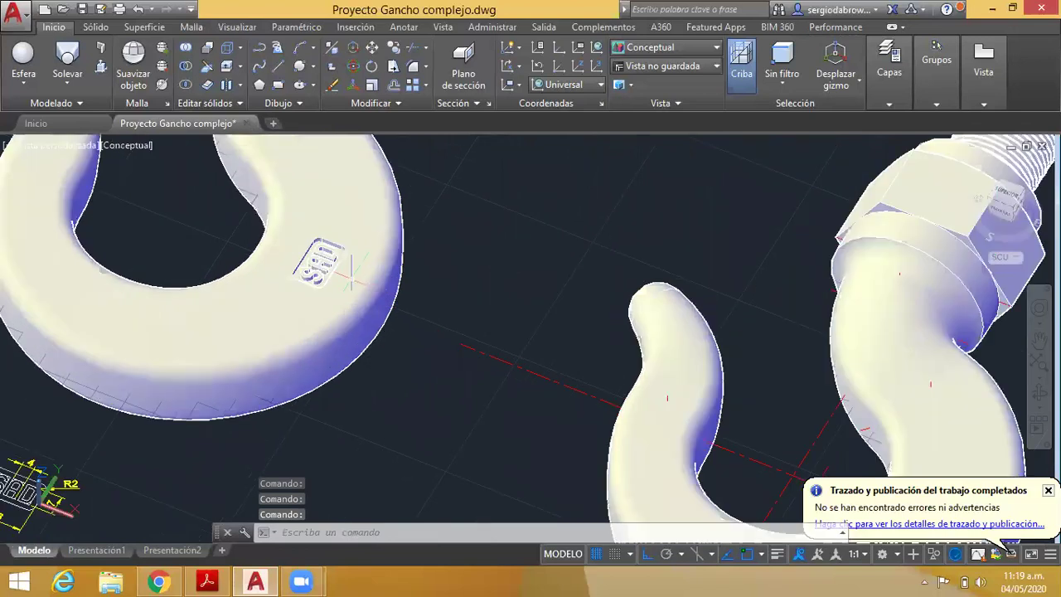
pyautogui.scroll(3, 503, 266)
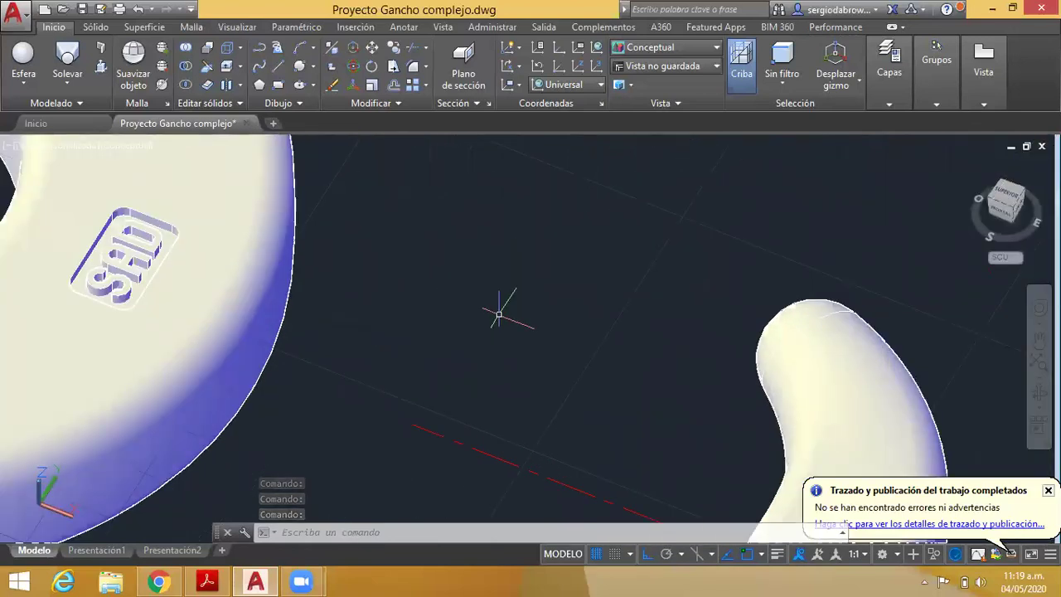
pyautogui.scroll(-1, 499, 315)
pyautogui.scroll(-1, 354, 331)
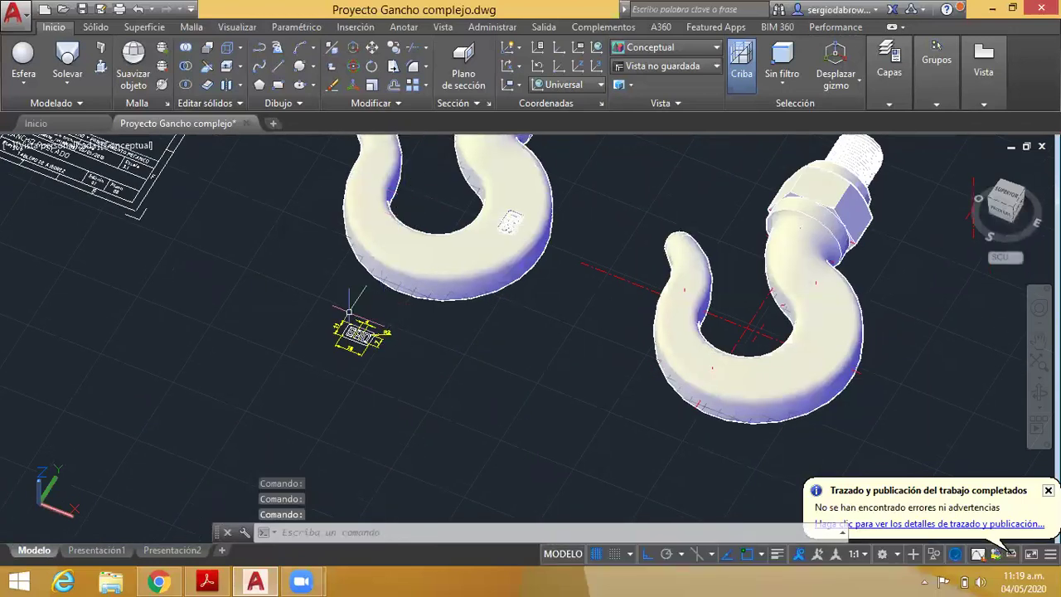
pyautogui.scroll(5, 360, 365)
pyautogui.scroll(2, 473, 252)
pyautogui.moveTo(469, 256); pyautogui.dragTo(594, 304, button='middle')
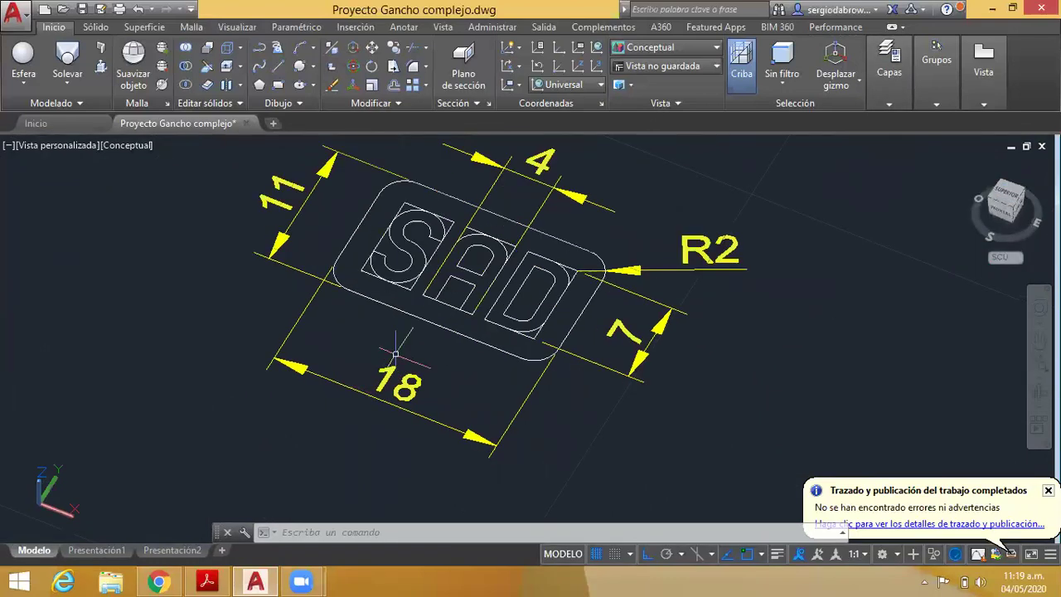
# - Make Cotas the current layer
pyautogui.scroll(1, 387, 350)
pyautogui.scroll(1, 430, 356)
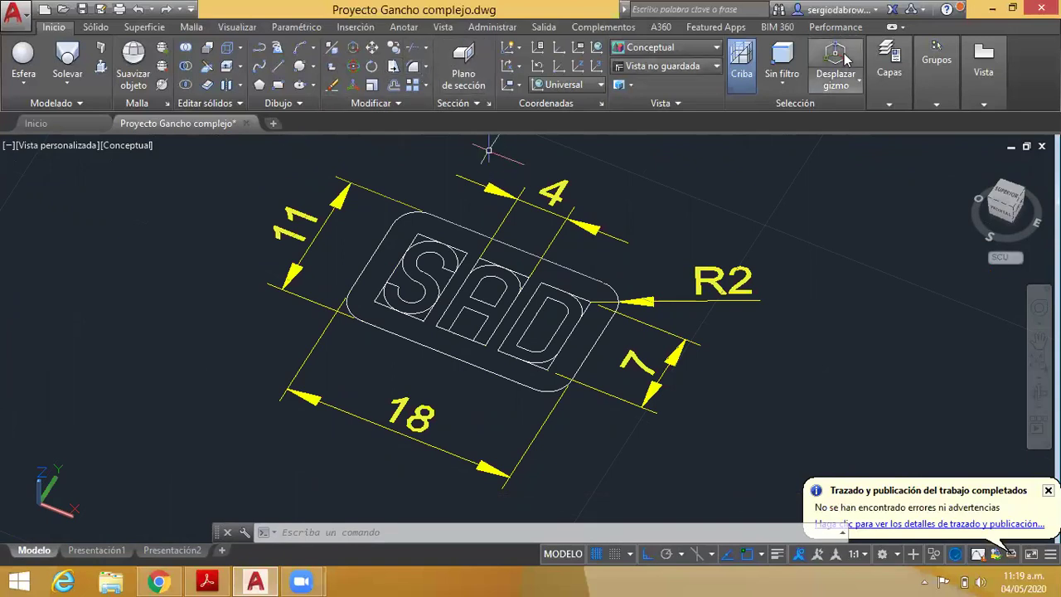
pyautogui.click(885, 96)
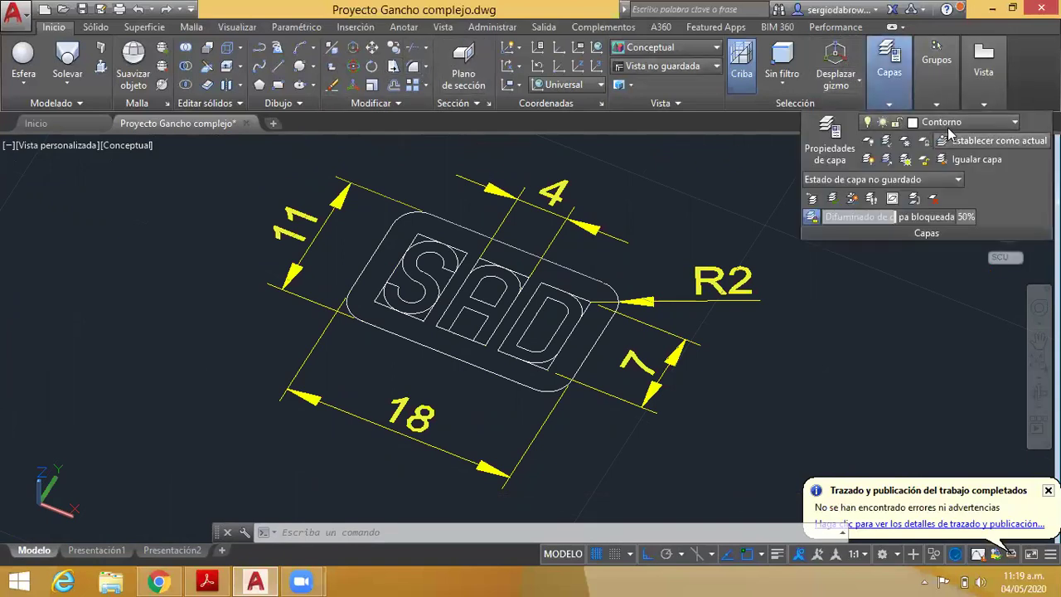
pyautogui.click(954, 124)
pyautogui.click(953, 217)
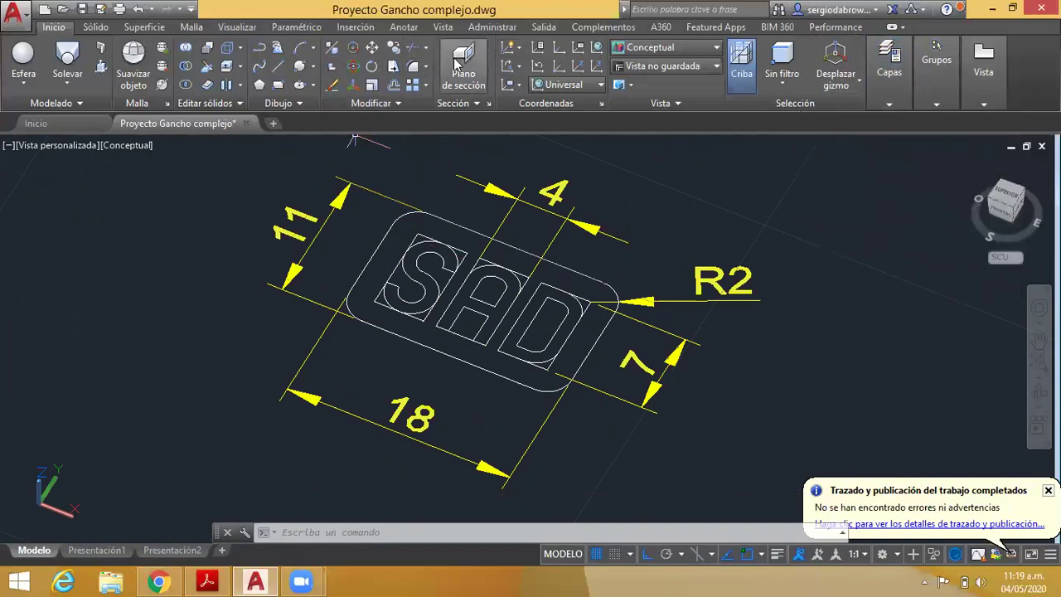
# - Add a linear dimension reading 1 below the SAD letters on the logo plate drawing
pyautogui.write('a')
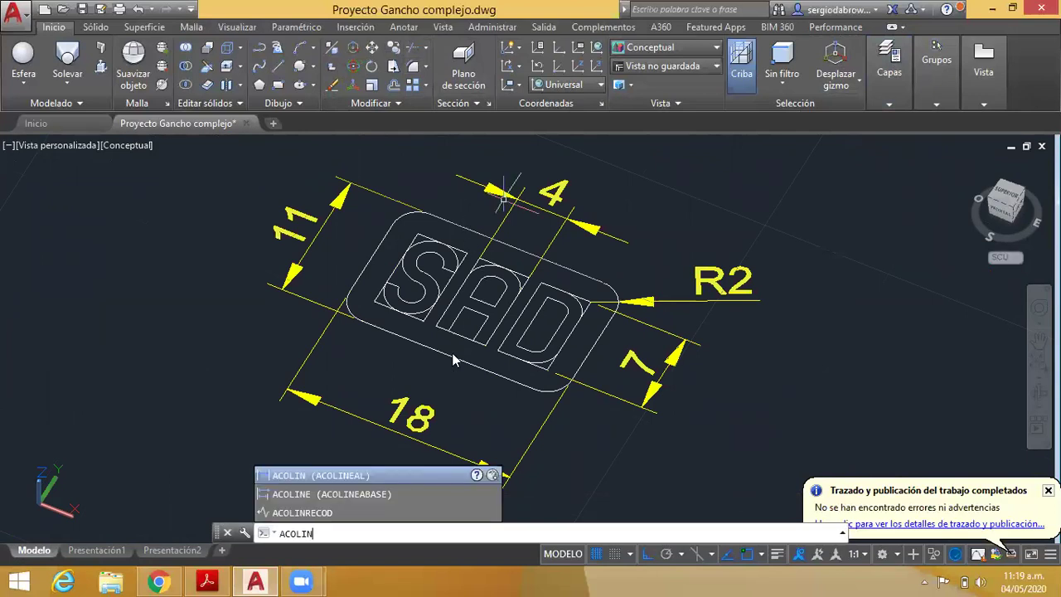
pyautogui.click(387, 475)
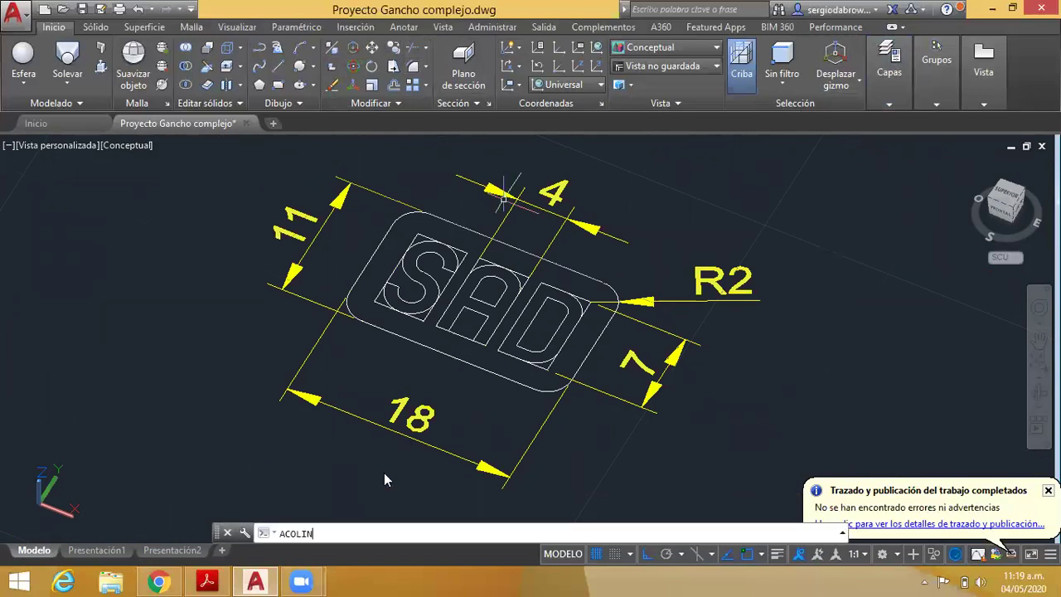
pyautogui.click(472, 340)
pyautogui.click(483, 348)
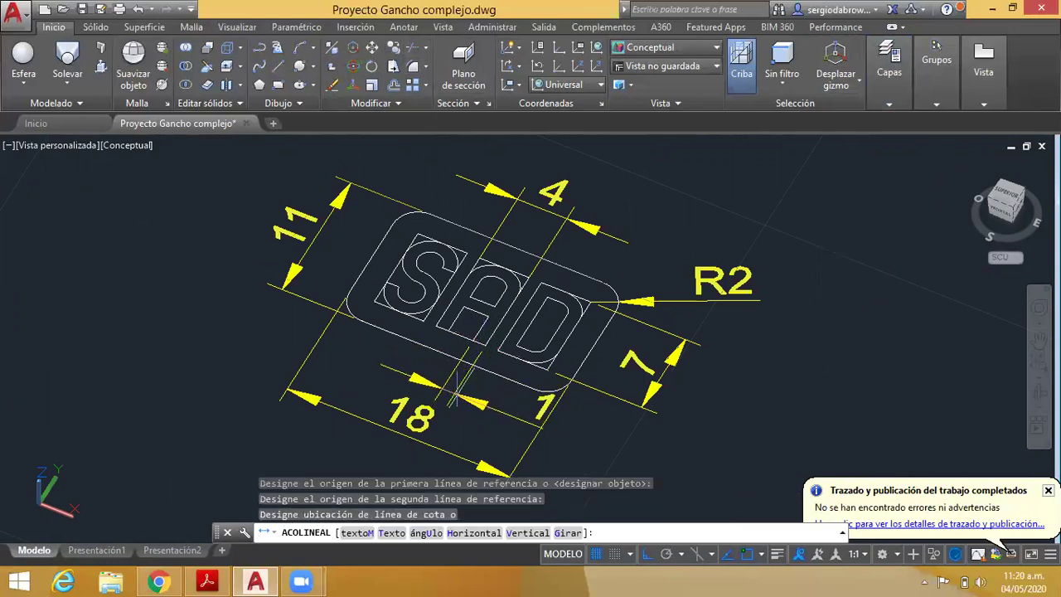
pyautogui.click(461, 396)
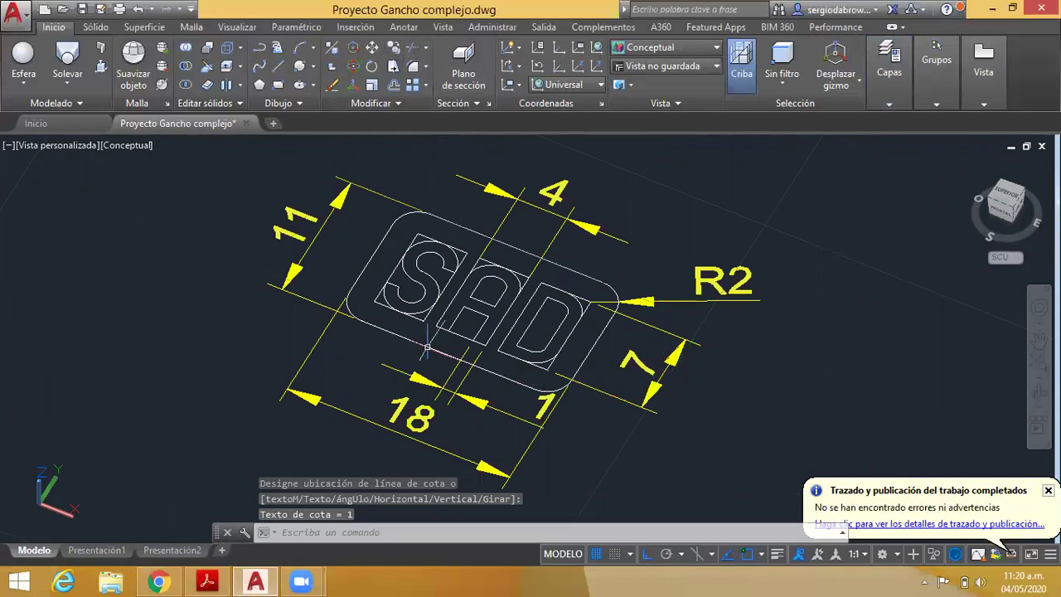
pyautogui.scroll(-2, 566, 291)
pyautogui.scroll(2, 630, 266)
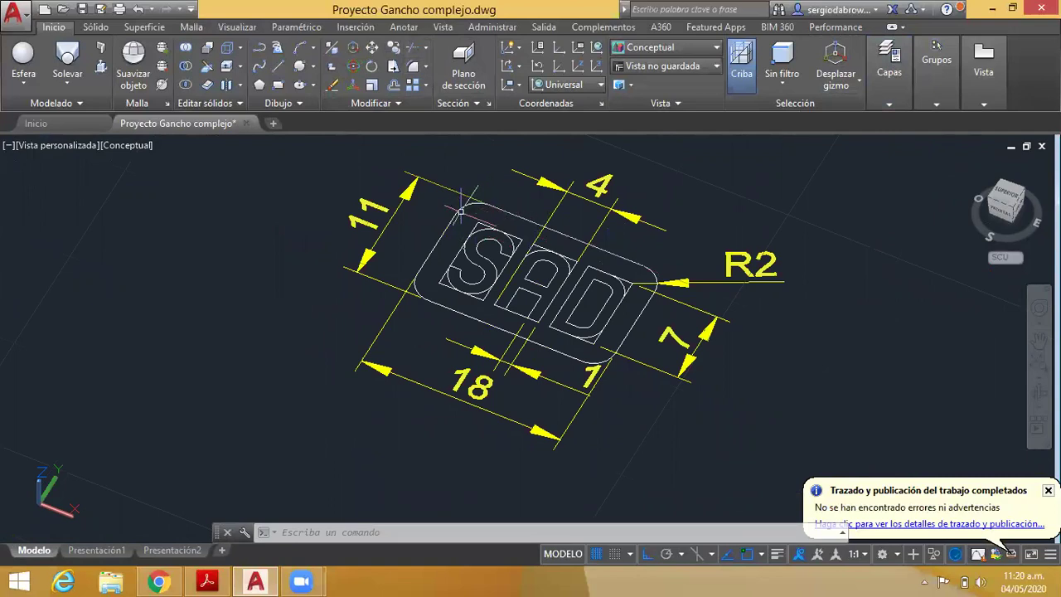
# - Orbit and zoom in close on the raised SAD plate on the hook ring
pyautogui.scroll(-4, 638, 282)
pyautogui.keyDown('shift'); pyautogui.moveTo(638, 281); pyautogui.dragTo(580, 274, button='middle'); pyautogui.keyUp('shift')
pyautogui.scroll(5, 497, 266)
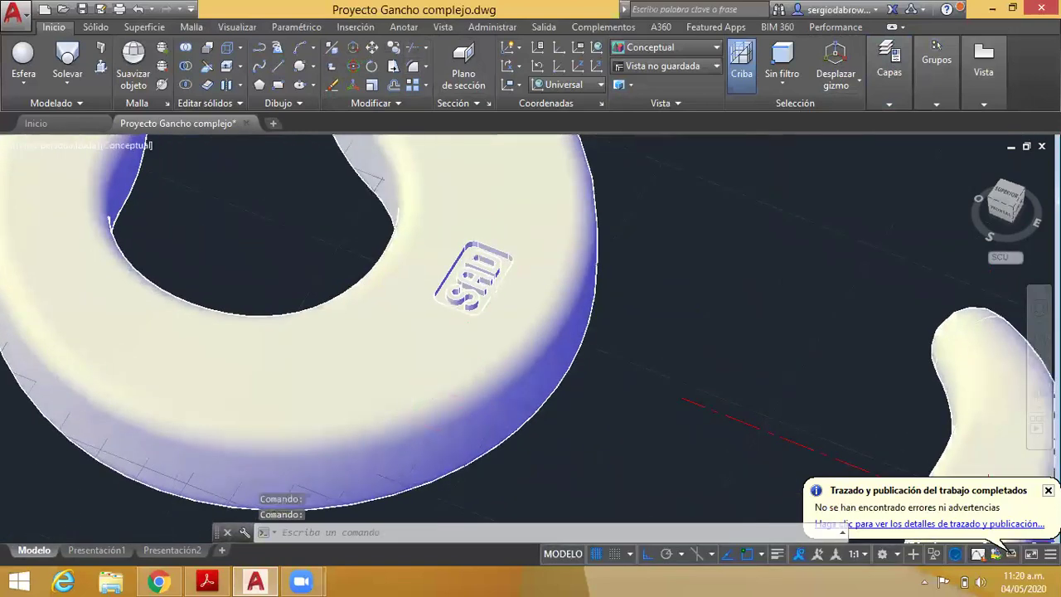
pyautogui.scroll(2, 500, 240)
pyautogui.scroll(-3, 477, 253)
pyautogui.keyDown('shift'); pyautogui.moveTo(476, 253); pyautogui.dragTo(386, 318, button='middle'); pyautogui.keyUp('shift')
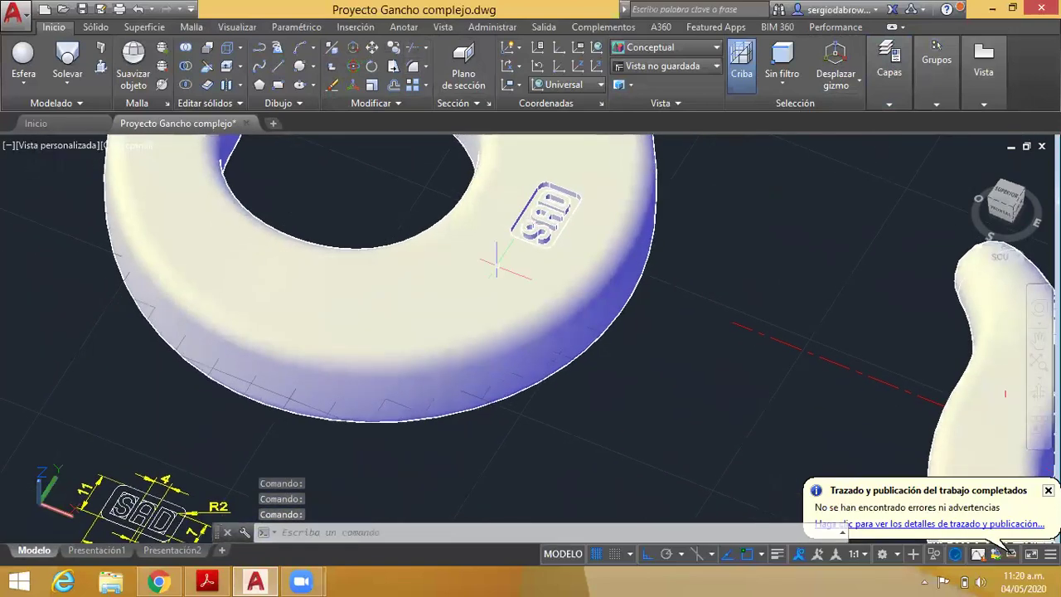
pyautogui.scroll(1, 208, 415)
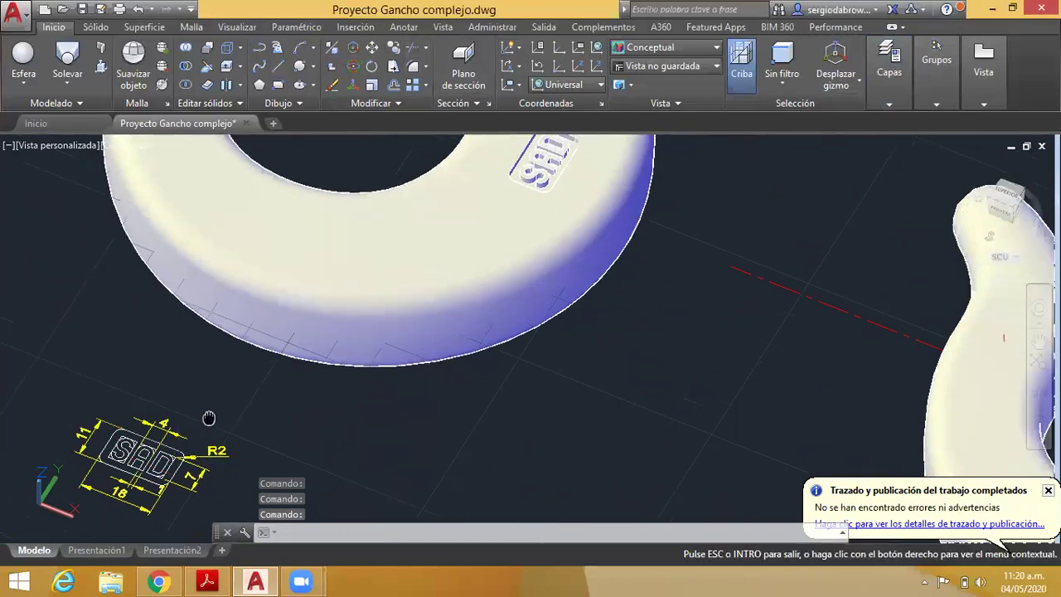
pyautogui.scroll(2, 508, 249)
pyautogui.scroll(1, 504, 272)
pyautogui.scroll(1, 504, 248)
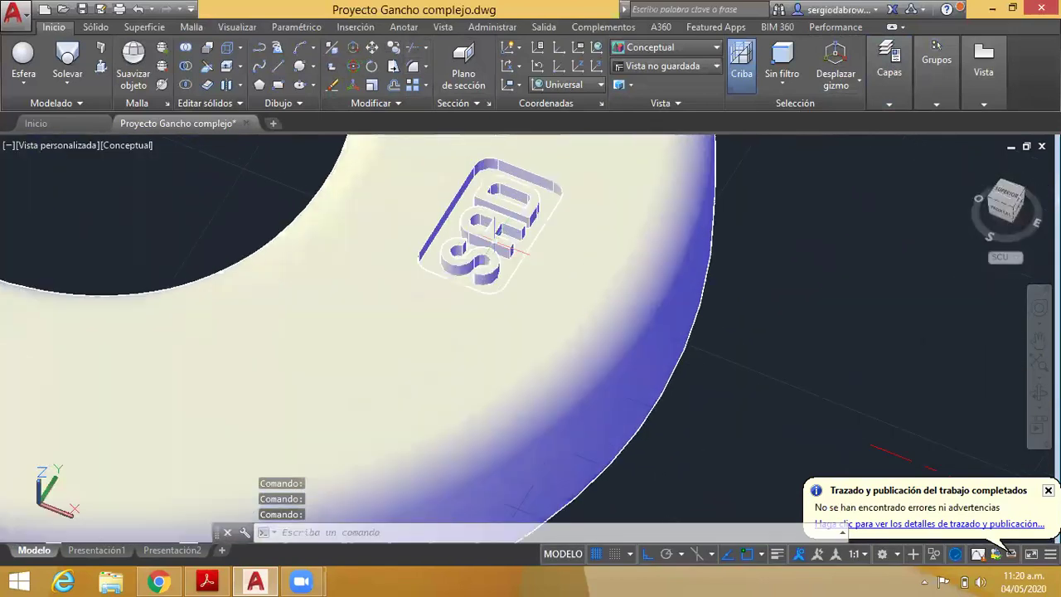
pyautogui.scroll(2, 480, 240)
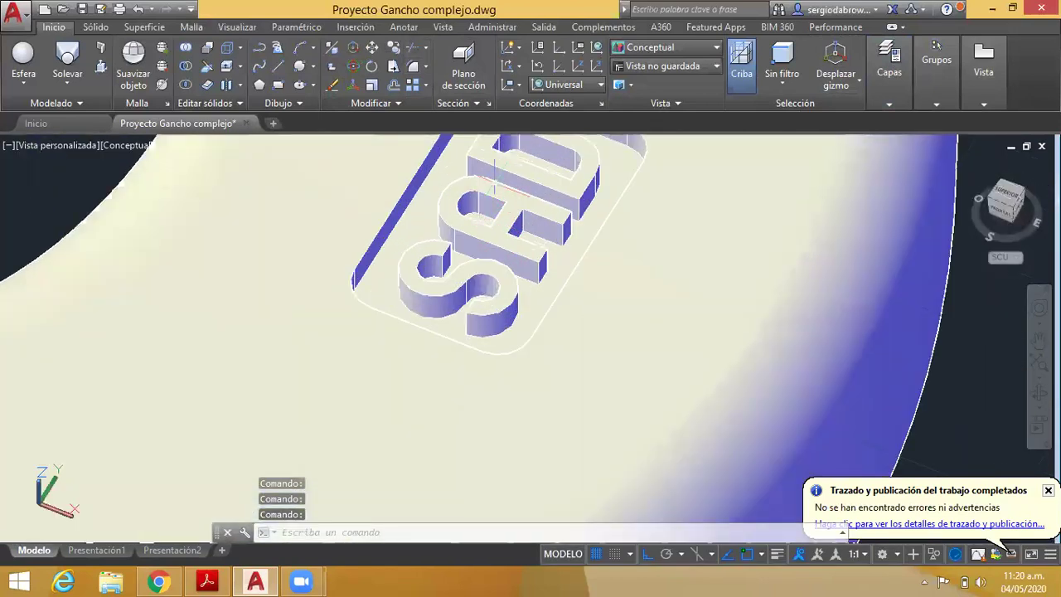
pyautogui.scroll(-3, 544, 157)
pyautogui.scroll(-2, 547, 265)
# - Zoom back out and pan over to bring both hooks into view
pyautogui.moveTo(547, 272)
pyautogui.mouseDown(button='middle')
pyautogui.moveTo(625, 206)
pyautogui.moveTo(619, 235)
pyautogui.moveTo(561, 246)
pyautogui.mouseUp(button='middle')
pyautogui.scroll(-2, 560, 245)
pyautogui.scroll(-1, 472, 299)
pyautogui.scroll(-3, 519, 313)
pyautogui.moveTo(514, 268); pyautogui.dragTo(441, 244, button='middle')
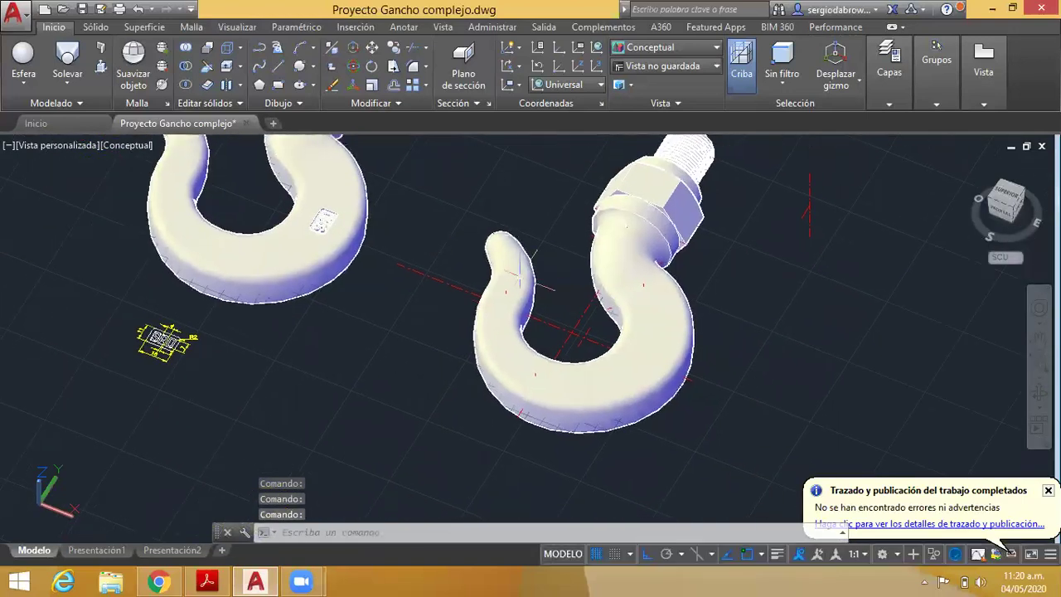
pyautogui.scroll(3, 505, 273)
pyautogui.scroll(-2, 267, 257)
# - Zoom into the sheet's section views, then orbit so both hooks stand upright beside the sheet
pyautogui.scroll(-2, 265, 282)
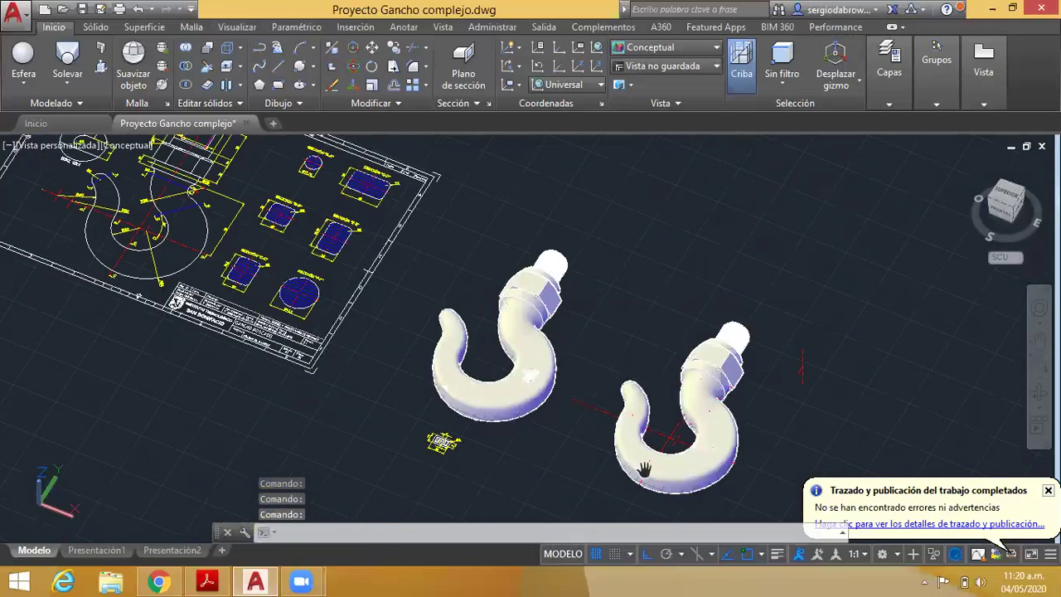
pyautogui.scroll(3, 213, 262)
pyautogui.scroll(2, 367, 338)
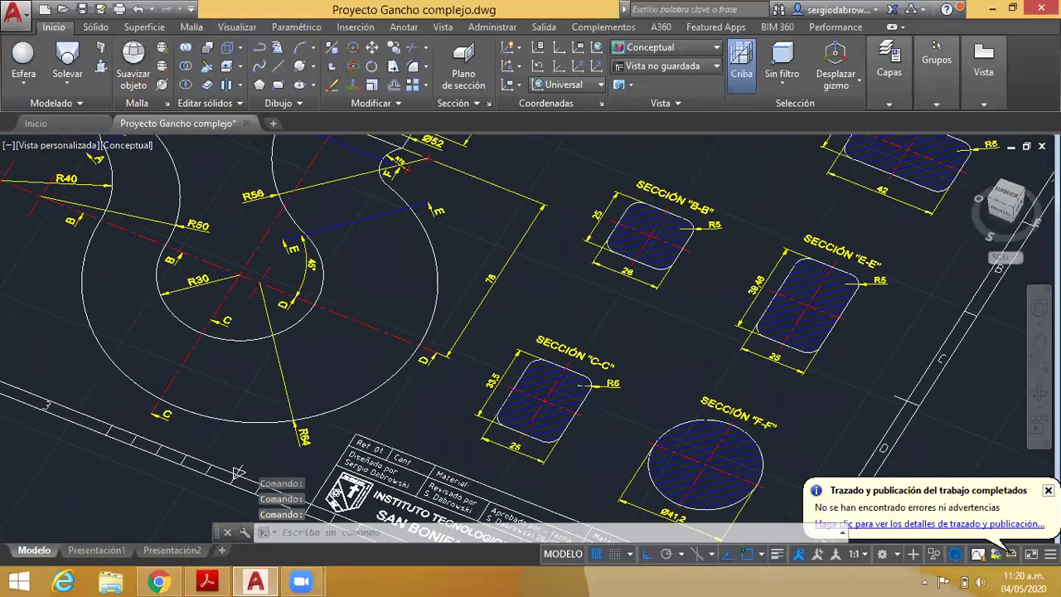
pyautogui.scroll(2, 288, 312)
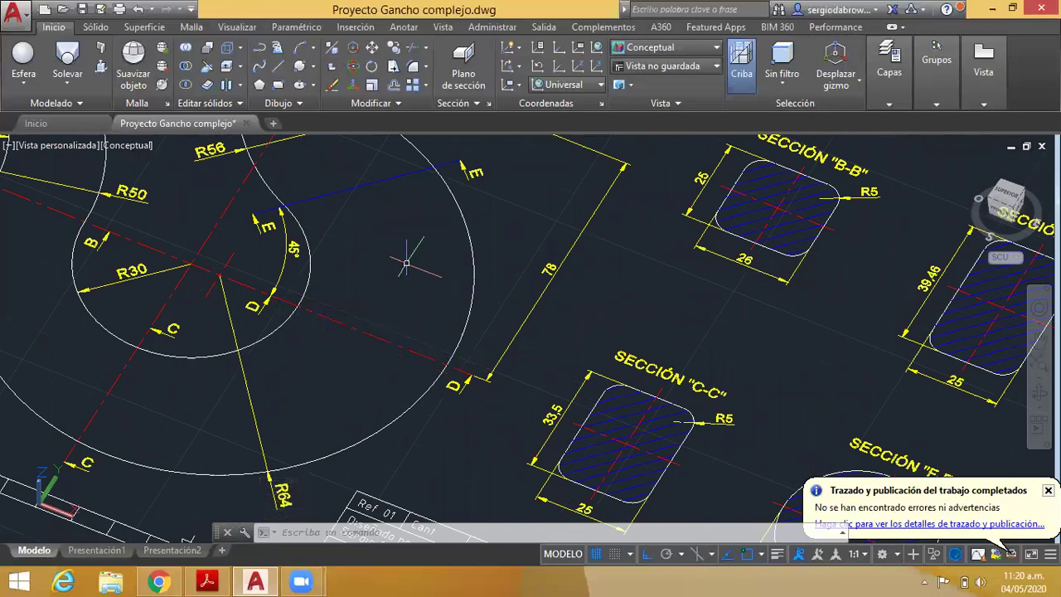
pyautogui.scroll(-5, 308, 380)
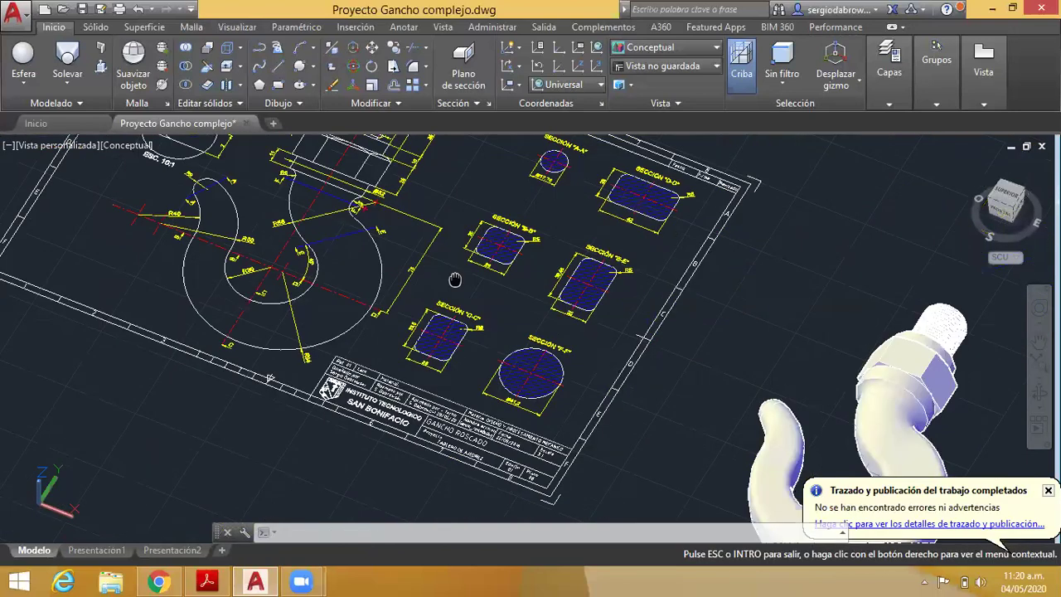
pyautogui.scroll(3, 507, 246)
pyautogui.scroll(-3, 653, 311)
pyautogui.moveTo(652, 311)
pyautogui.keyDown('shift'); pyautogui.mouseDown(button='middle')
pyautogui.moveTo(802, 336)
pyautogui.moveTo(629, 332)
pyautogui.moveTo(576, 407)
pyautogui.mouseUp(button='middle'); pyautogui.keyUp('shift')
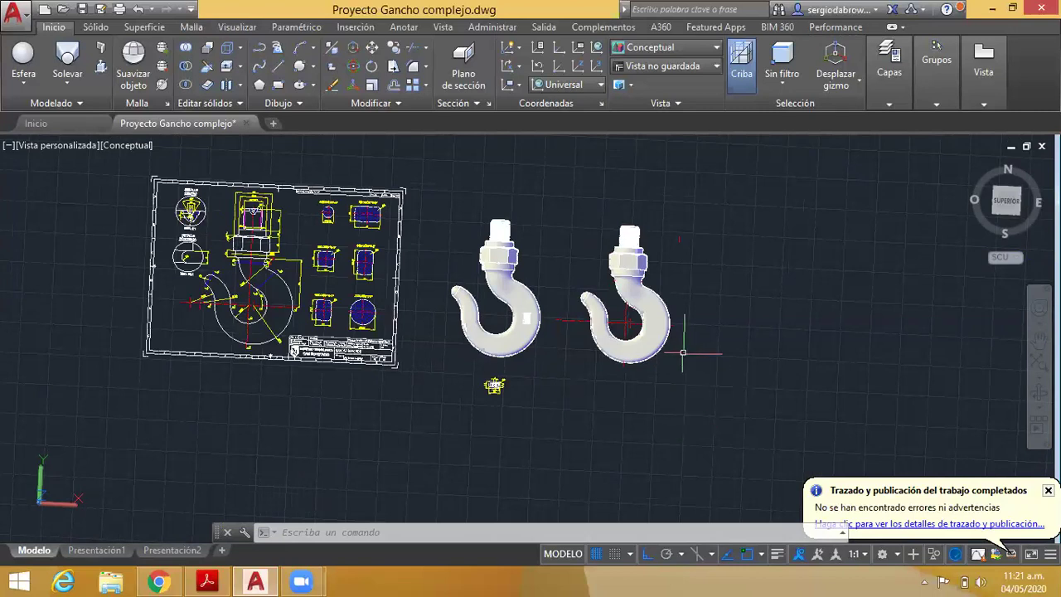
# - Pan and zoom across the drawing sheet and the two hooks
pyautogui.moveTo(683, 353); pyautogui.dragTo(580, 353, button='middle')
pyautogui.scroll(3, 348, 331)
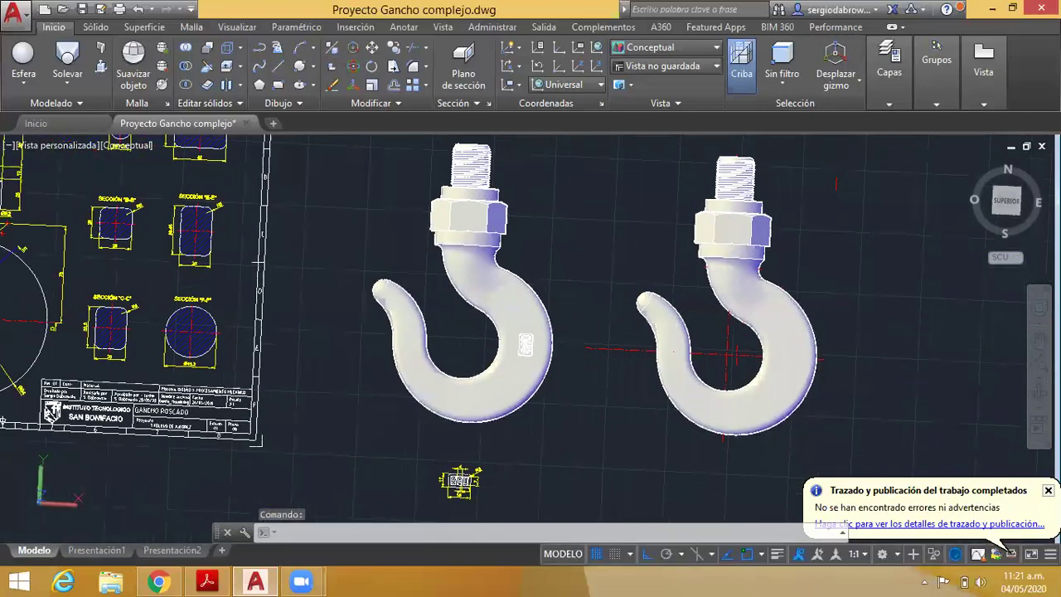
pyautogui.scroll(-4, 688, 338)
pyautogui.scroll(2, 658, 329)
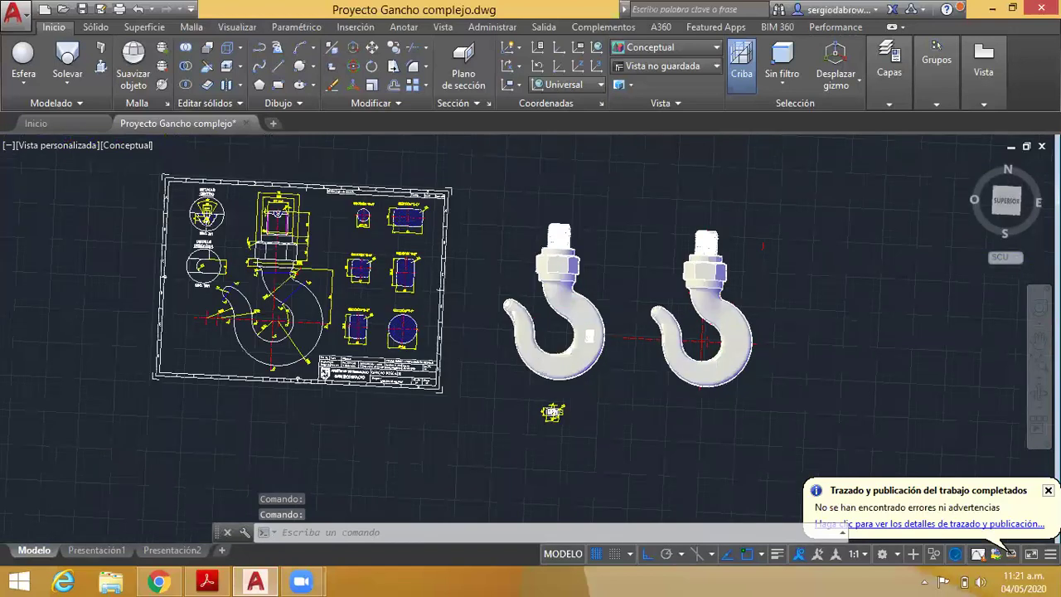
pyautogui.scroll(2, 658, 329)
pyautogui.moveTo(658, 329); pyautogui.dragTo(681, 324, button='middle')
pyautogui.moveTo(58, 282); pyautogui.dragTo(158, 297, button='middle')
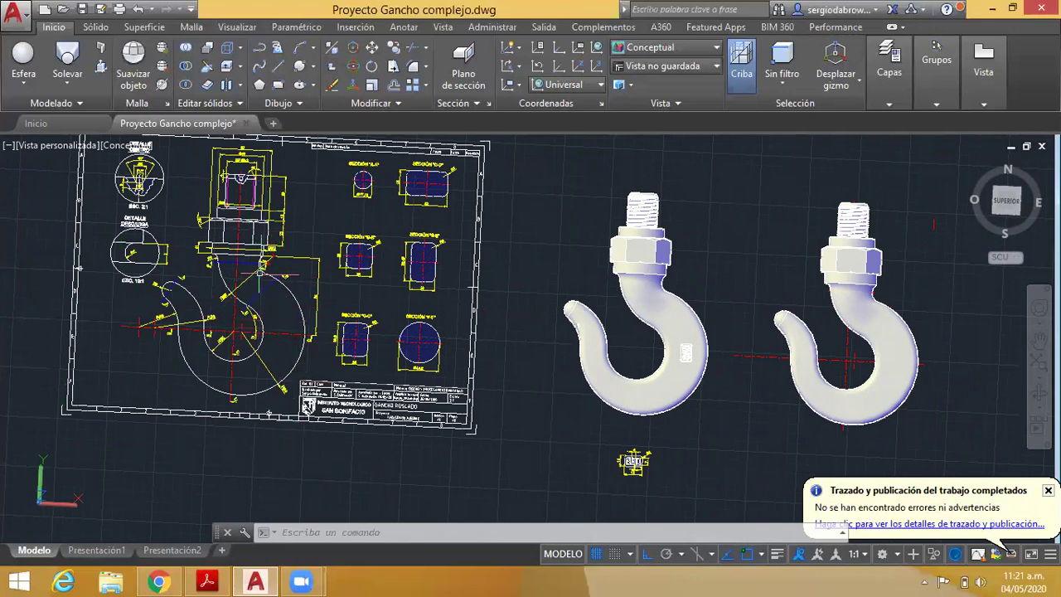
pyautogui.scroll(3, 264, 249)
pyautogui.scroll(1, 264, 249)
pyautogui.scroll(2, 265, 247)
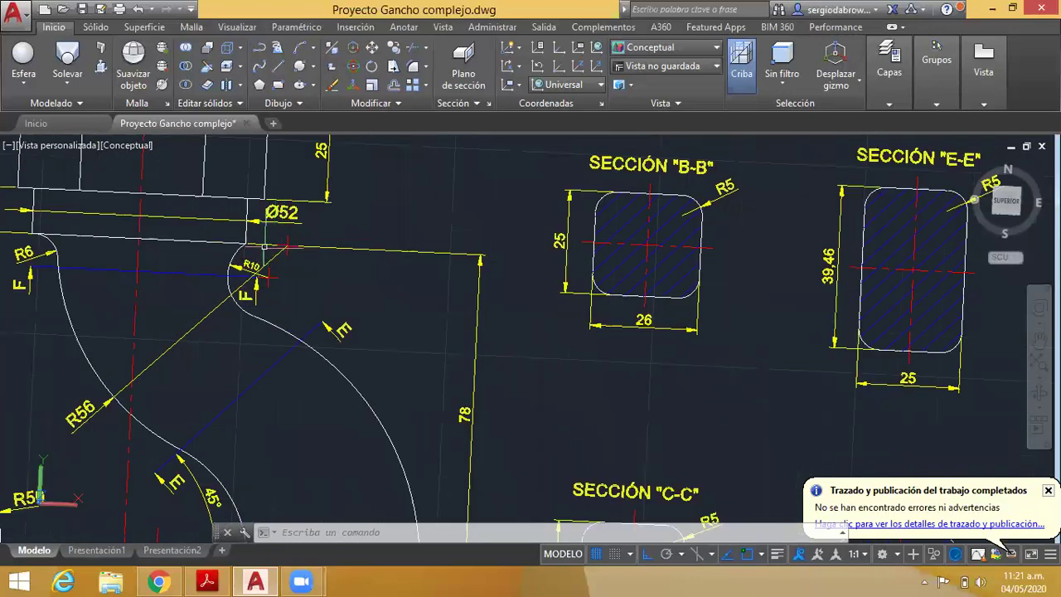
pyautogui.moveTo(214, 254); pyautogui.dragTo(384, 242, button='middle')
pyautogui.scroll(-2, 386, 249)
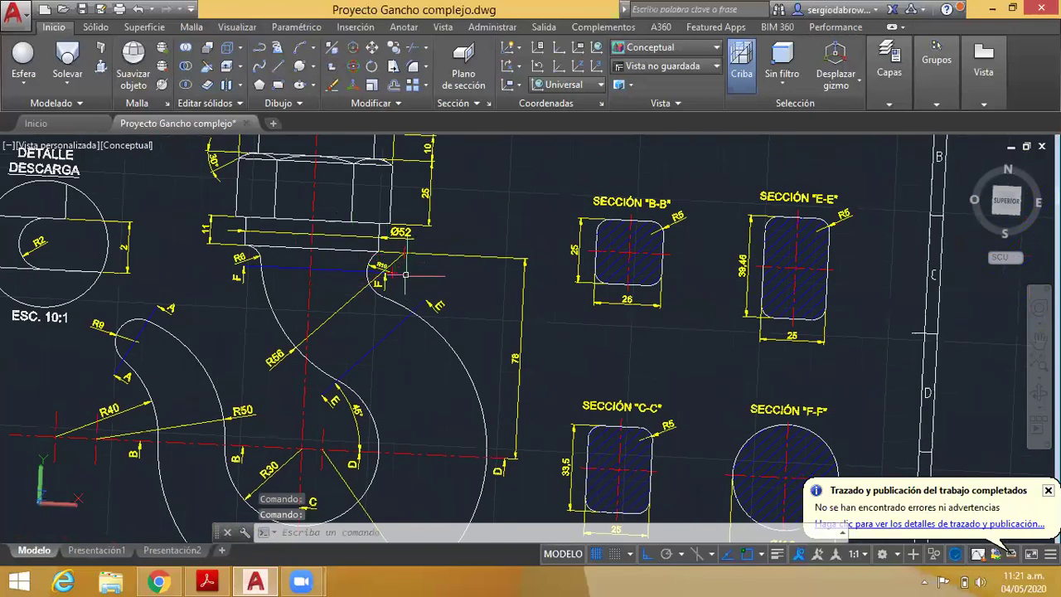
pyautogui.scroll(-4, 365, 315)
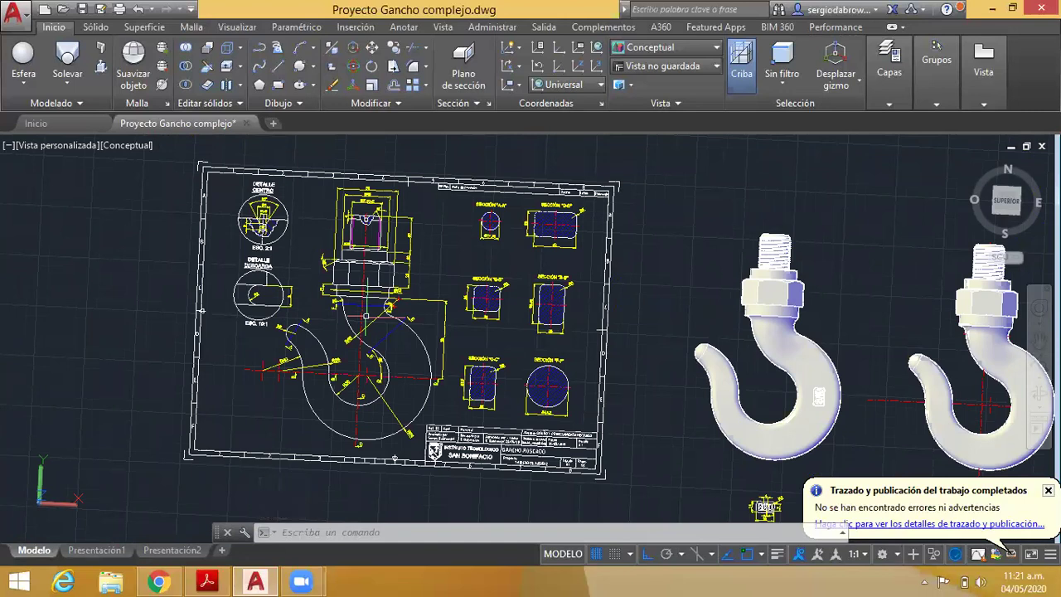
# - Switch to the Top view and centre the whole dimensioned sheet beside the hook
pyautogui.middleClick(681, 280)
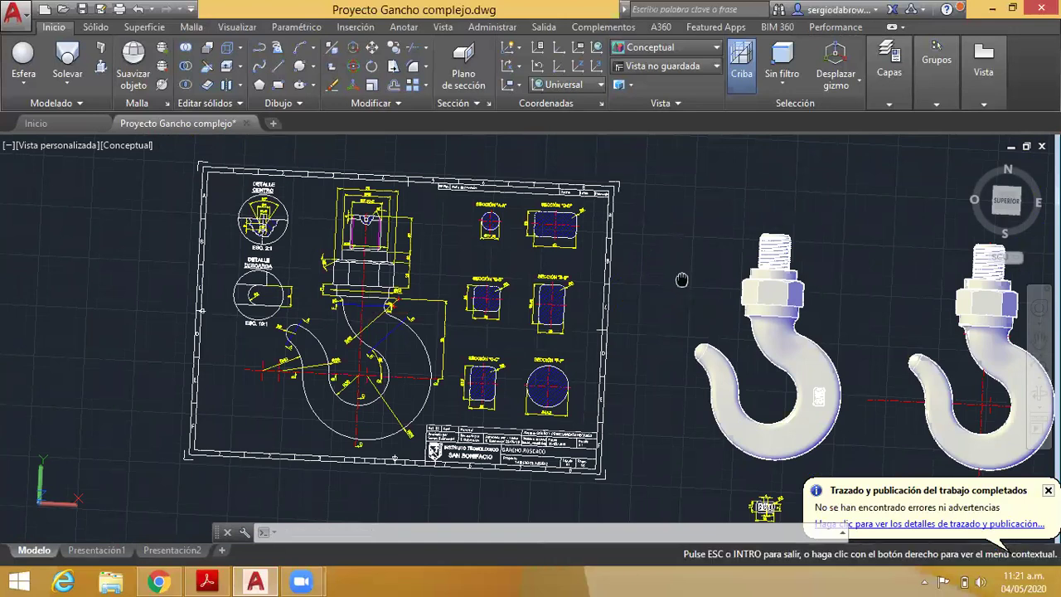
pyautogui.moveTo(681, 280); pyautogui.dragTo(561, 255, button='middle')
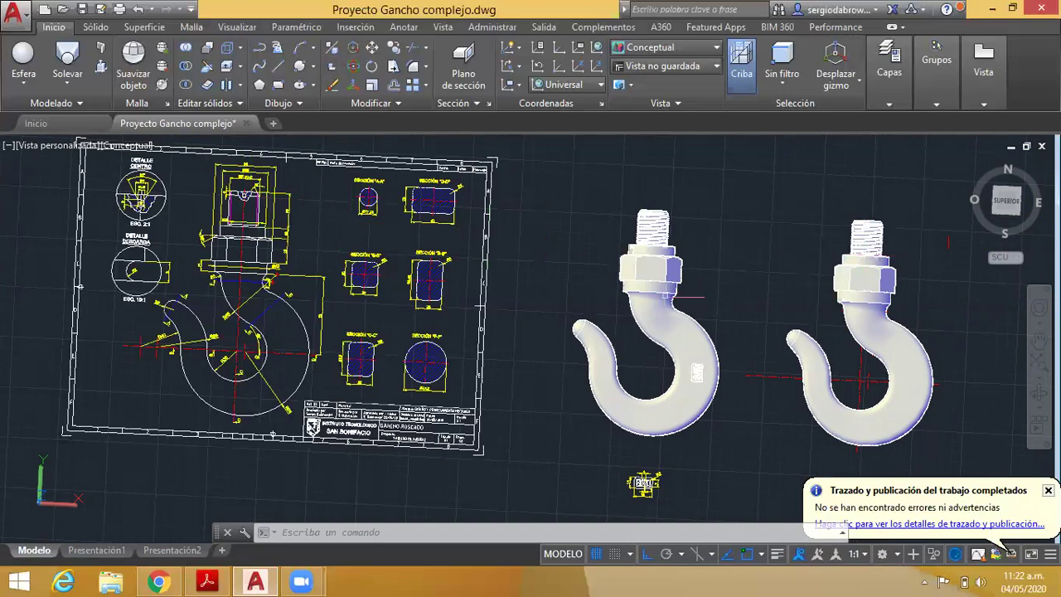
pyautogui.moveTo(618, 287)
pyautogui.mouseDown(button='middle')
pyautogui.moveTo(531, 275)
pyautogui.moveTo(602, 321)
pyautogui.mouseUp(button='middle')
pyautogui.click(1006, 201)
pyautogui.scroll(3, 599, 447)
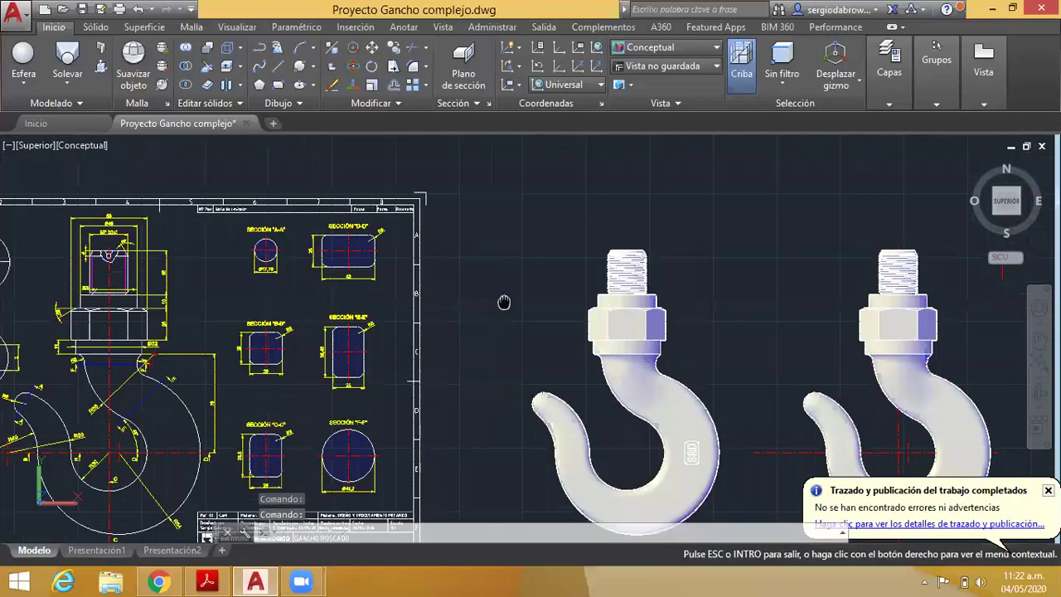
pyautogui.moveTo(630, 232); pyautogui.dragTo(768, 246, button='middle')
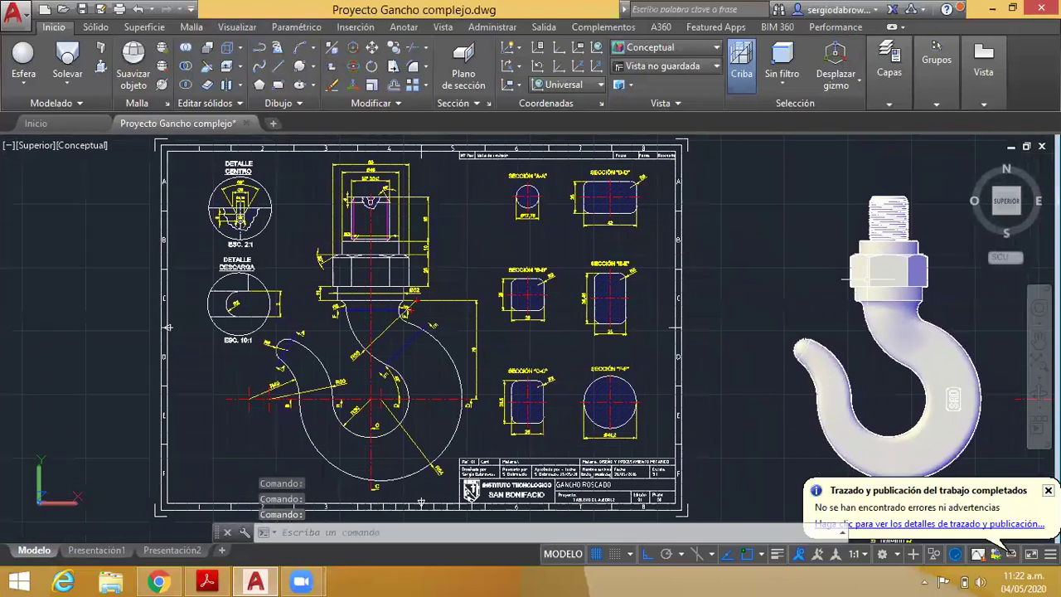